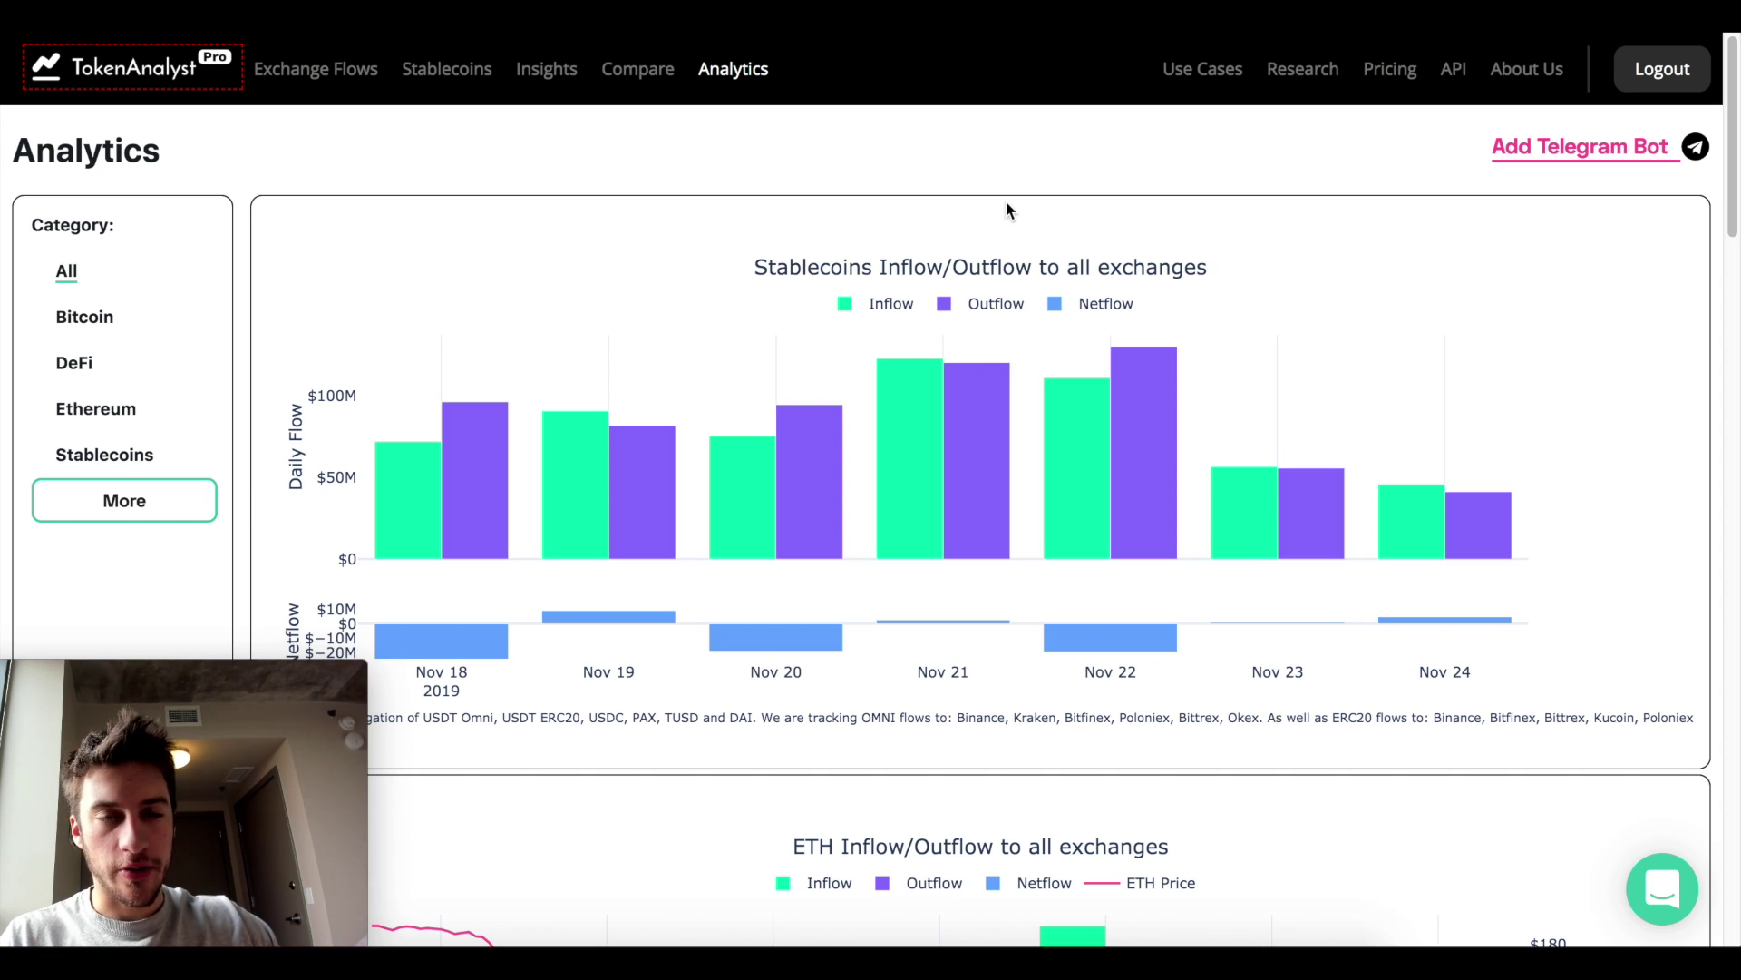
# Look through the Analytics page down to the USDT Supply vs BTC Price chart.
pyautogui.hotkey('ctrl', 'Tab')
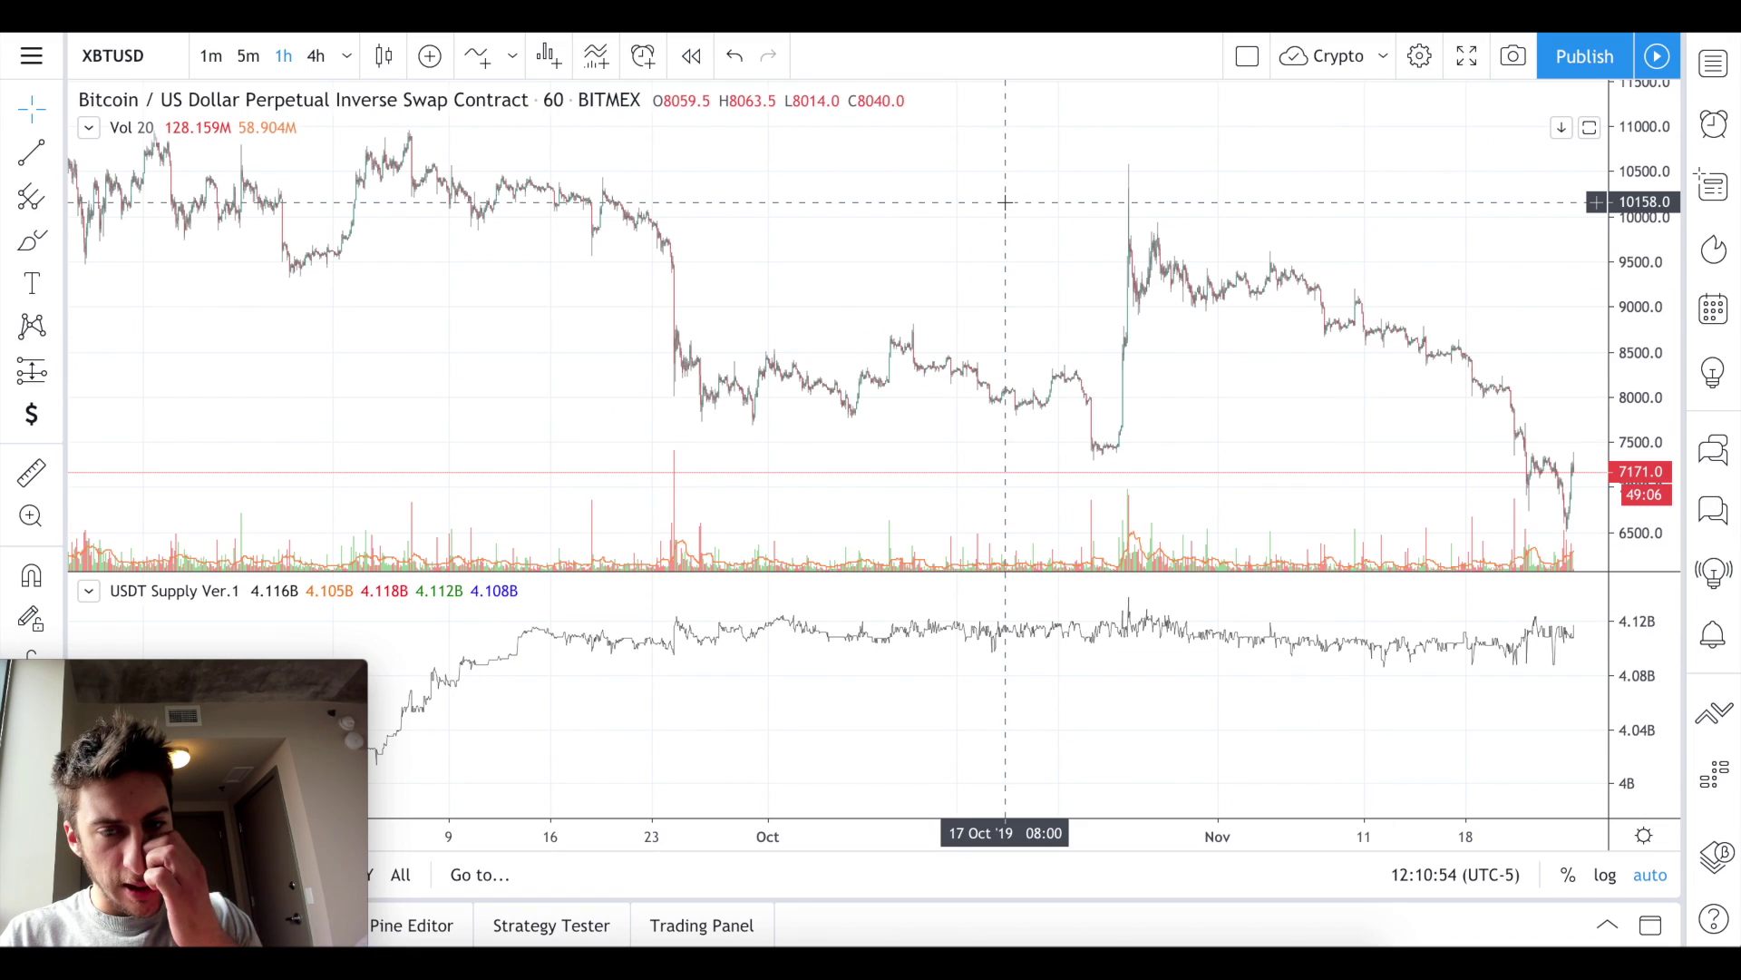
pyautogui.hotkey('ctrl', 'shift', 'Tab')
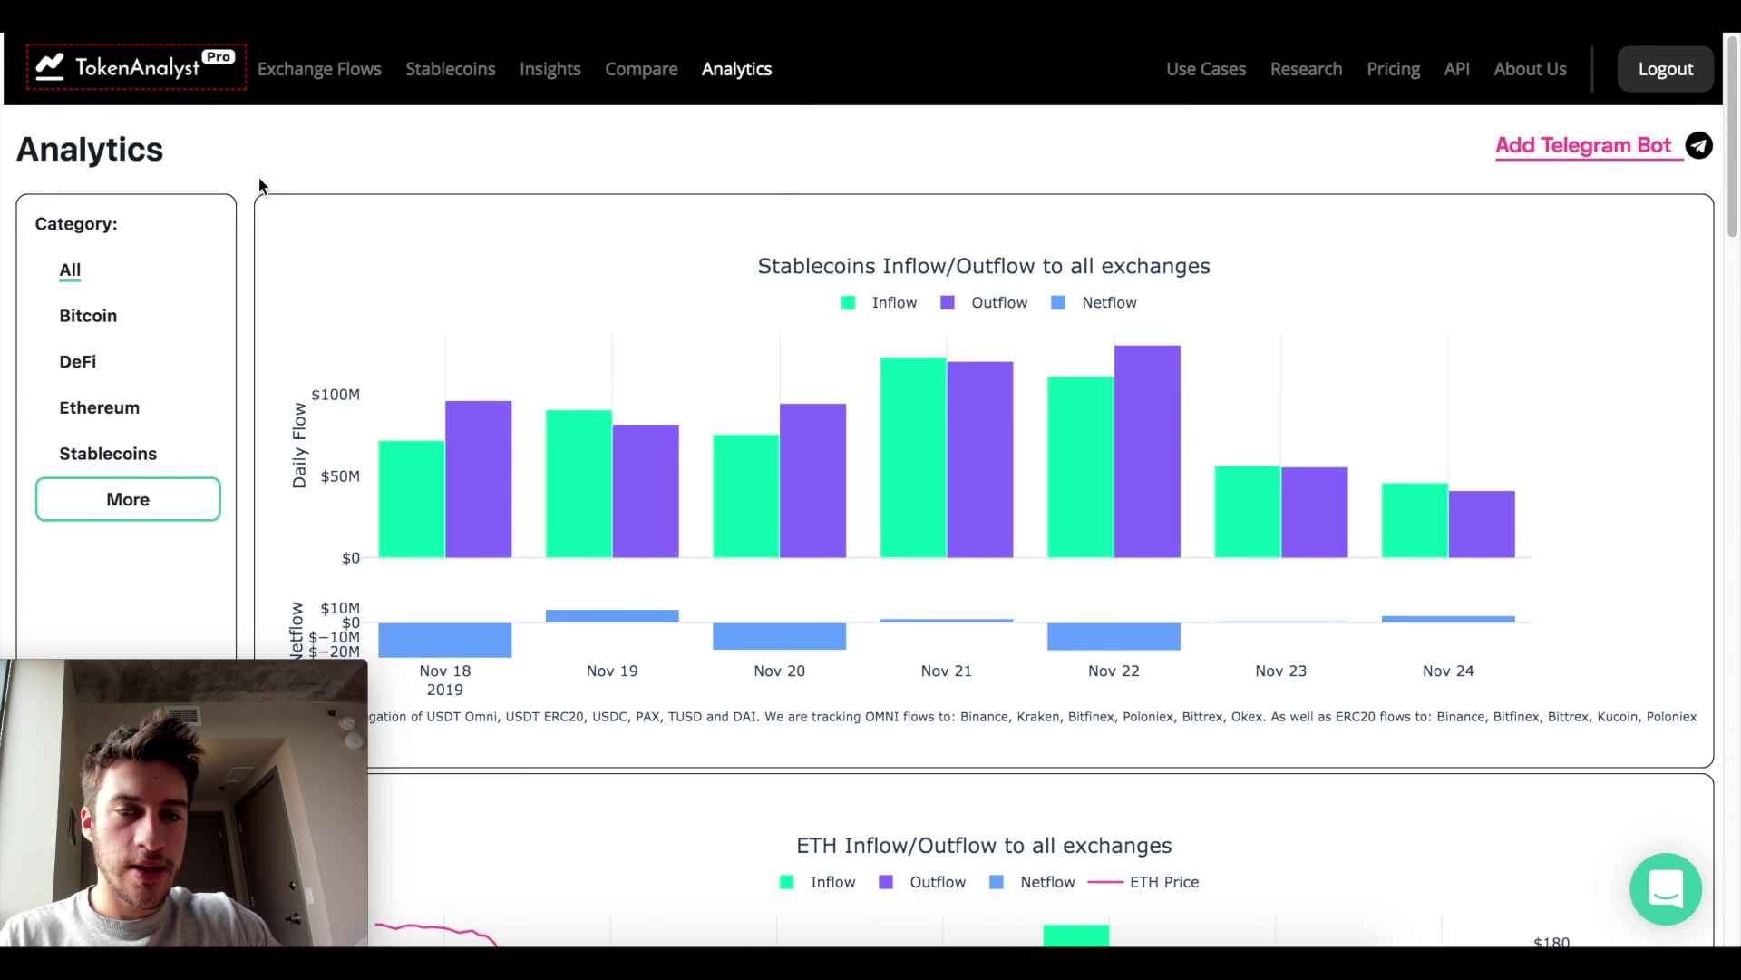
pyautogui.scroll(-1, 227, 211)
pyautogui.scroll(-6, 244, 211)
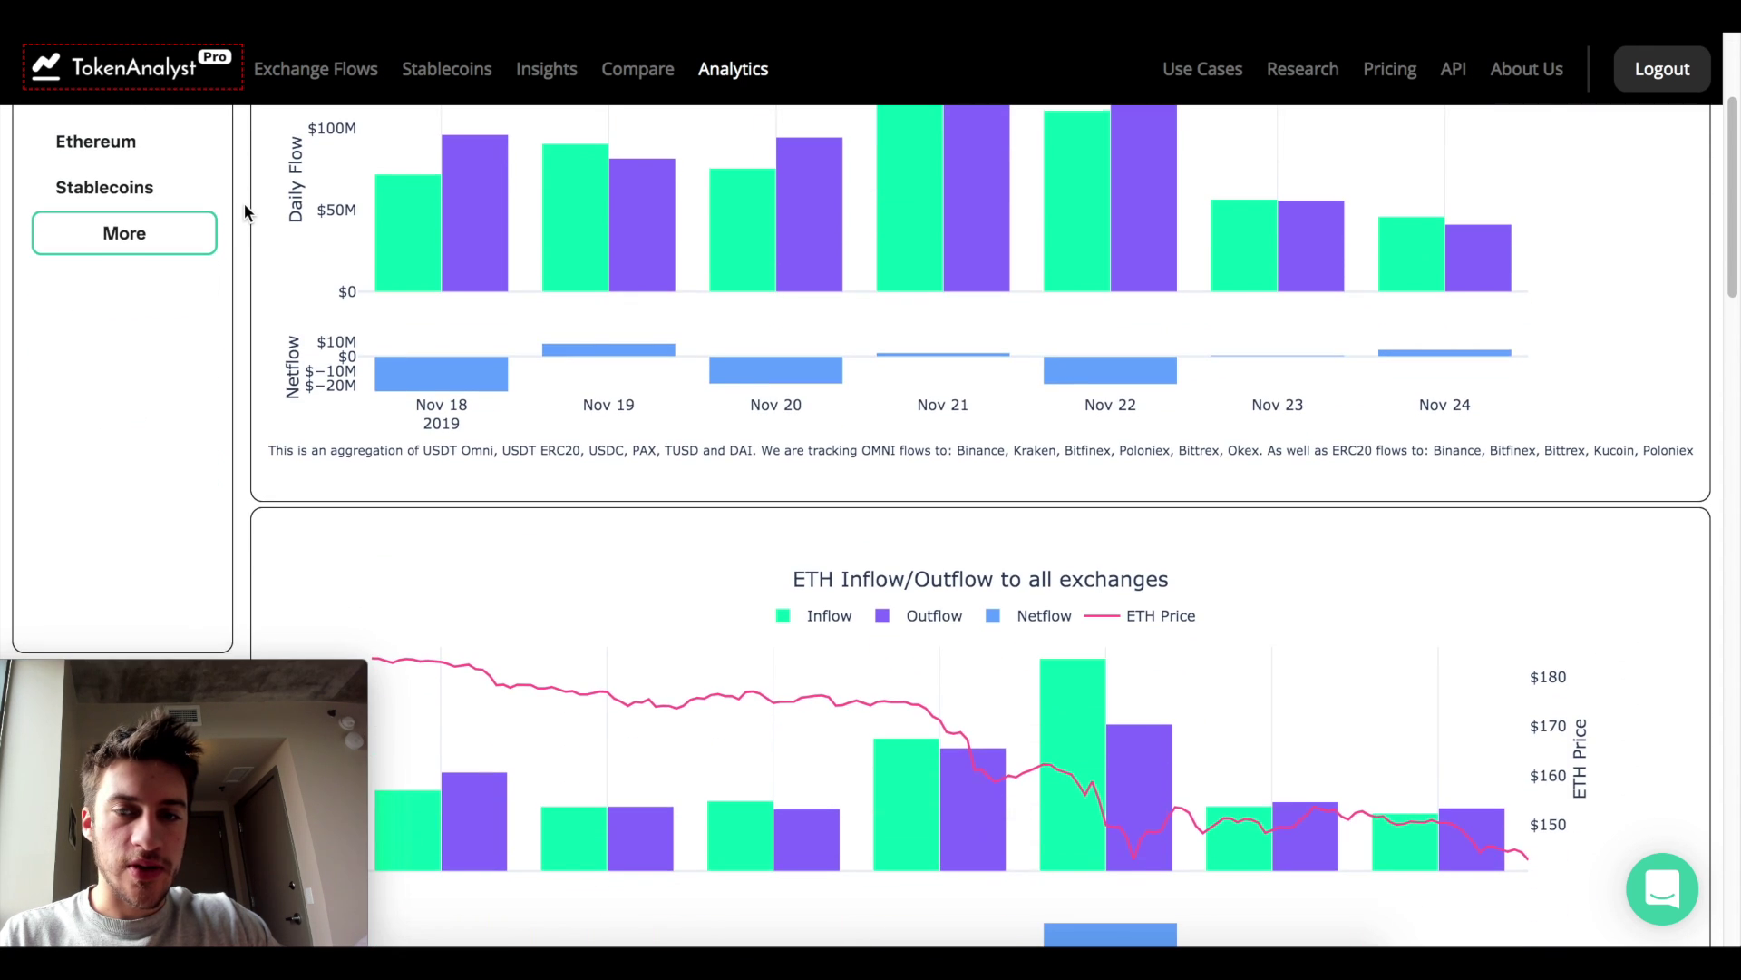
pyautogui.scroll(-3, 244, 211)
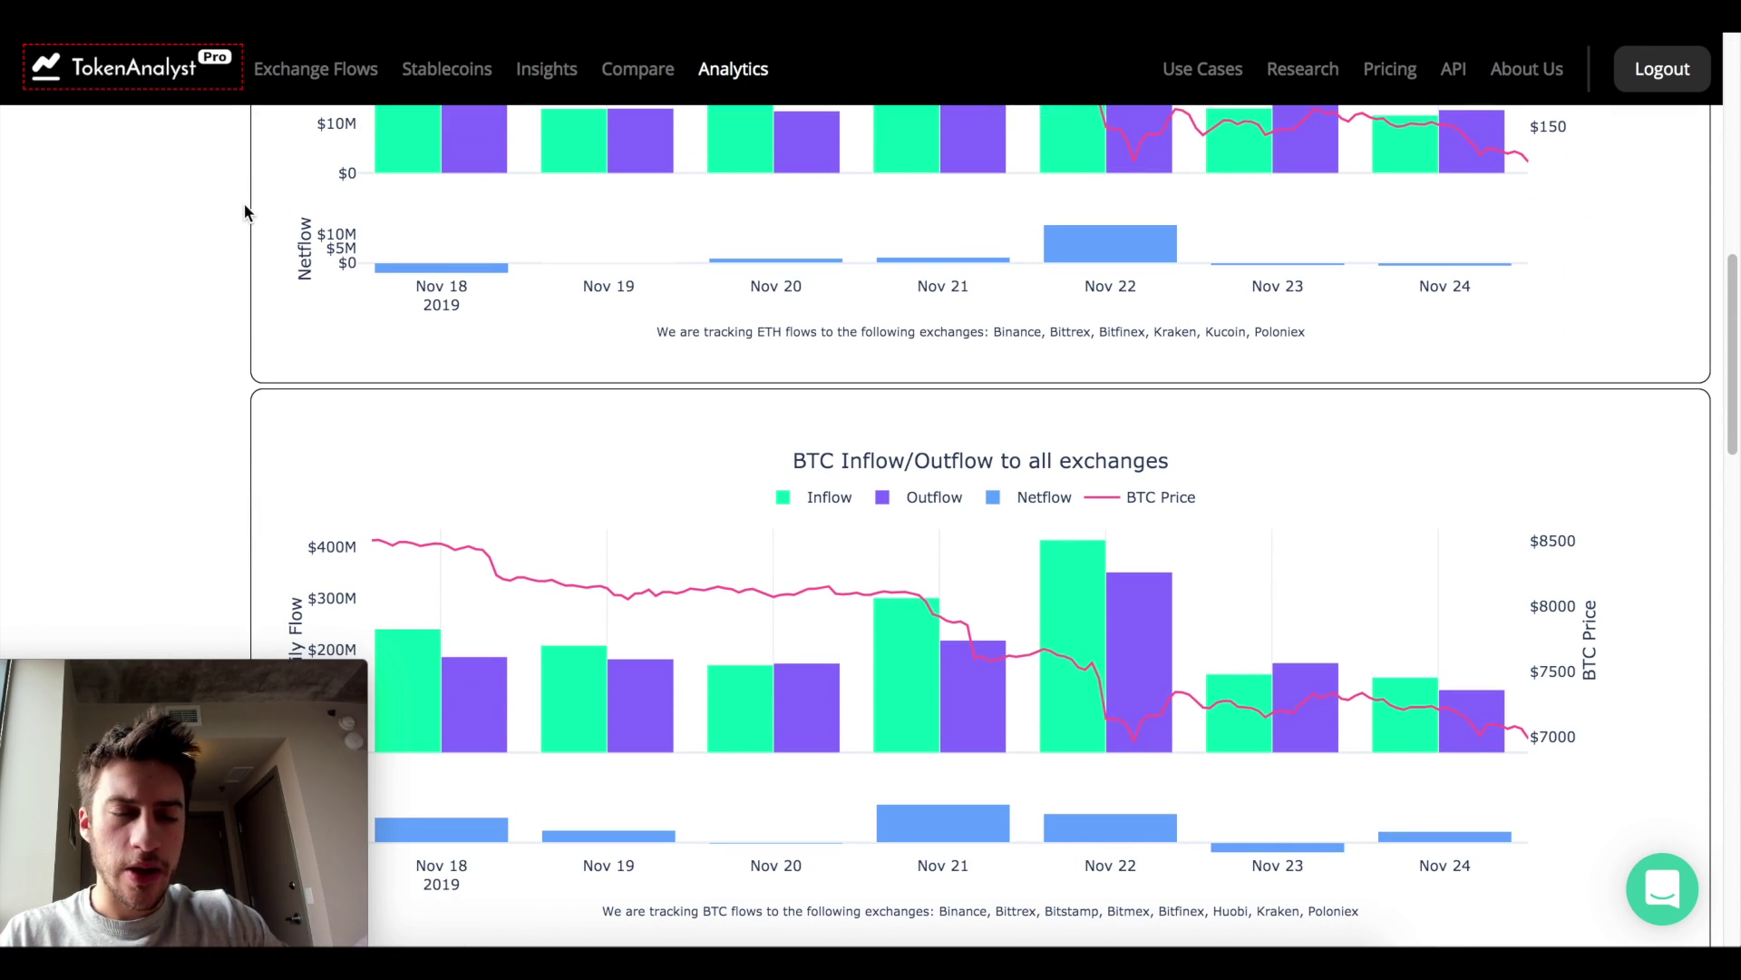
pyautogui.scroll(-2, 245, 212)
pyautogui.scroll(-8, 245, 209)
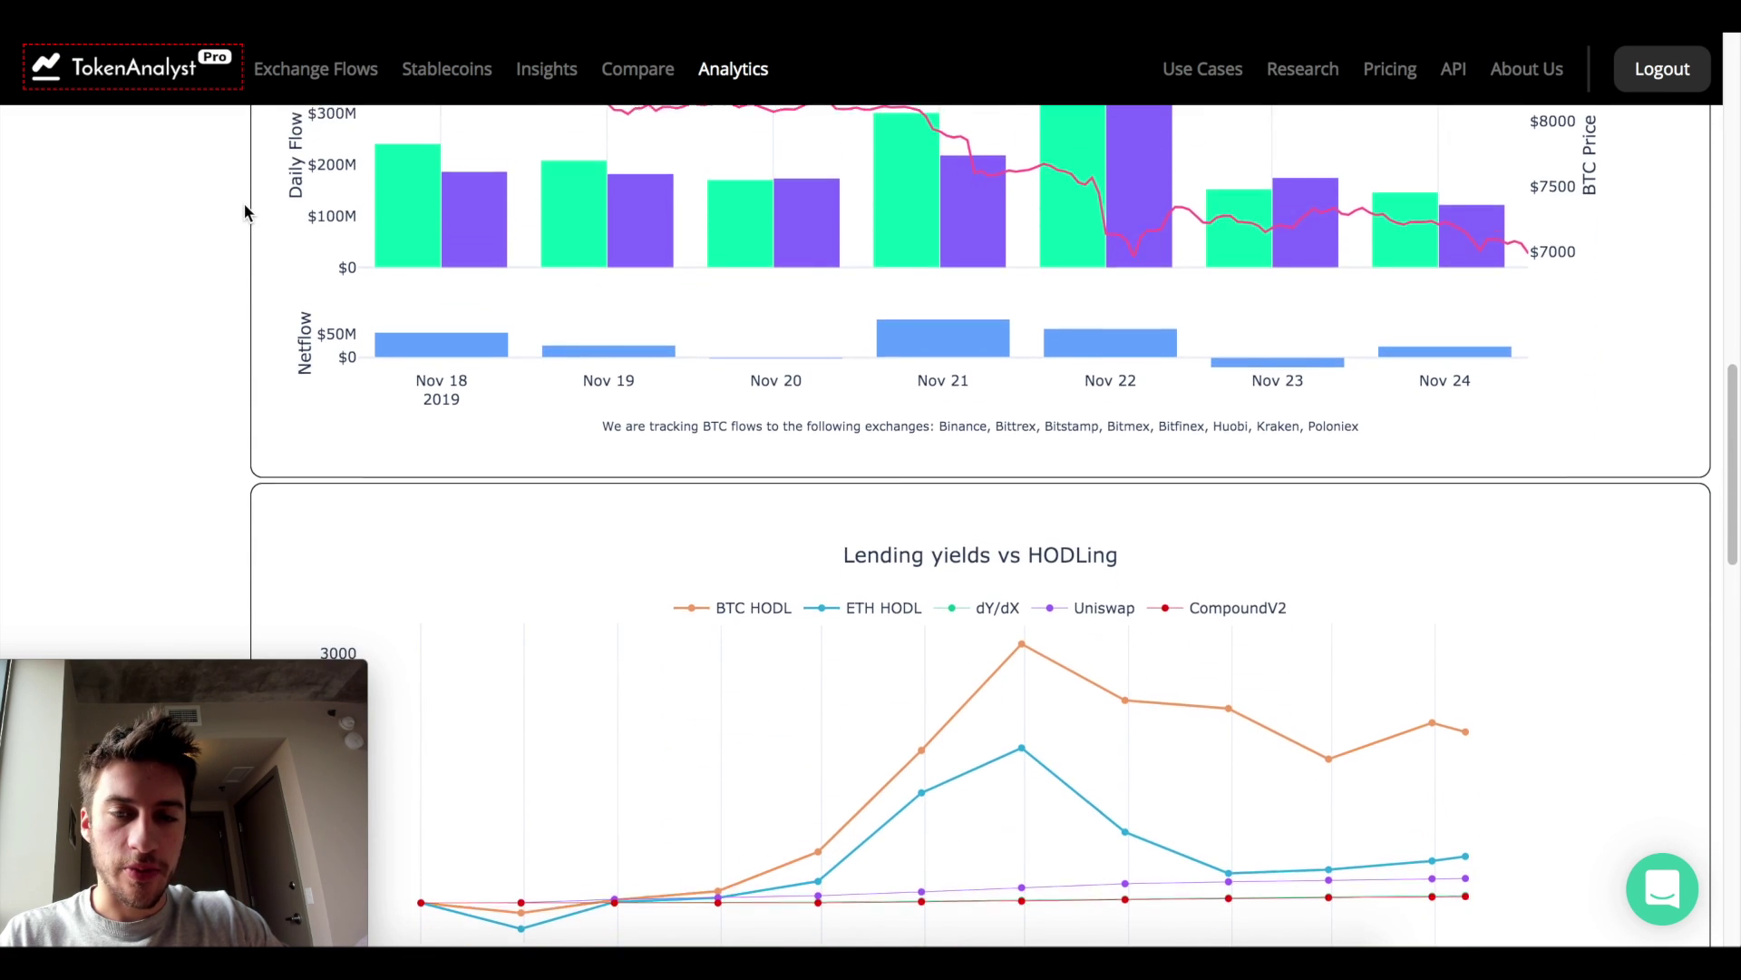
pyautogui.scroll(-5, 244, 212)
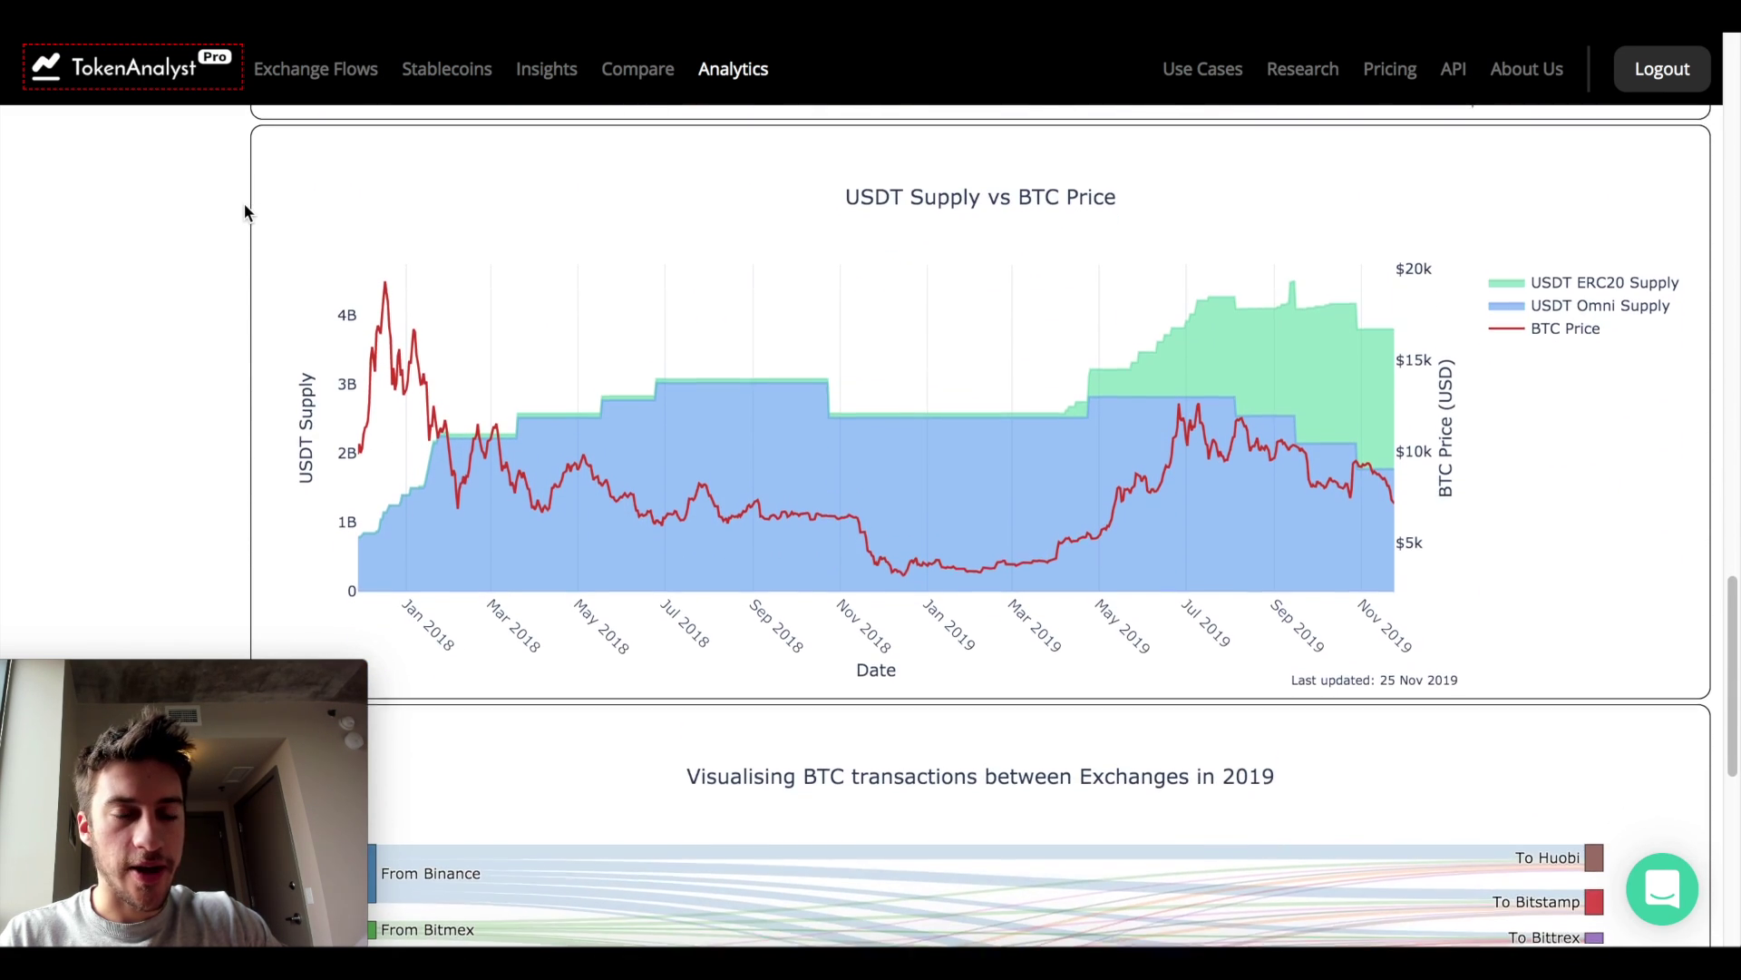
pyautogui.scroll(-1, 245, 212)
pyautogui.scroll(1, 245, 212)
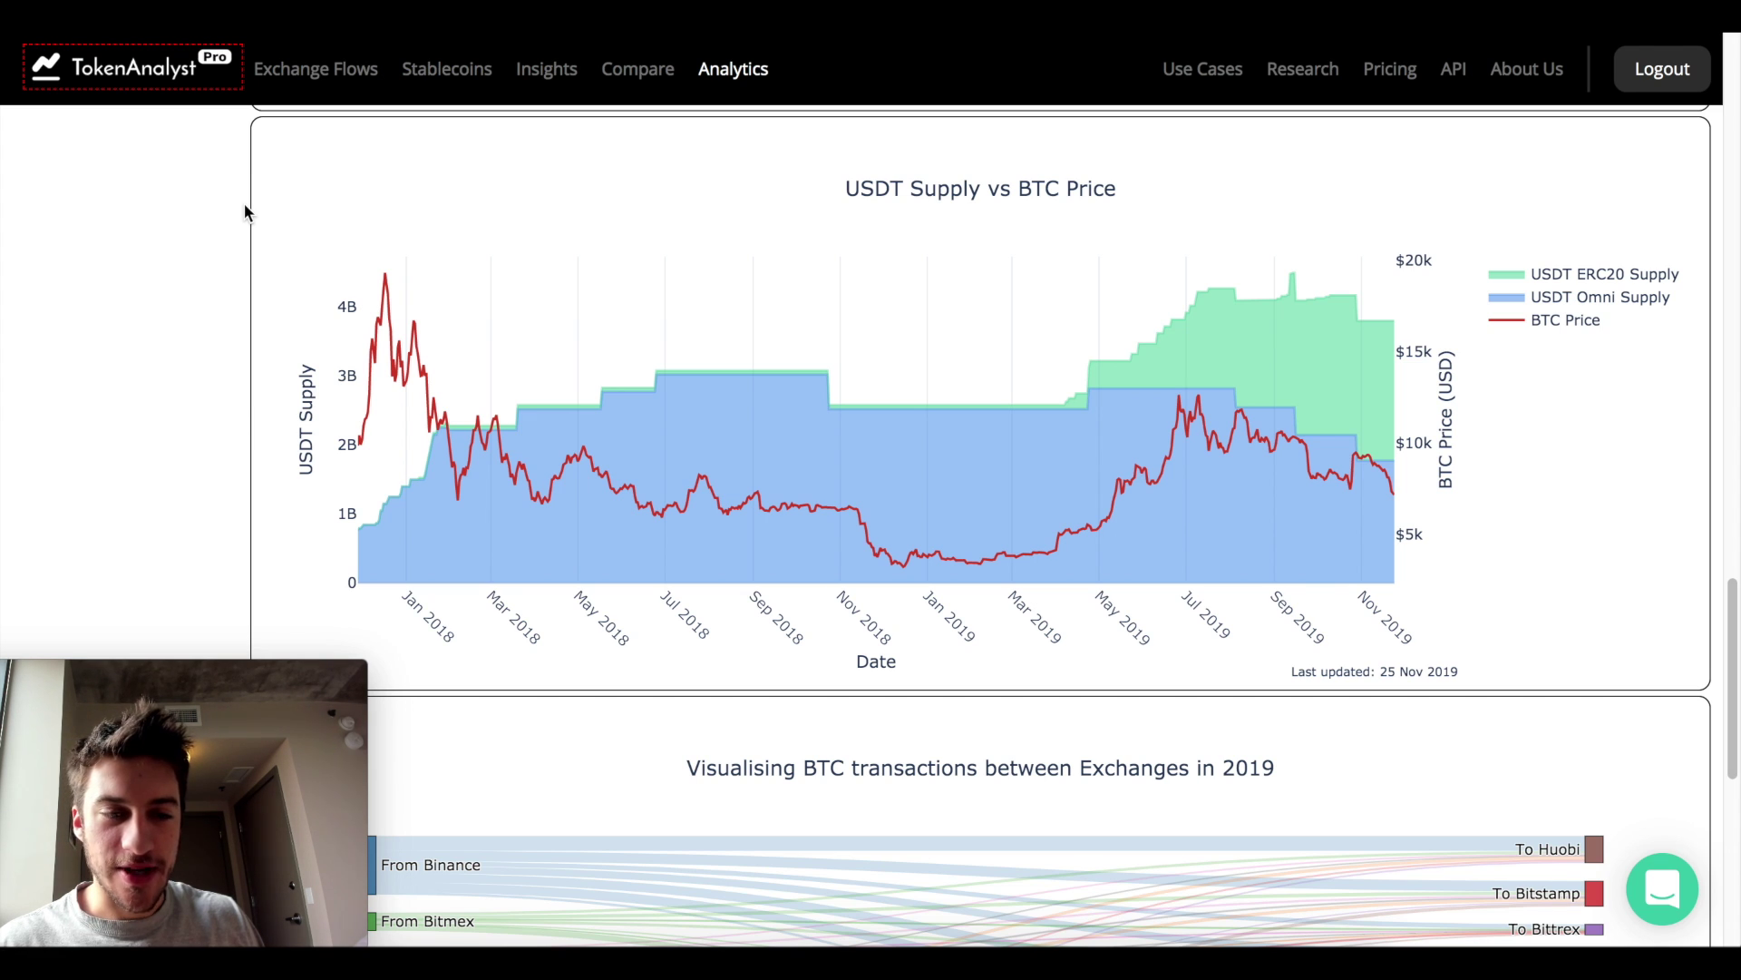
# Open the screen annotation tools and set the drawing colour to Black.
pyautogui.moveTo(1527, 69)
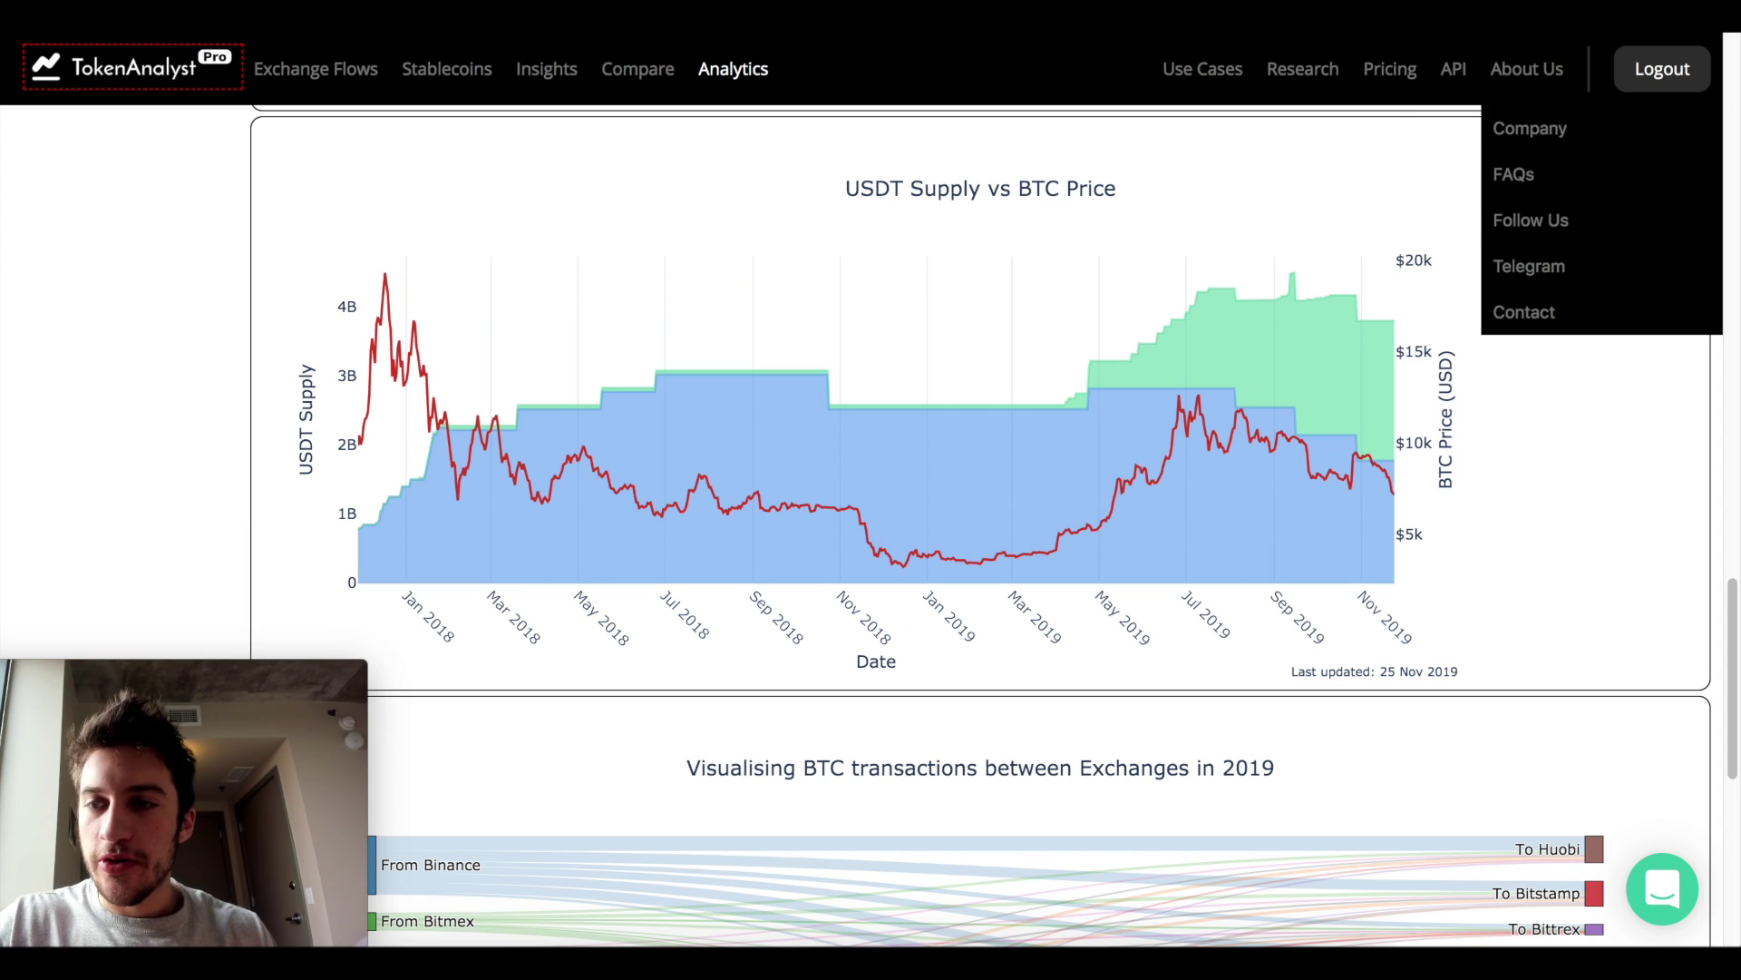
pyautogui.hotkey('ctrl', 'shift', 'd')
pyautogui.click(1393, 91)
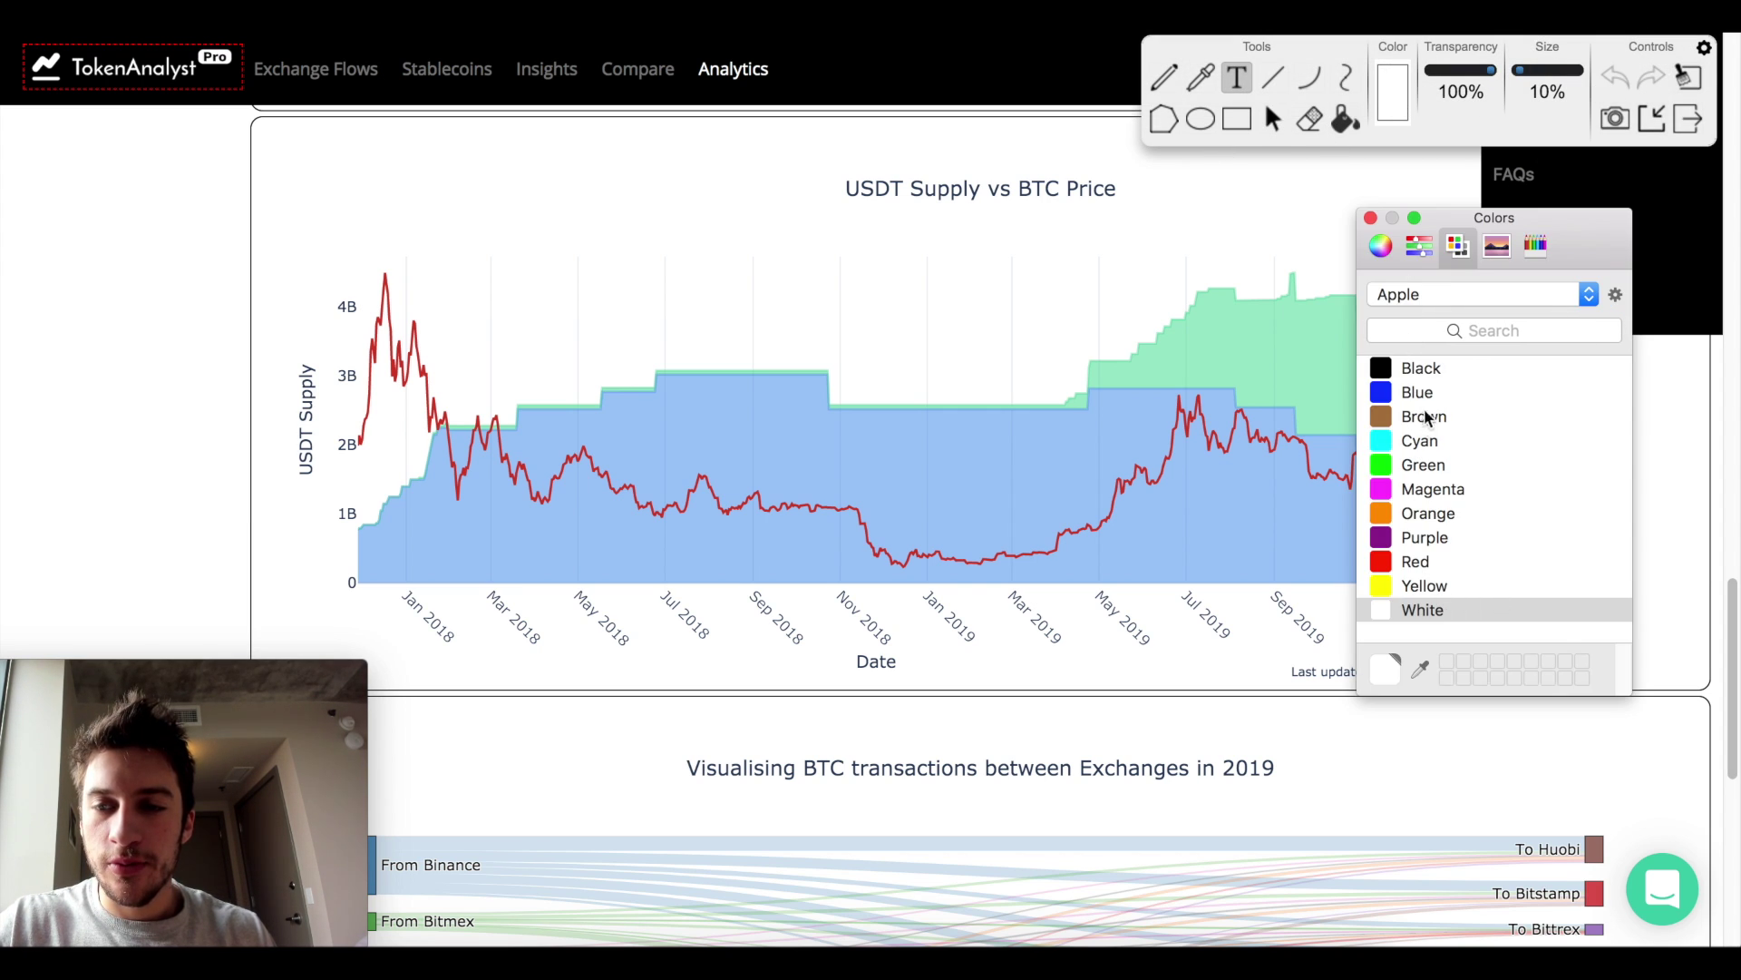
pyautogui.click(1432, 372)
pyautogui.click(1370, 218)
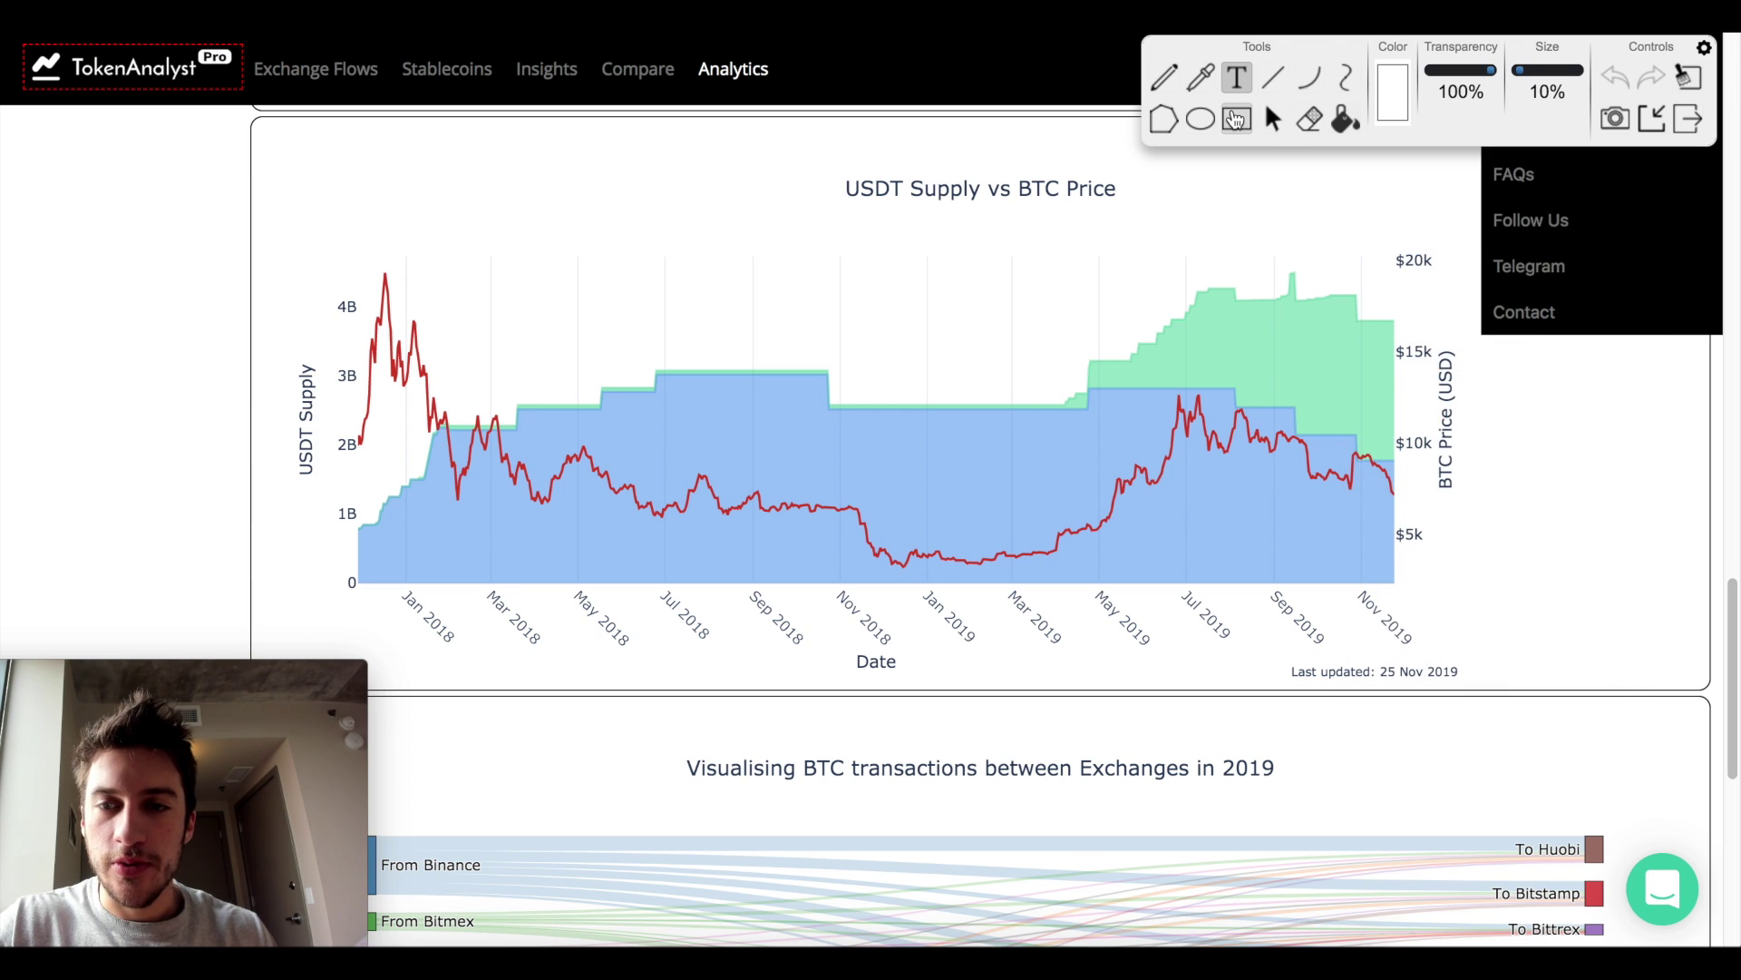
pyautogui.click(1393, 90)
pyautogui.click(1388, 366)
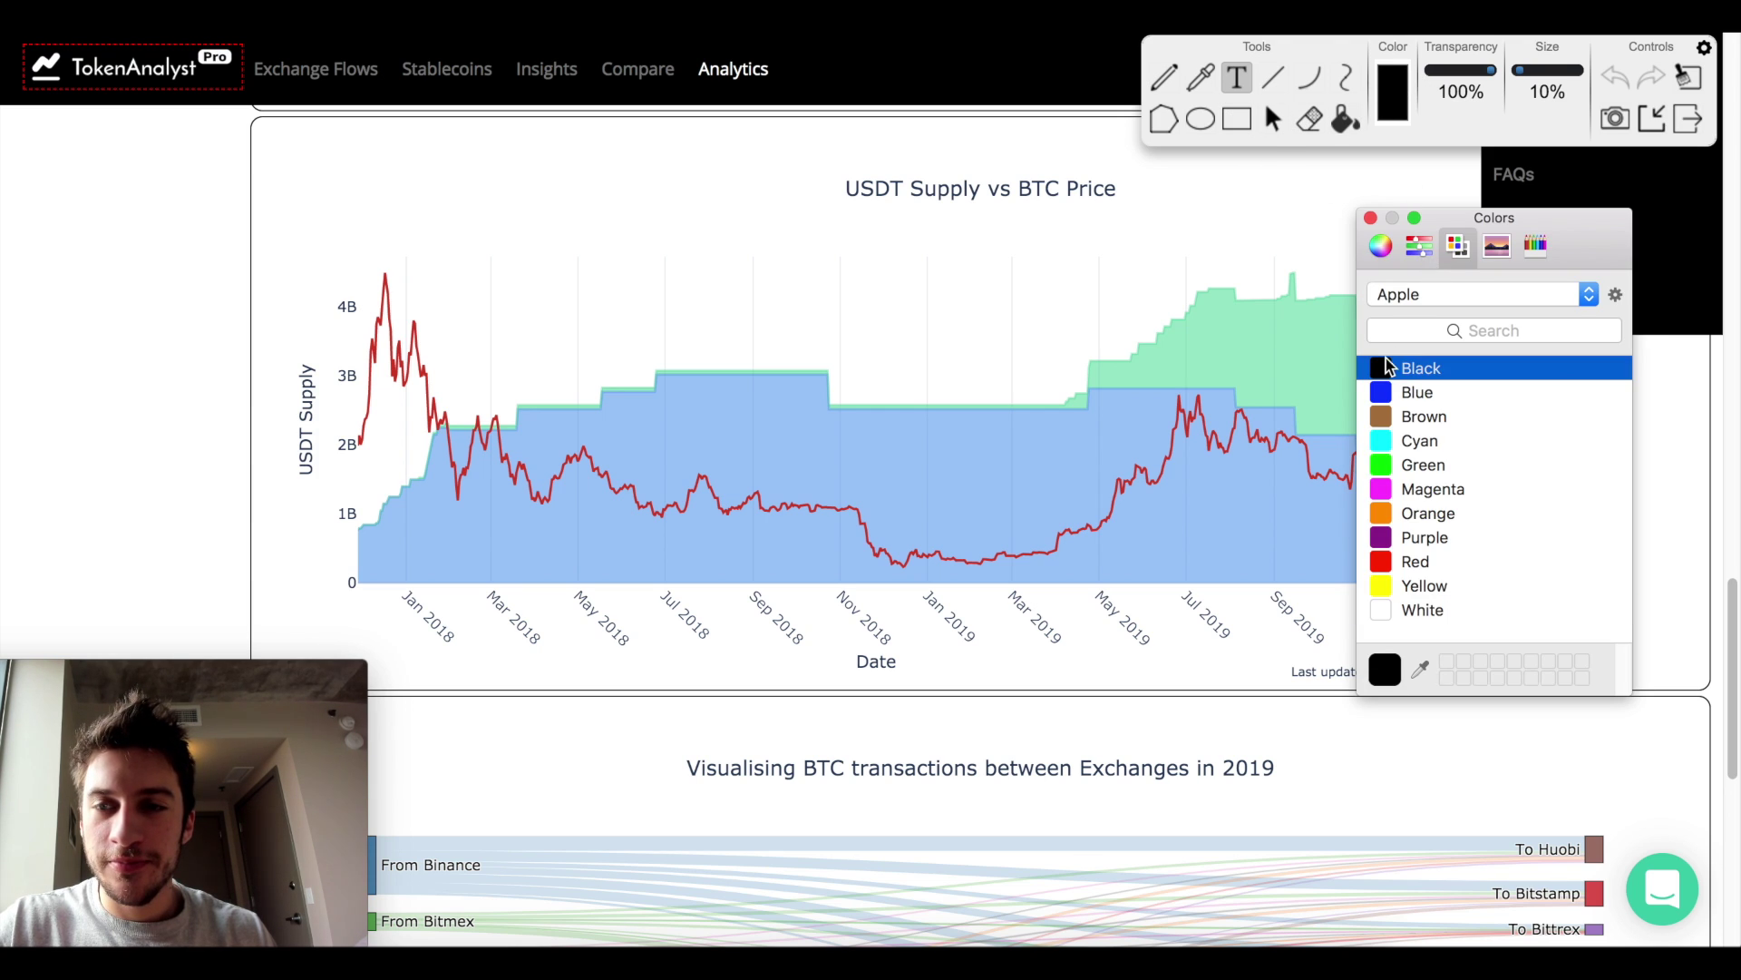
pyautogui.click(1370, 219)
# Draw rectangles around the three USDT Omni supply drops near August, mid-September and late October 2019 on the USDT Supply vs BTC Price chart.
pyautogui.click(1237, 119)
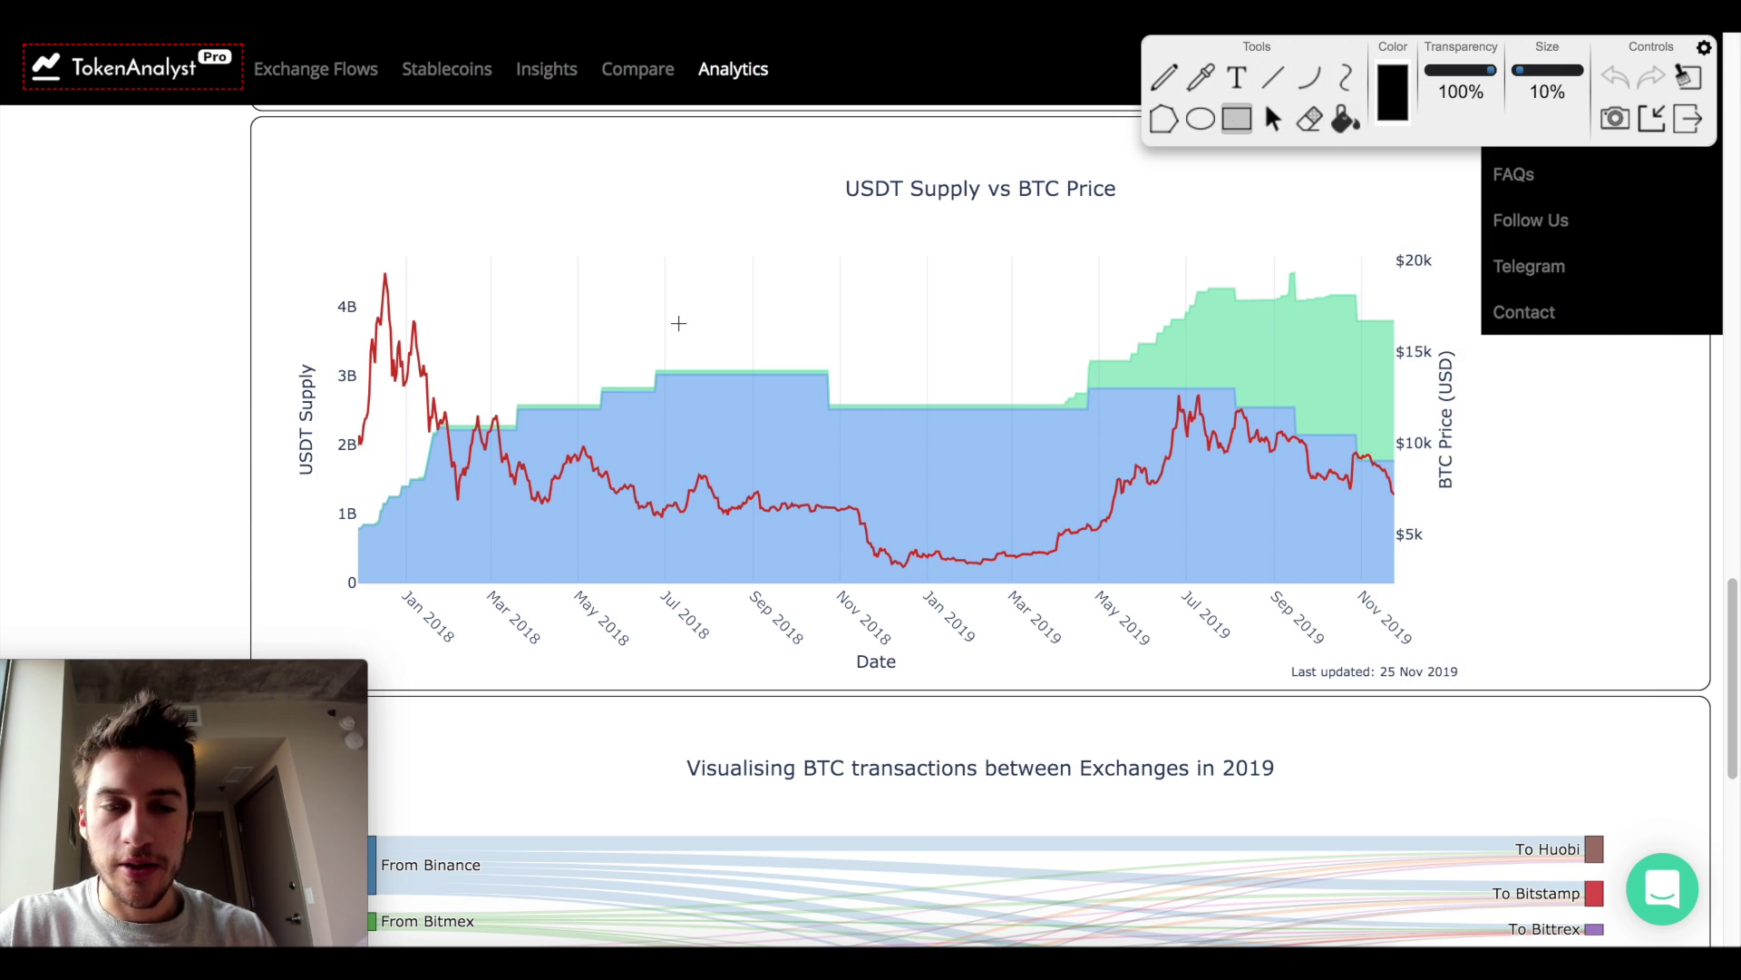
pyautogui.scroll(2, 1340, 269)
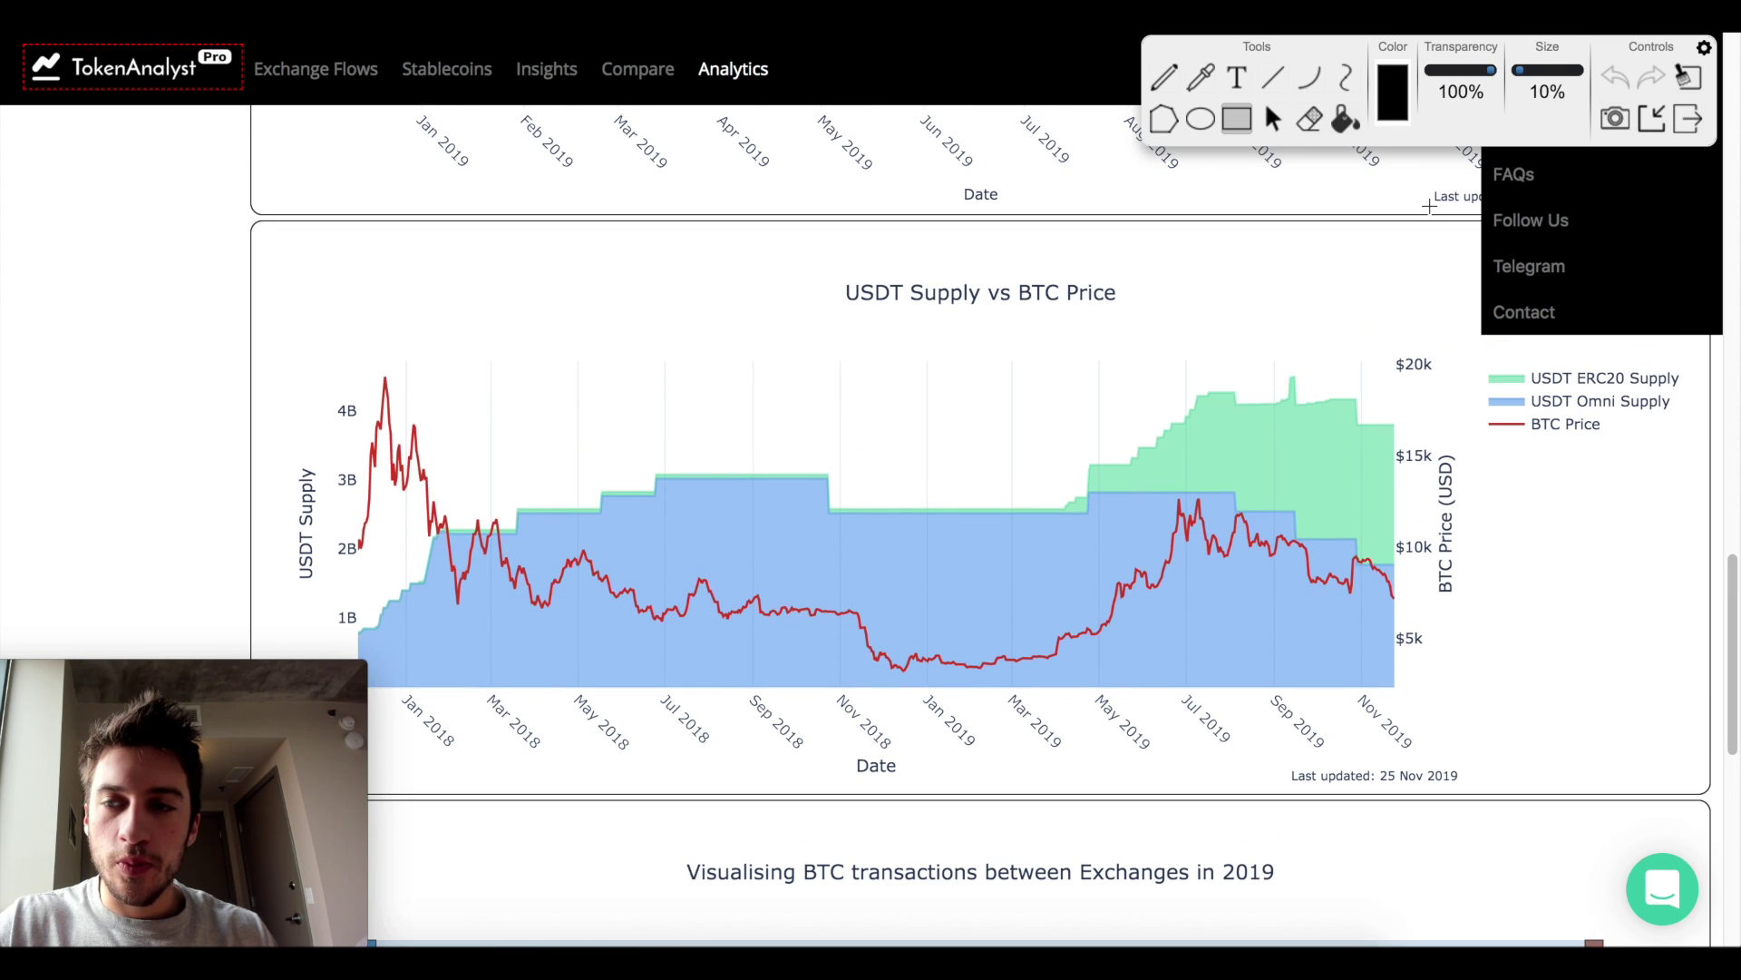
pyautogui.scroll(-2, 561, 562)
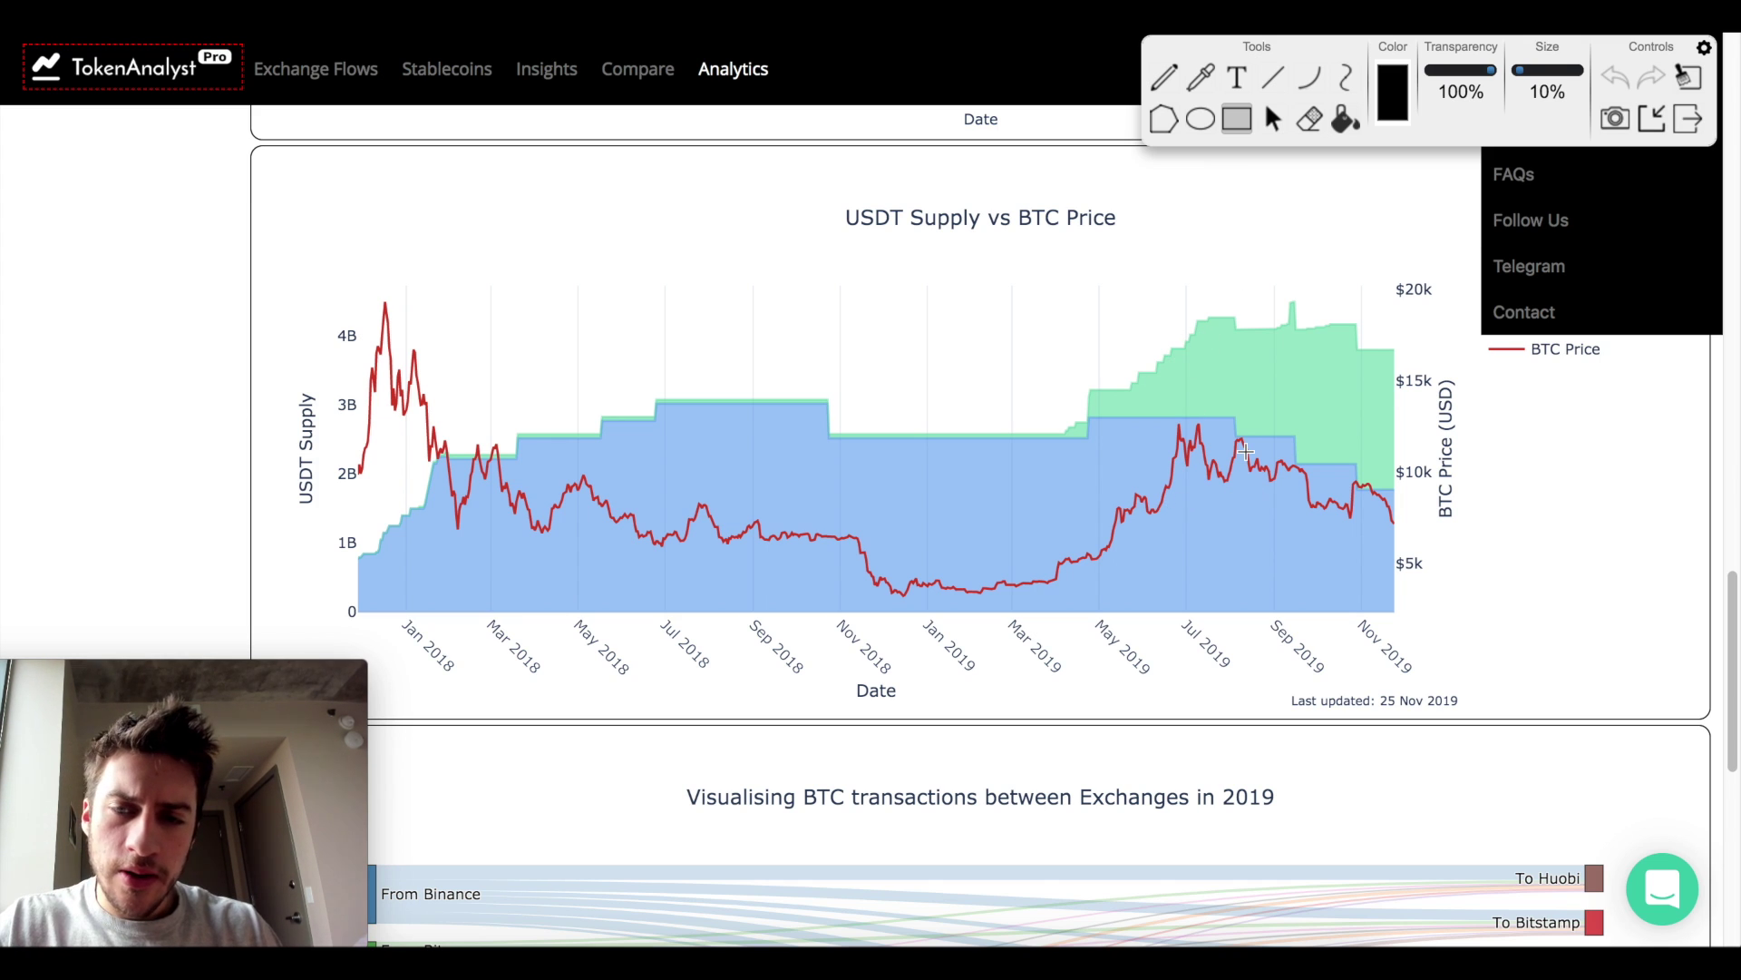
pyautogui.moveTo(1217, 410); pyautogui.dragTo(1258, 446)
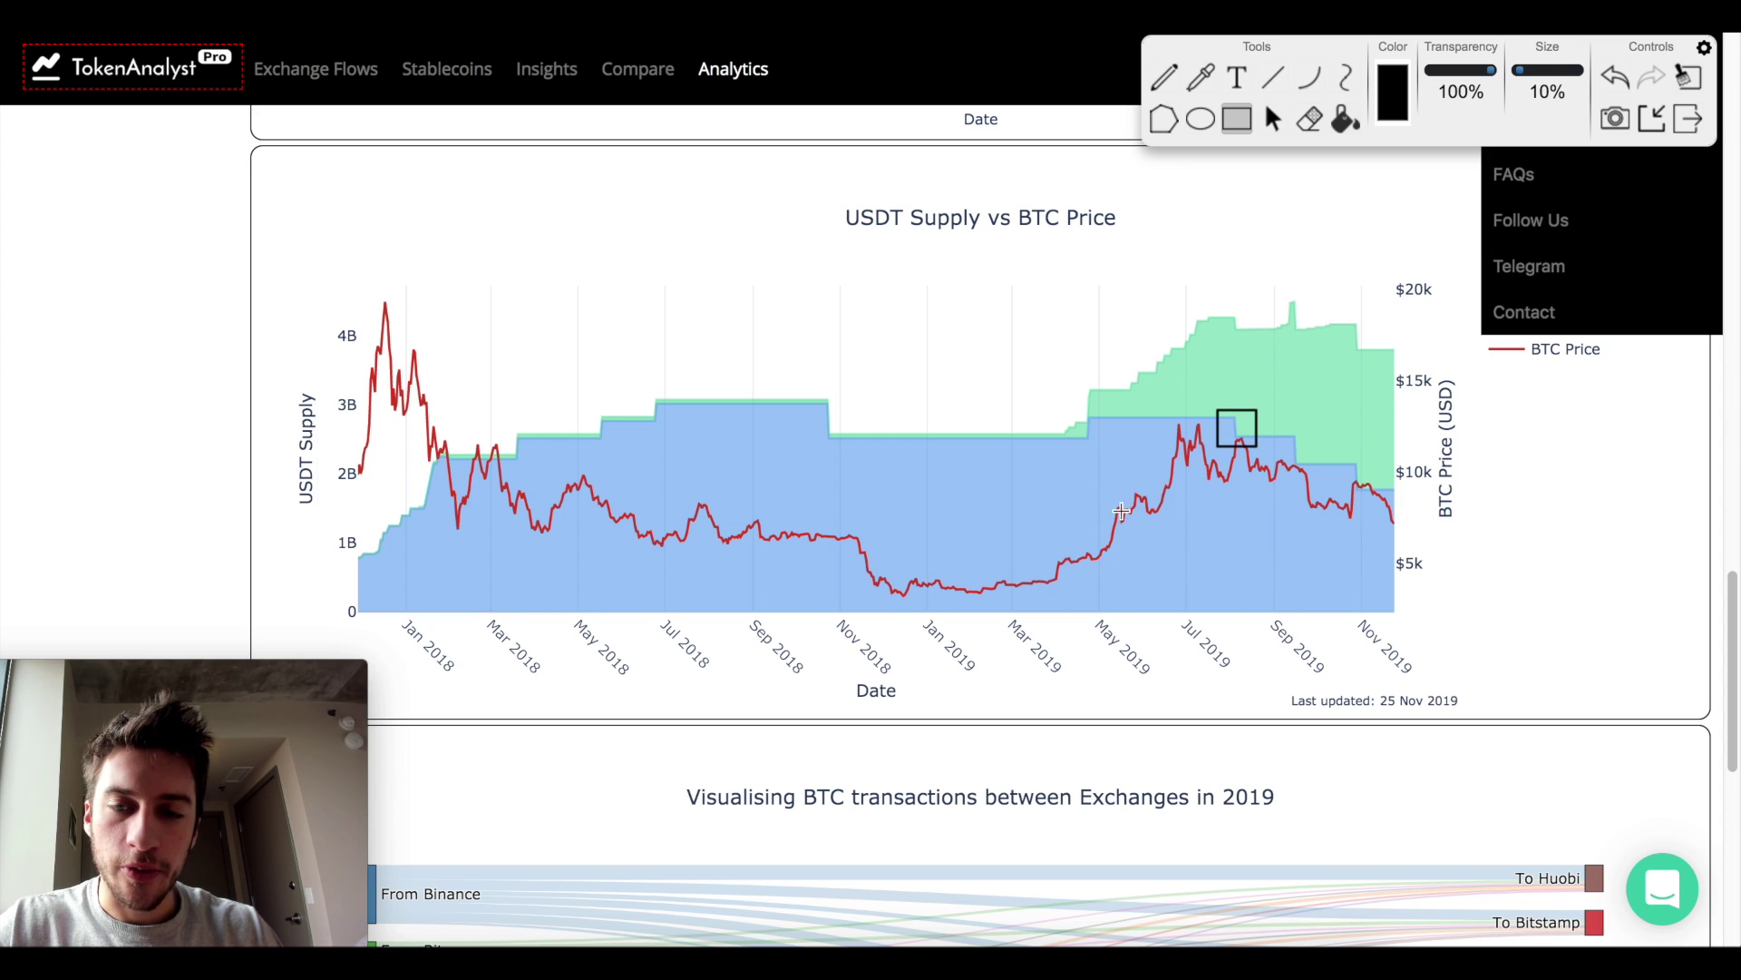
pyautogui.scroll(1, 1328, 478)
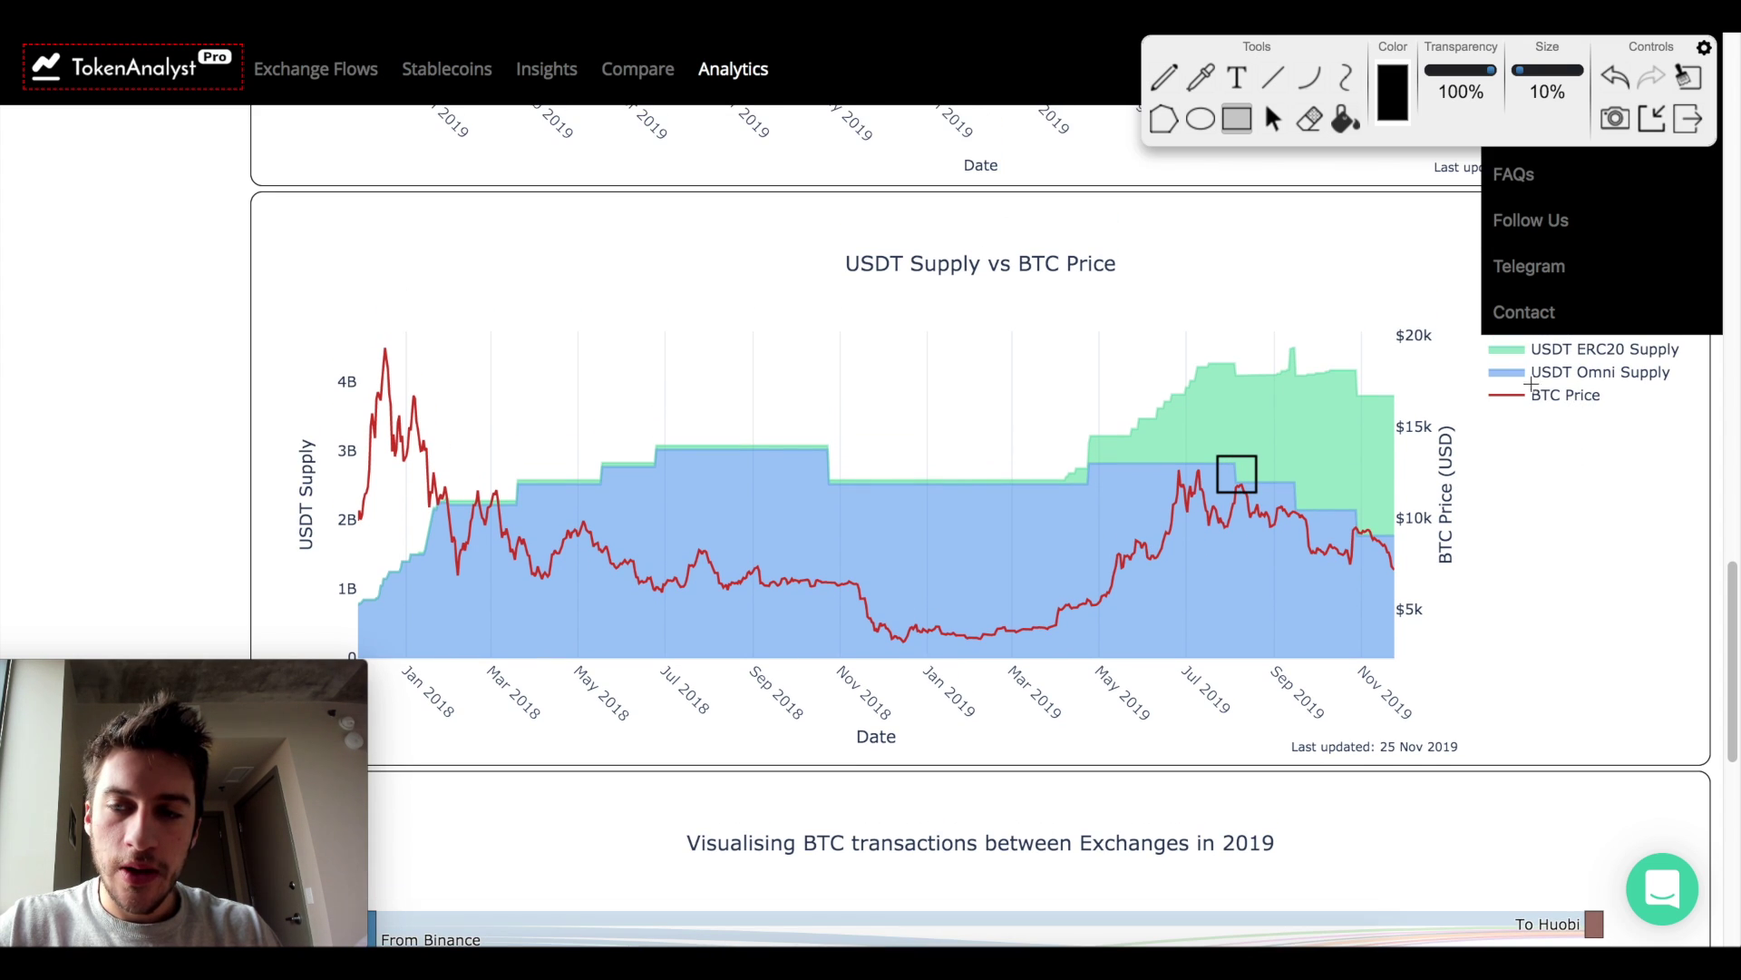
pyautogui.scroll(1, 1220, 499)
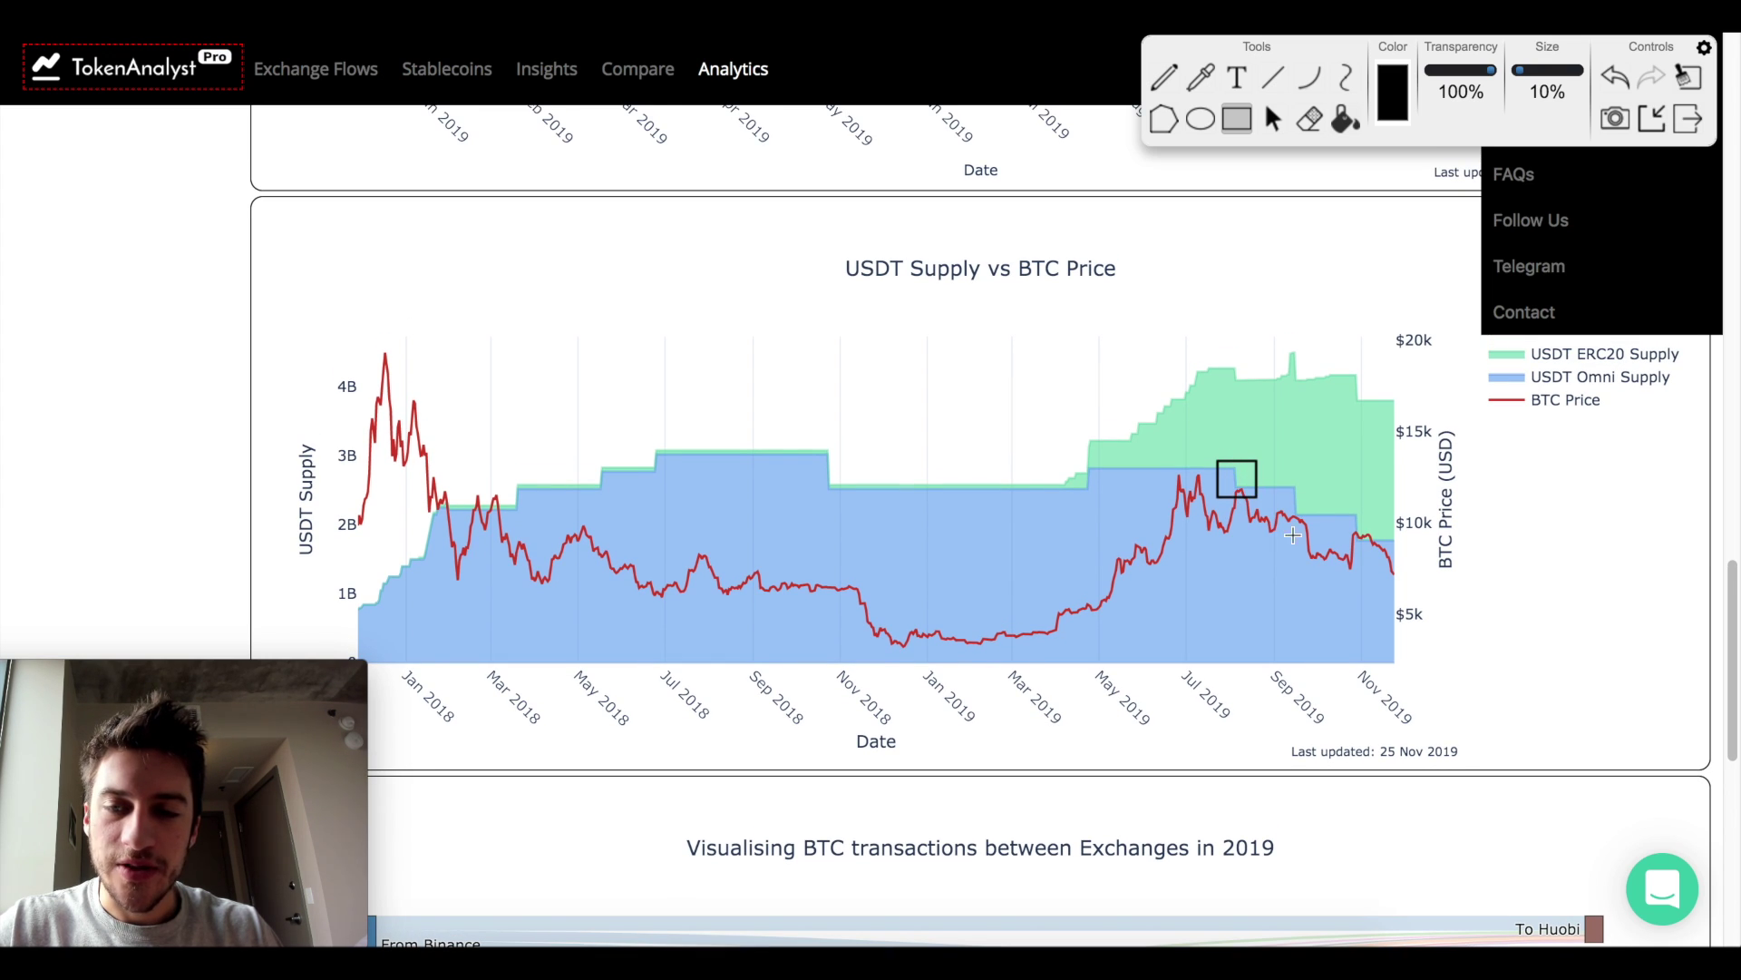
pyautogui.moveTo(1285, 481); pyautogui.dragTo(1310, 524)
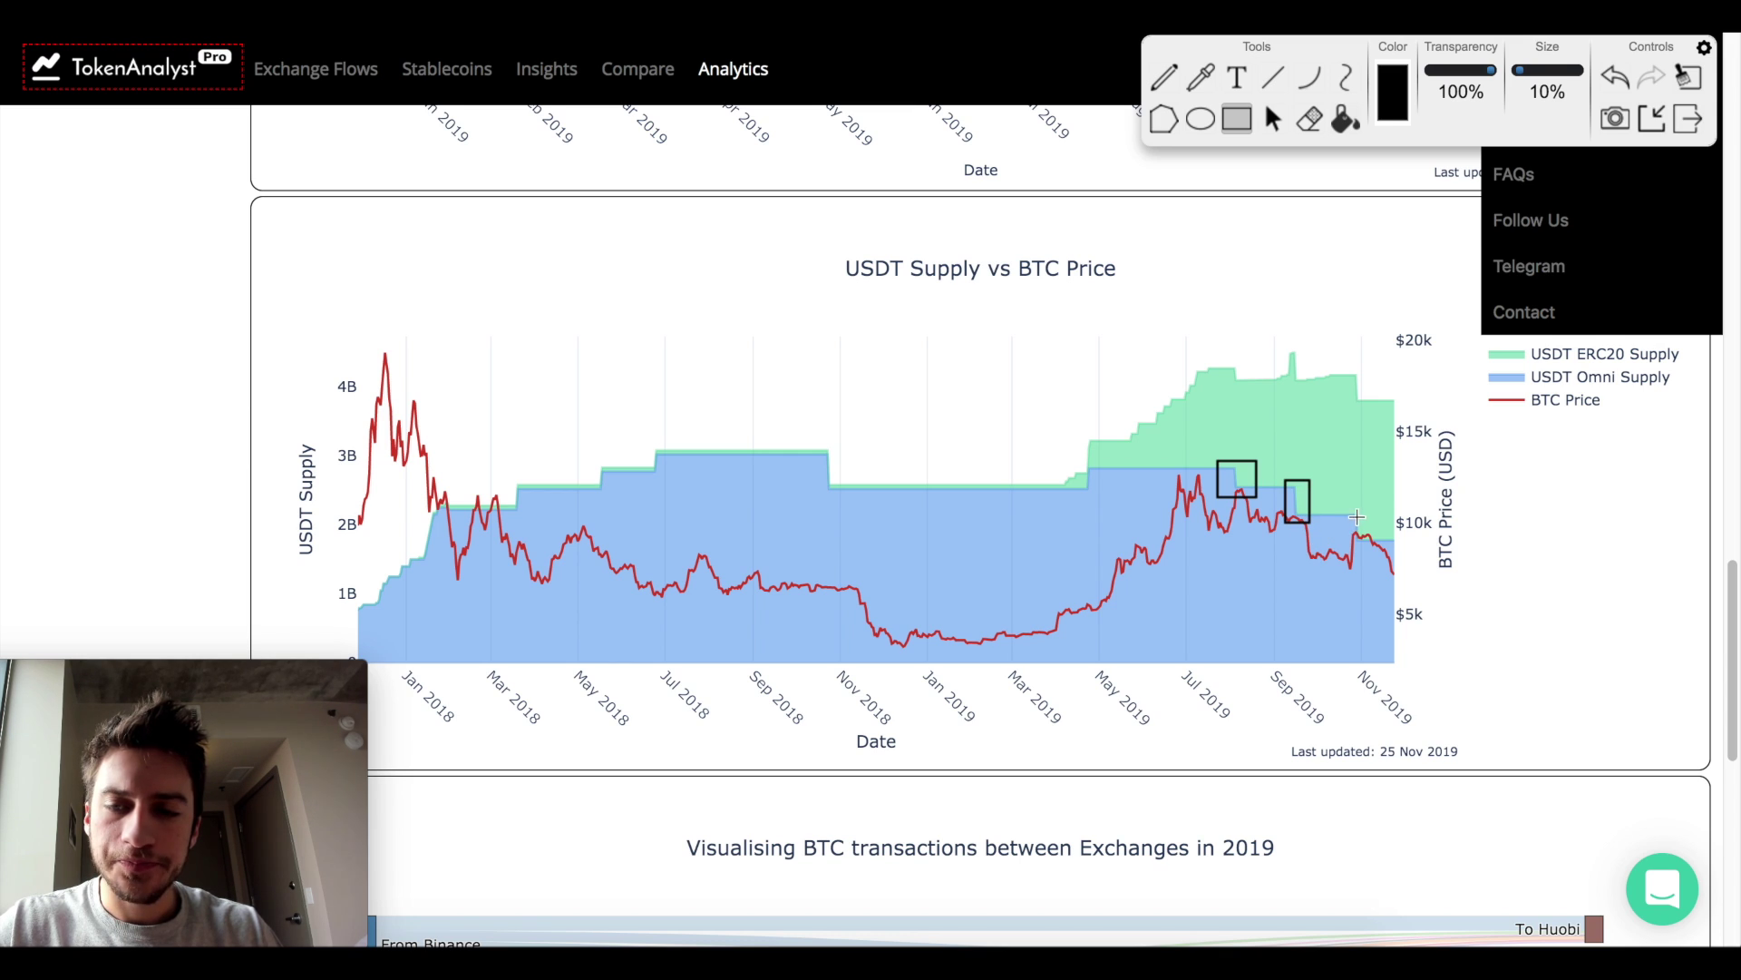
pyautogui.moveTo(1342, 510); pyautogui.dragTo(1370, 541)
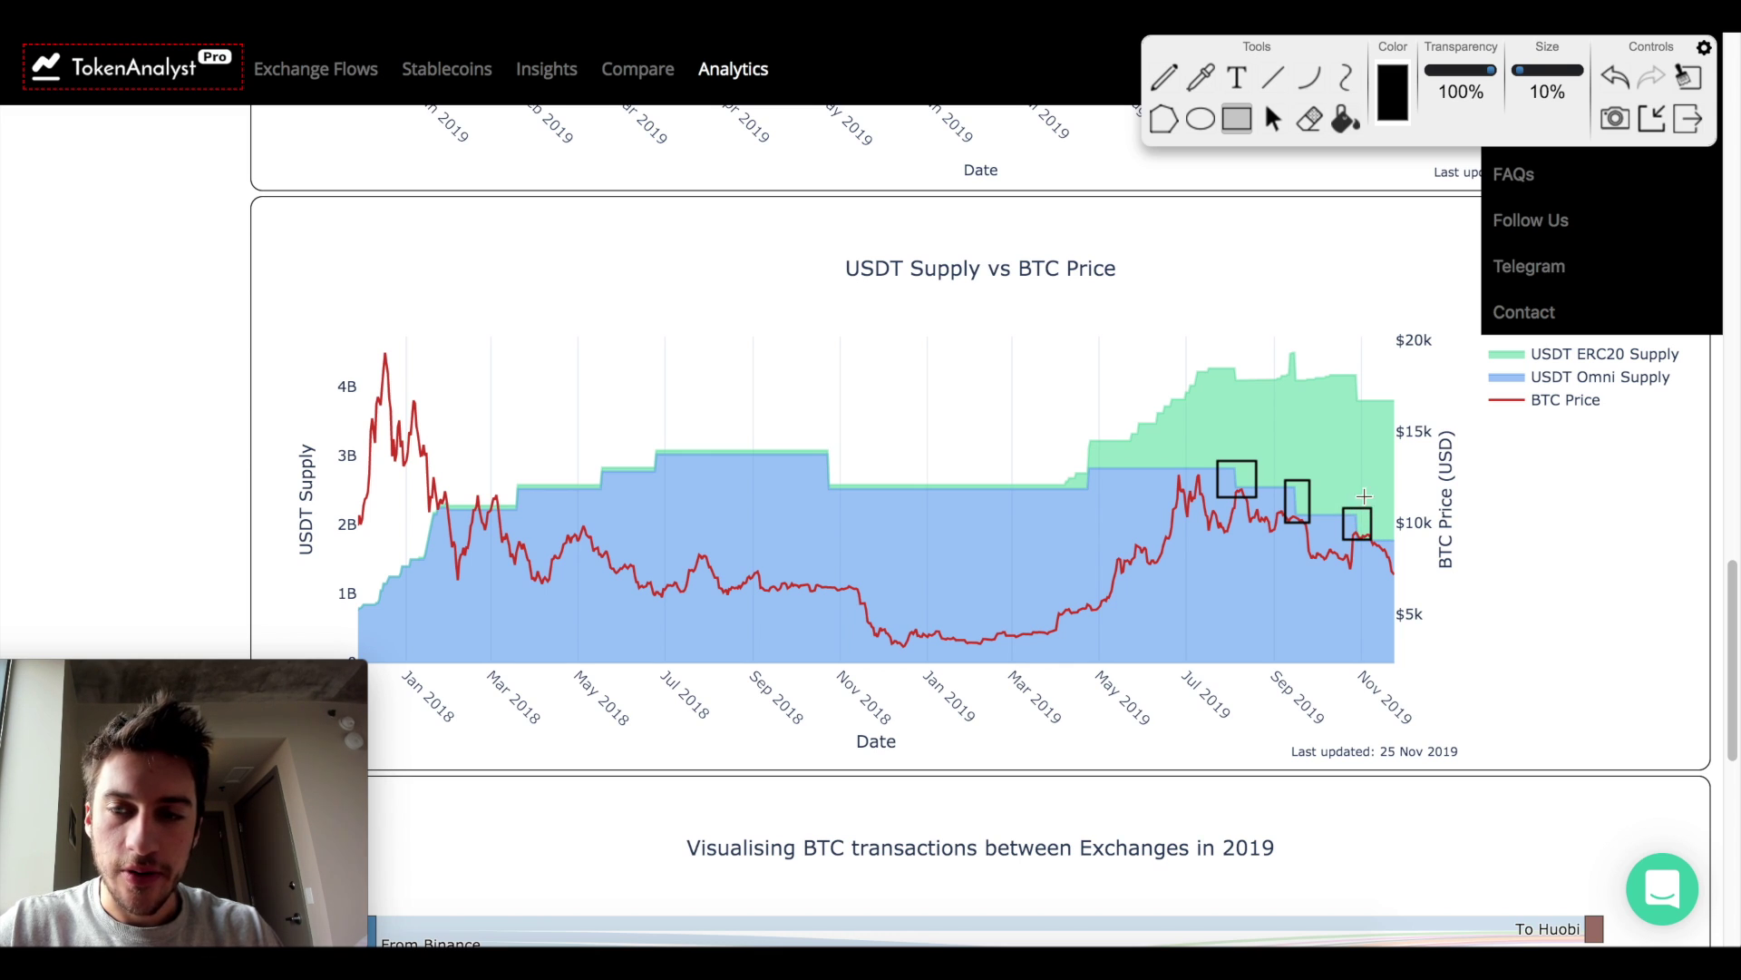
# Read the USDT Omni supply's date and value at the boxed drop just before November 2019.
pyautogui.click(1272, 118)
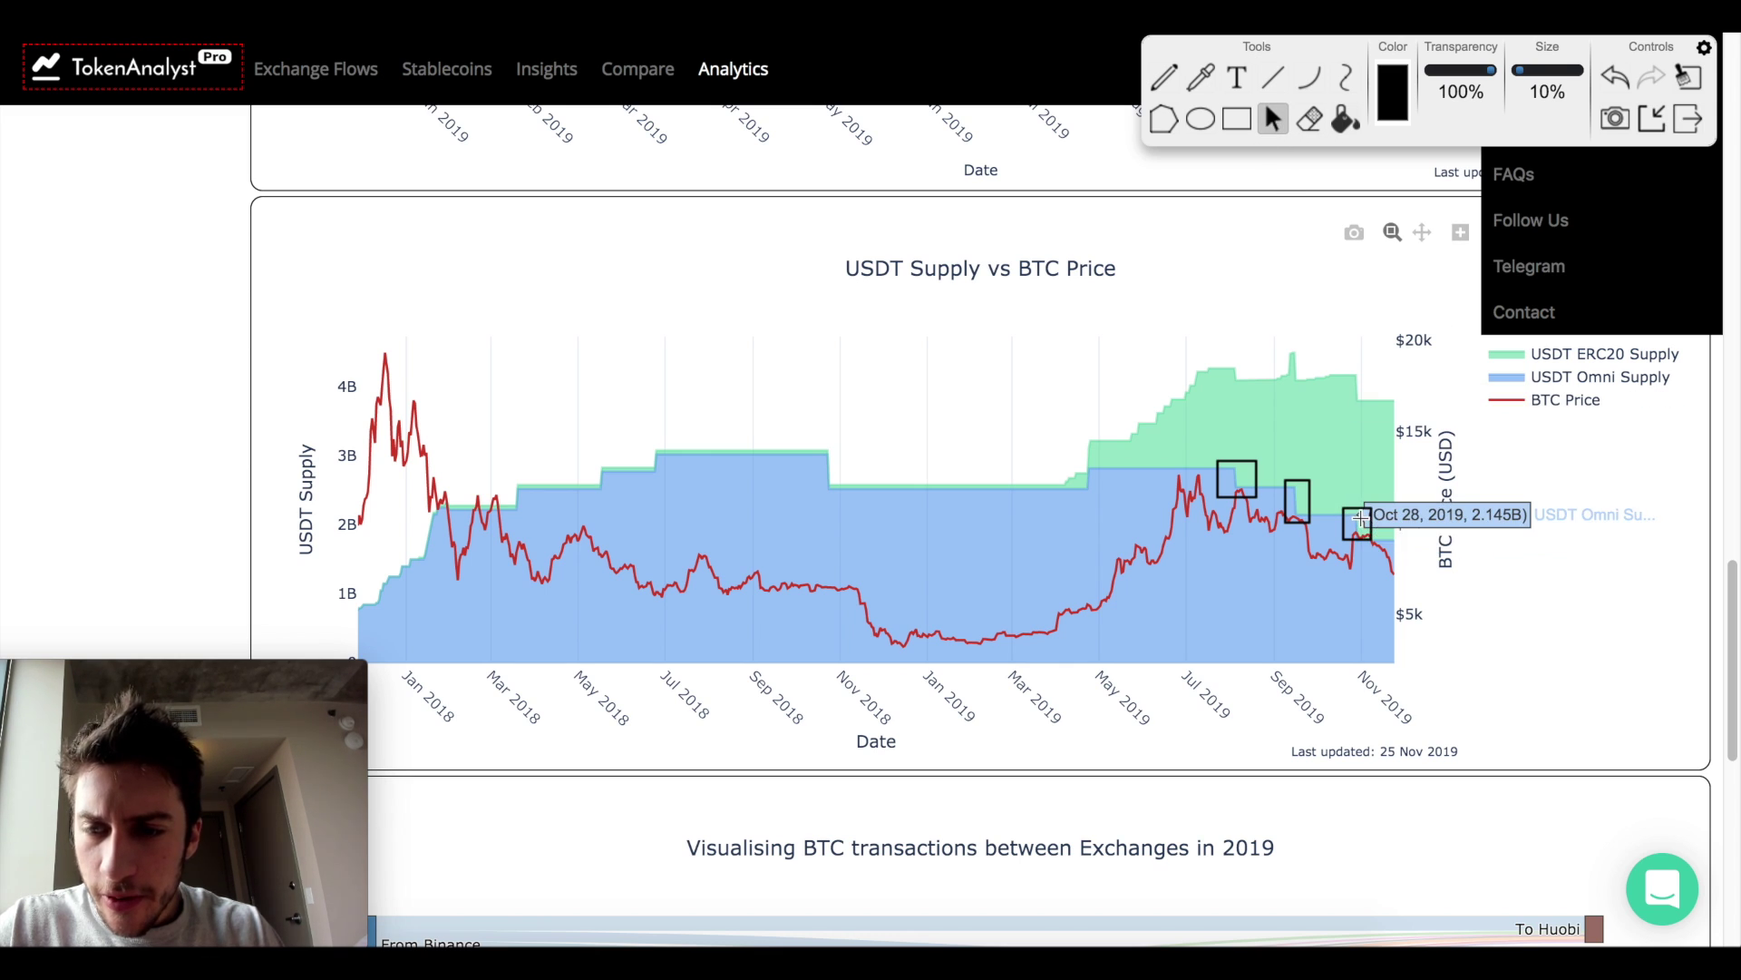
pyautogui.click(1236, 119)
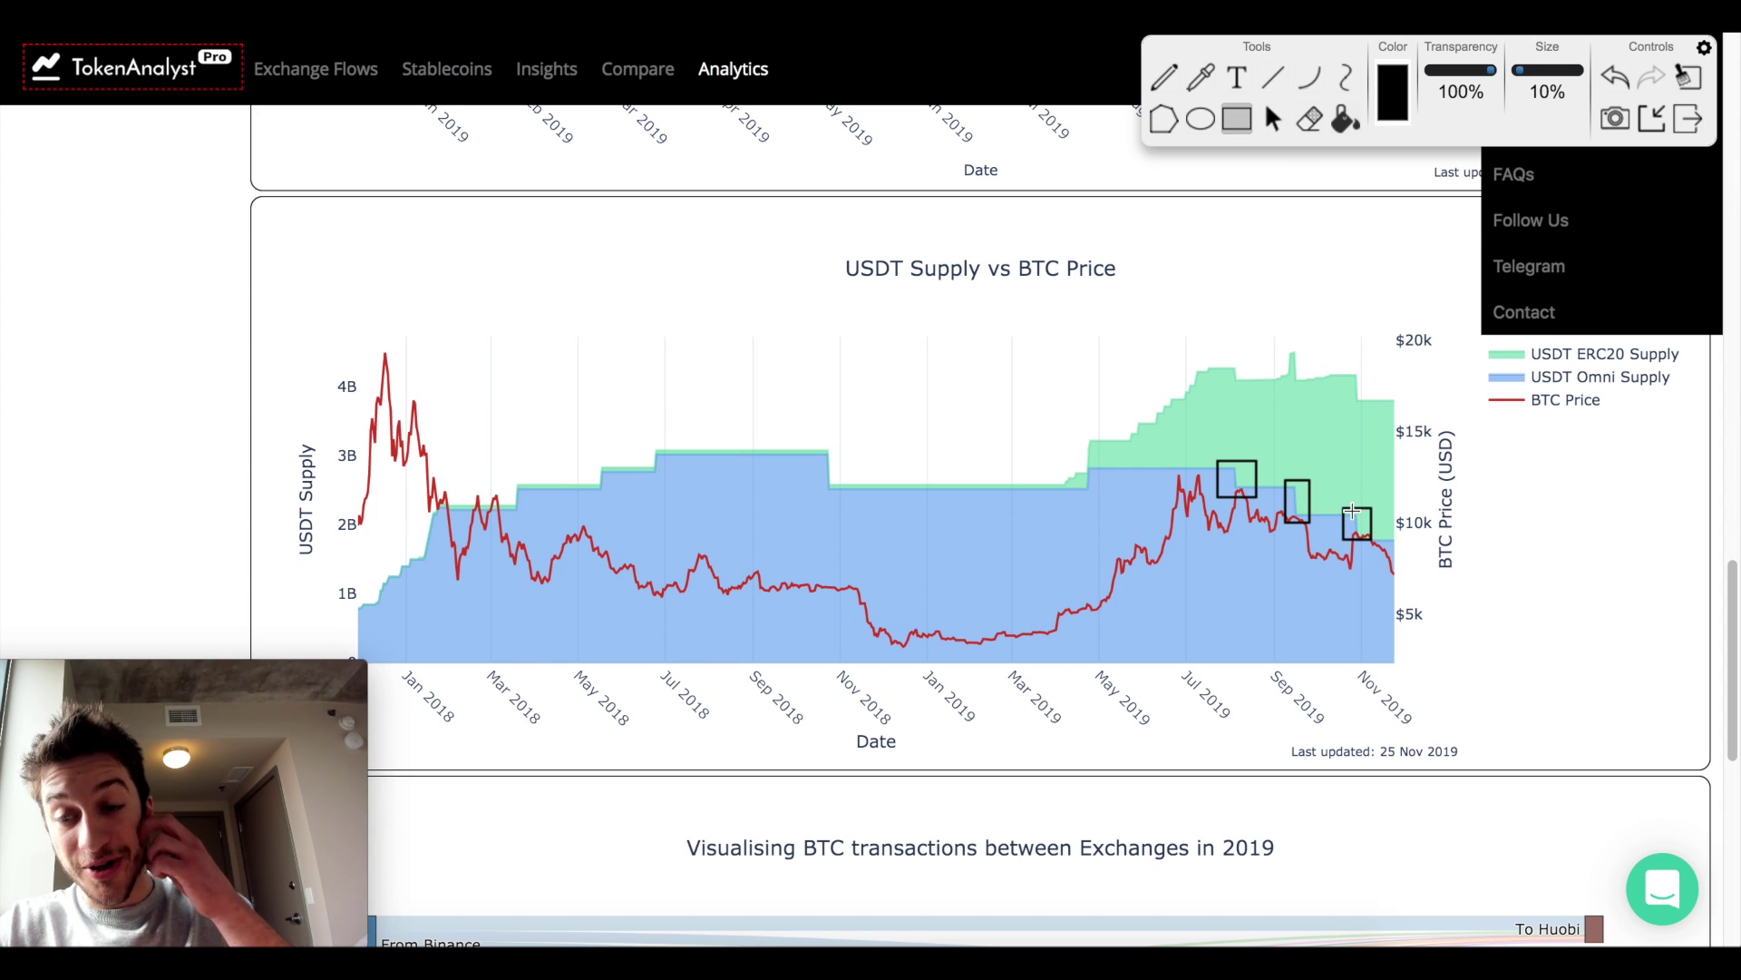
pyautogui.click(1273, 118)
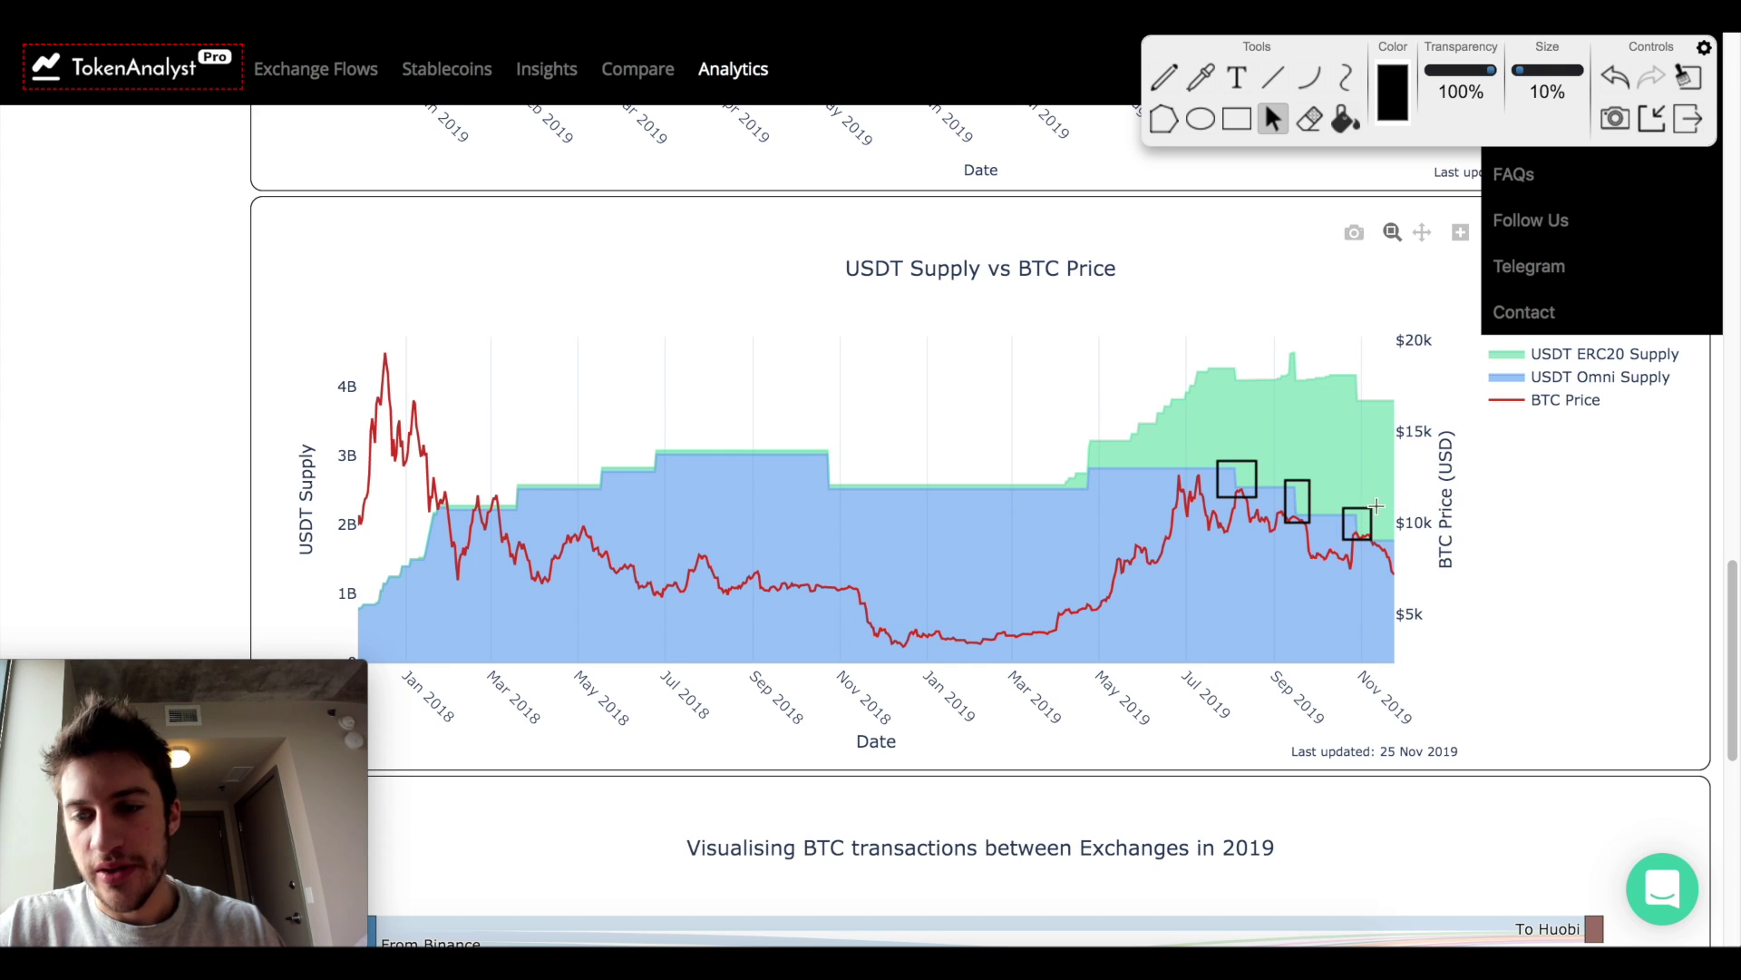
pyautogui.scroll(1, 1409, 422)
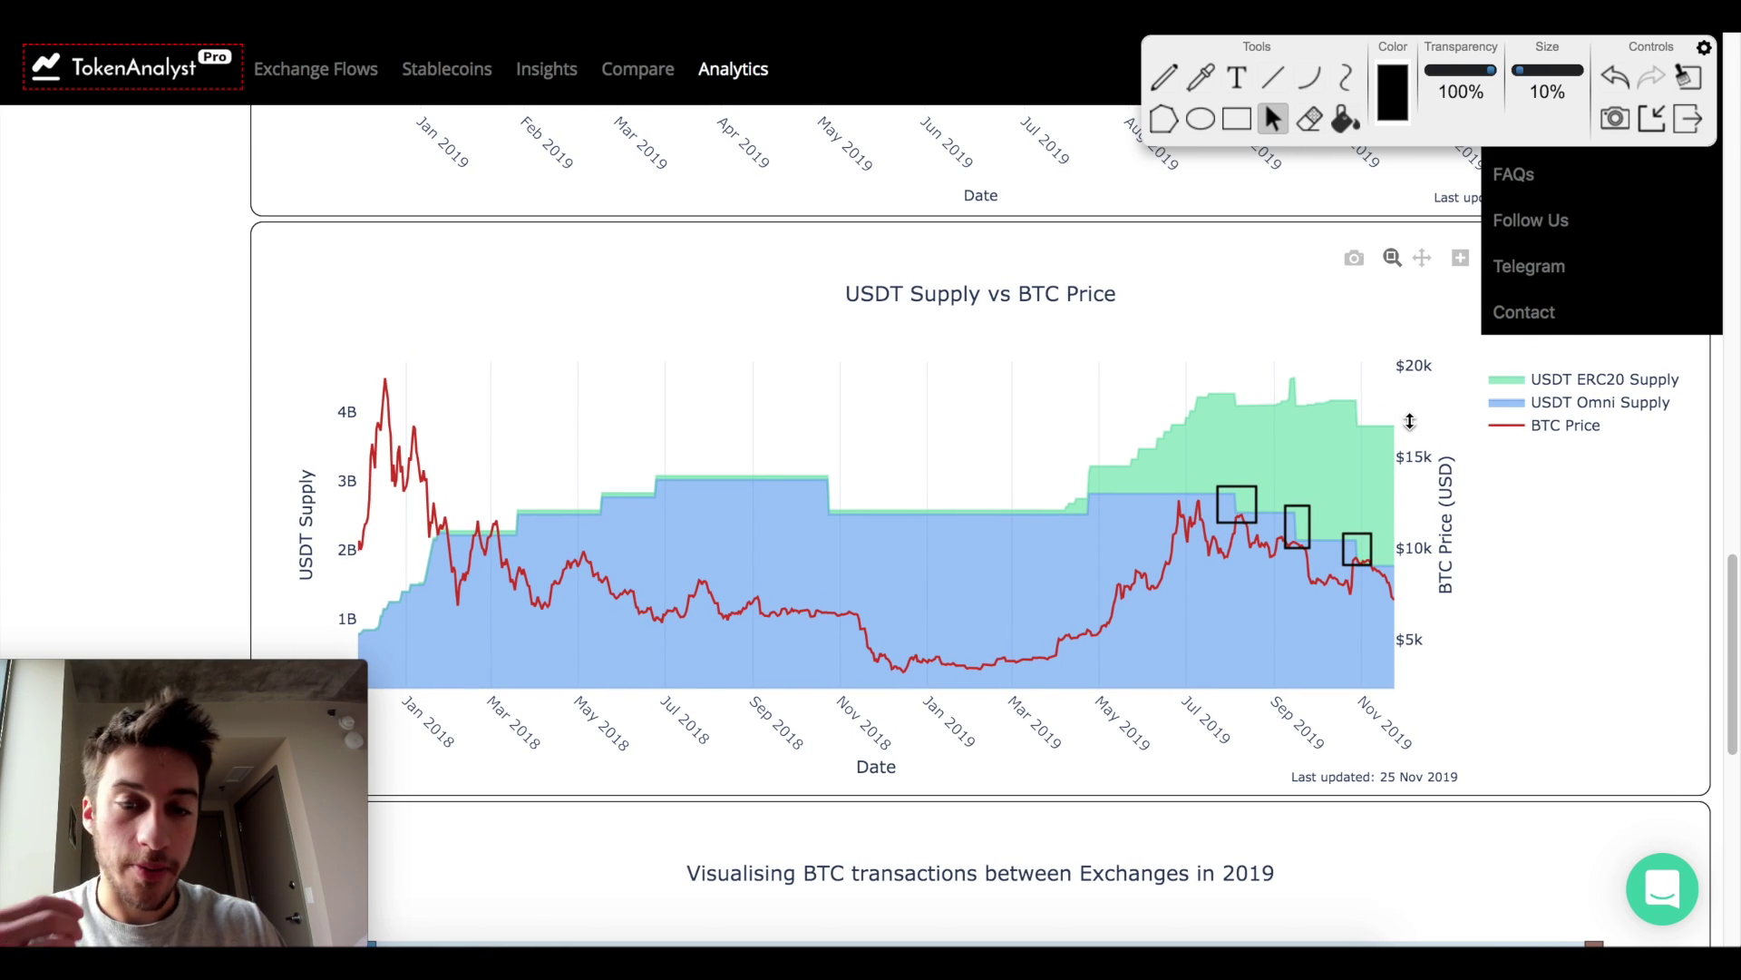
pyautogui.moveTo(1090, 464); pyautogui.dragTo(1140, 525)
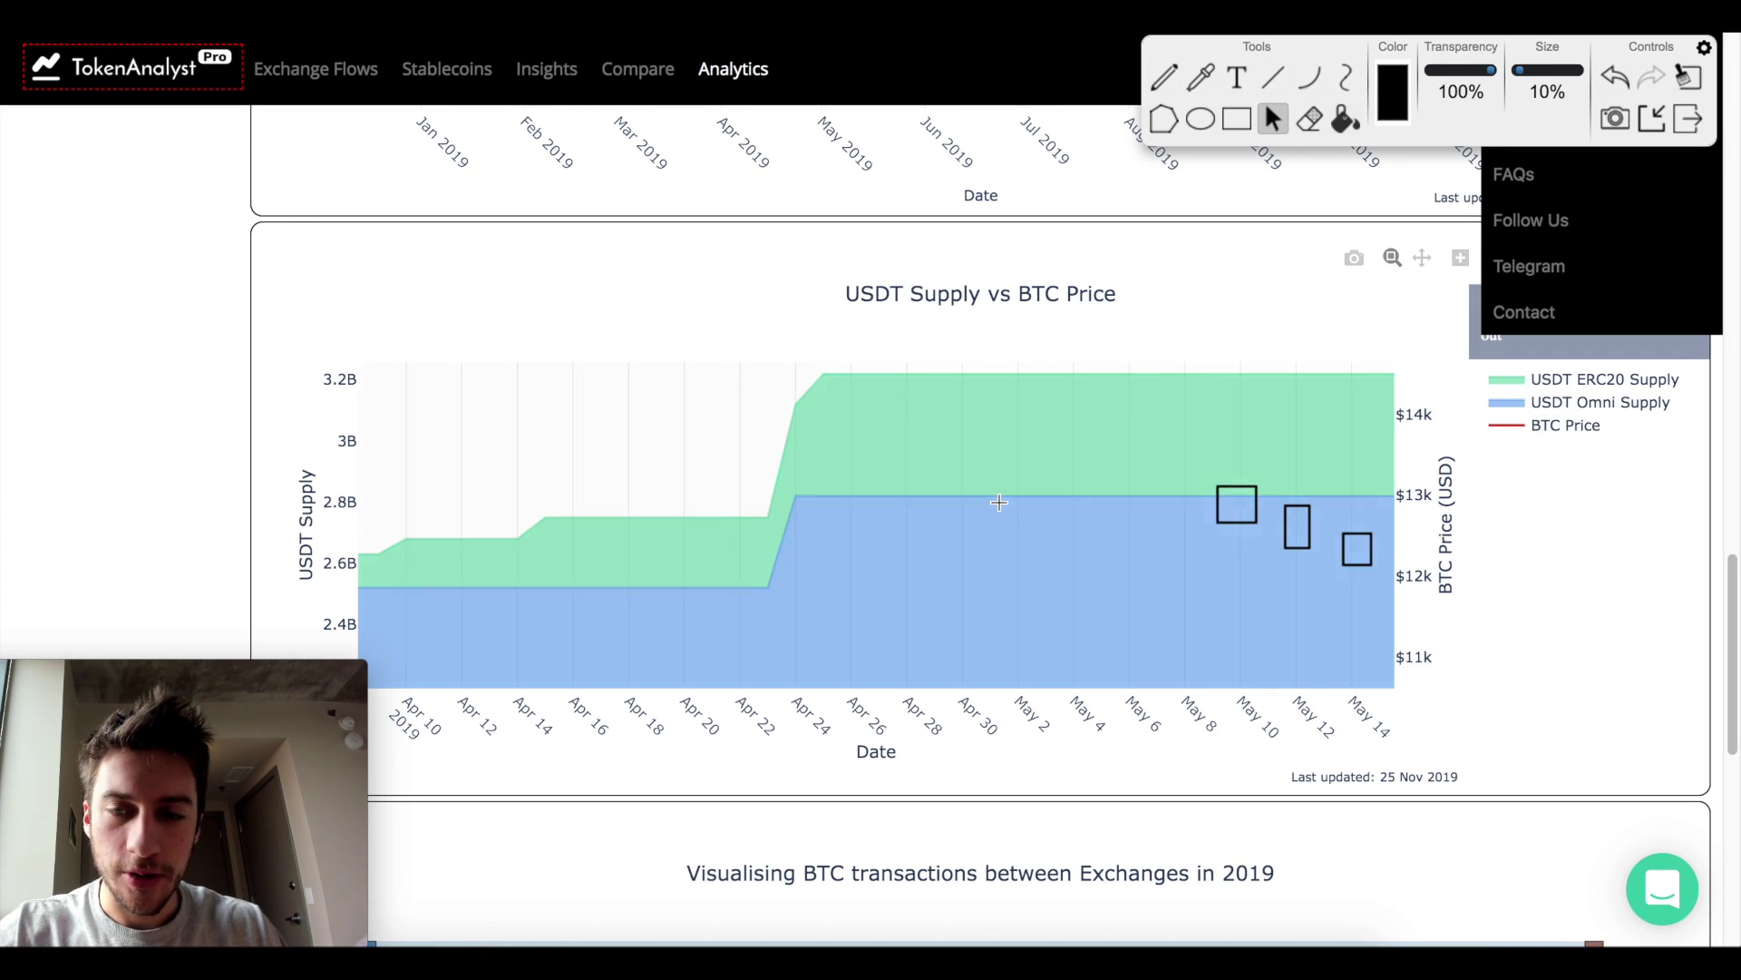
pyautogui.doubleClick(1124, 530)
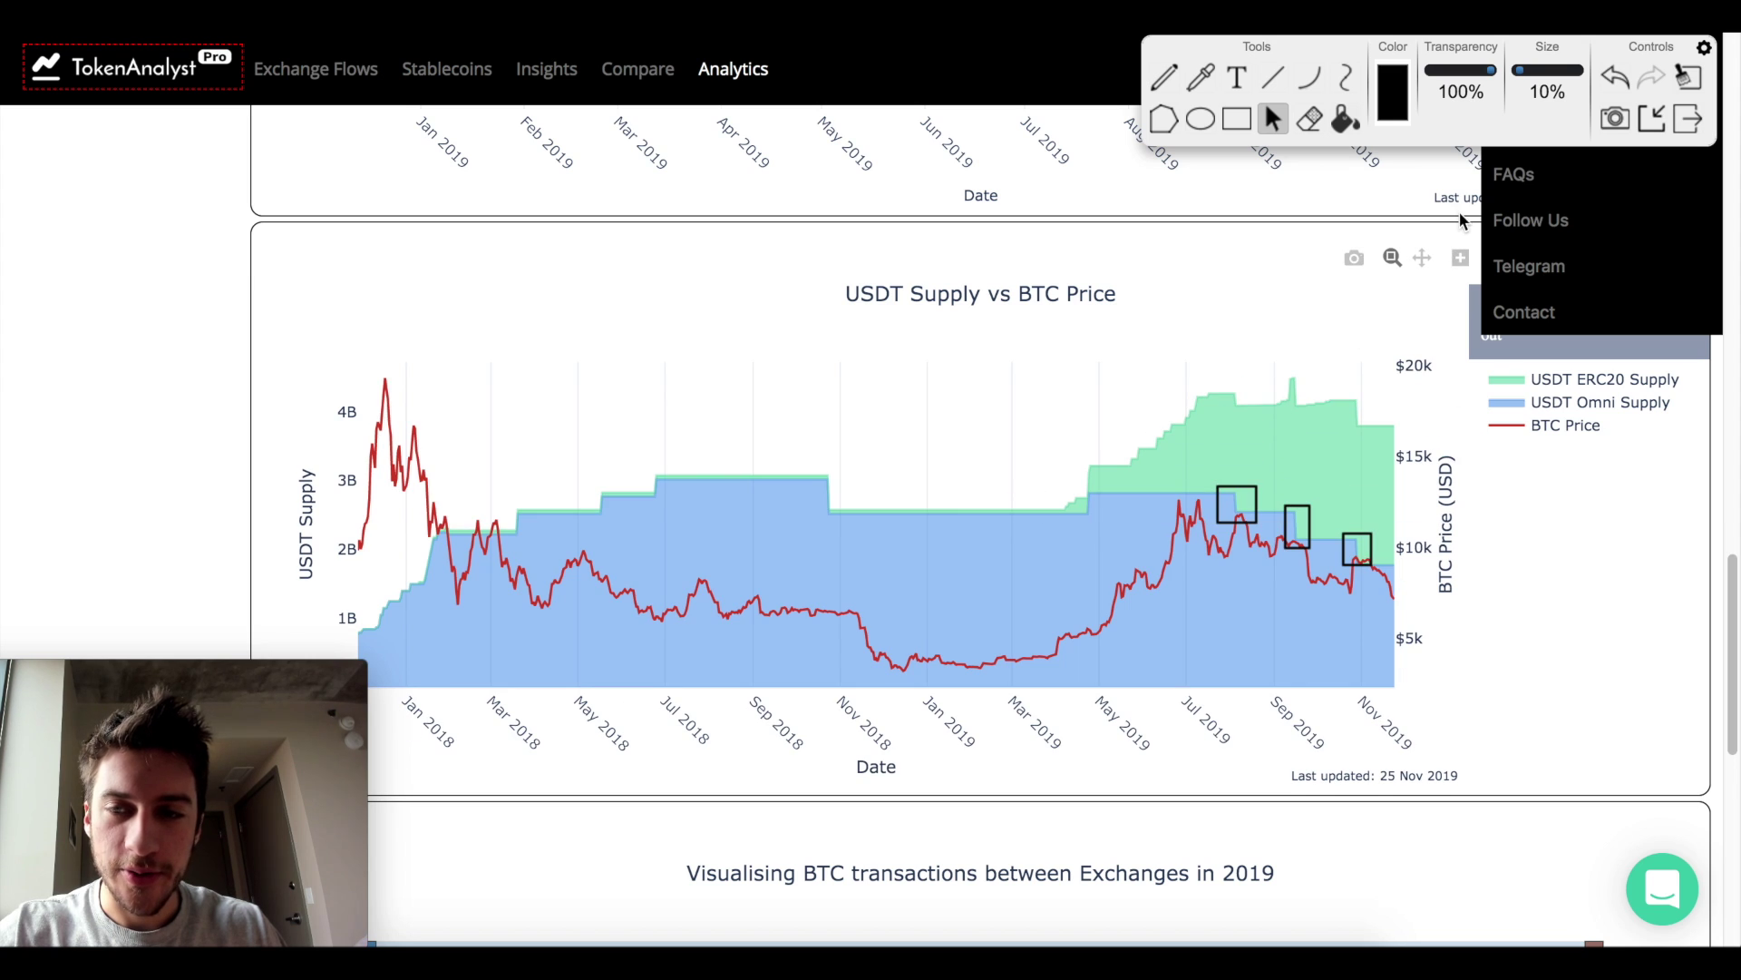
# Draw a rectangle around the USDT supply rise just before May 2019 on the chart.
pyautogui.click(1237, 119)
pyautogui.moveTo(1055, 448)
pyautogui.mouseDown()
pyautogui.moveTo(1150, 548)
pyautogui.moveTo(1115, 530)
pyautogui.mouseUp()
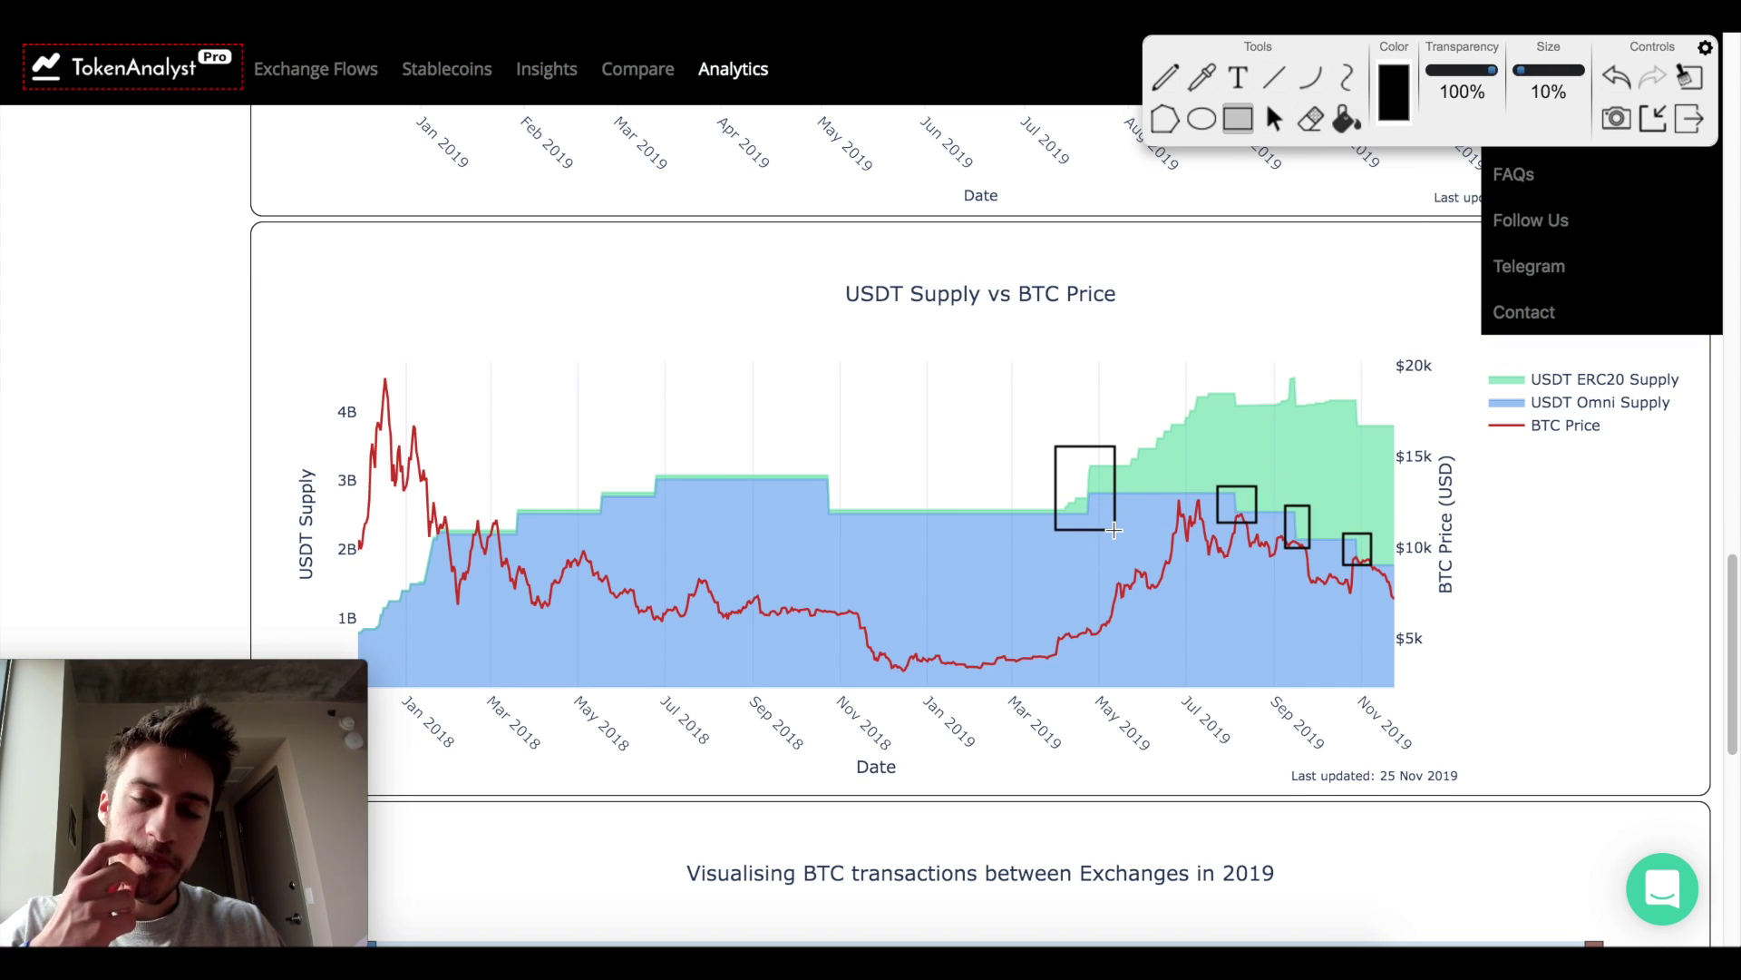
pyautogui.click(1269, 116)
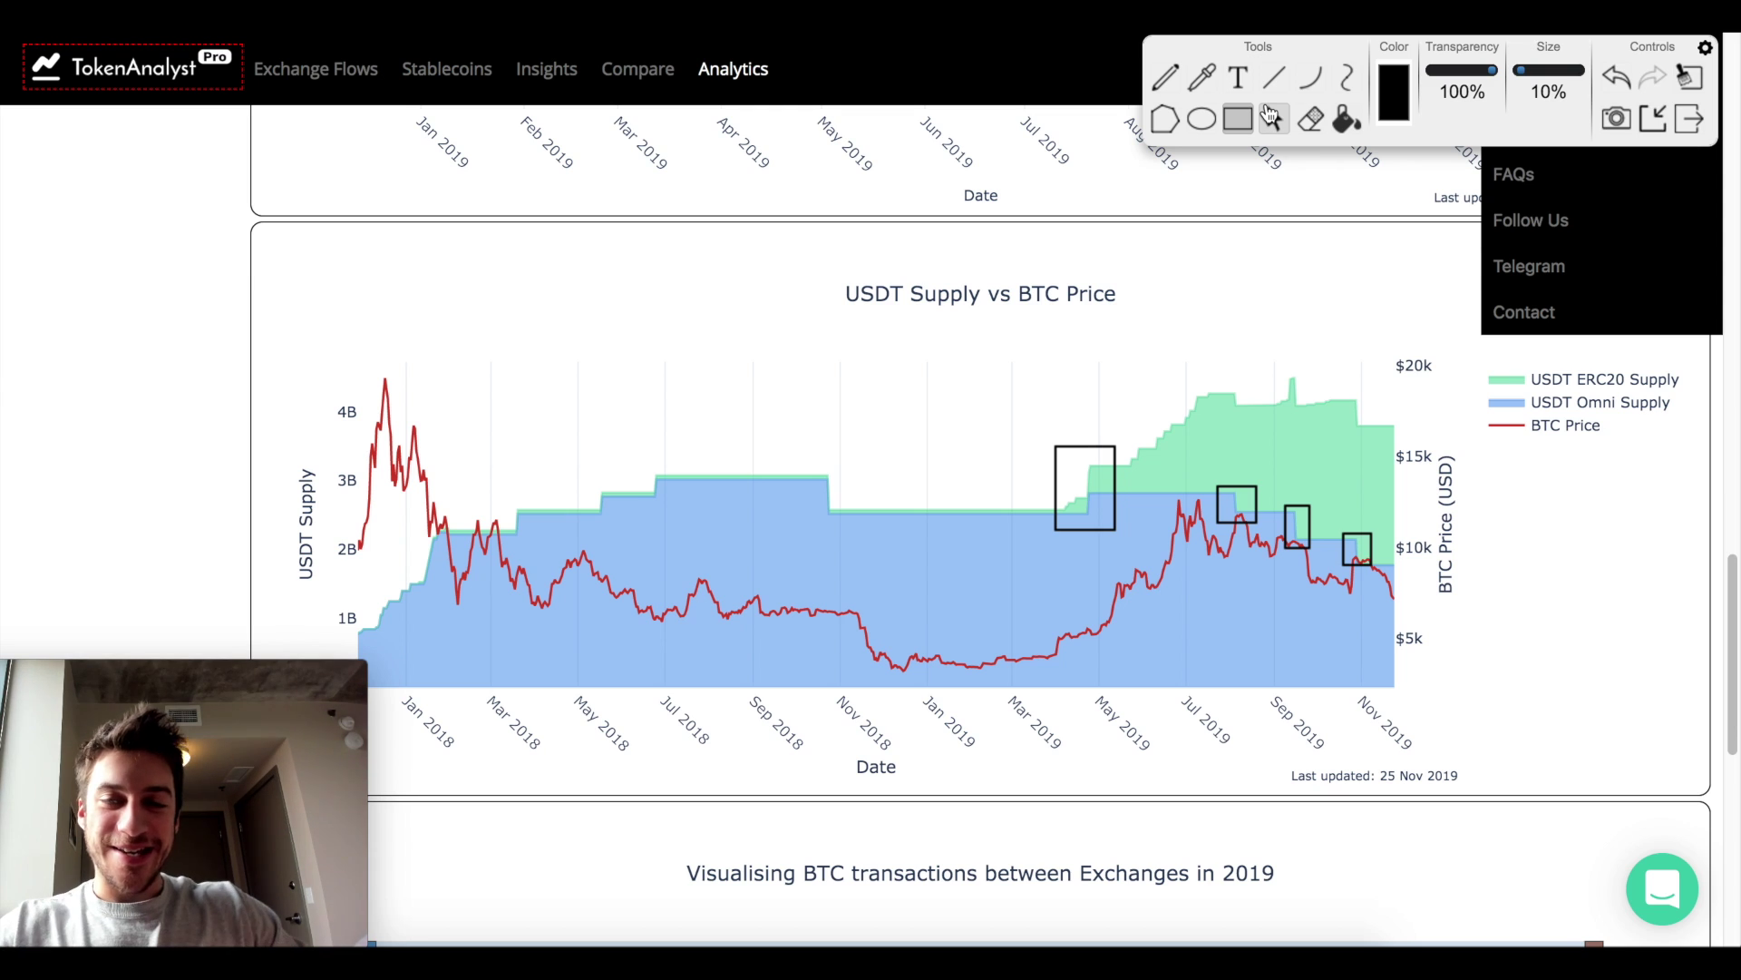
# Add the text annotation "Increase in 200 million USDT" in the blank area beside the charts and start a new line.
pyautogui.click(1238, 77)
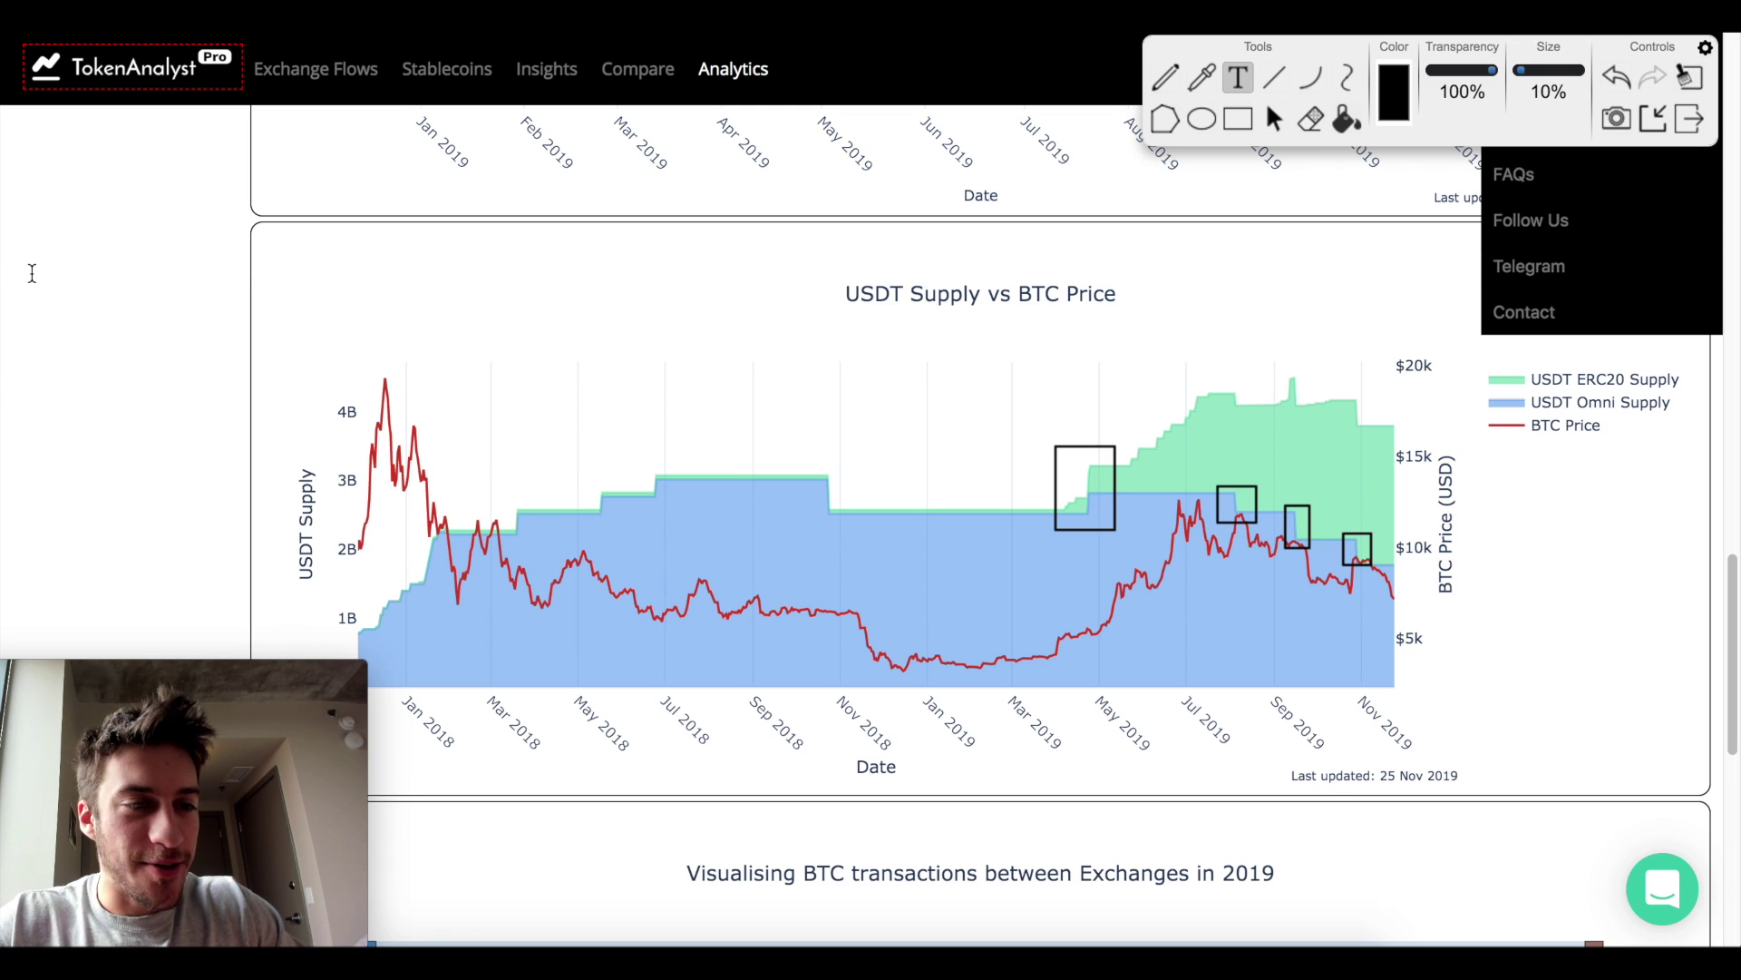
pyautogui.click(42, 228)
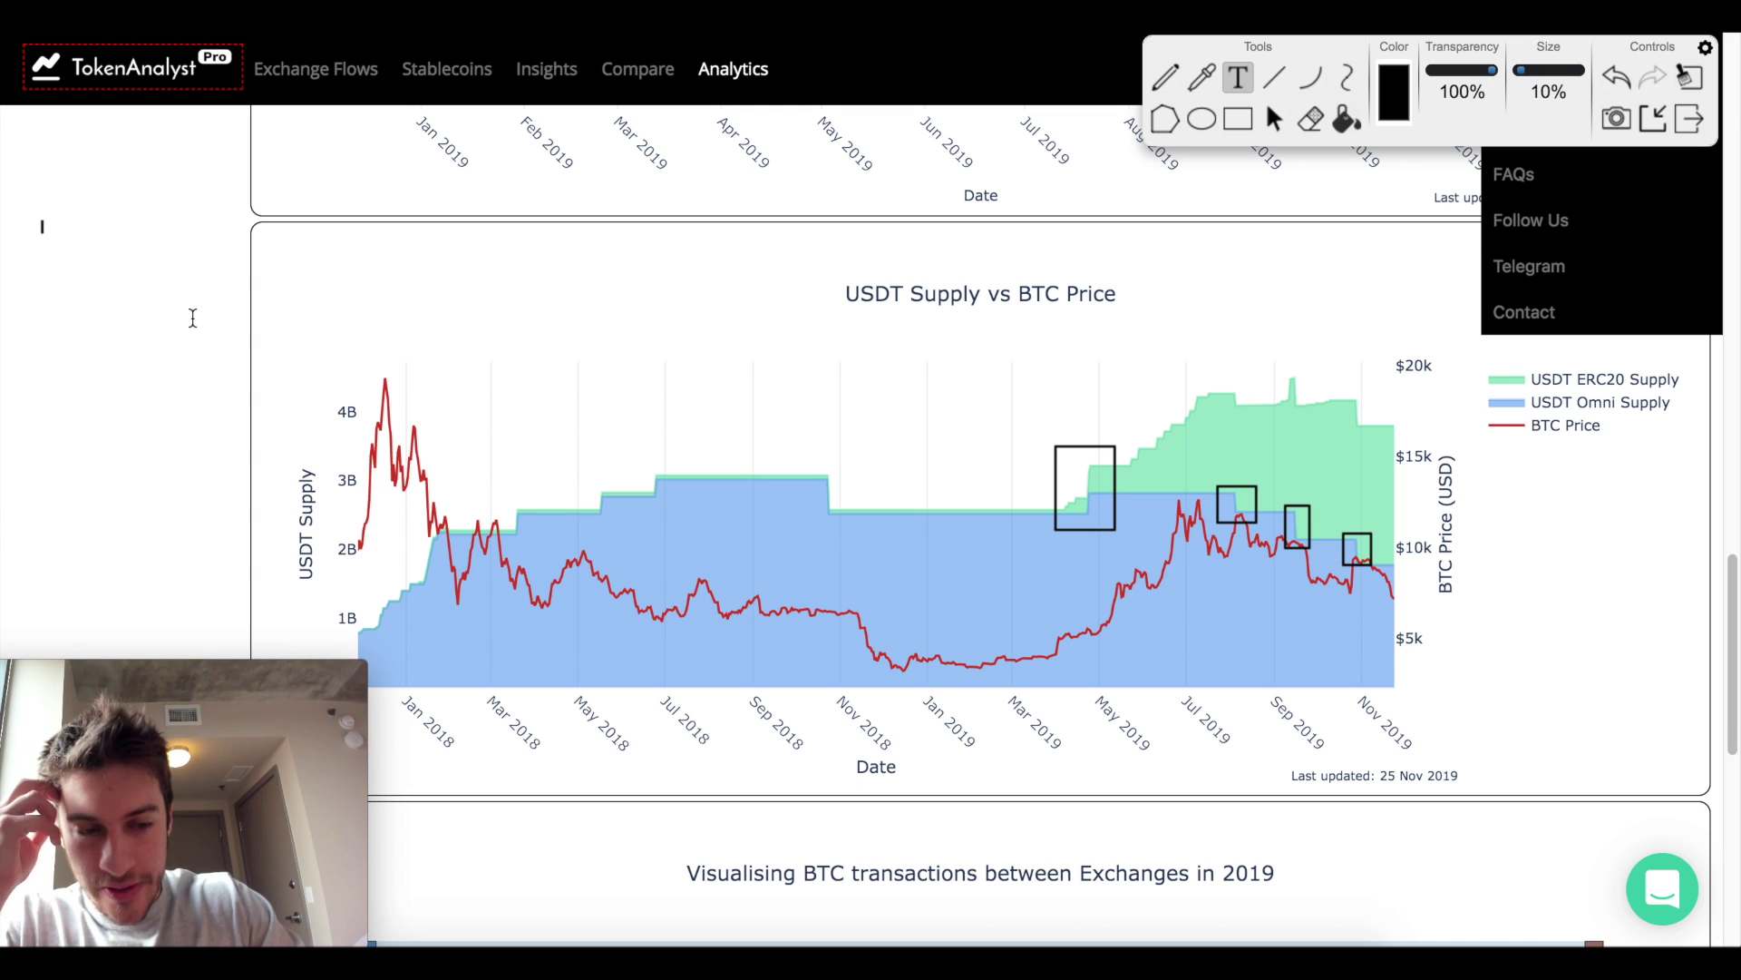
pyautogui.write('Increa')
pyautogui.press('BackSpace')
pyautogui.press('BackSpace')
pyautogui.write('a')
pyautogui.press('BackSpace')
pyautogui.write('ease in 200 million USDT')
pyautogui.press('Return')
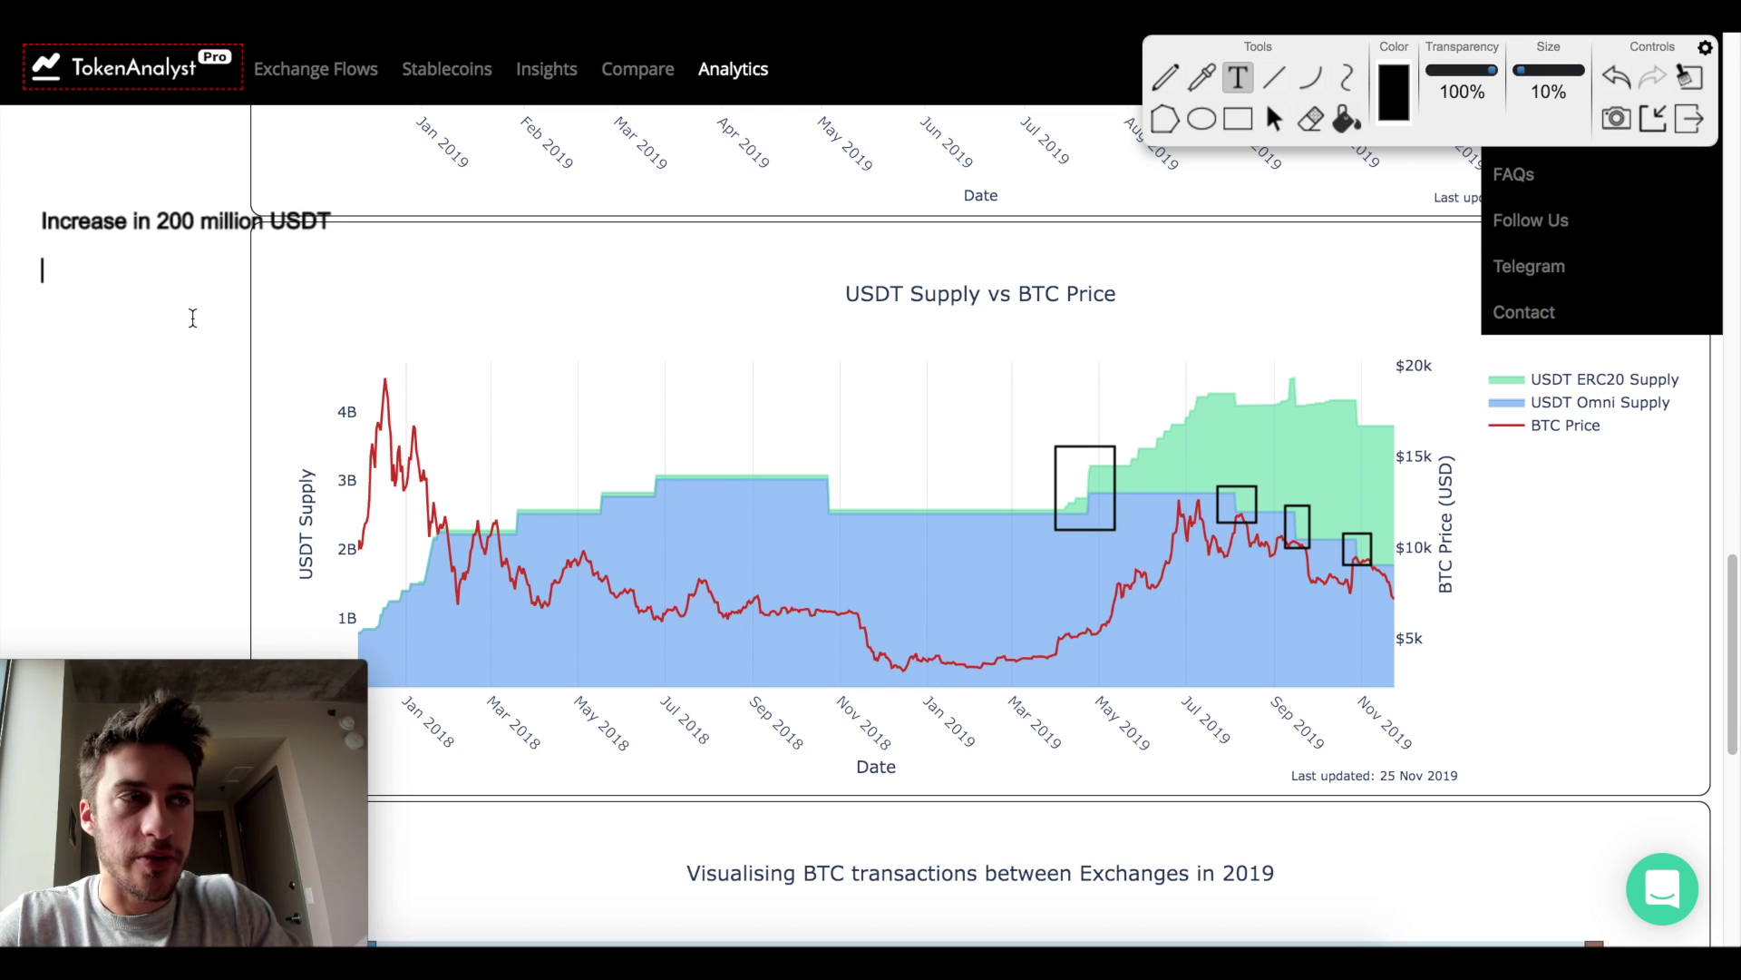
# Add the annotation line "200 million USD worth of buying power for cryptocurrencies" and start a new line.
pyautogui.write('200 million more')
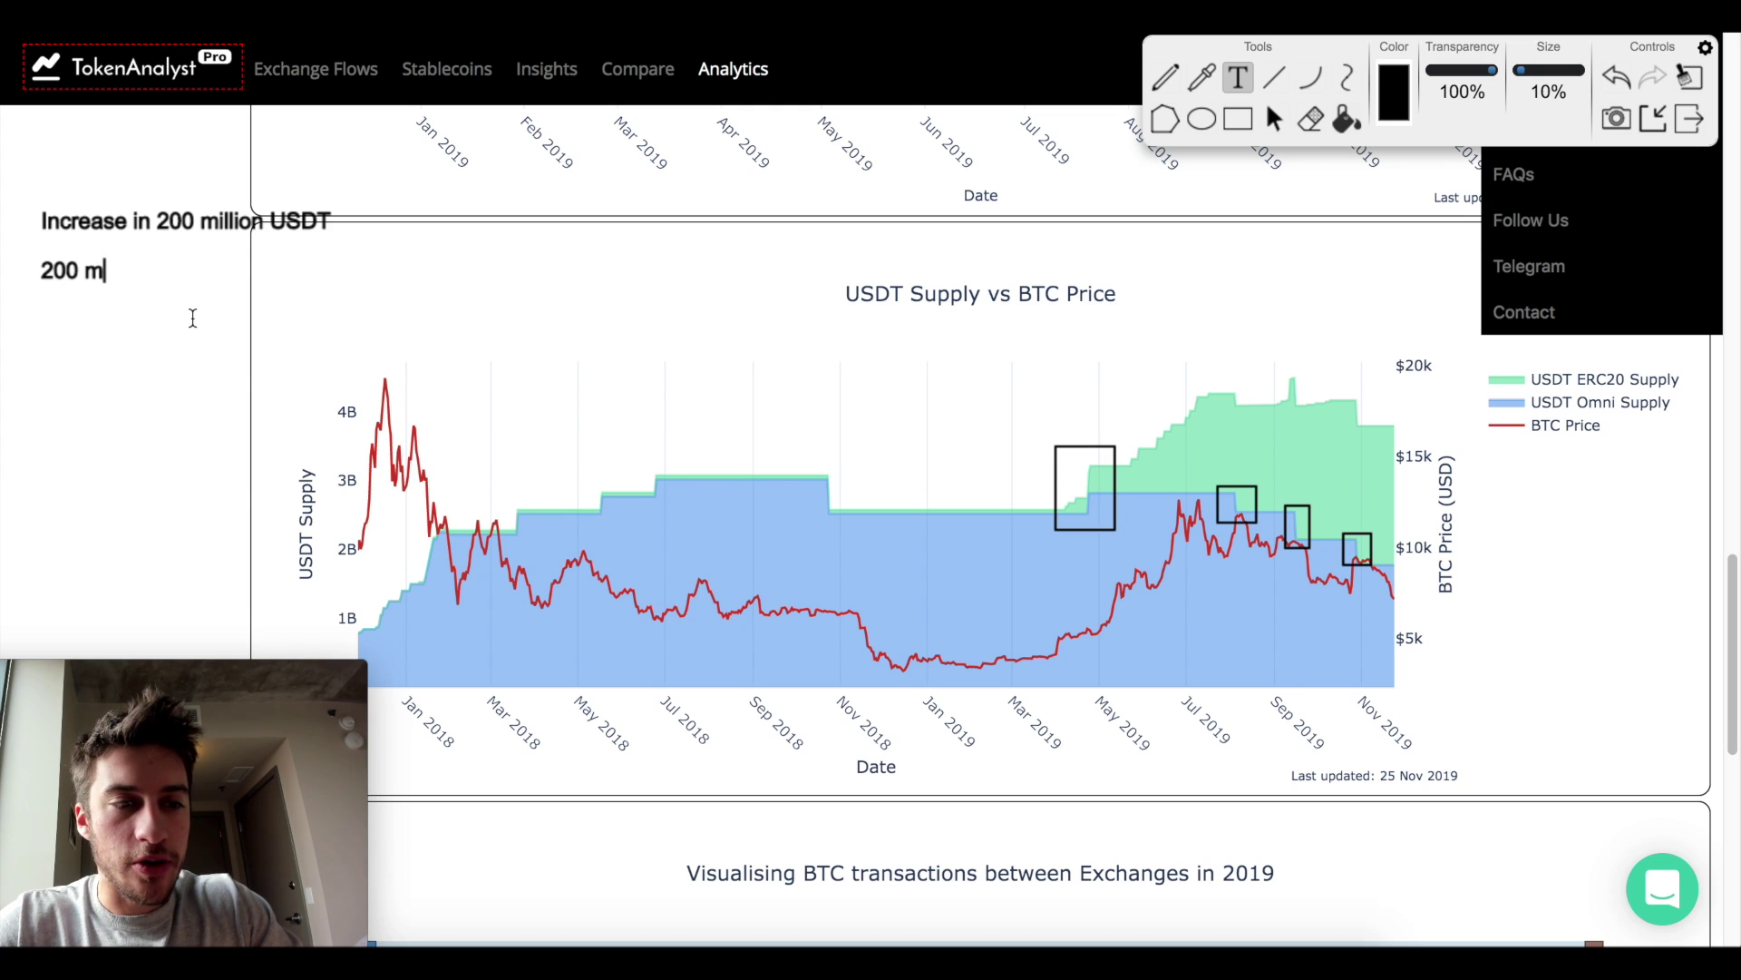
pyautogui.press('BackSpace')
pyautogui.press('BackSpace')
pyautogui.press('BackSpace')
pyautogui.press('BackSpace')
pyautogui.press('BackSpace')
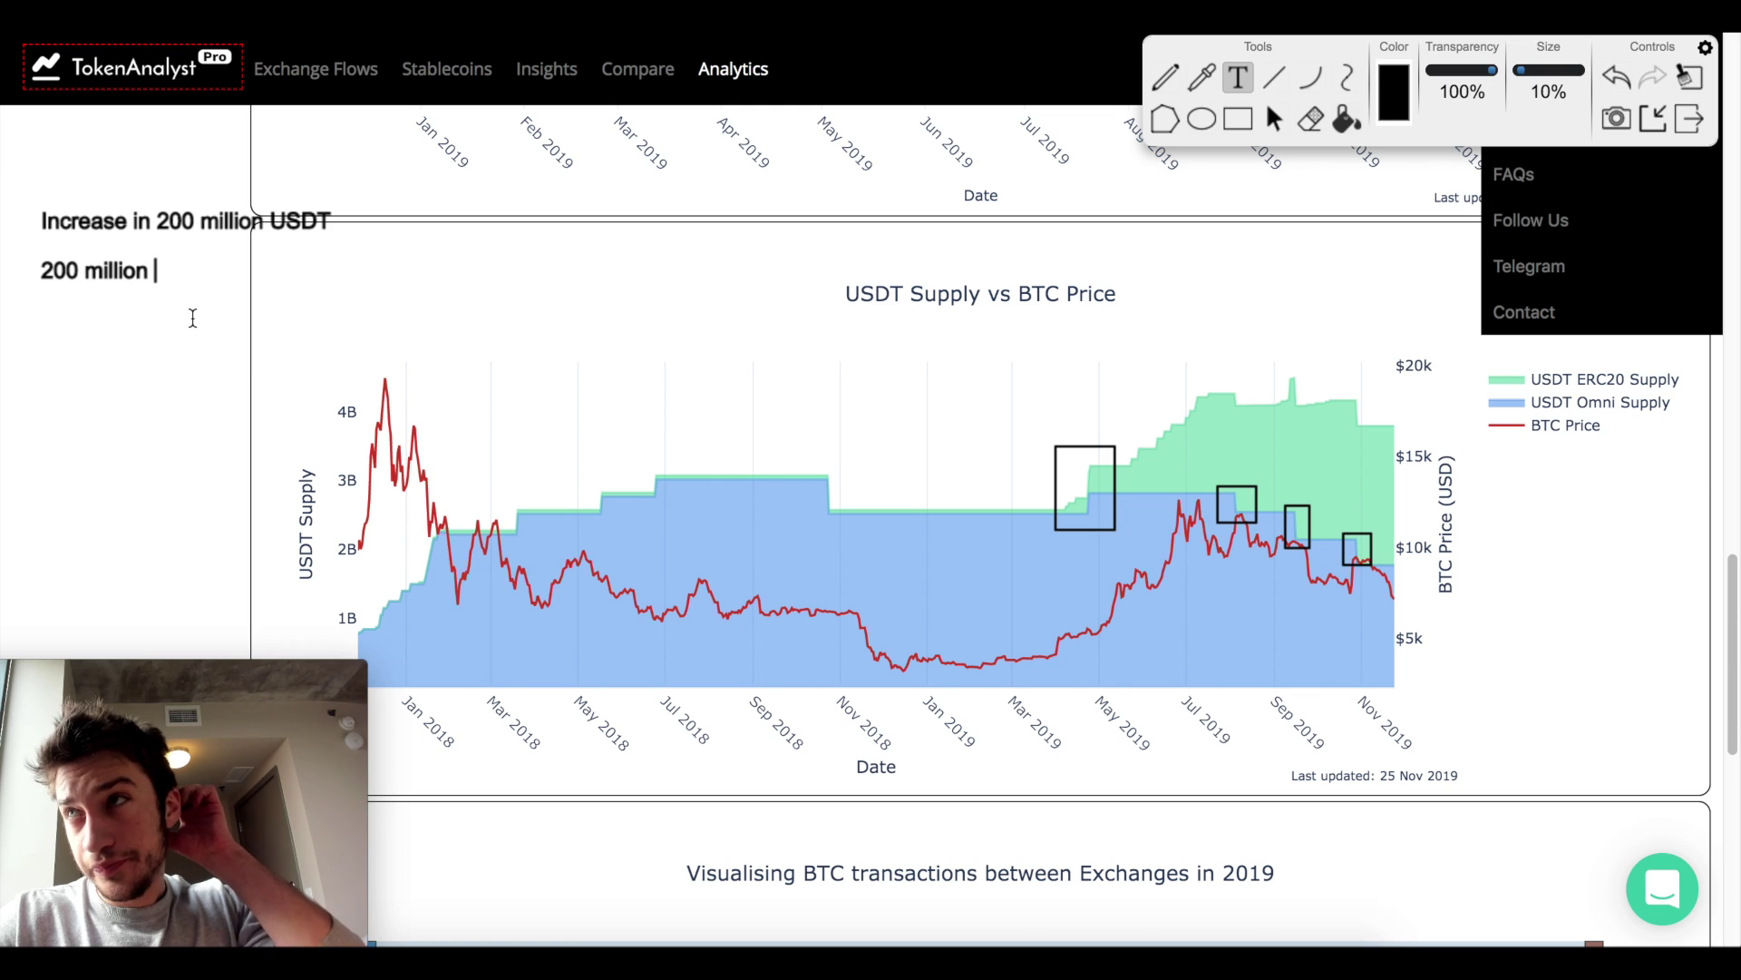
pyautogui.write('USD w')
pyautogui.write('orth ')
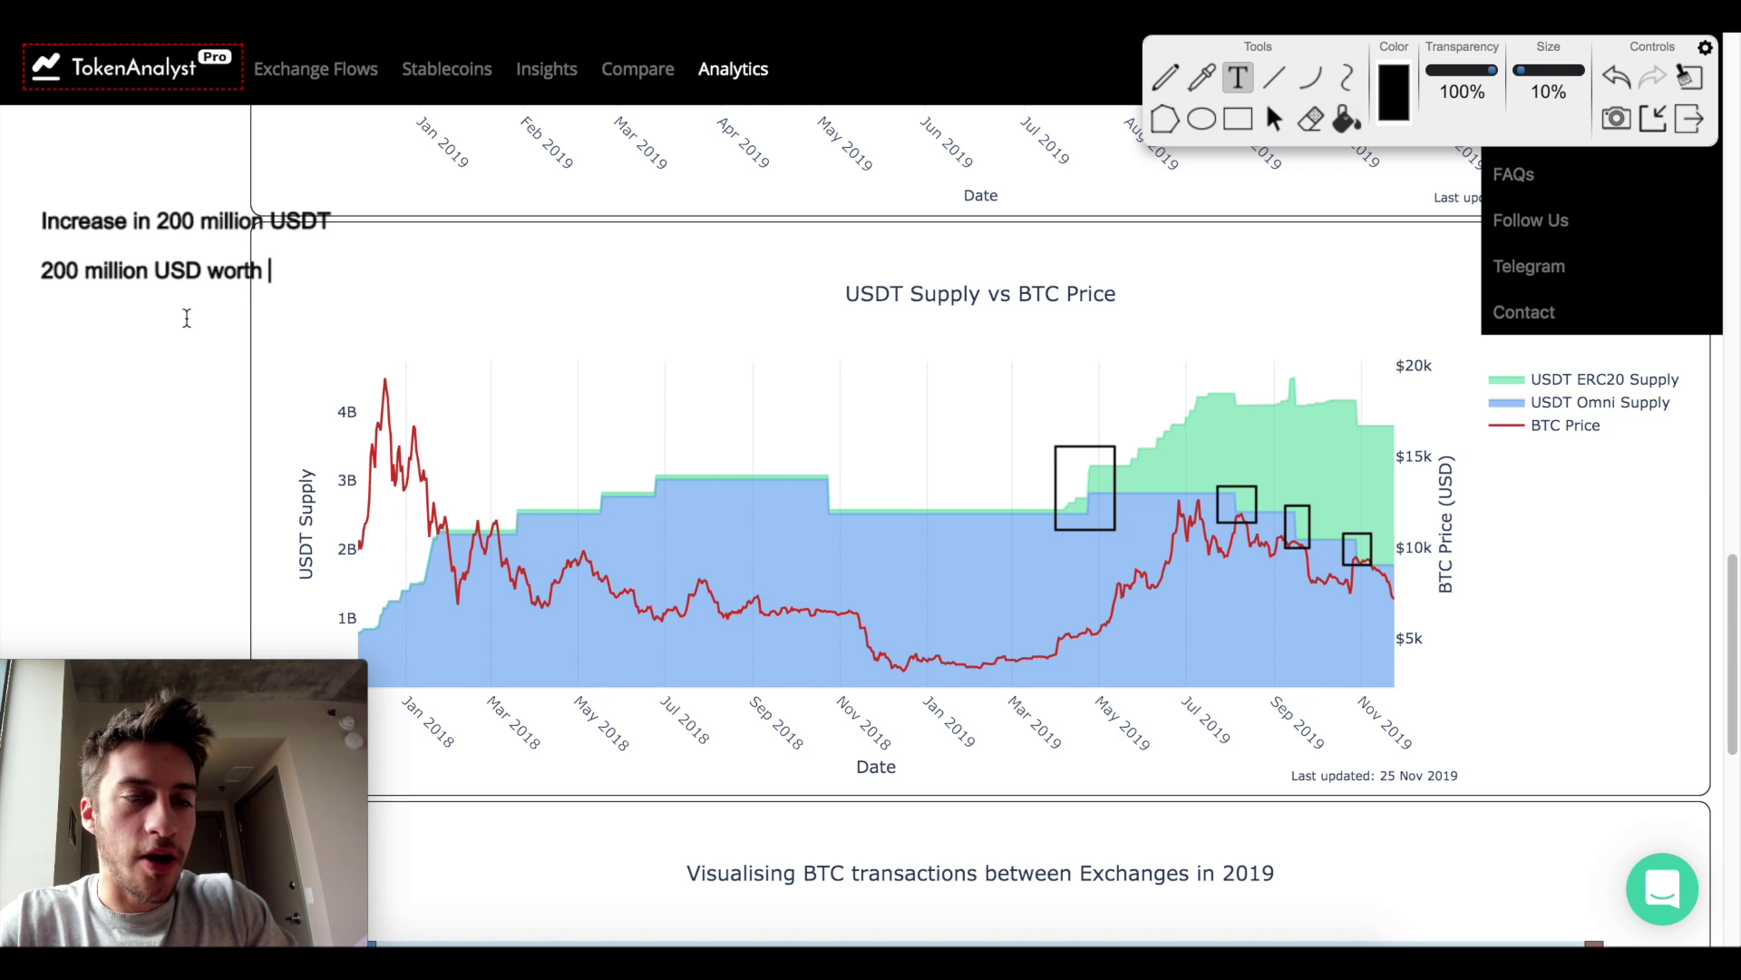
pyautogui.write('of buying power ')
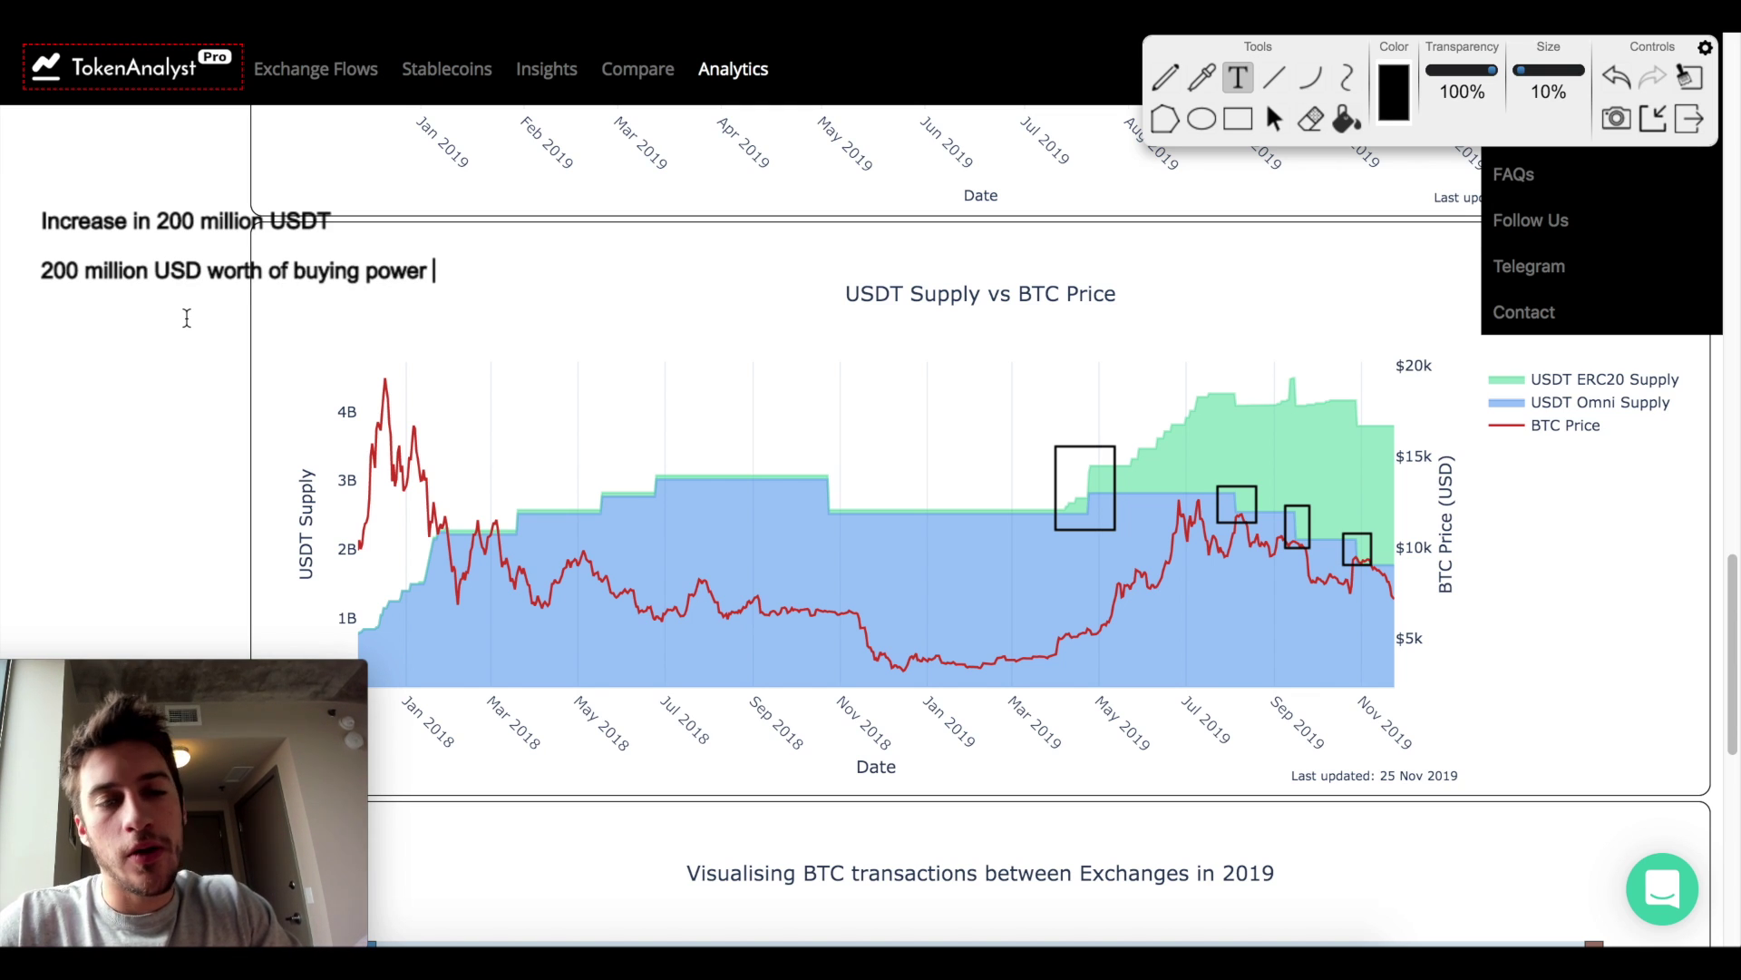
pyautogui.write('for cry')
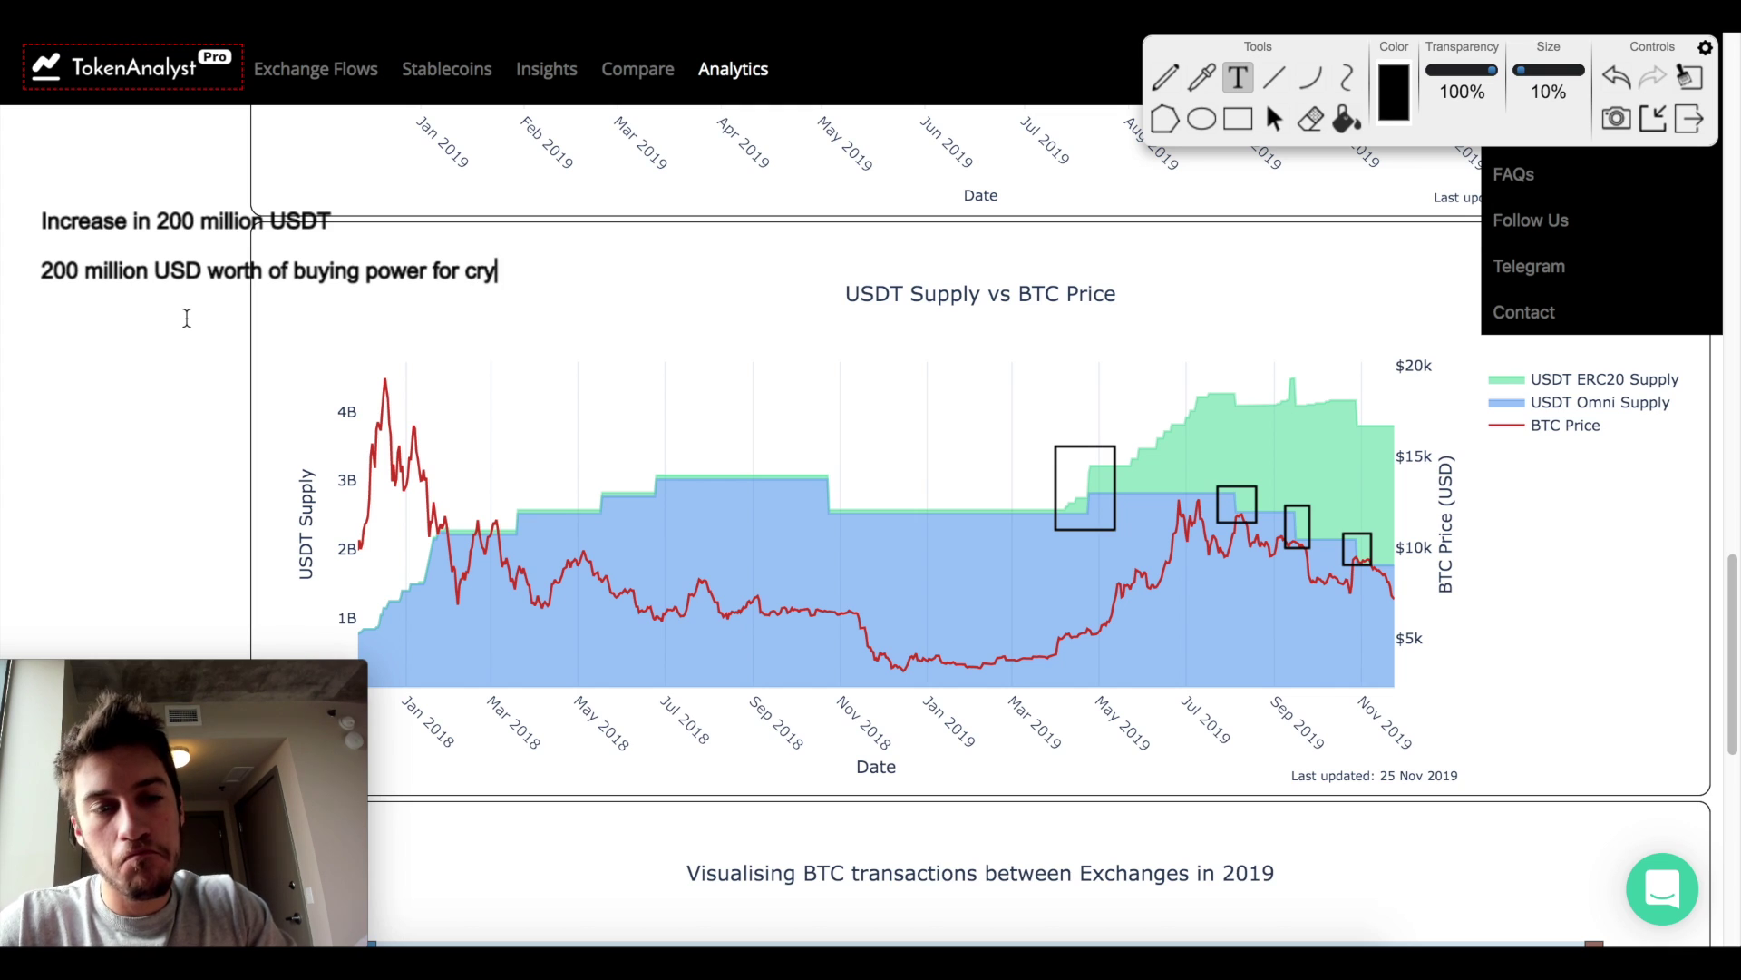
pyautogui.write('ptocurrencies')
pyautogui.press('Return')
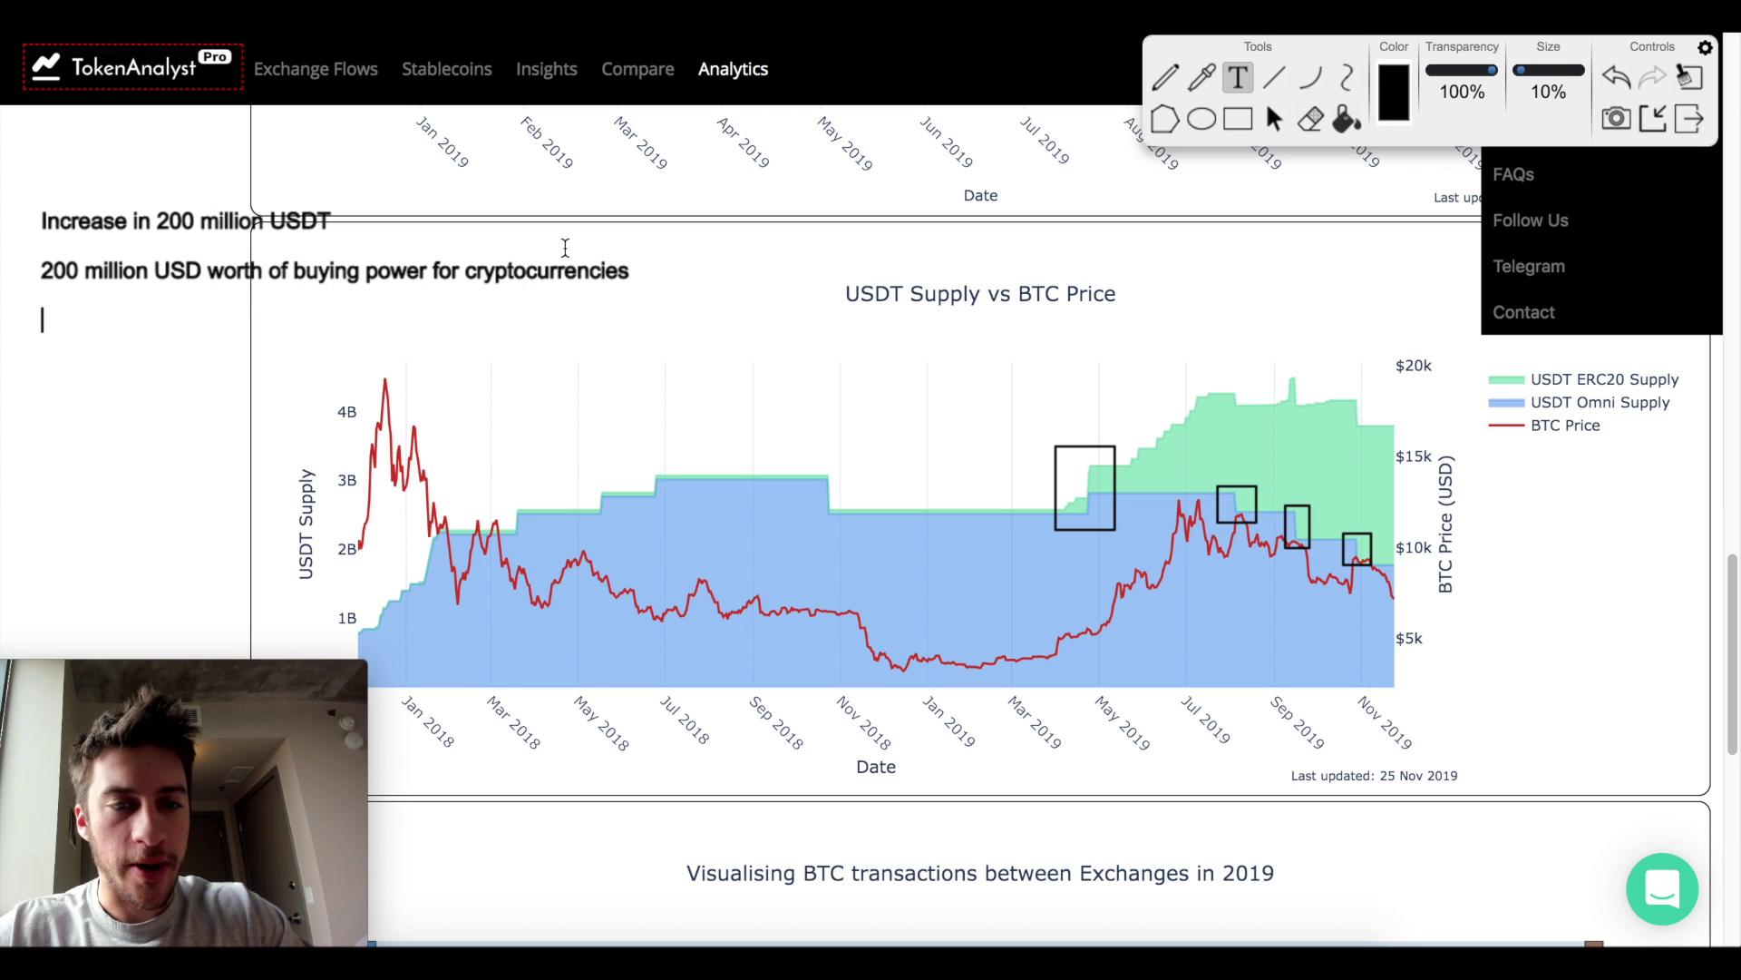
# Add the annotation line "150 million goes to buying Bitcoin" below the buying power line.
pyautogui.write('150 ')
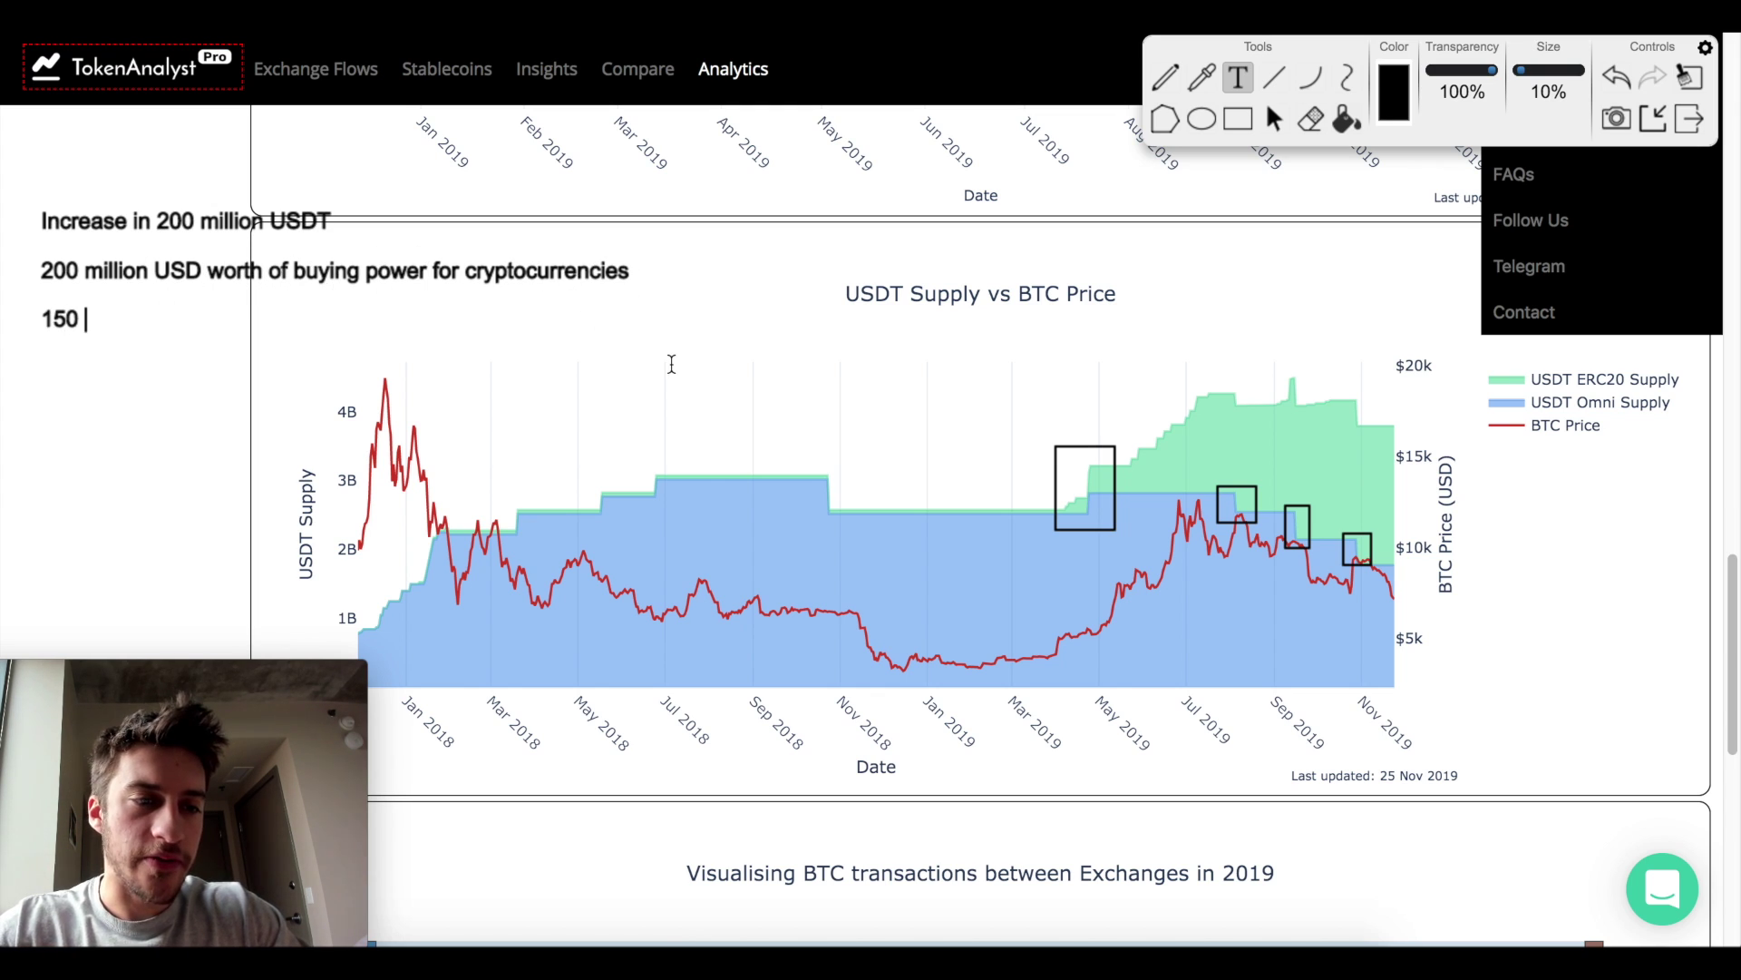
pyautogui.write('million')
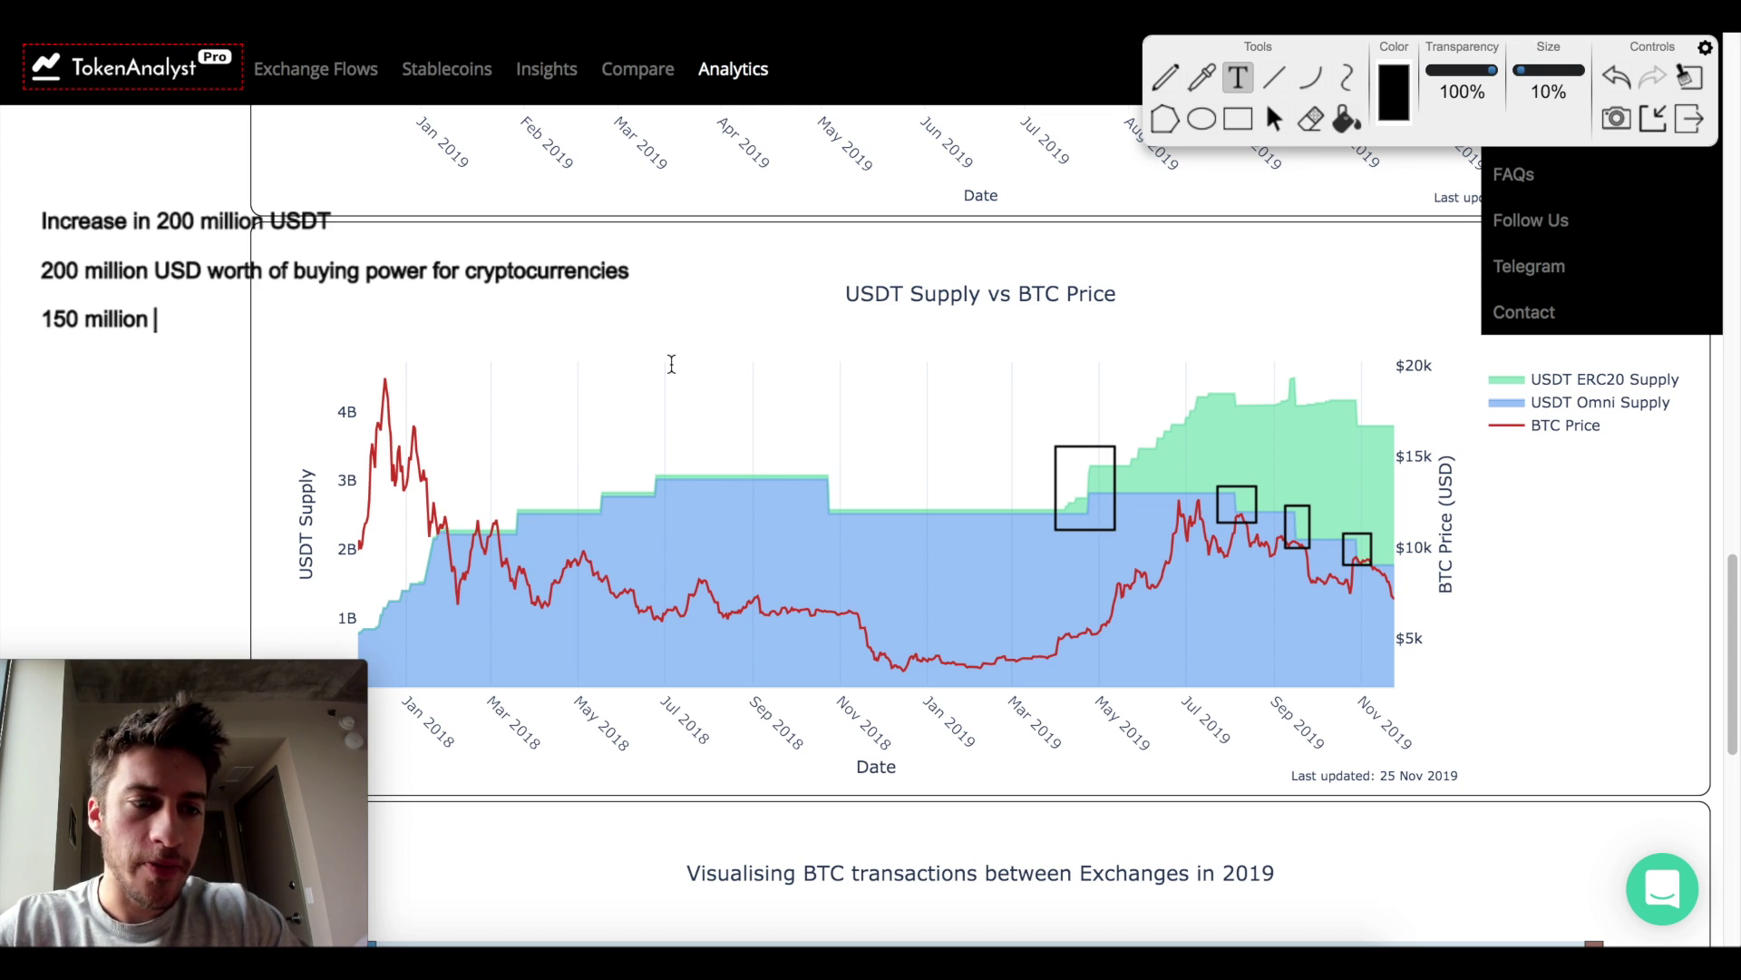
pyautogui.write(' goes to buy')
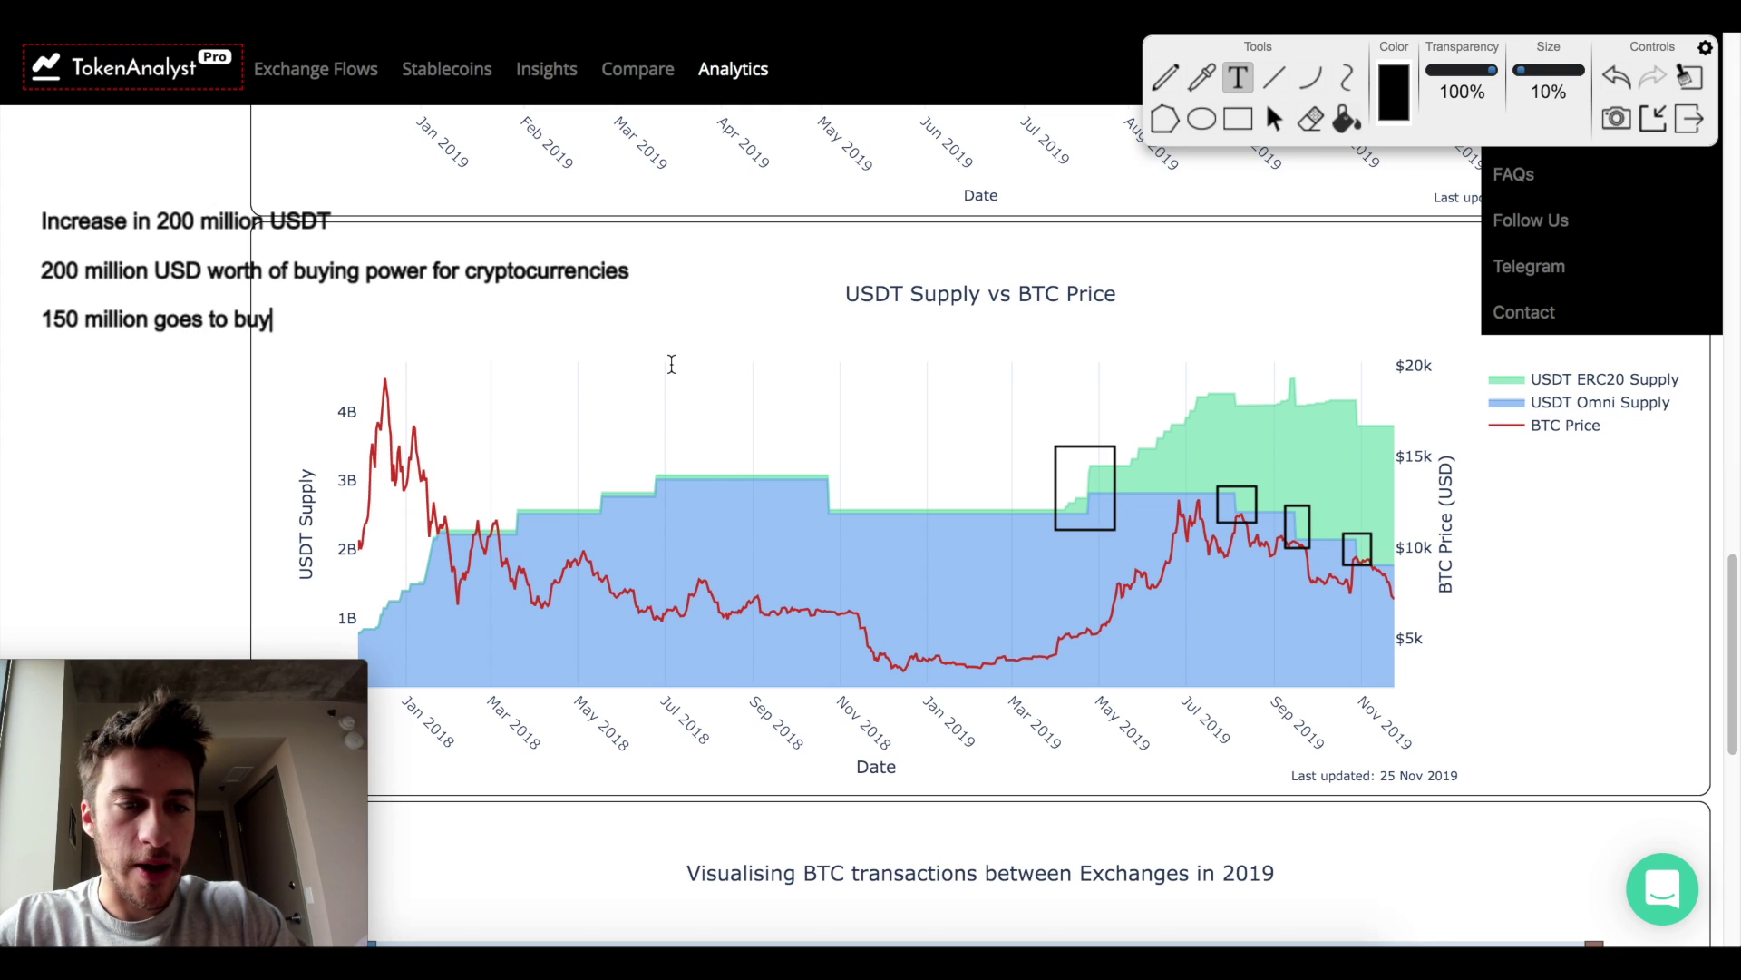
pyautogui.write('ing Bi')
pyautogui.write('tcoin ')
# Add the annotation line "Will be in the form of market buys (aggress price higher)" and start a new line.
pyautogui.write('Will be in the ')
pyautogui.write('form of two')
pyautogui.press('BackSpace')
pyautogui.press('BackSpace')
pyautogui.press('BackSpace')
pyautogui.write('market buys (aggress price higher)')
pyautogui.press('Return')
# Add the annotation line "And bids, which increase demand." as the end of the explanation.
pyautogui.write('And bd')
pyautogui.press('BackSpace')
pyautogui.write('ids ')
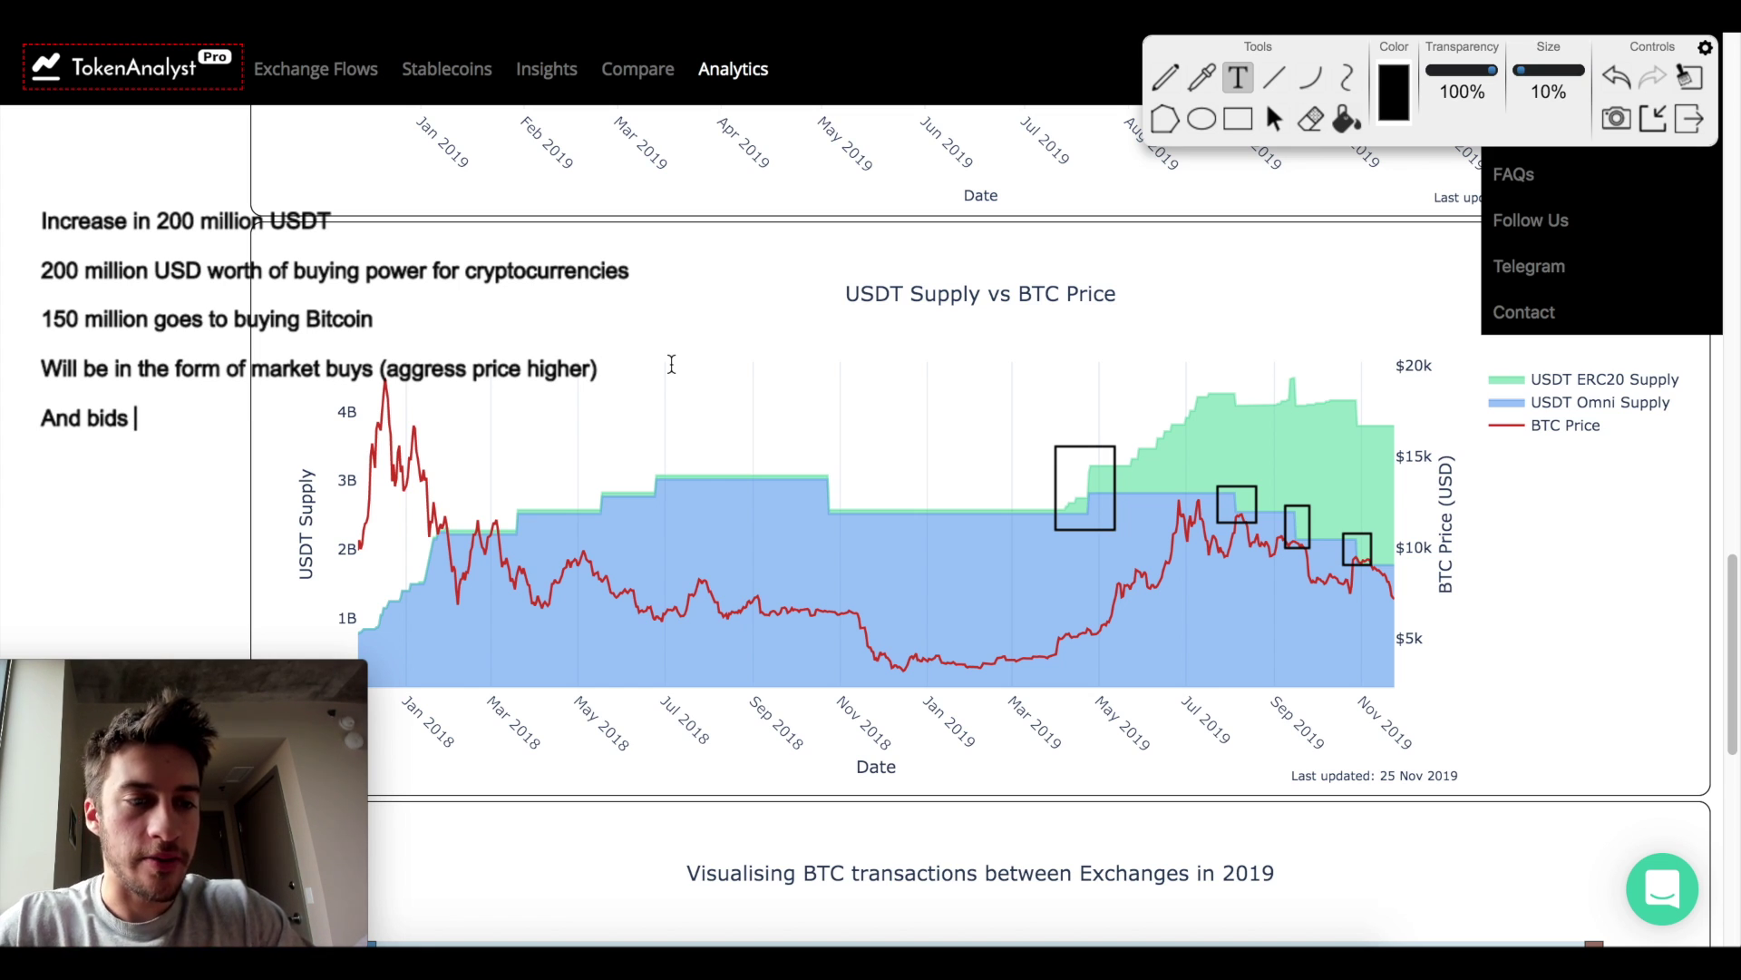
pyautogui.write(', which increas')
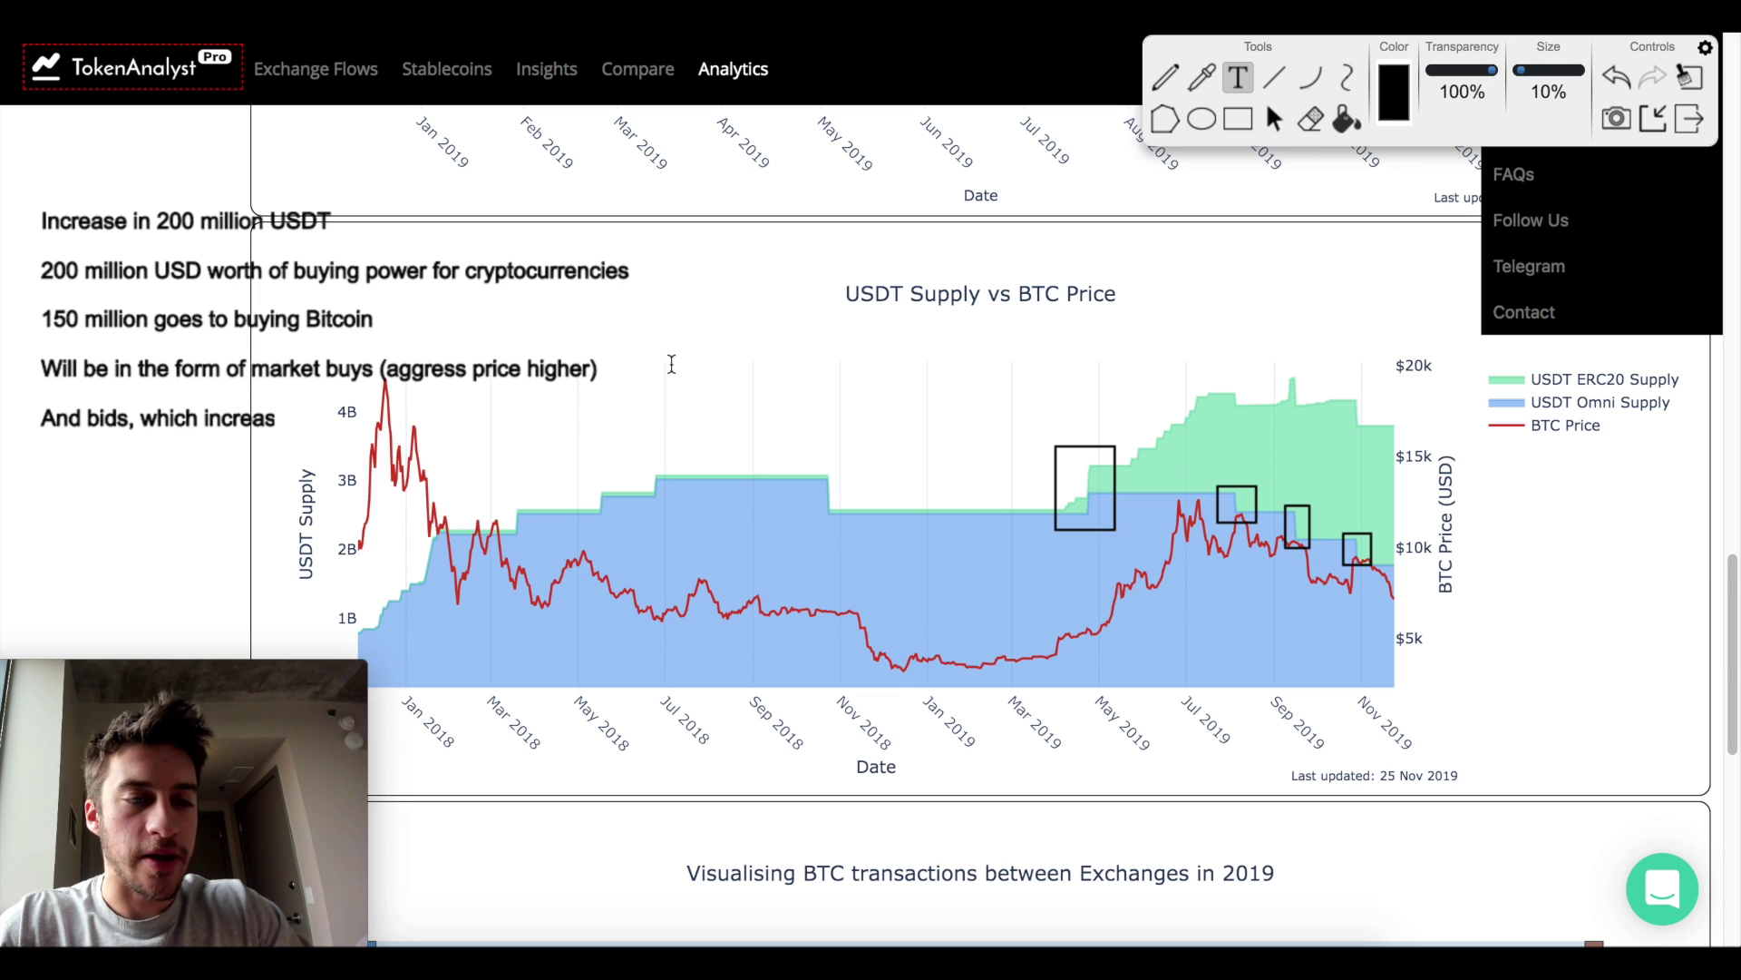
pyautogui.write('e demand.')
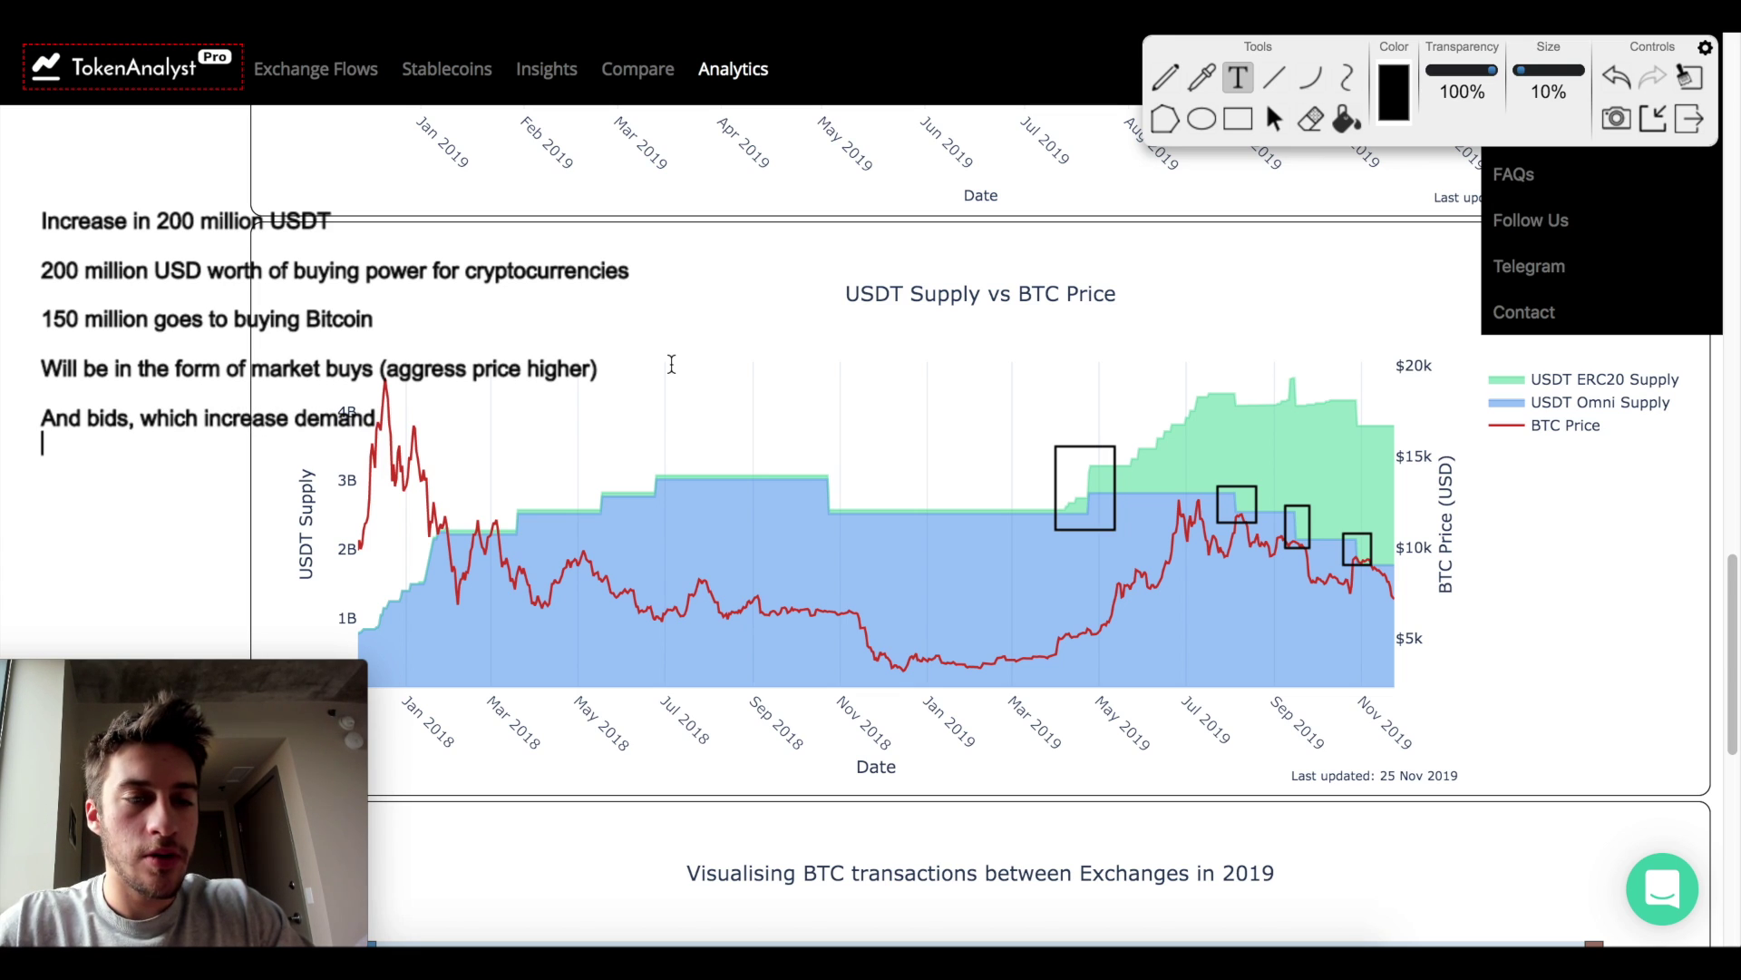
# Clear the annotations, exit the annotation tool and switch to the XBTUSD chart in TradingView.
pyautogui.click(1285, 132)
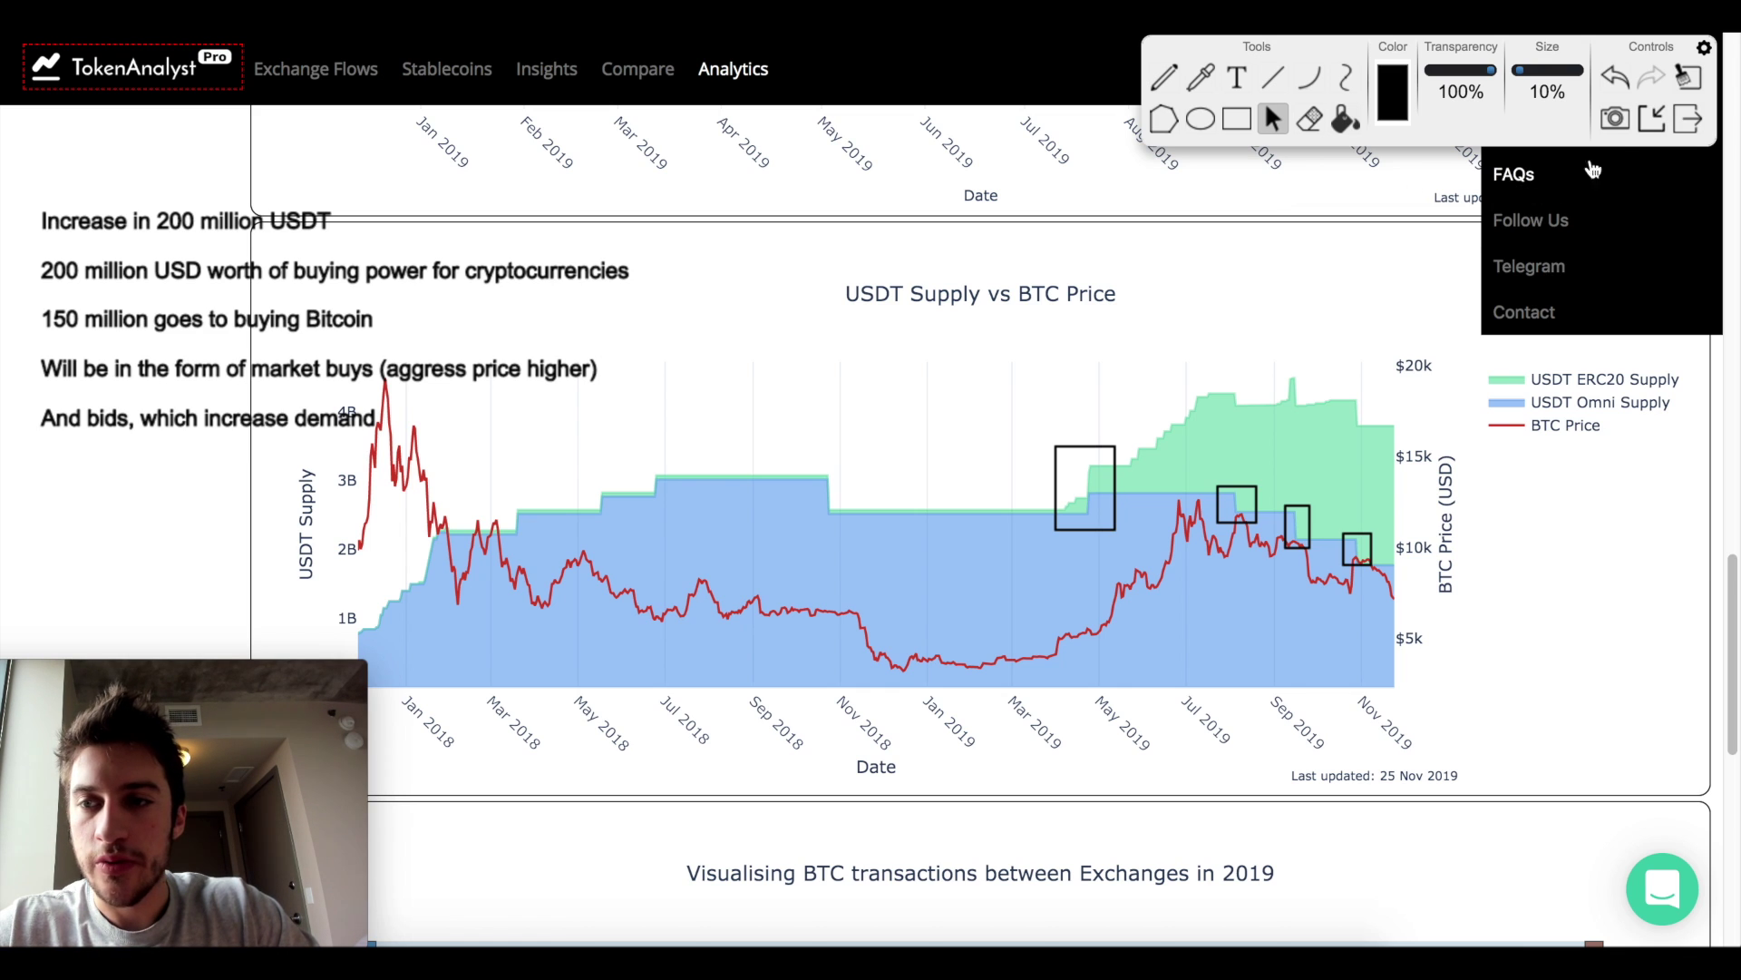
pyautogui.click(1687, 82)
pyautogui.click(1689, 119)
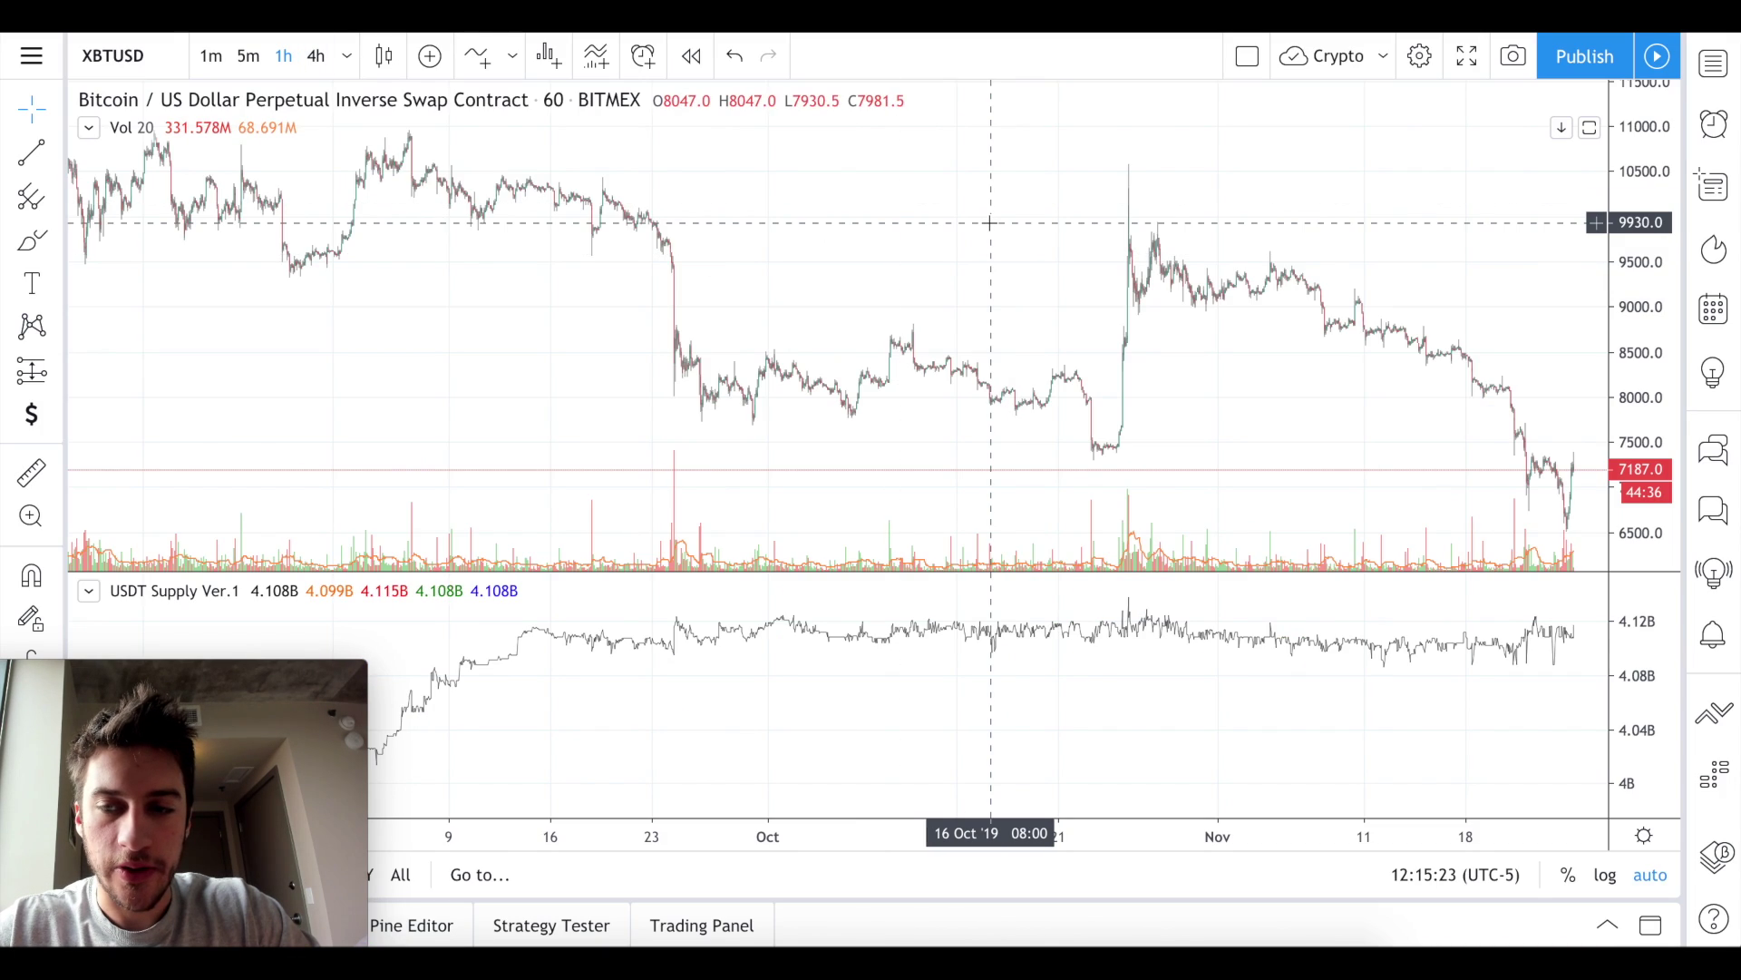
# Examine the XBTUSD price against the USDT Supply indicator from November 2019 back to July 2019.
pyautogui.moveTo(952, 221); pyautogui.dragTo(990, 222)
pyautogui.hscroll(2, 991, 222)
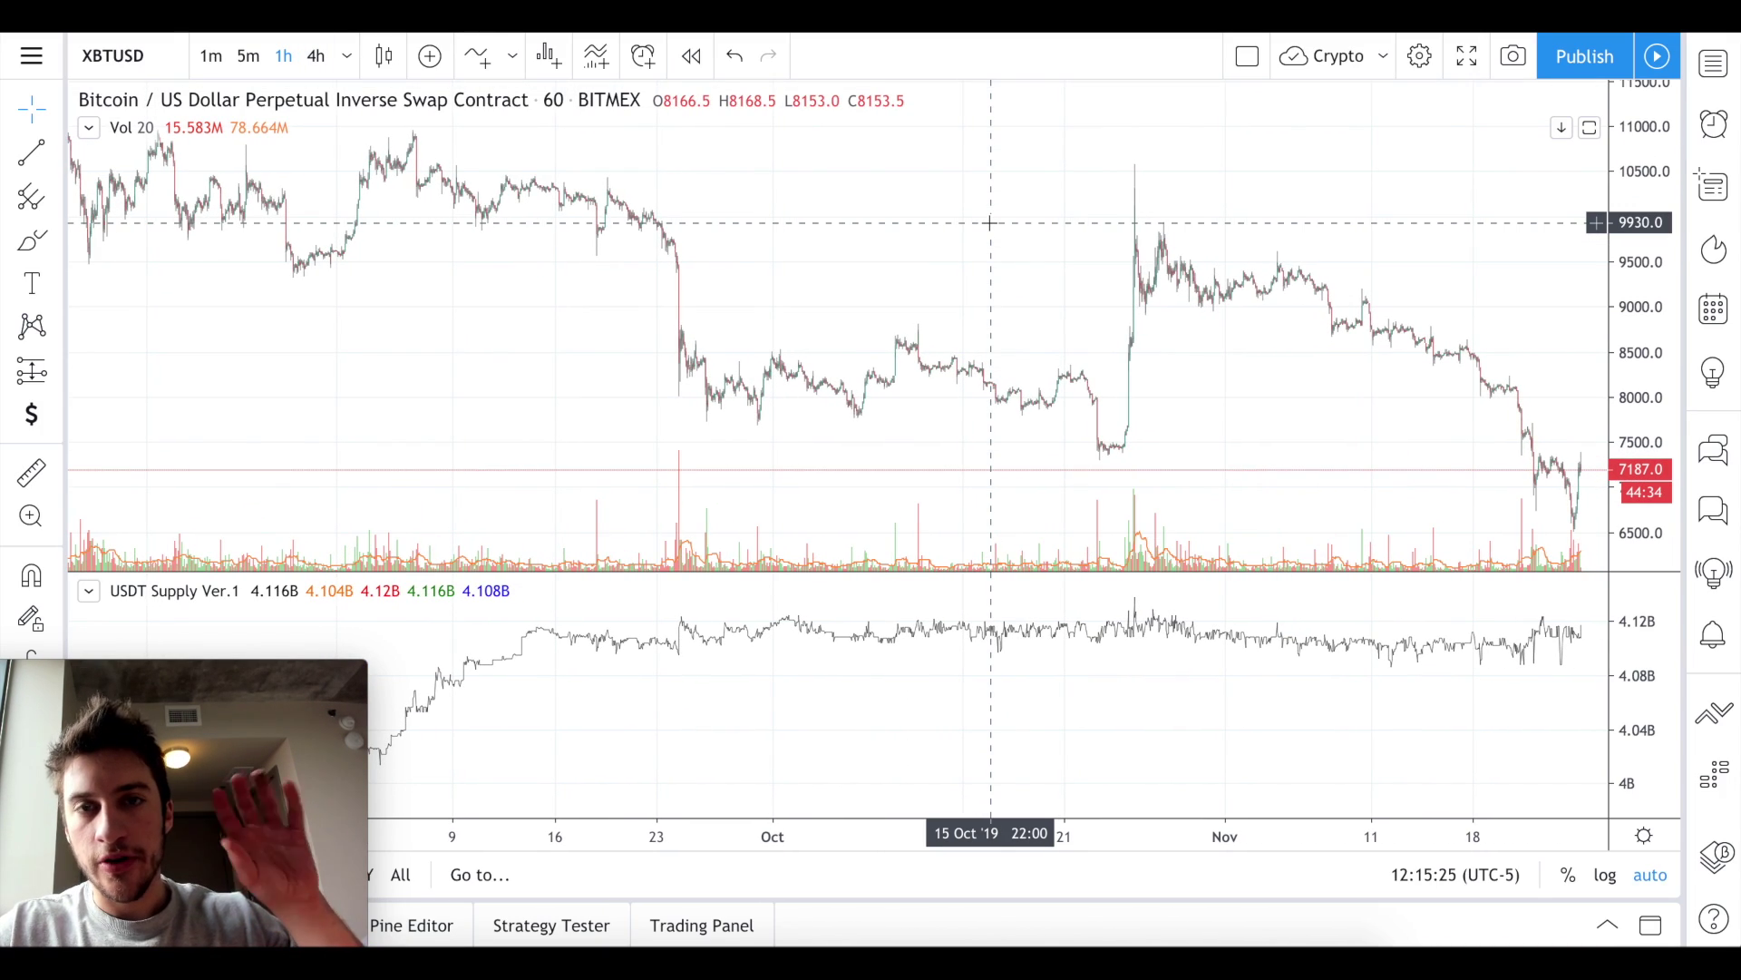
pyautogui.hscroll(2, 991, 222)
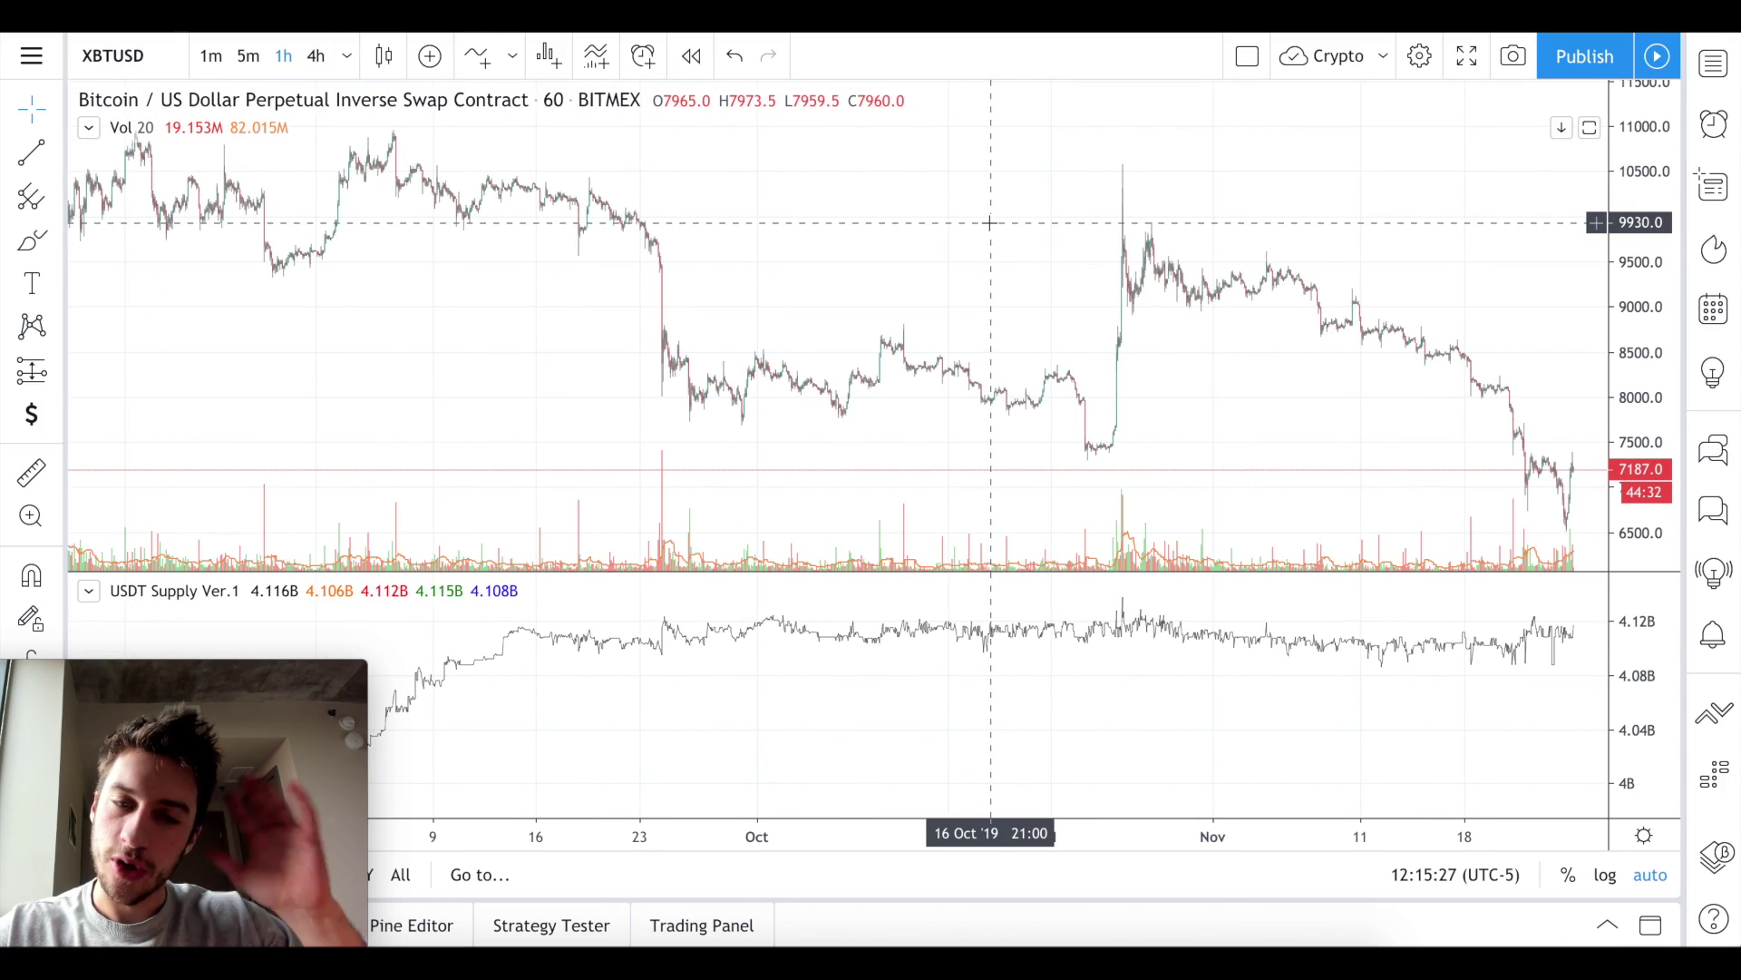
pyautogui.hscroll(-5, 991, 222)
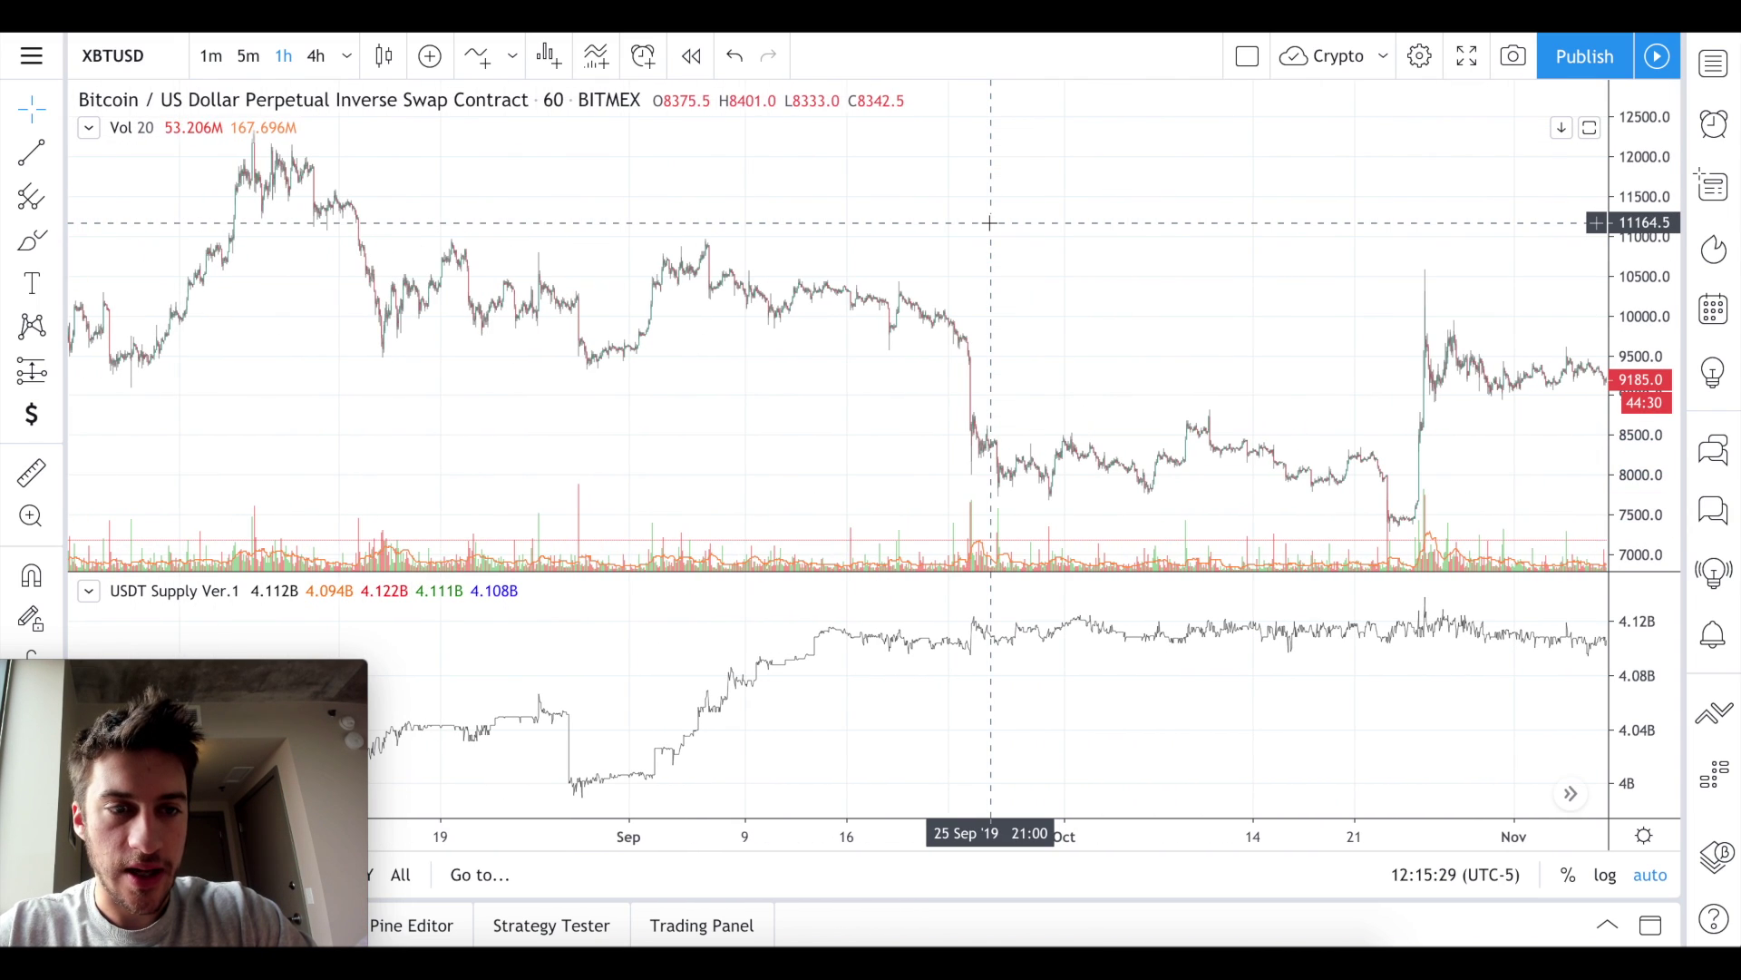
pyautogui.hscroll(-3, 555, 197)
pyautogui.hscroll(-3, 738, 232)
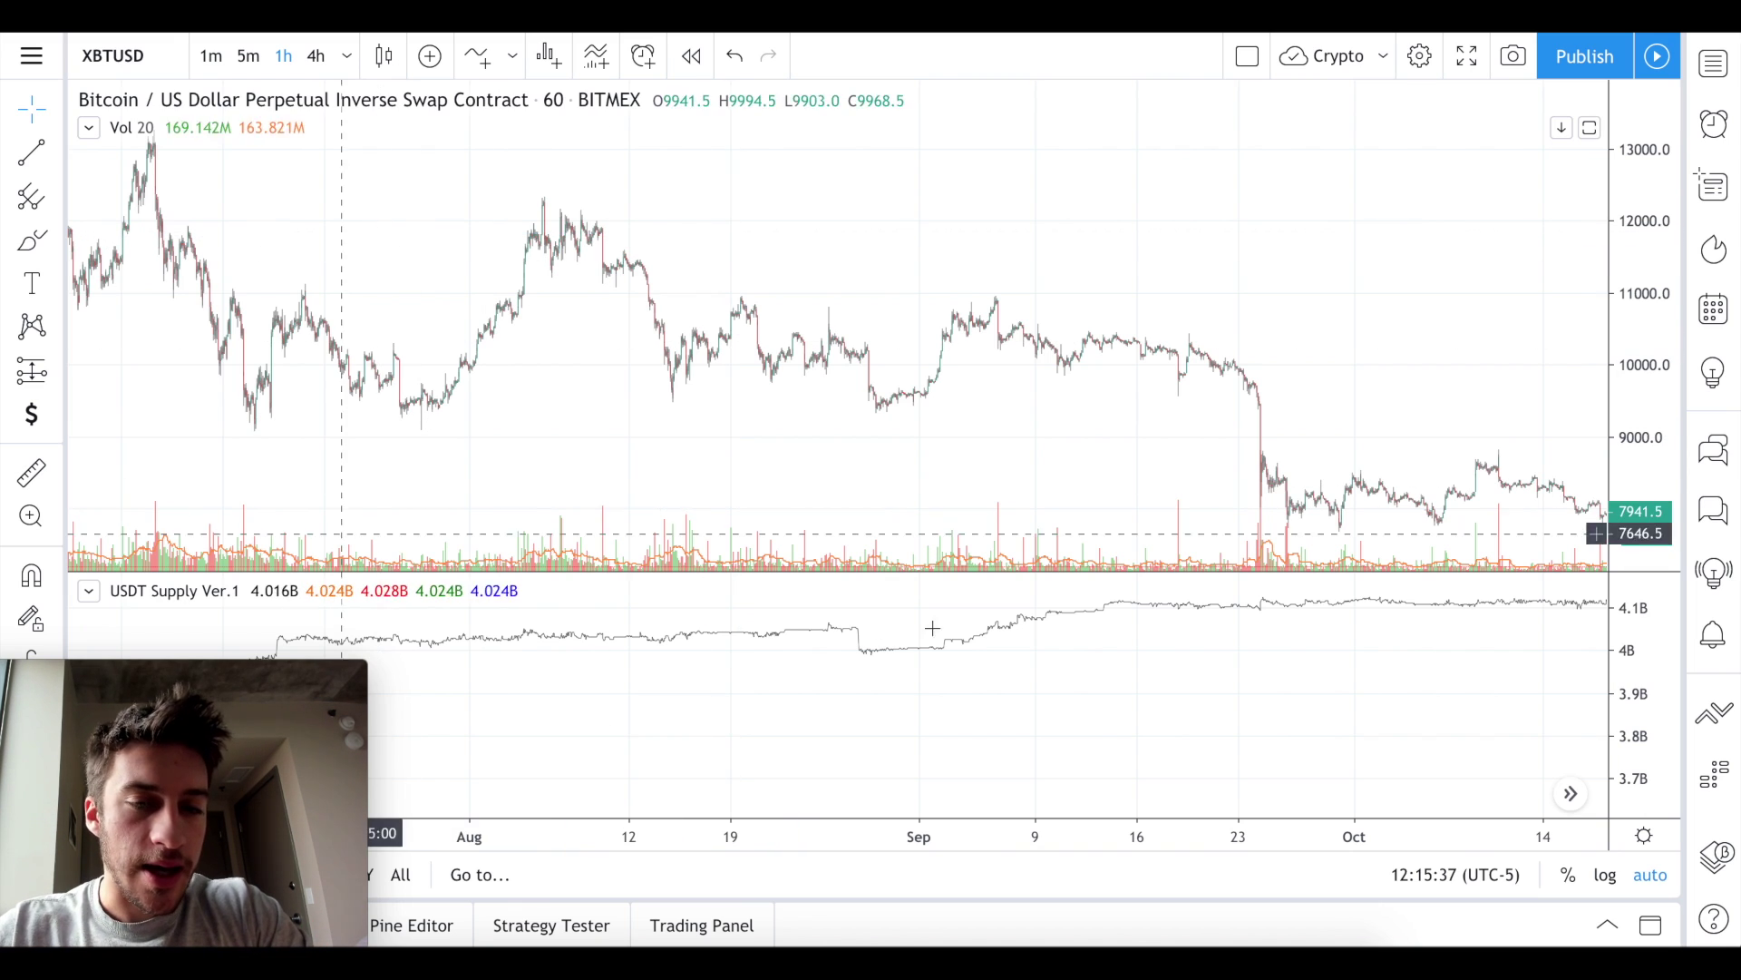
# Review the USDT Supply Ver.1 indicator's style settings and close them without changes.
pyautogui.moveTo(325, 597)
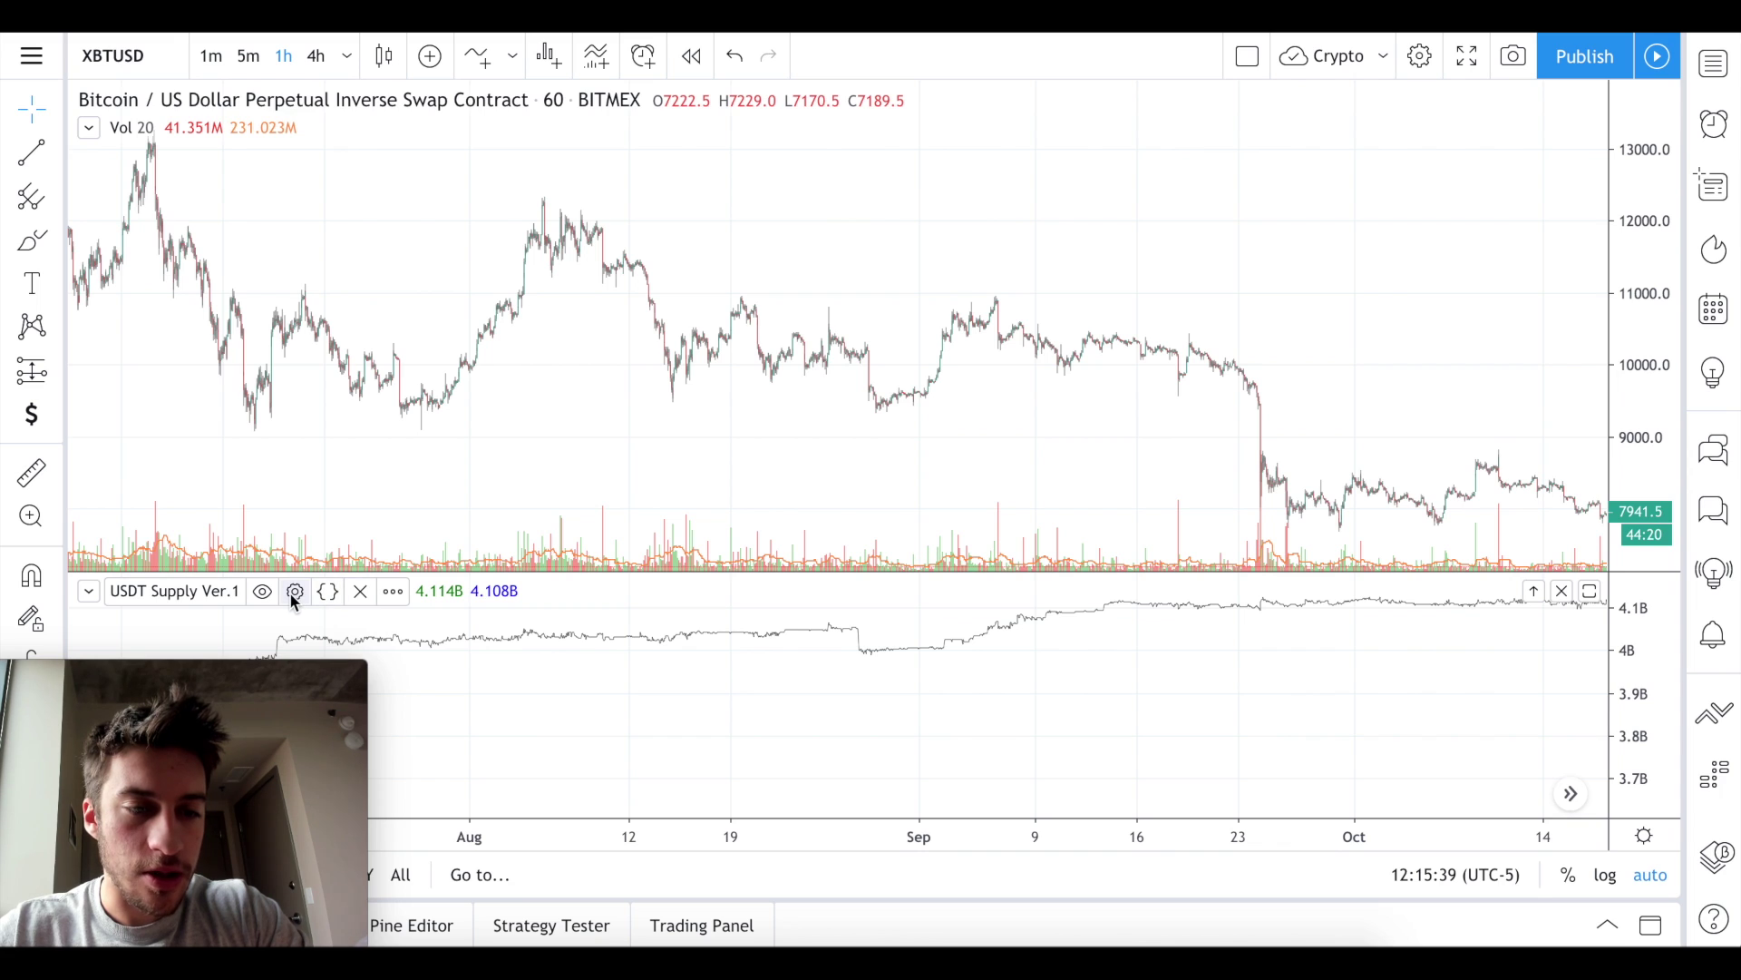
pyautogui.click(295, 590)
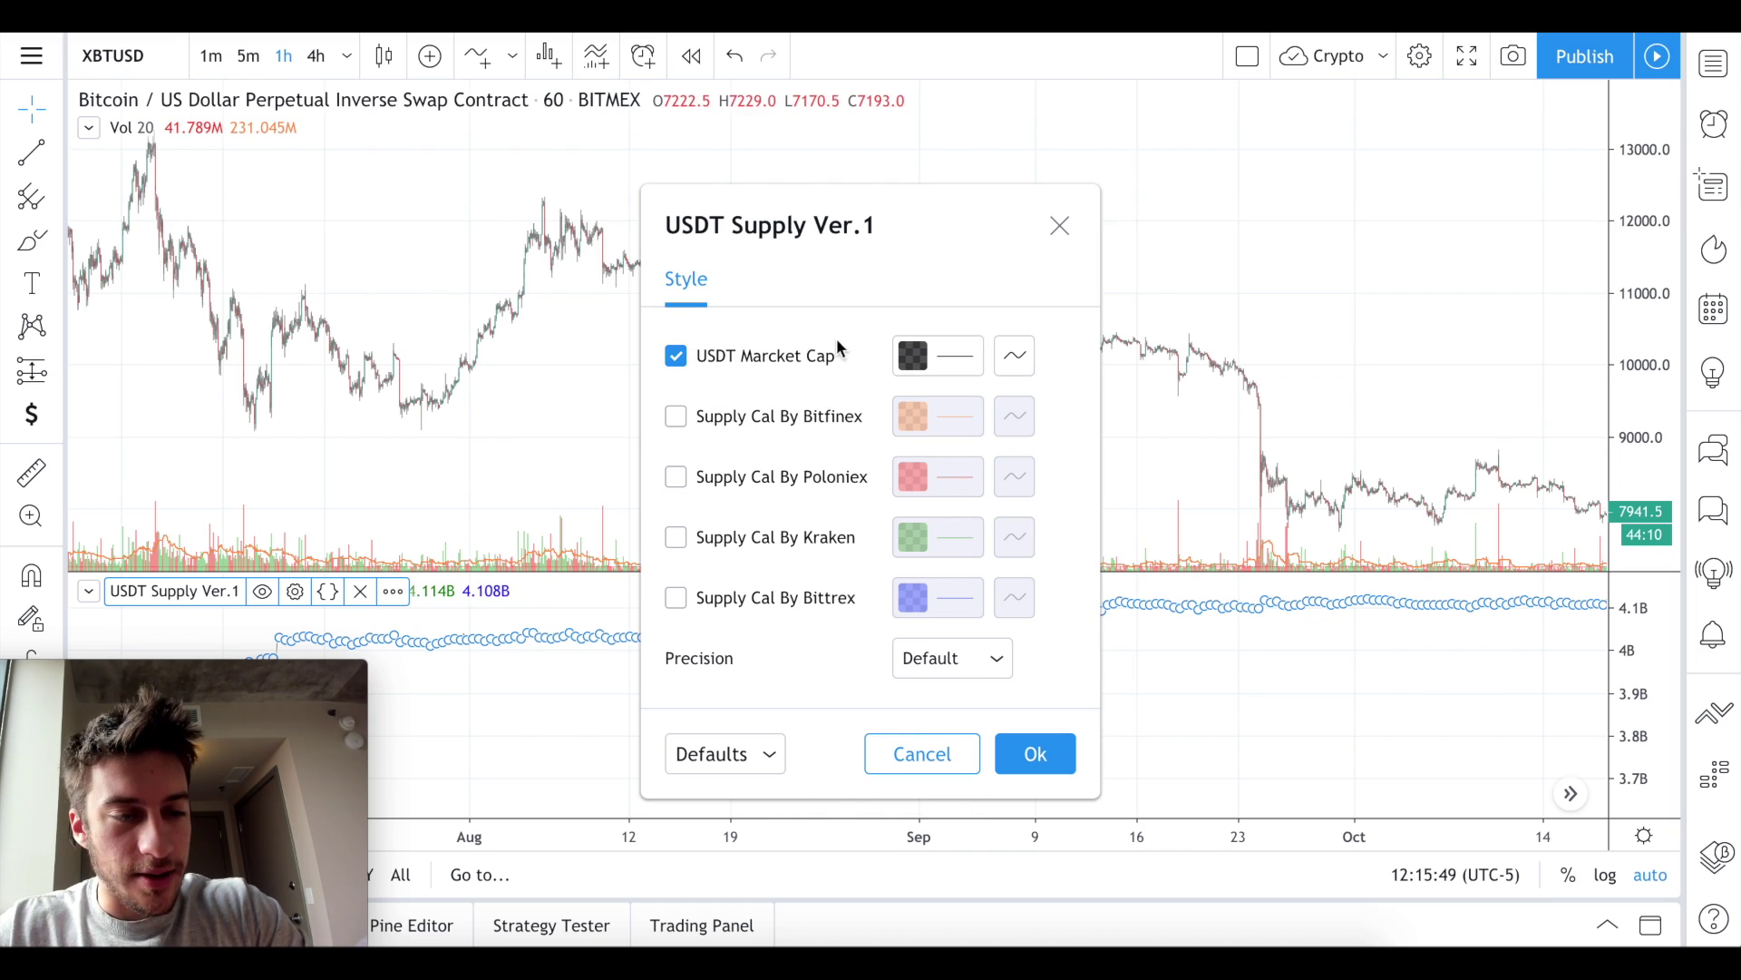
pyautogui.click(1058, 238)
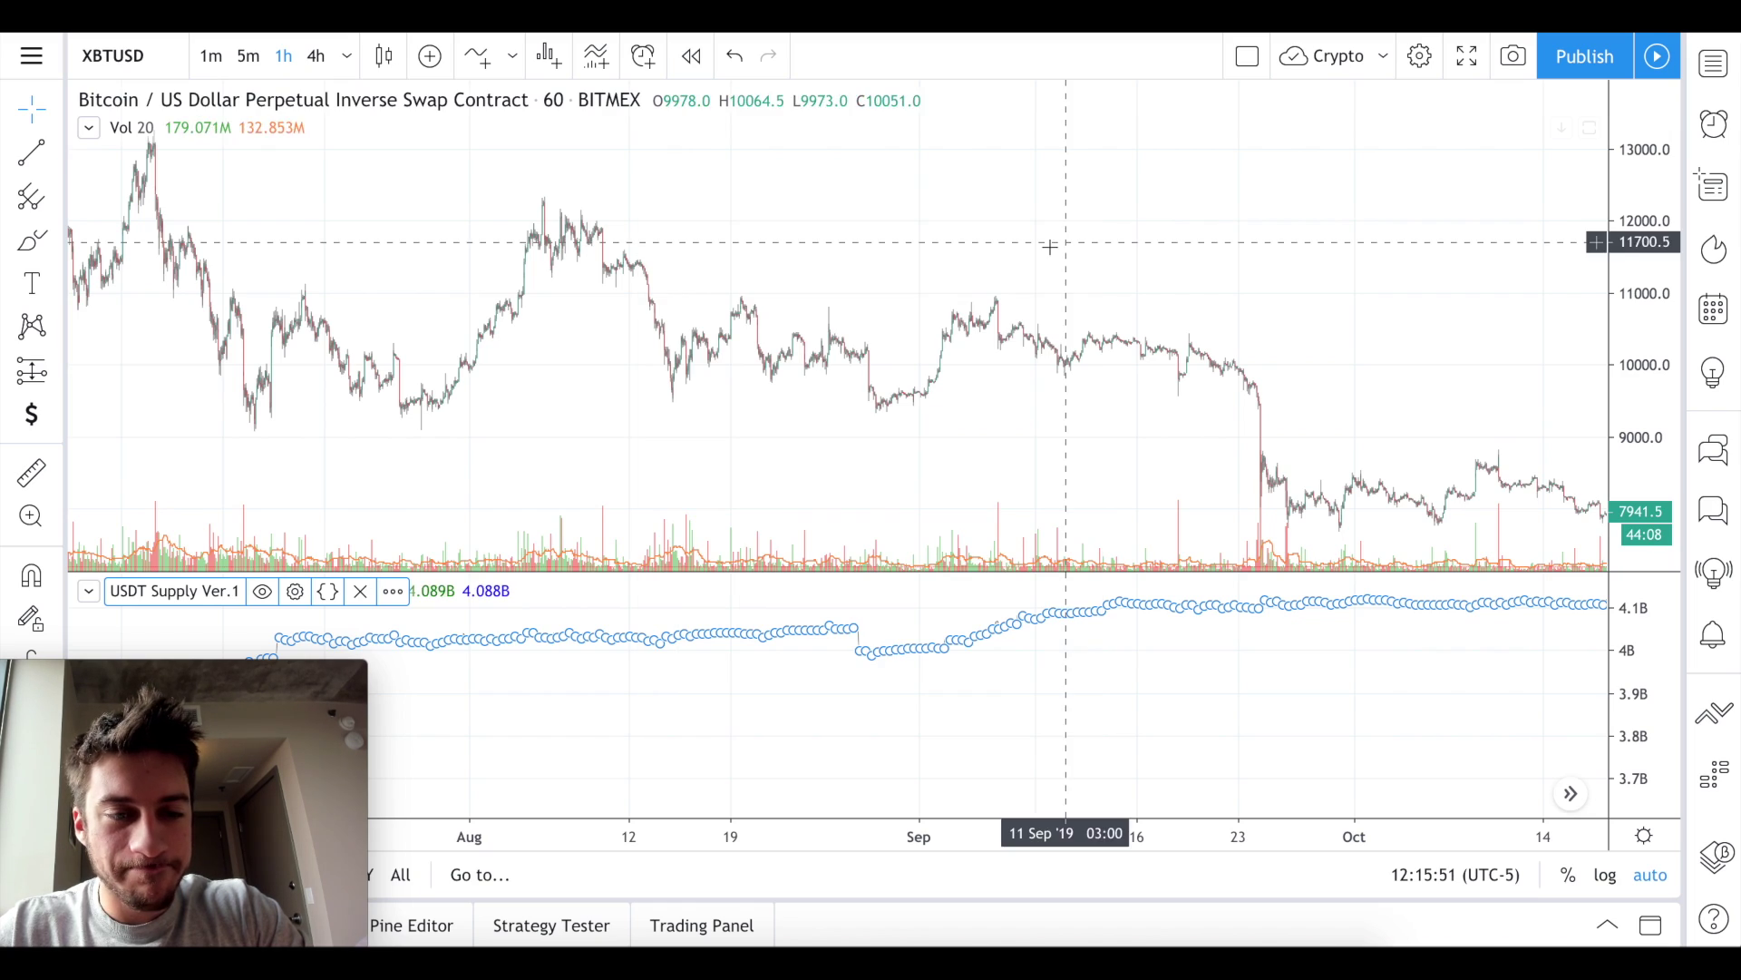
# Examine the late August 2019 USDT supply drop and measure the Bitcoin price fall that accompanies it.
pyautogui.hscroll(-3, 764, 379)
pyautogui.scroll(5, 764, 389)
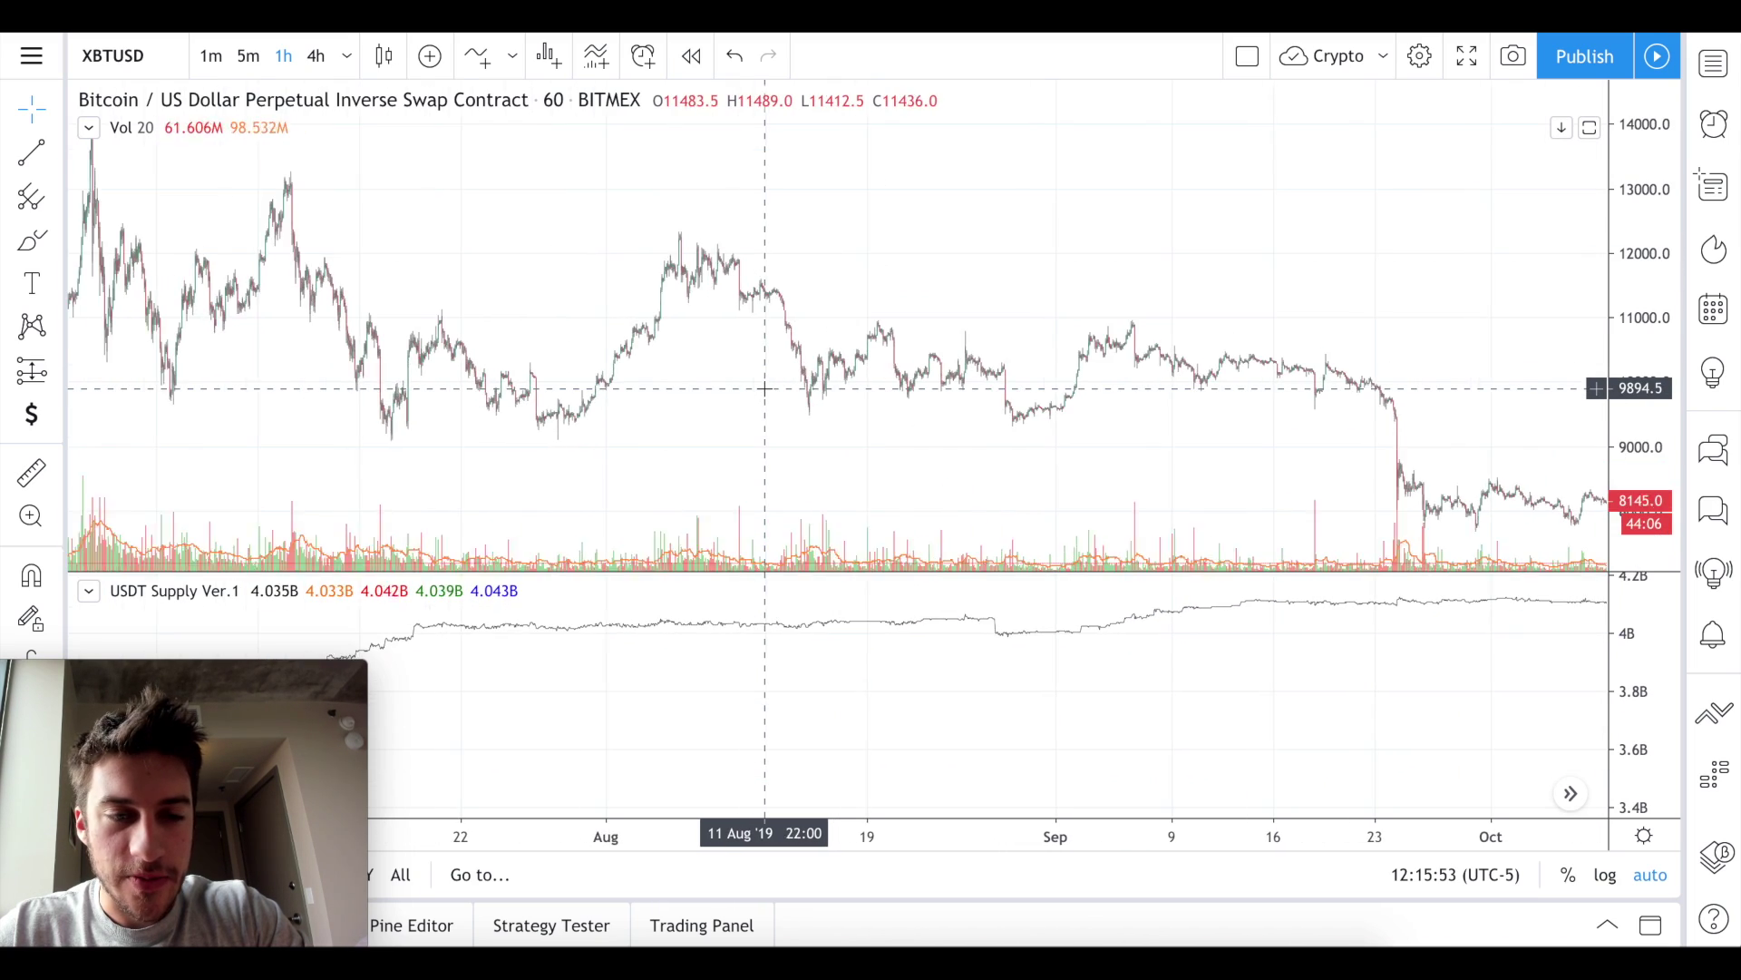
pyautogui.scroll(2, 765, 388)
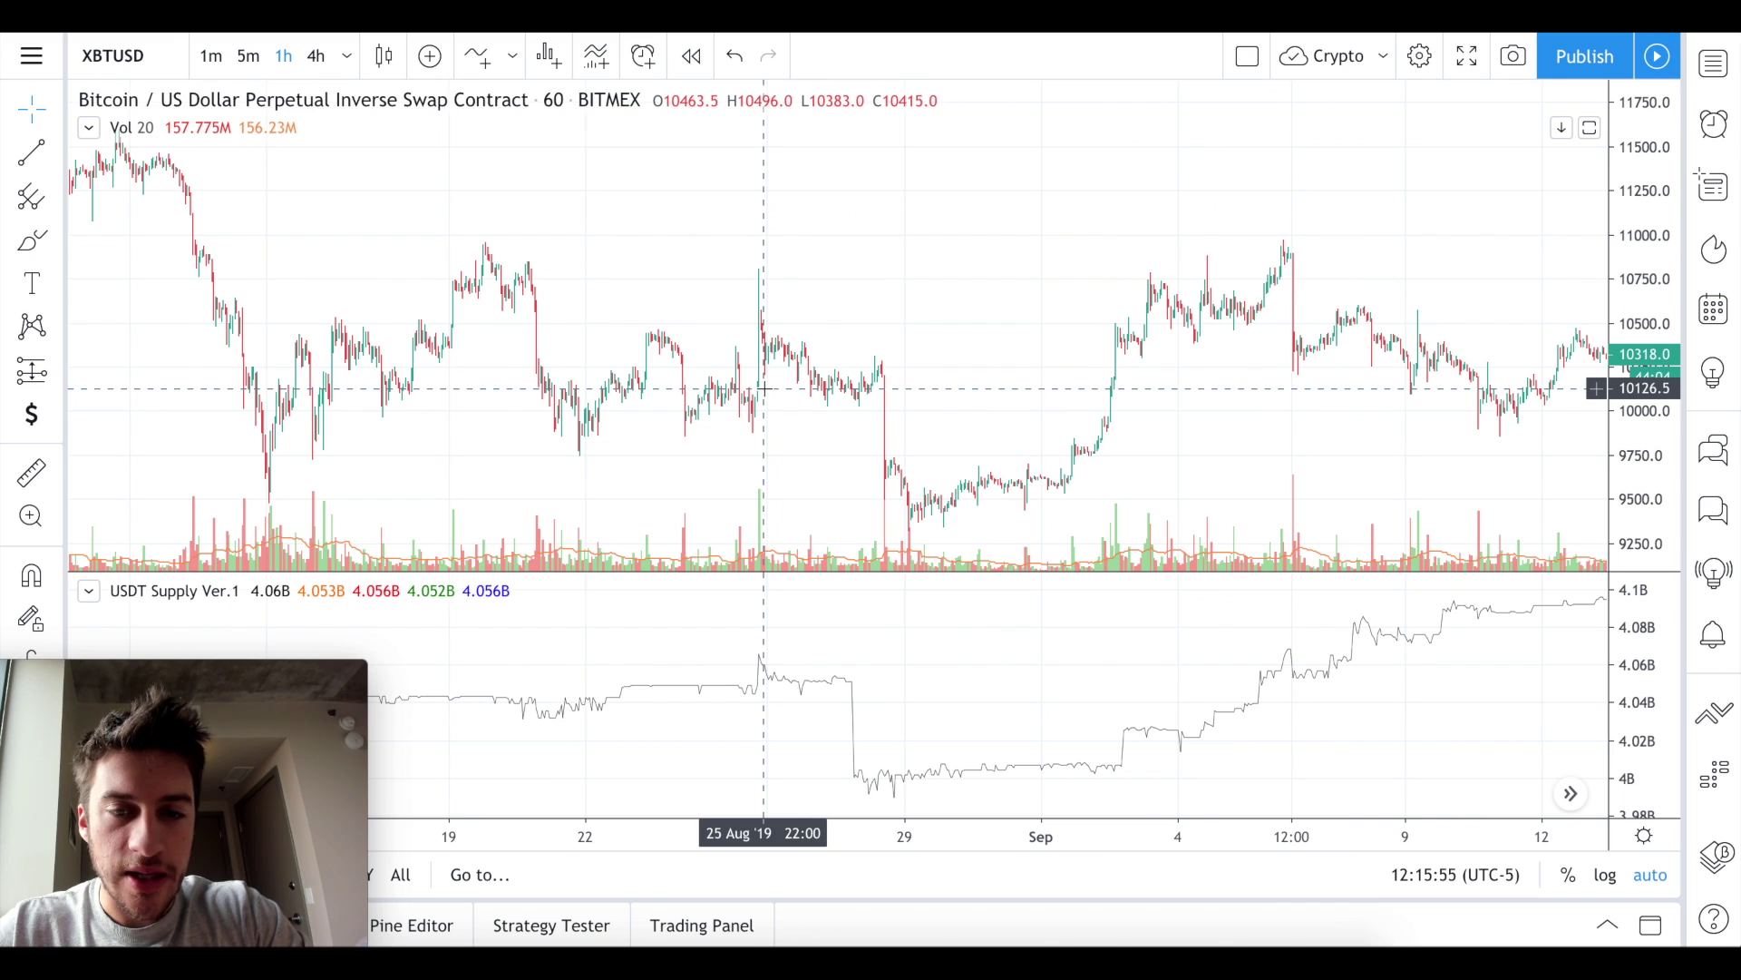
pyautogui.scroll(1, 766, 389)
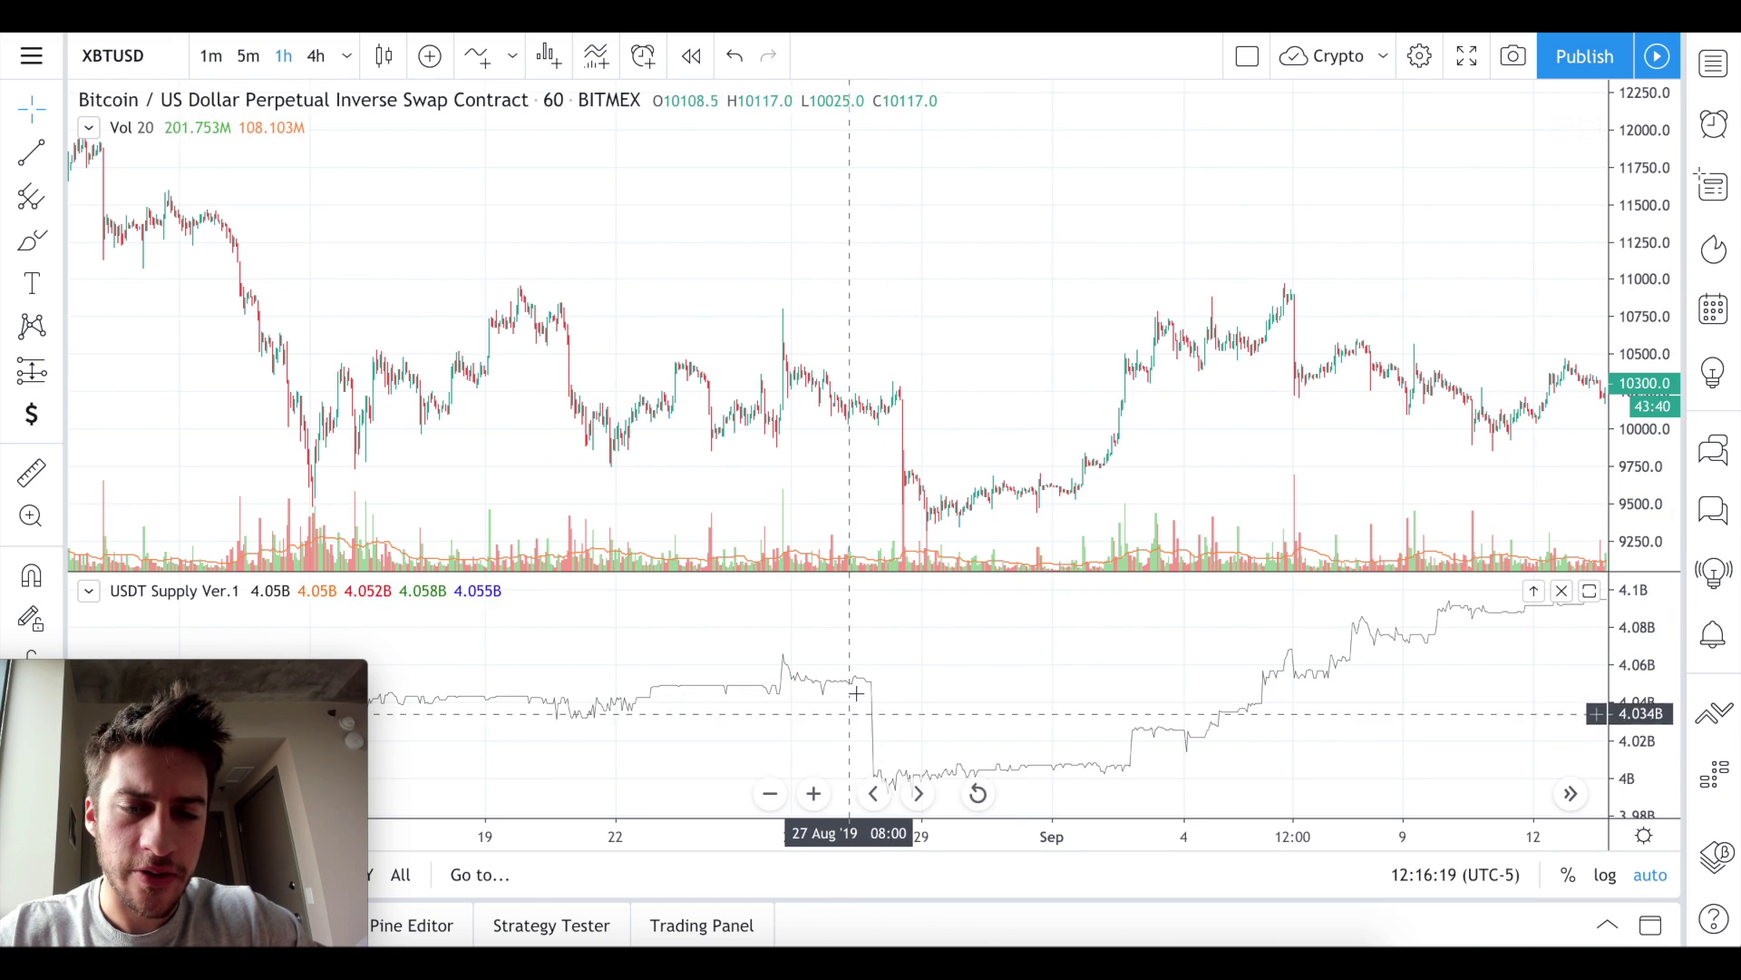
pyautogui.moveTo(864, 417); pyautogui.dragTo(936, 524)
# Compare the early September 2019 USDT supply rise with the Bitcoin price movement at the same time.
pyautogui.scroll(-5, 936, 524)
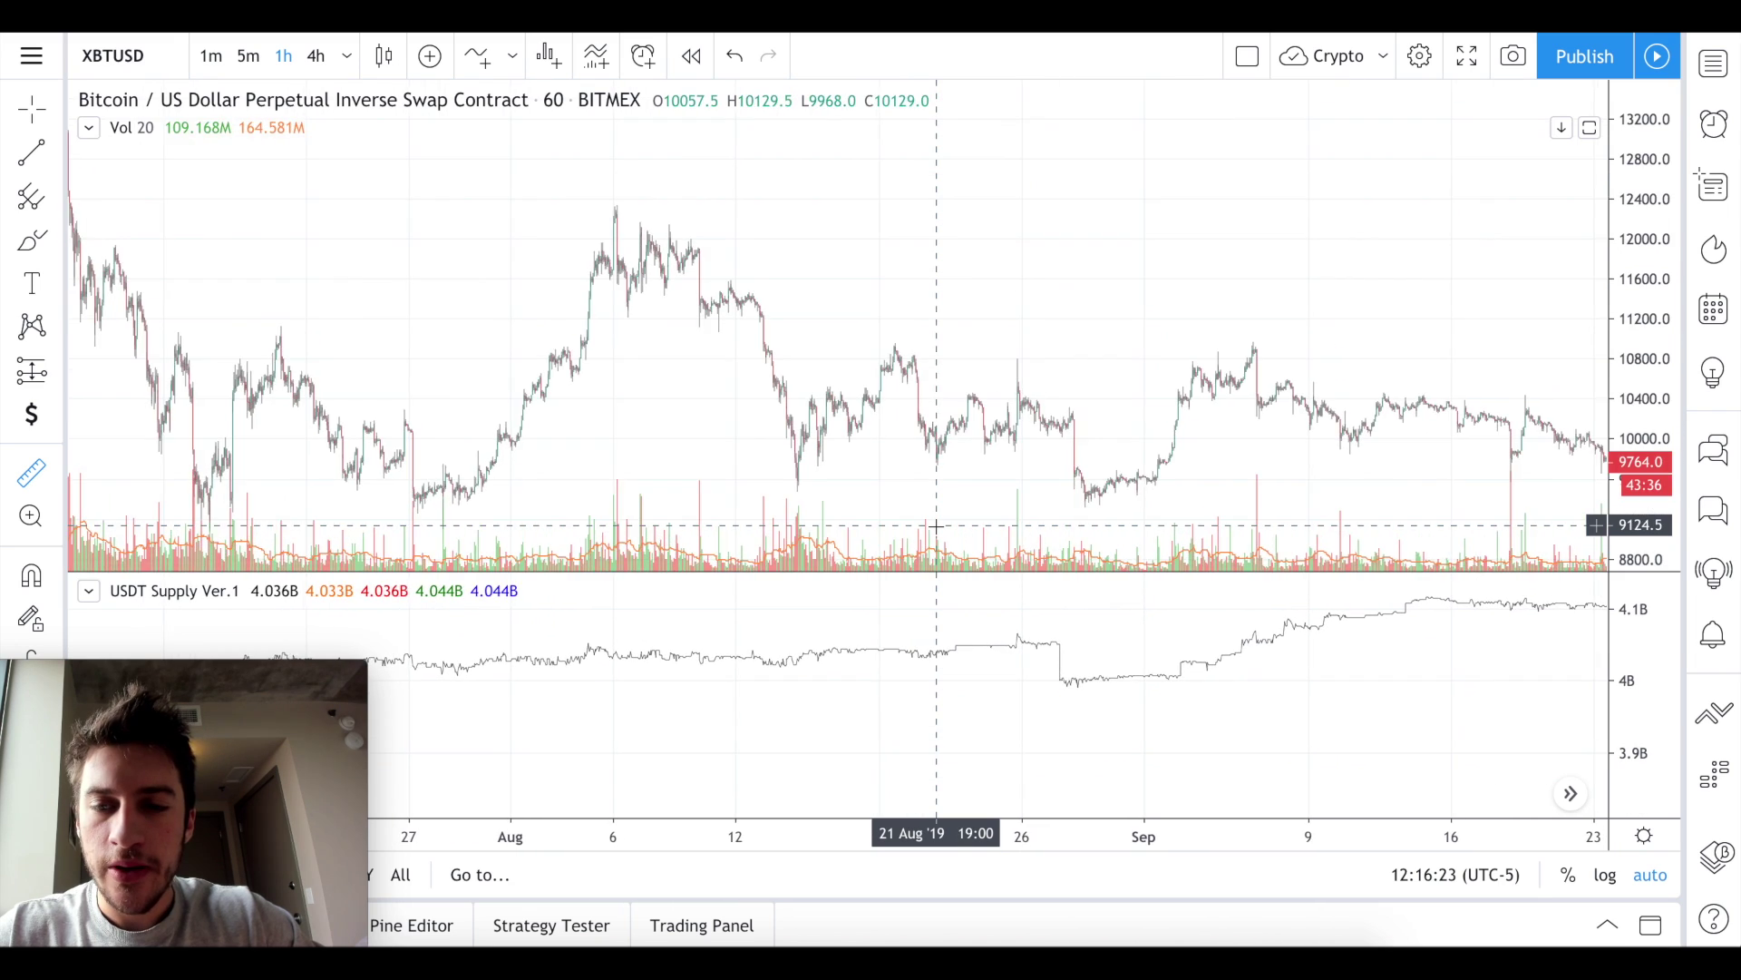
pyautogui.scroll(2, 936, 524)
pyautogui.scroll(1, 936, 524)
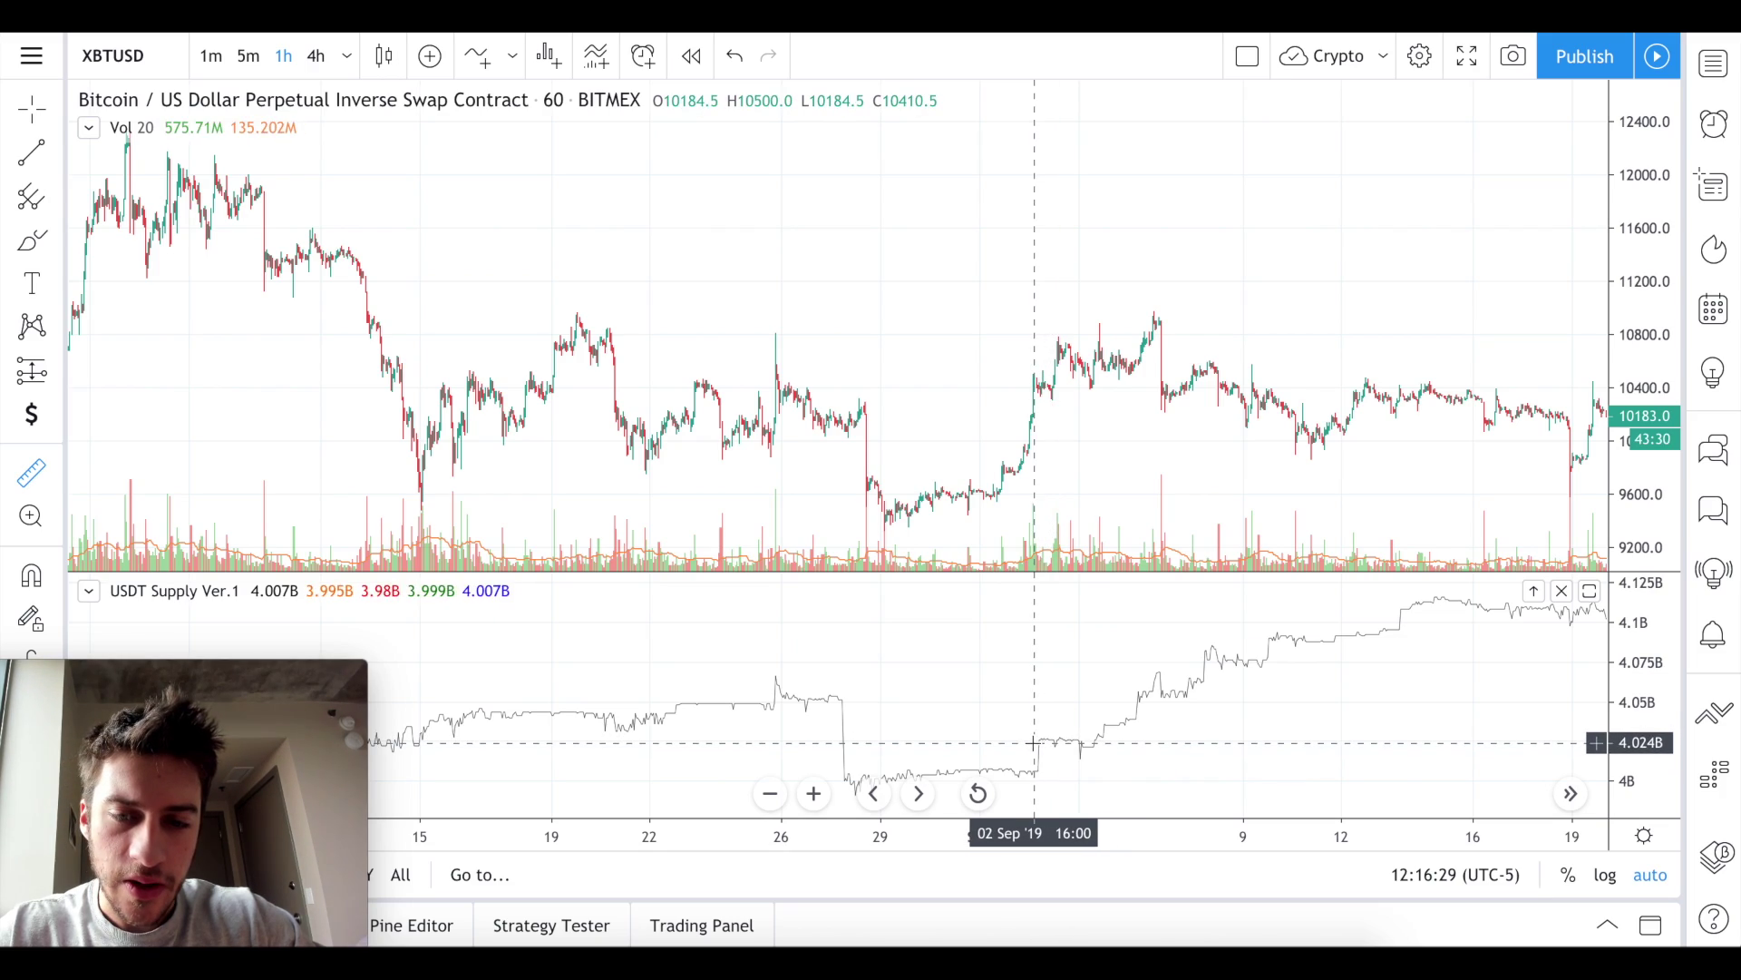
pyautogui.scroll(-3, 1020, 505)
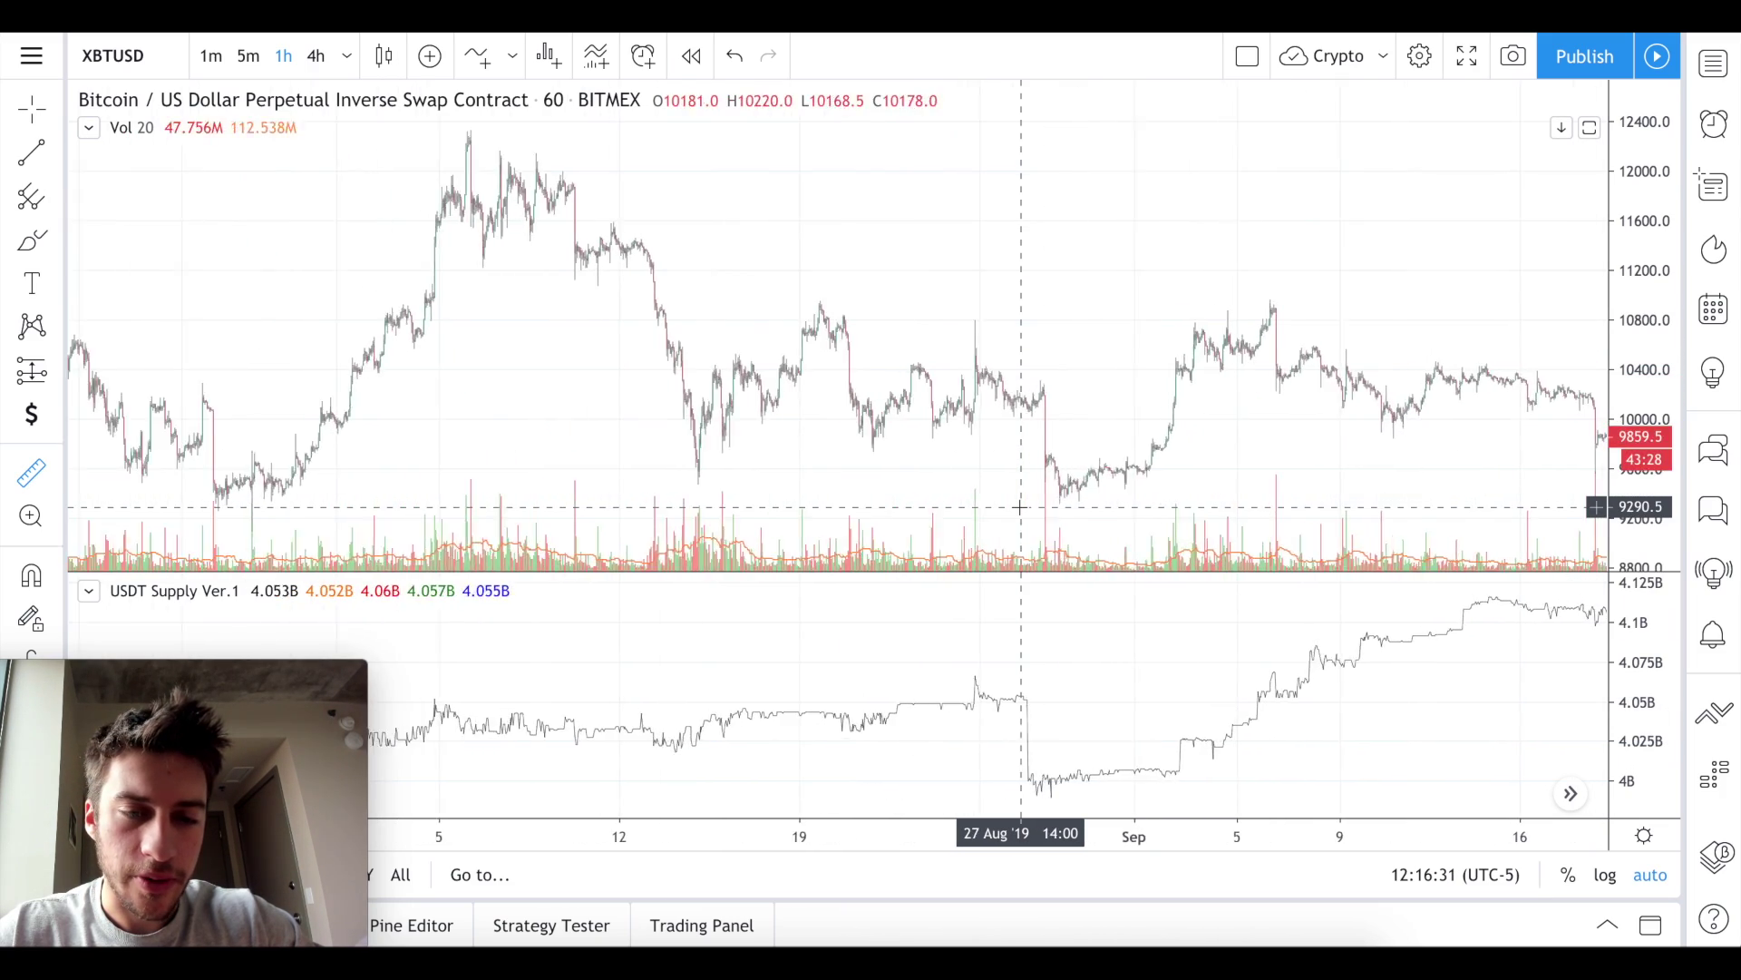
# Compare the growth in USDT supply with the Bitcoin price during June and July 2019.
pyautogui.hscroll(-10, 1020, 505)
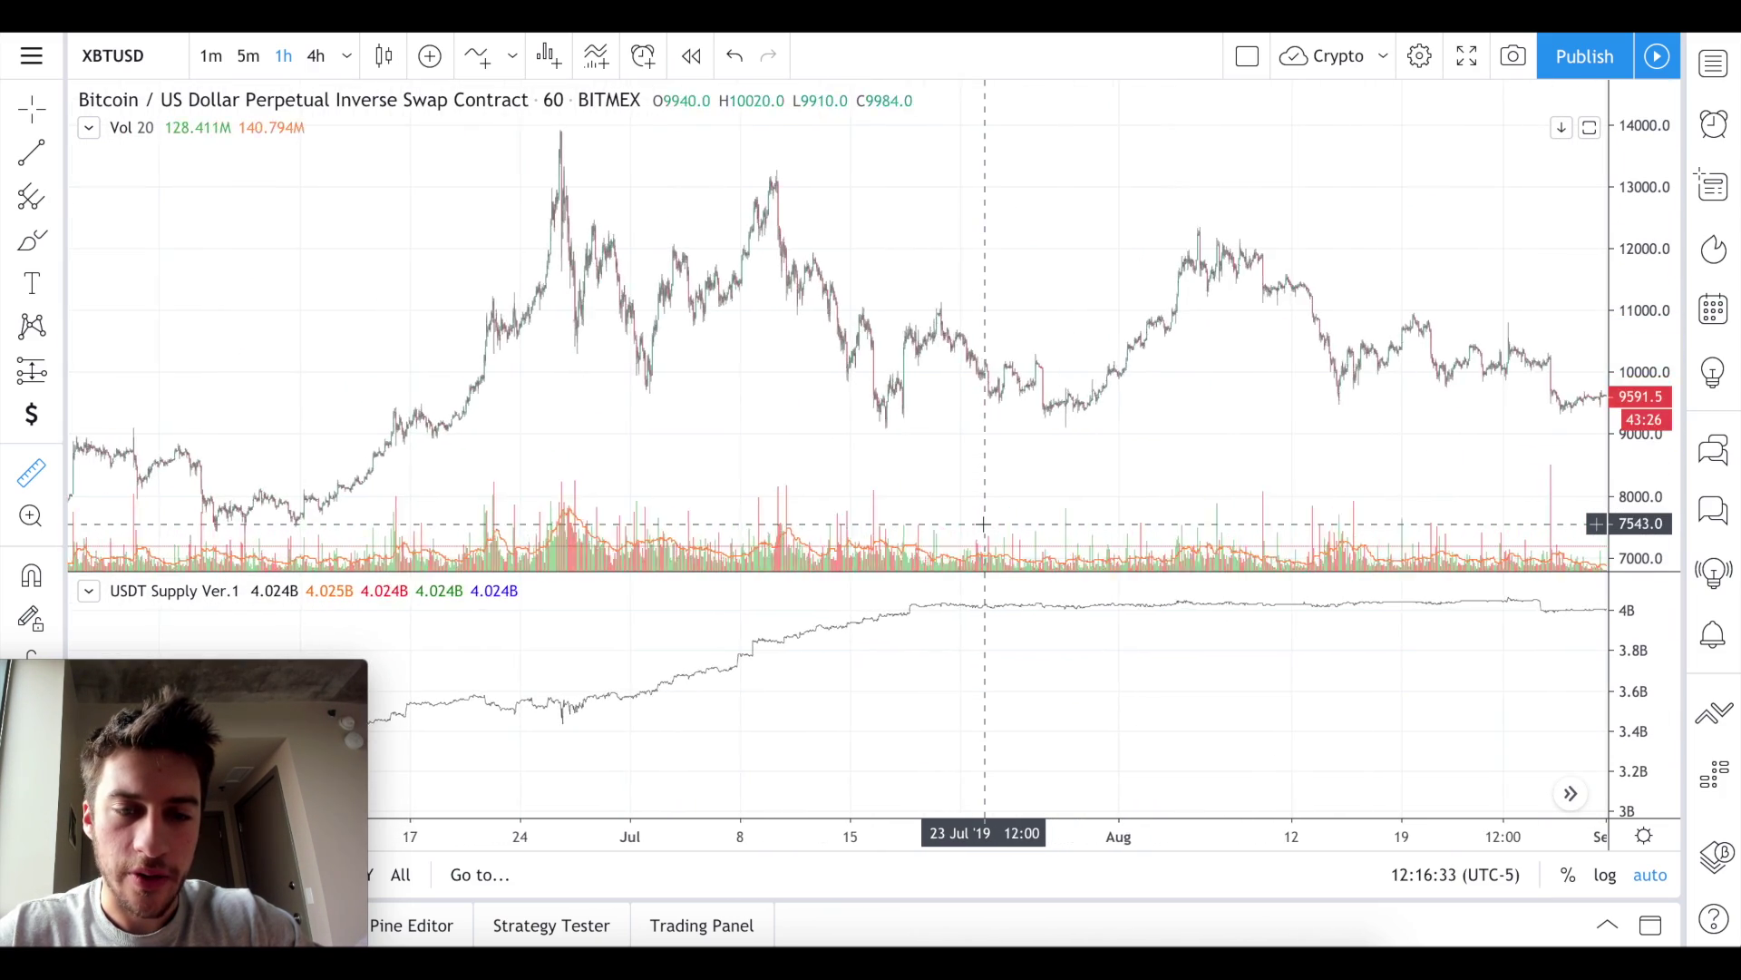
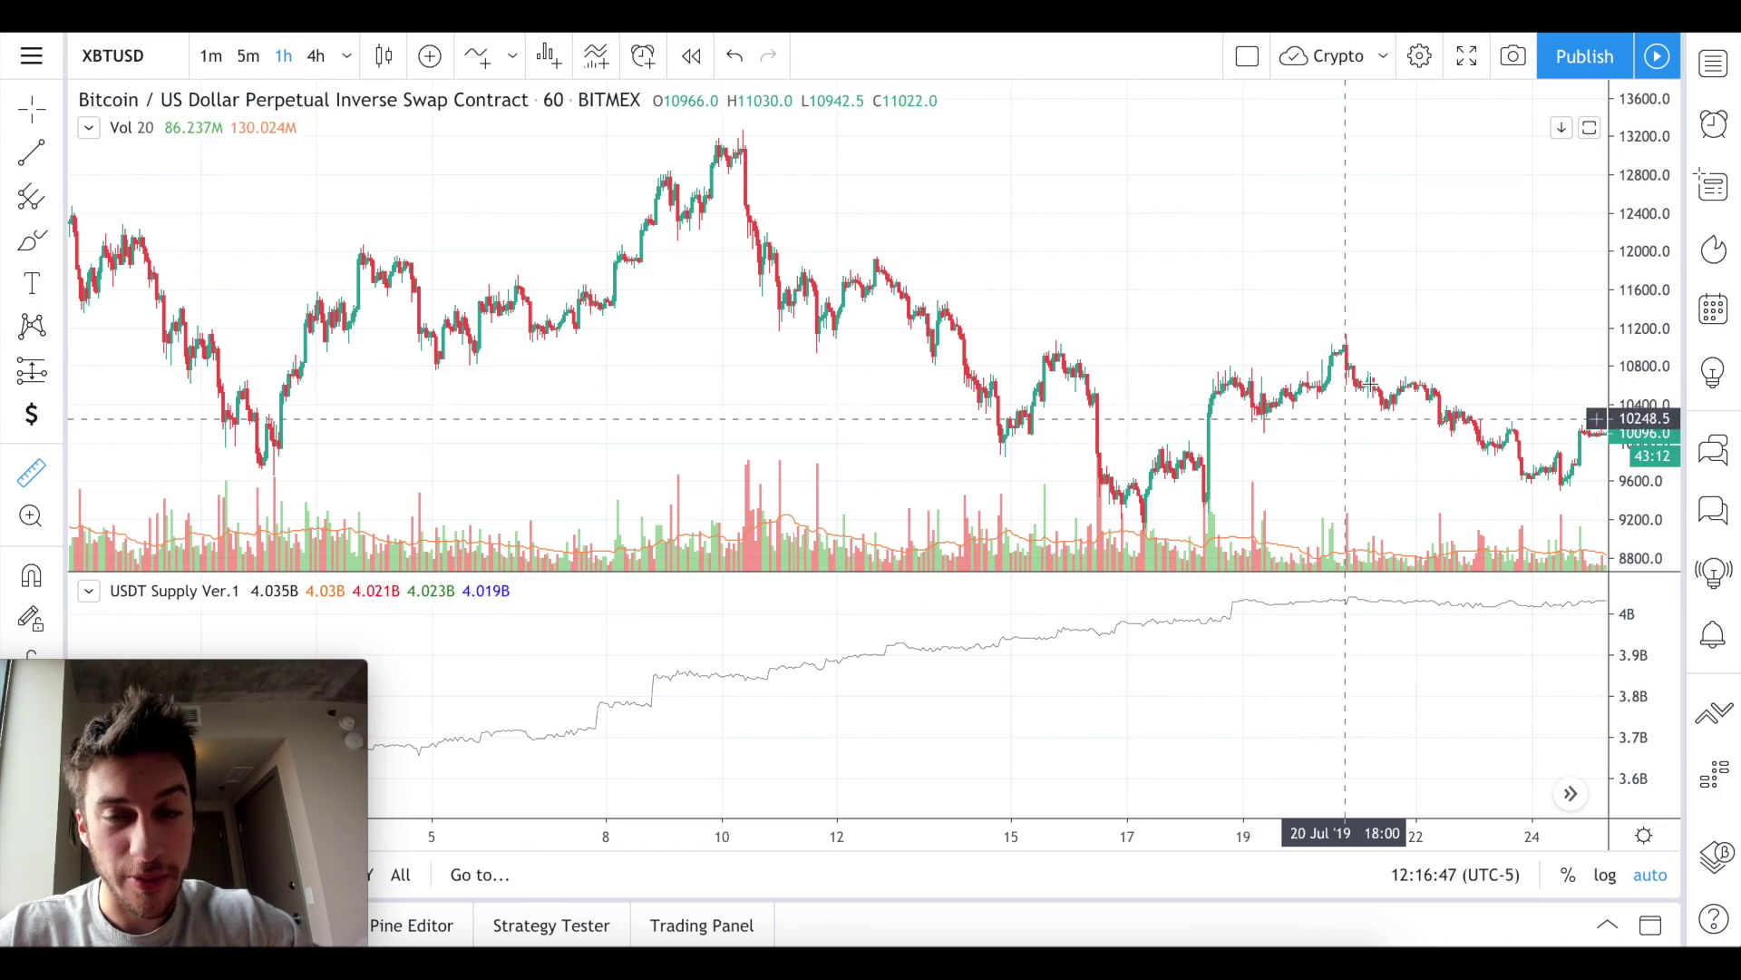
pyautogui.scroll(-3, 1242, 435)
pyautogui.scroll(-6, 1241, 472)
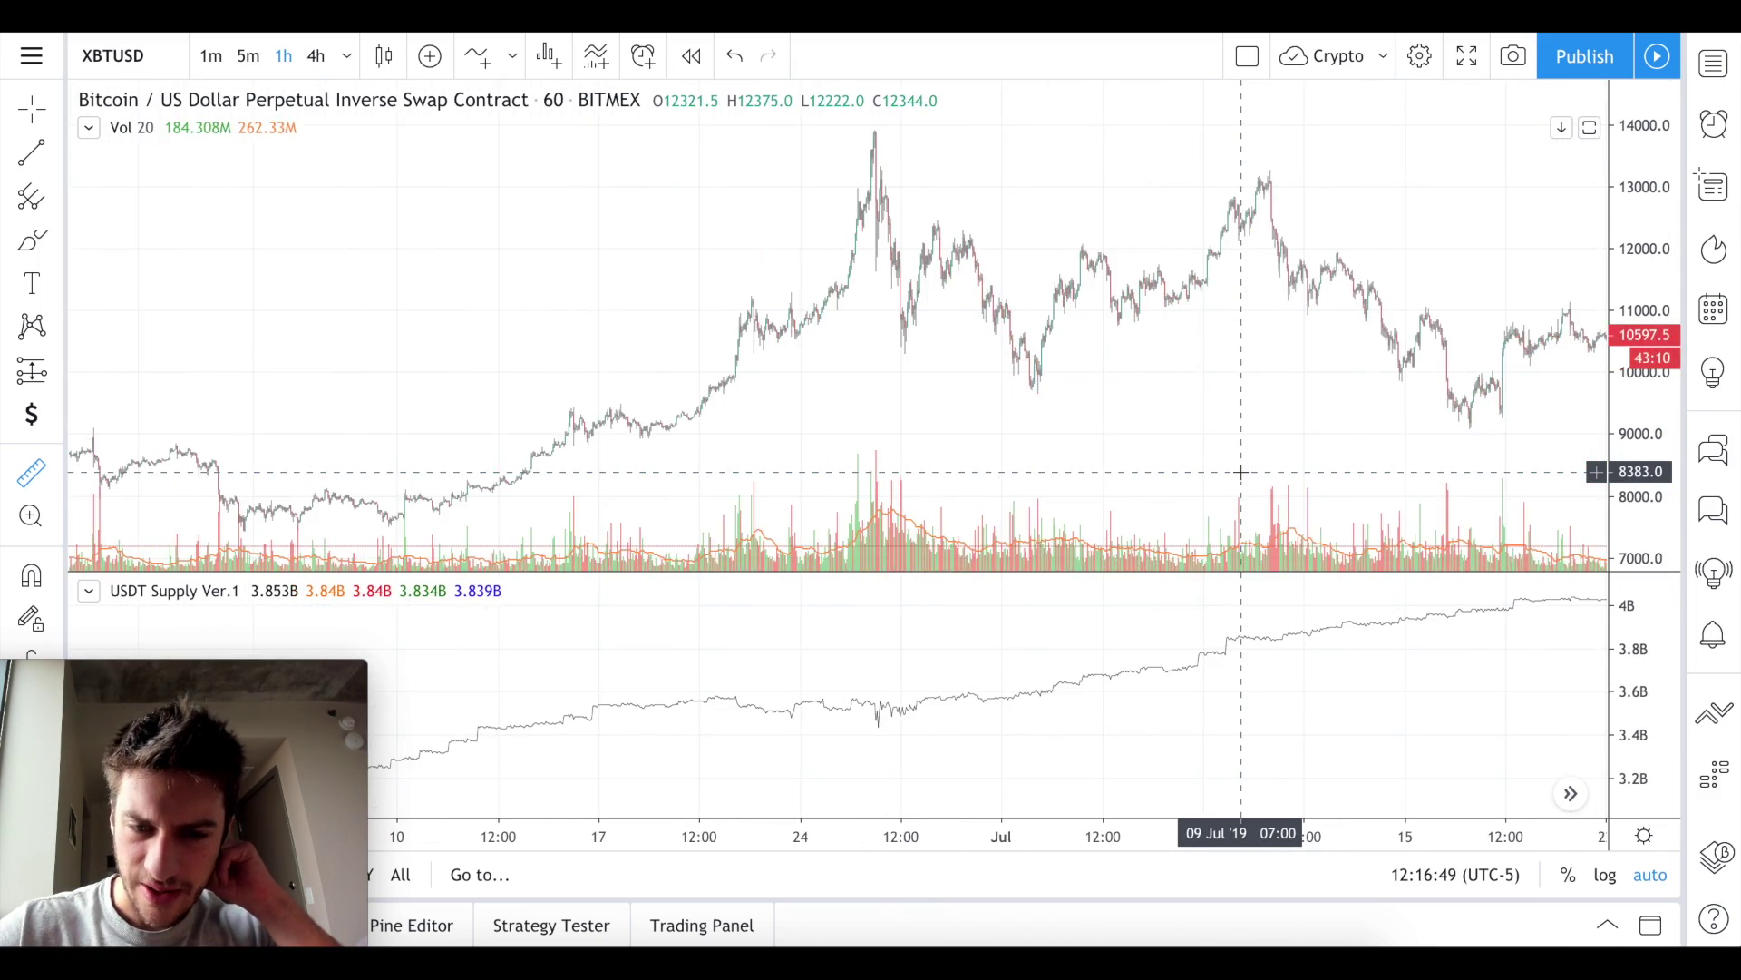
# Examine the late October 2019 Bitcoin price spike alongside the USDT supply, around 25 and 26 October.
pyautogui.hscroll(10, 1242, 471)
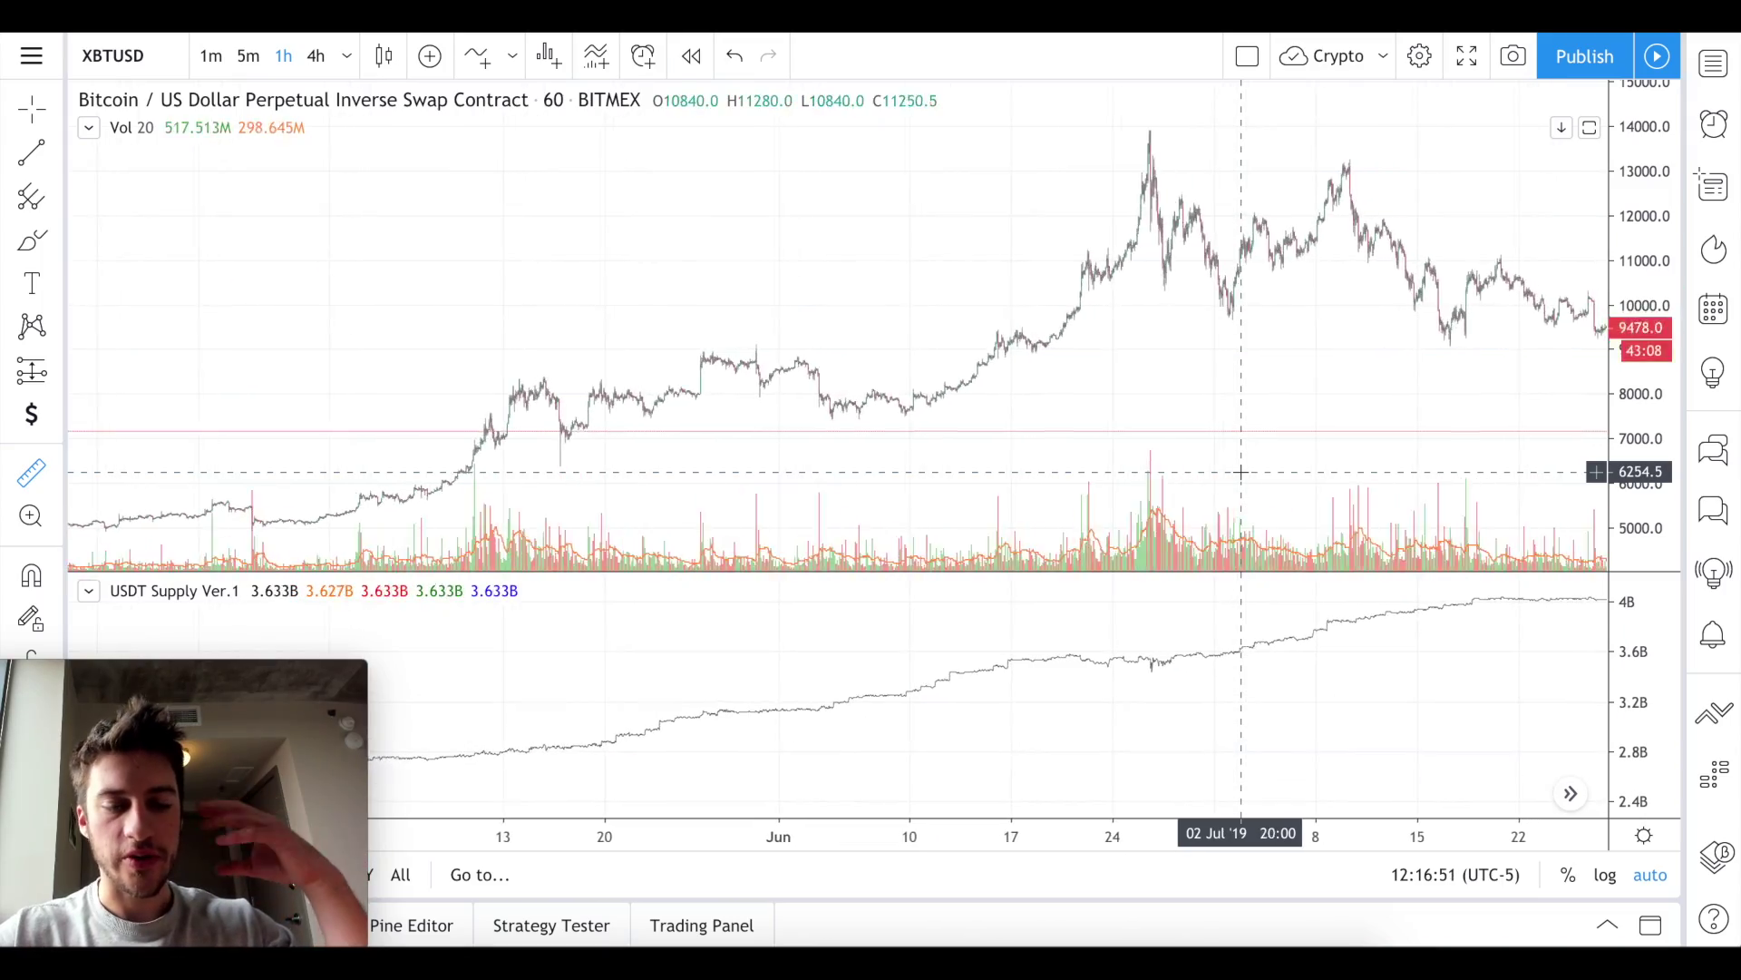
pyautogui.hscroll(12, 1241, 472)
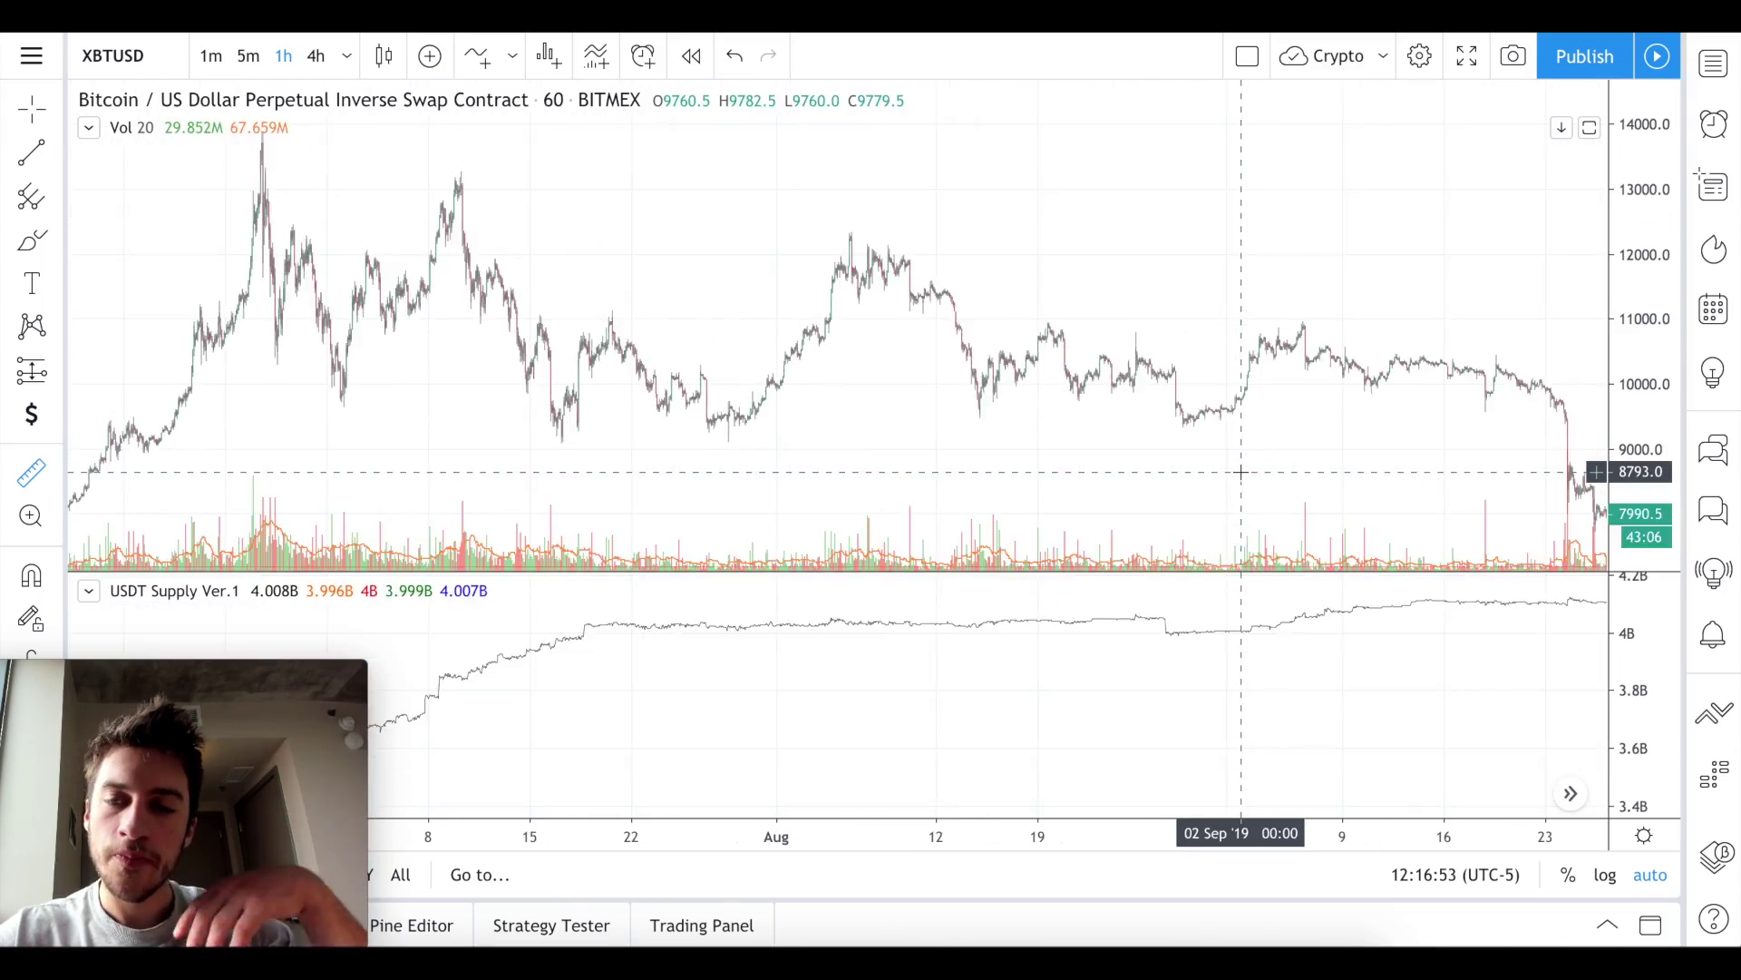
pyautogui.hscroll(12, 1242, 472)
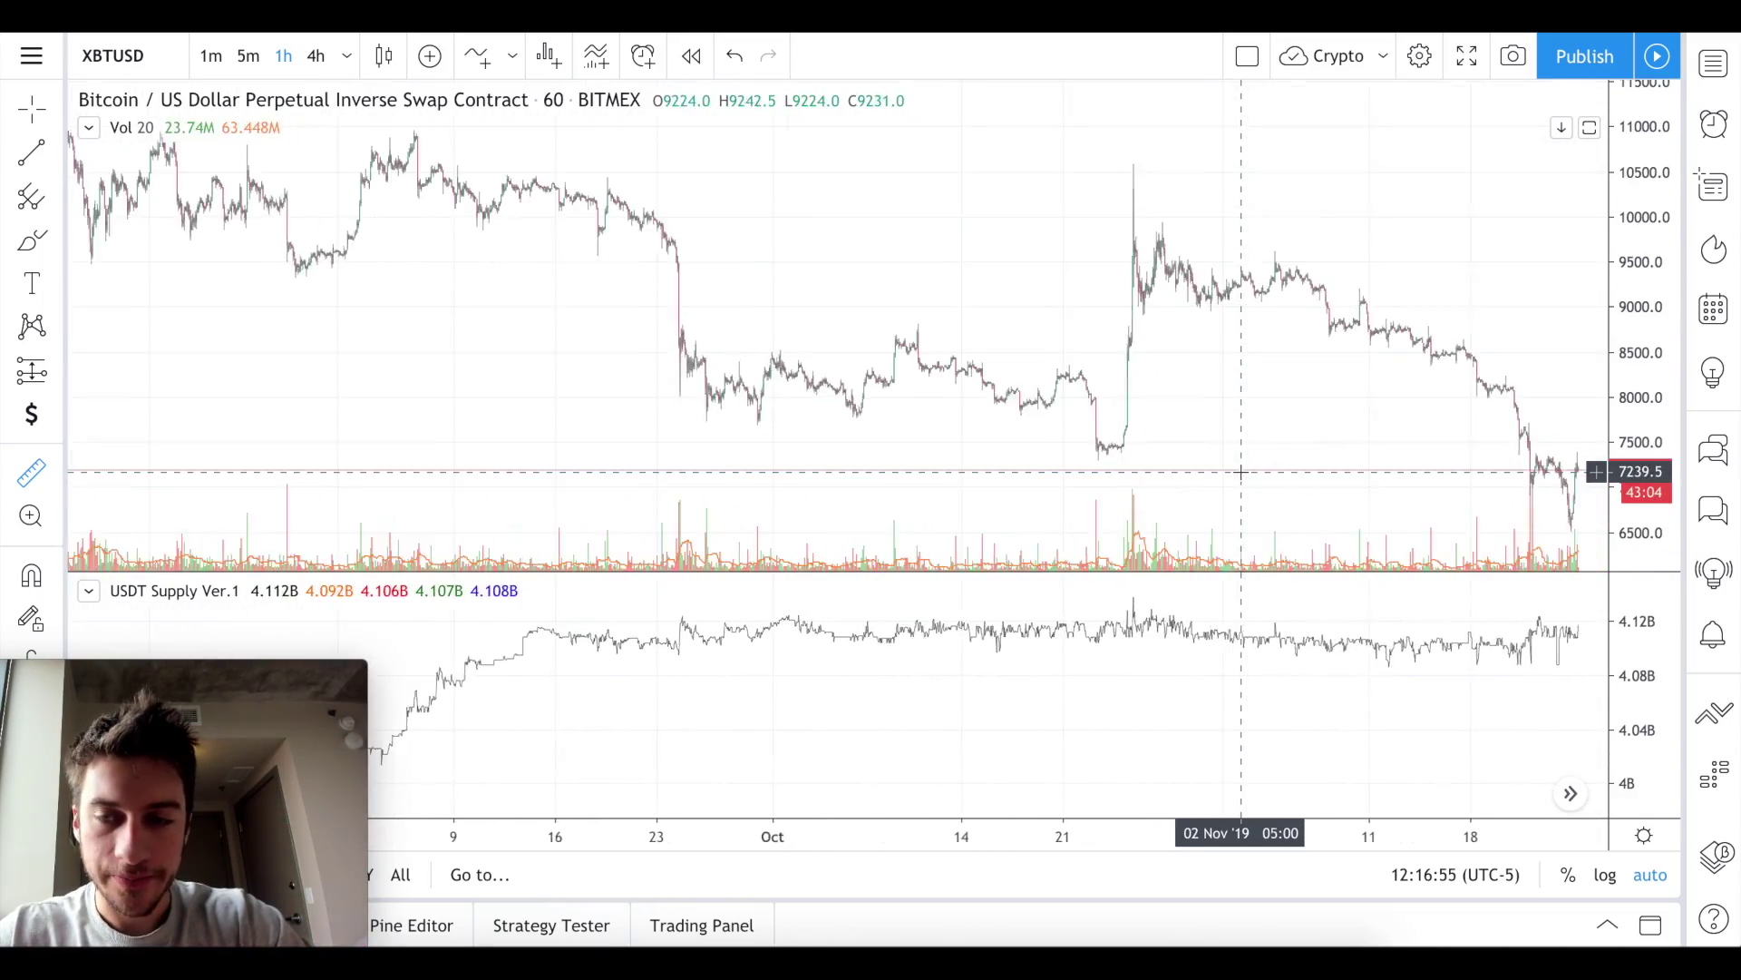
pyautogui.scroll(10, 1242, 472)
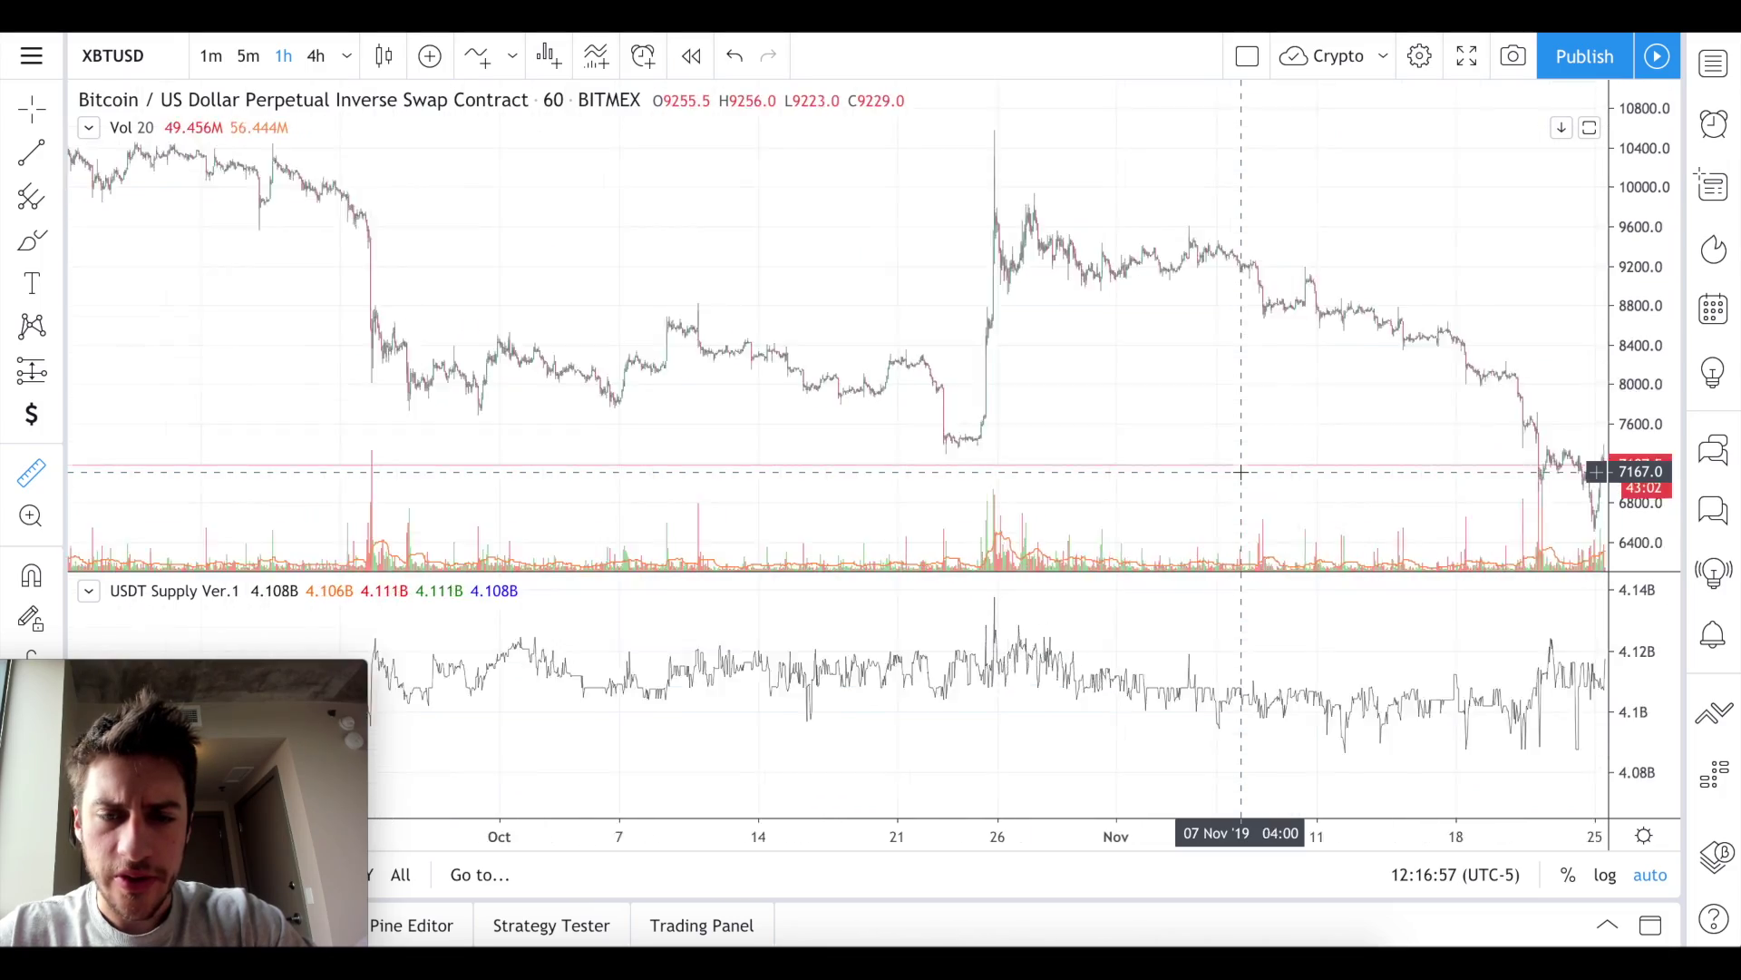
pyautogui.scroll(8, 1241, 472)
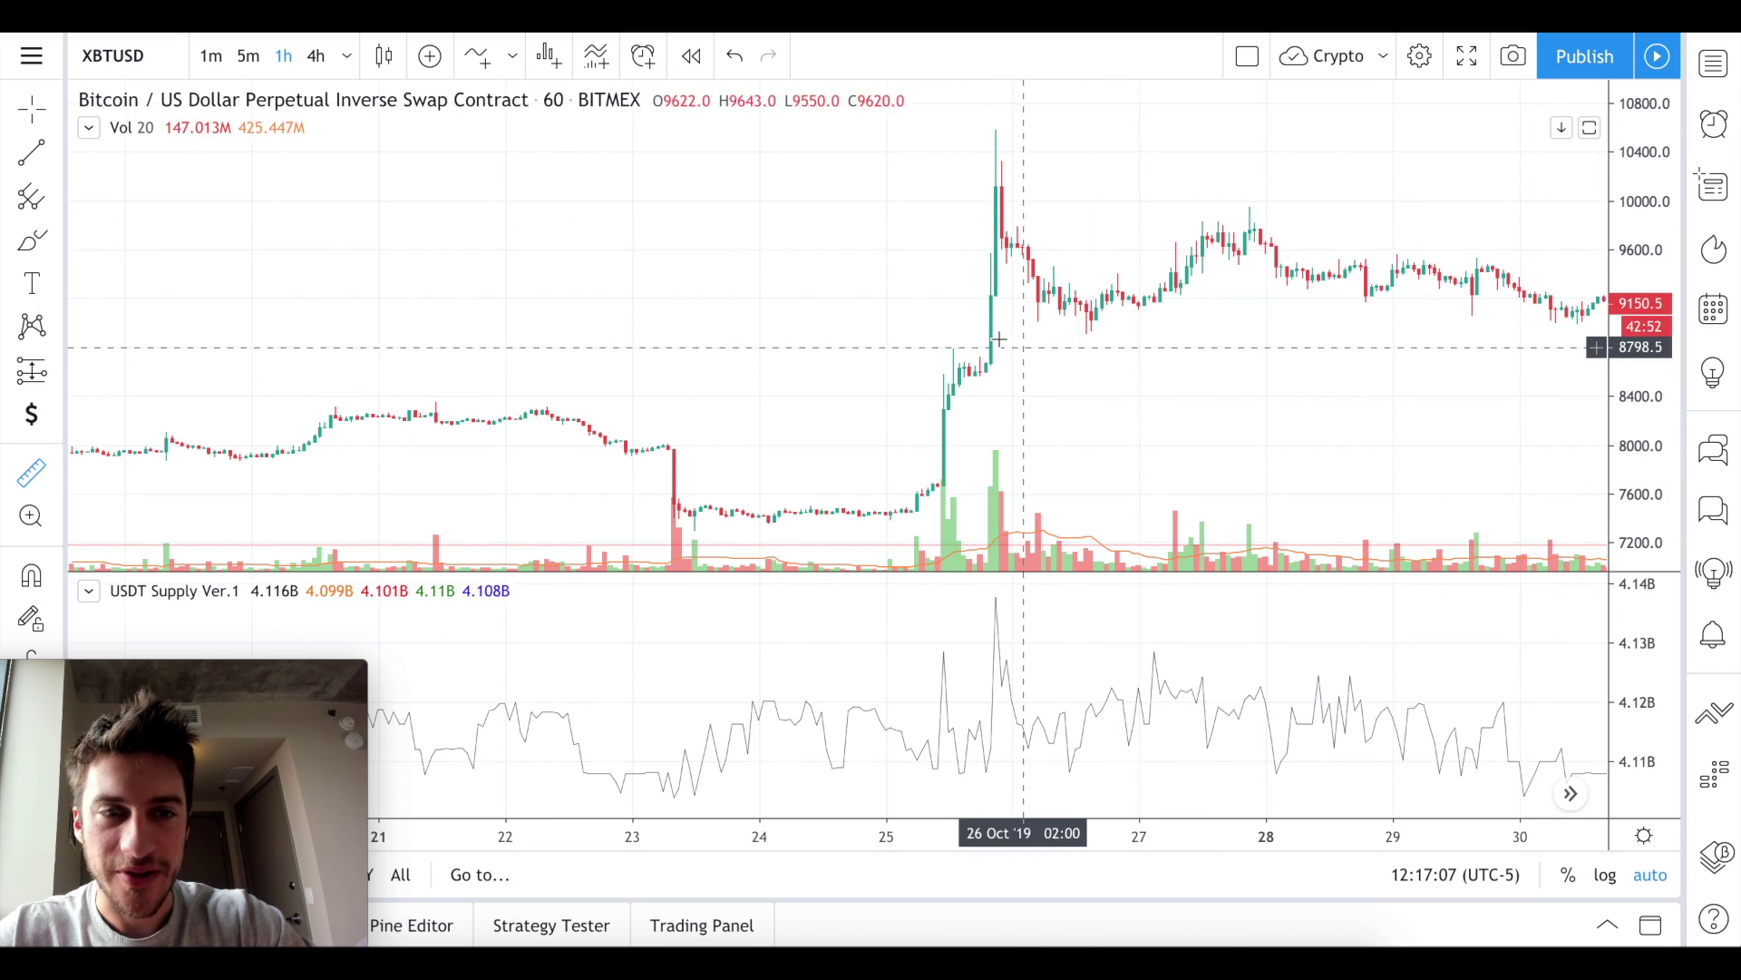
# Compare the USDT supply with the Bitcoin price from late October through November 2019.
pyautogui.hscroll(3, 995, 363)
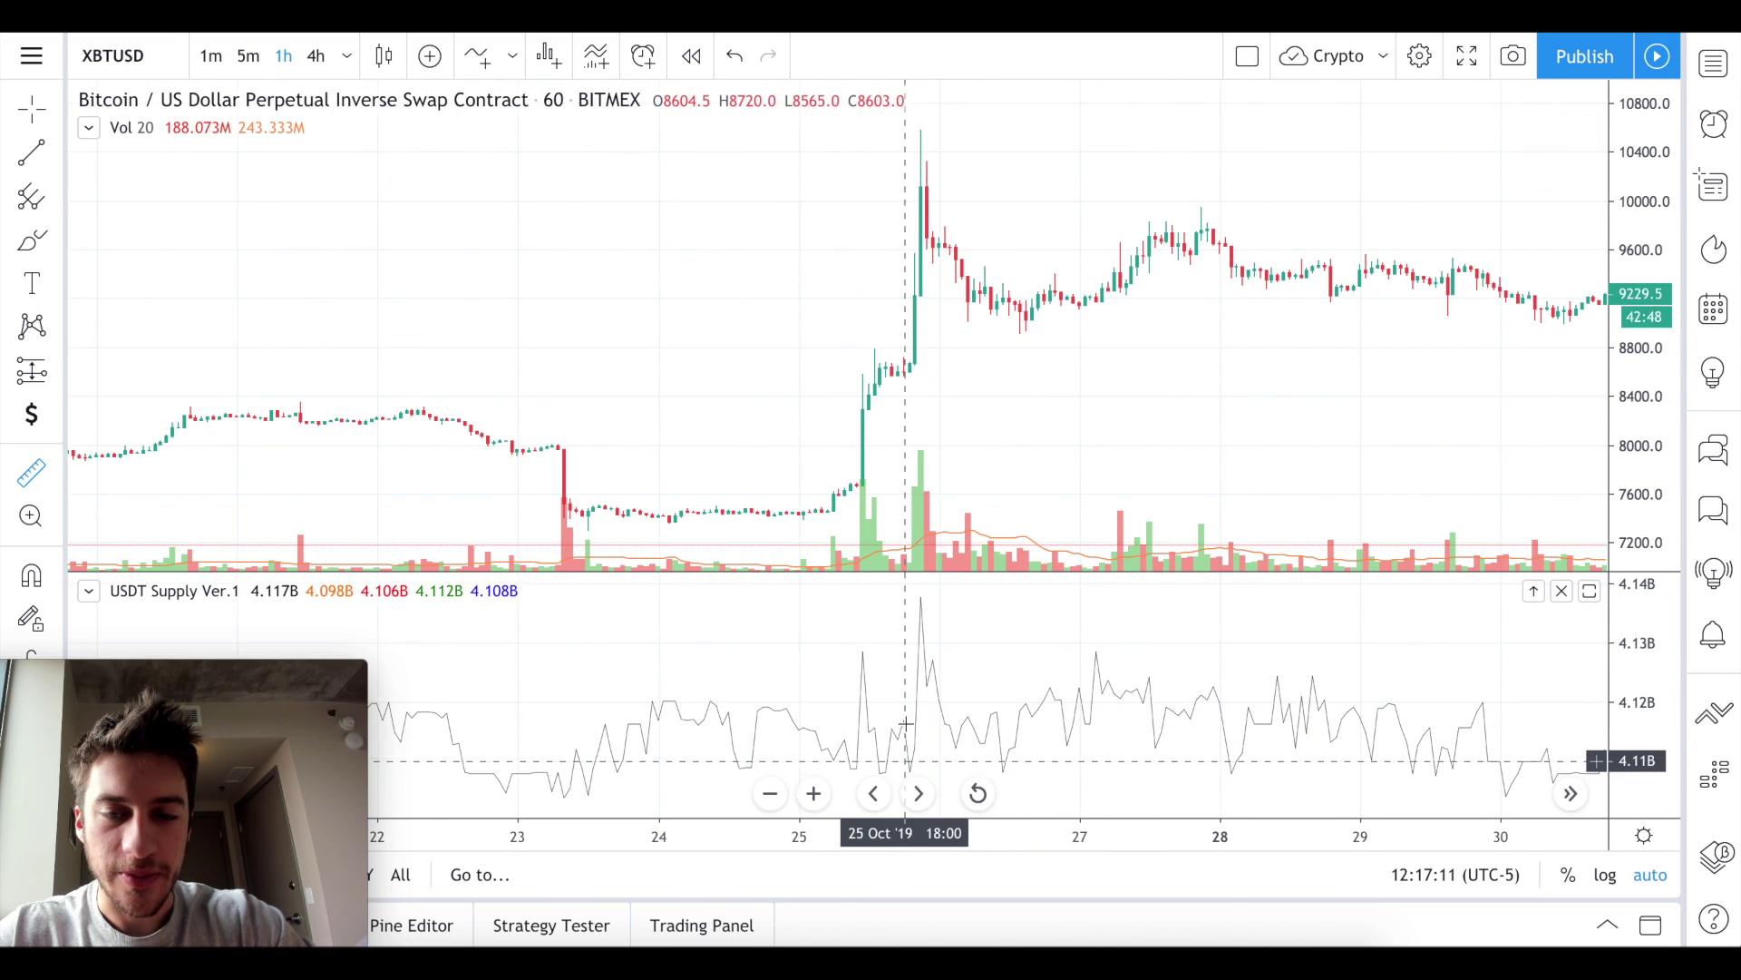
pyautogui.scroll(-5, 1006, 392)
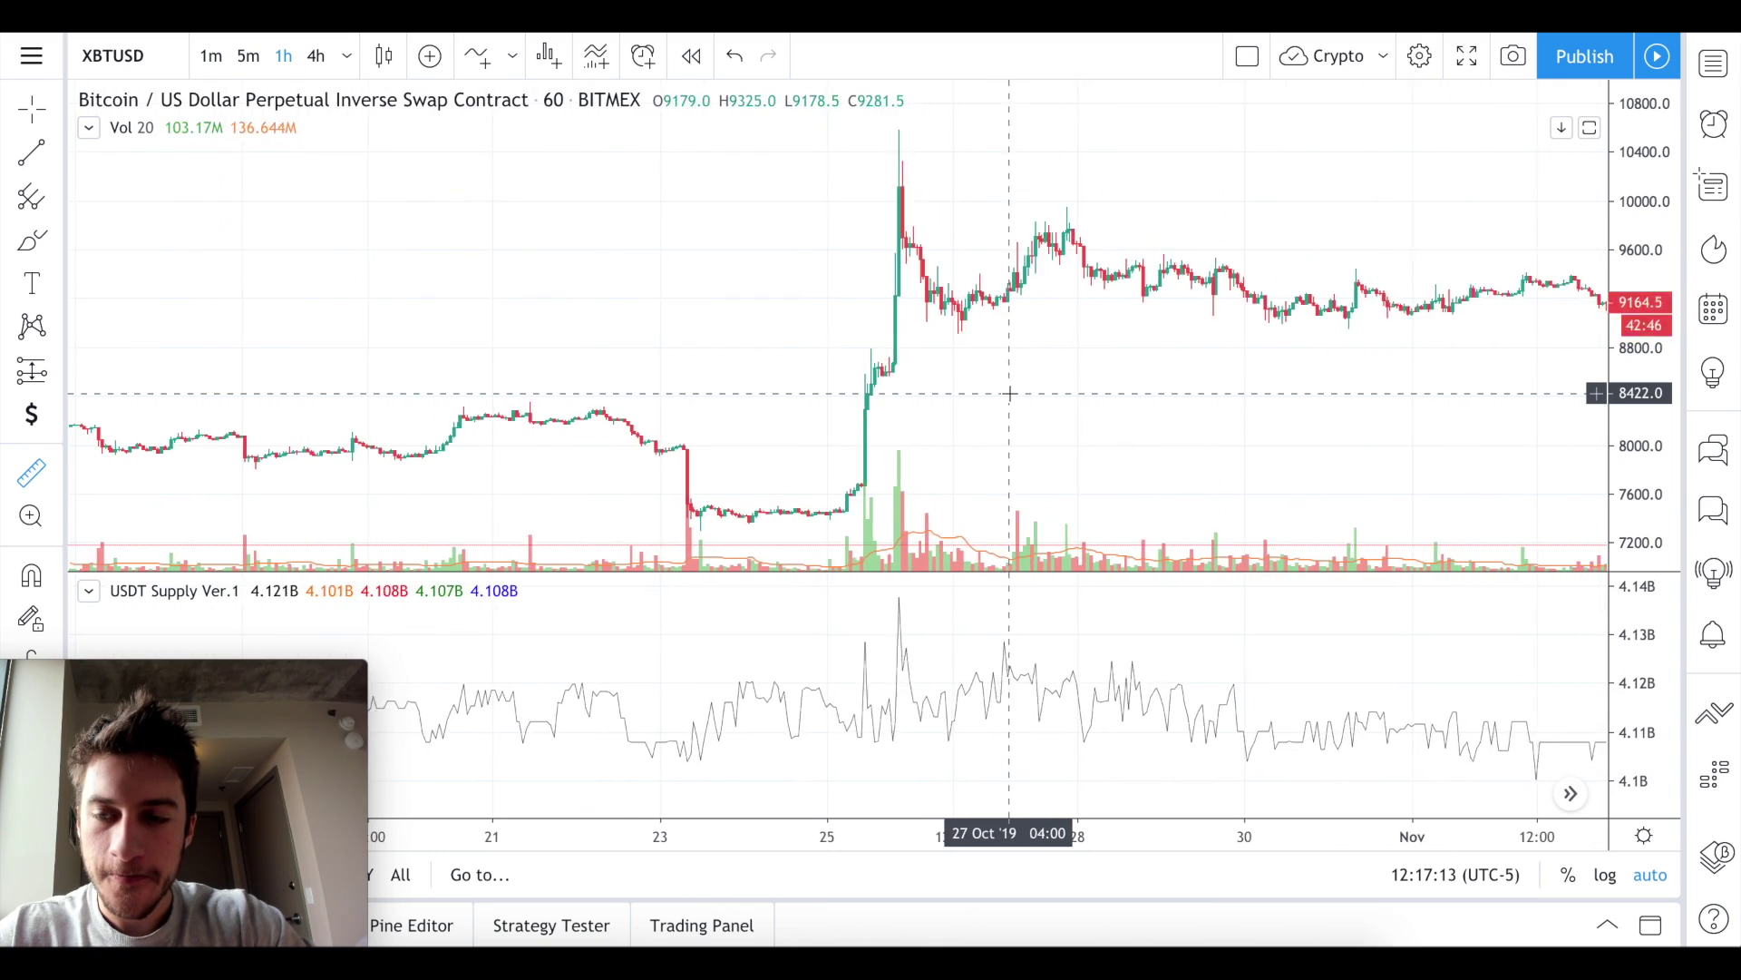
pyautogui.scroll(-5, 1010, 393)
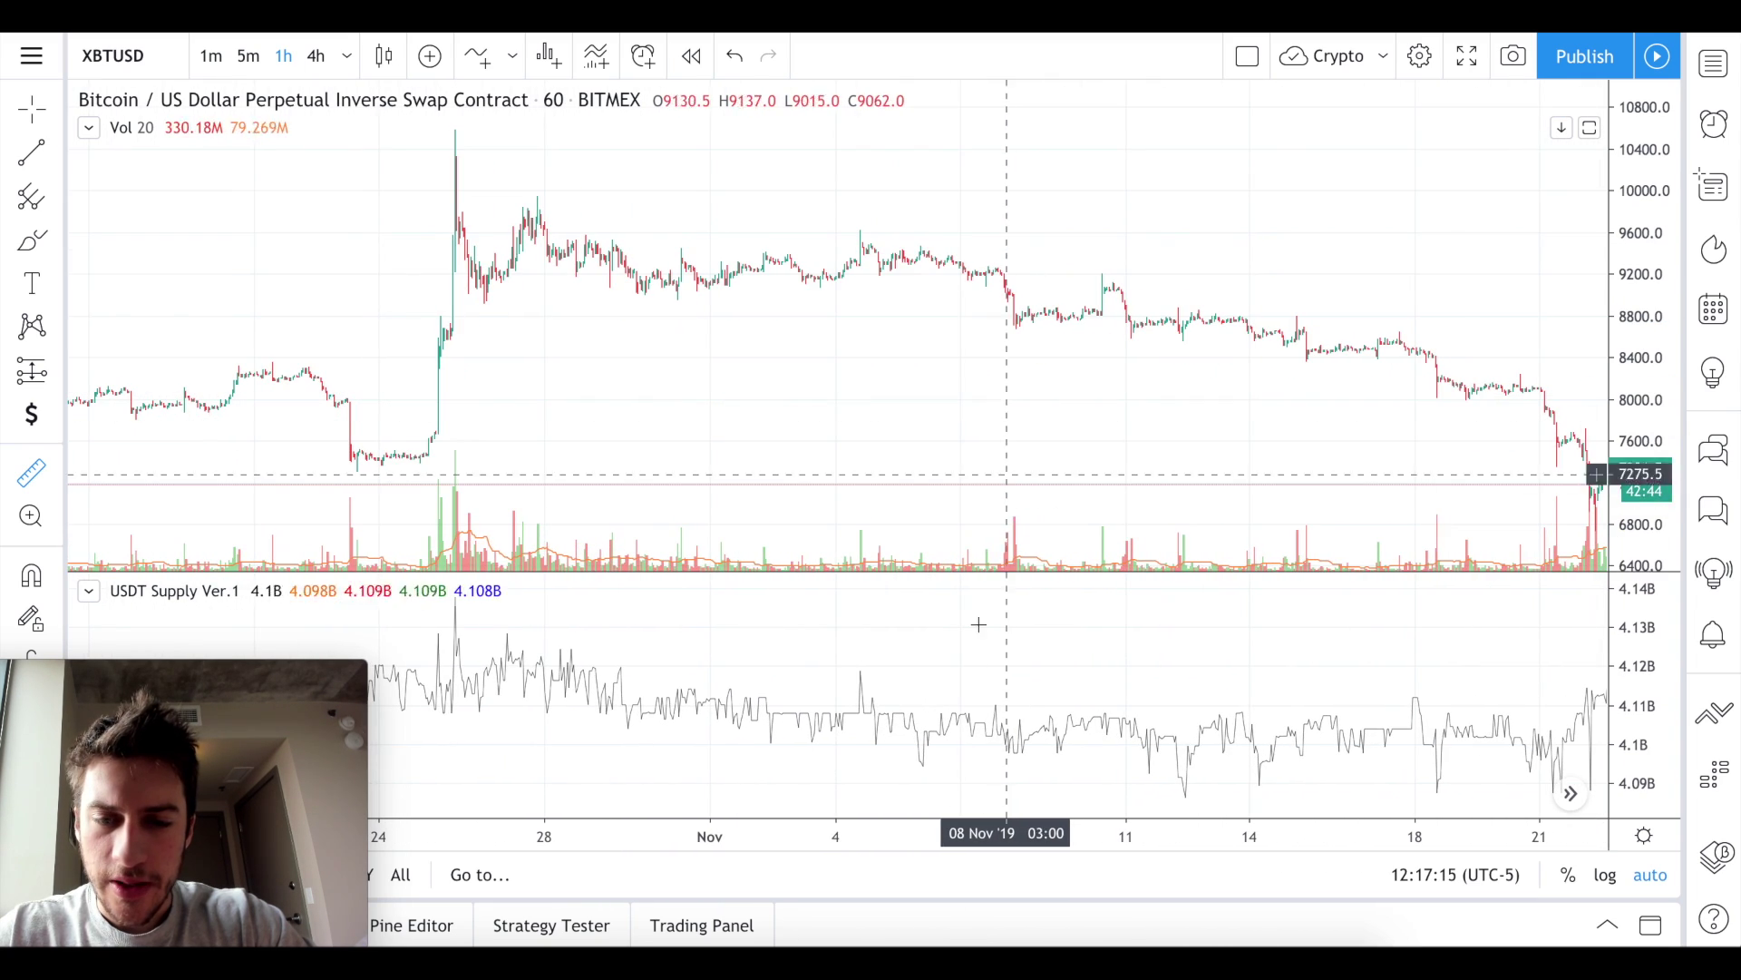
# In the USDT Supply Ver.1 style settings, change the USDT Marcket Cap plot type to Step Line.
pyautogui.doubleClick(862, 701)
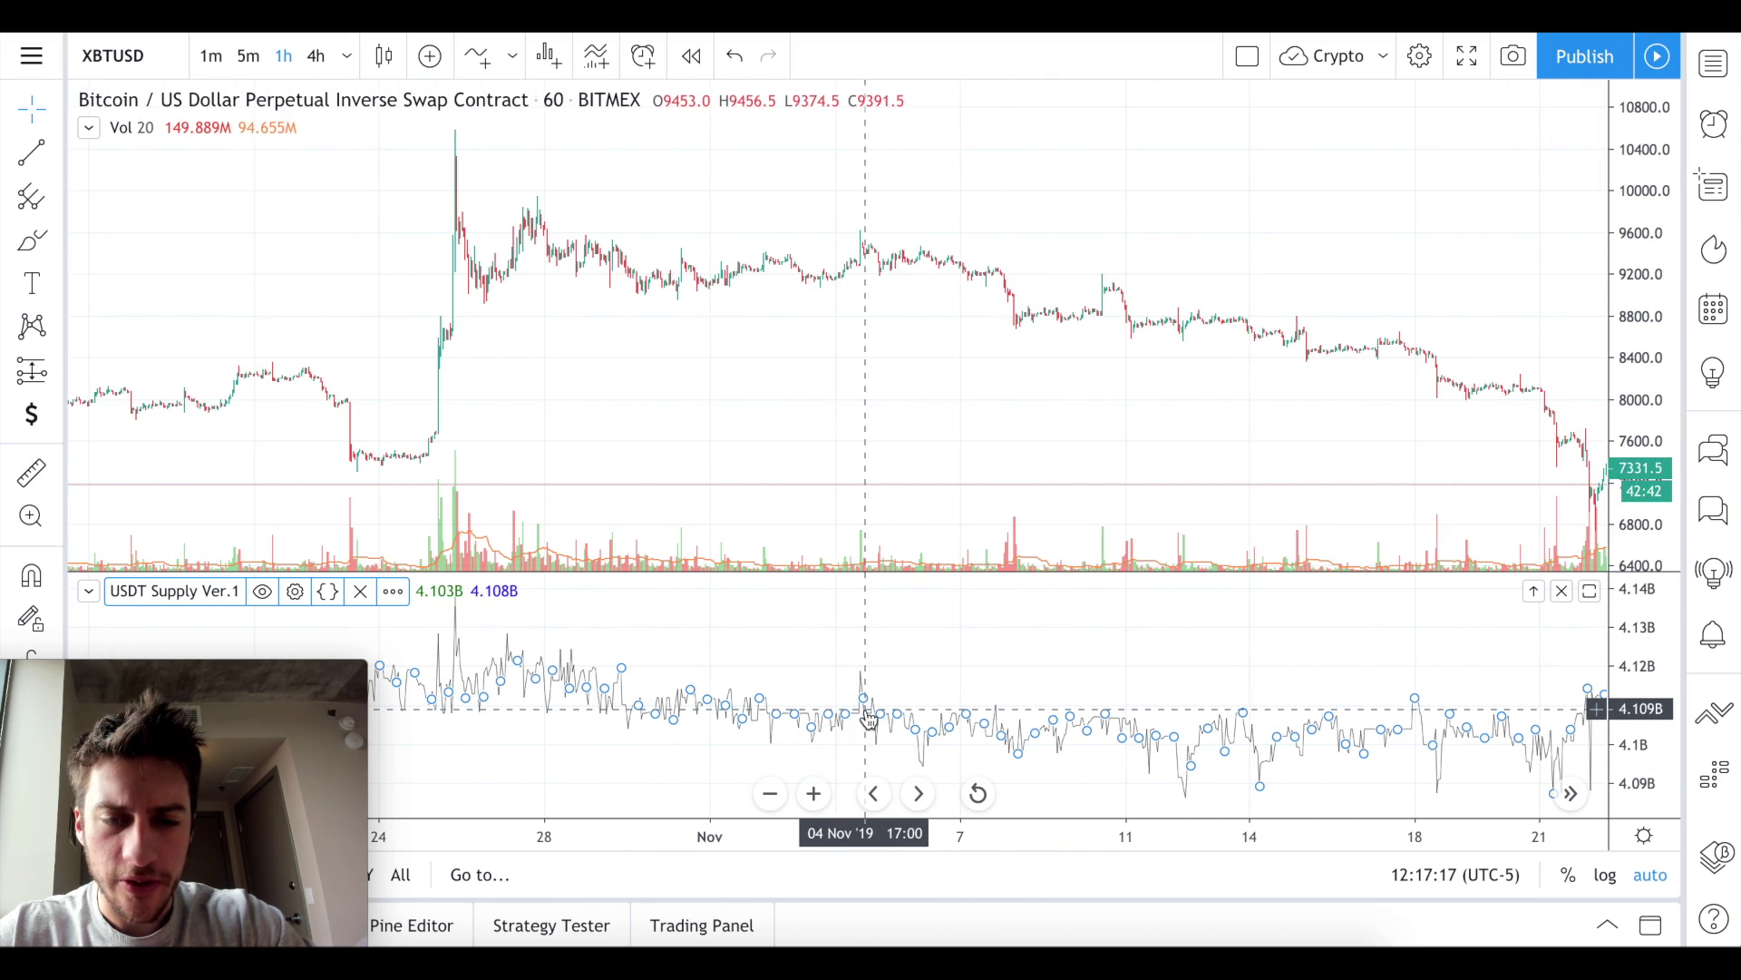
pyautogui.click(949, 352)
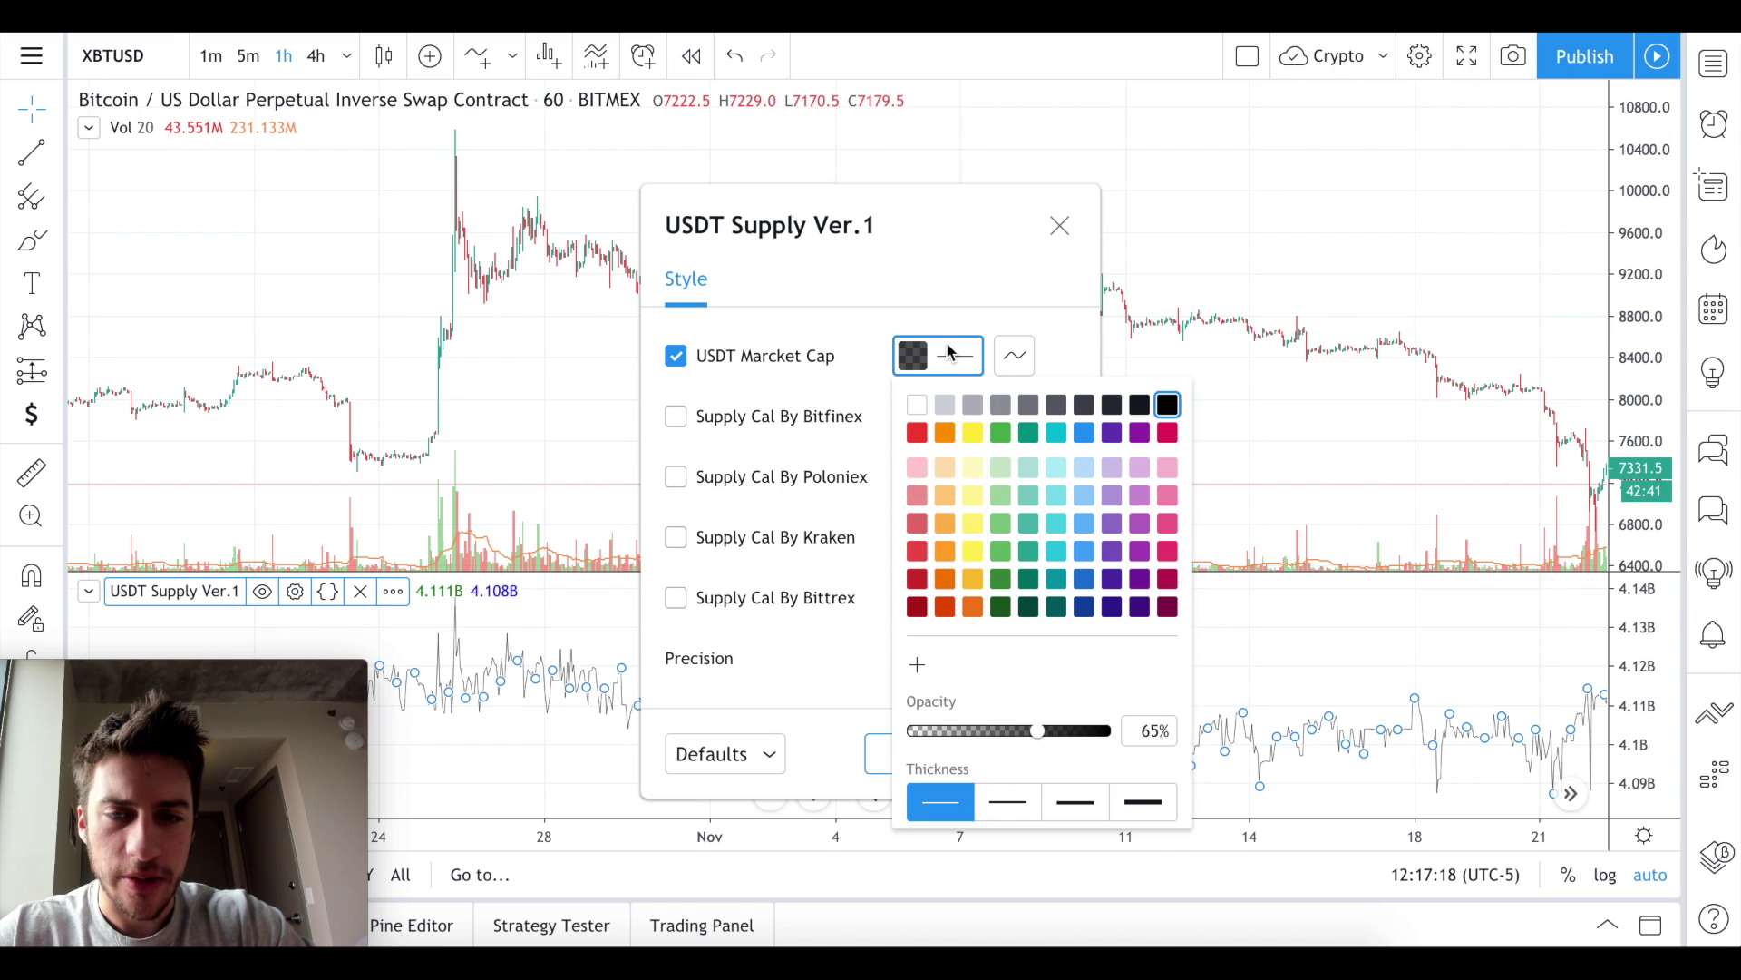
pyautogui.click(1014, 354)
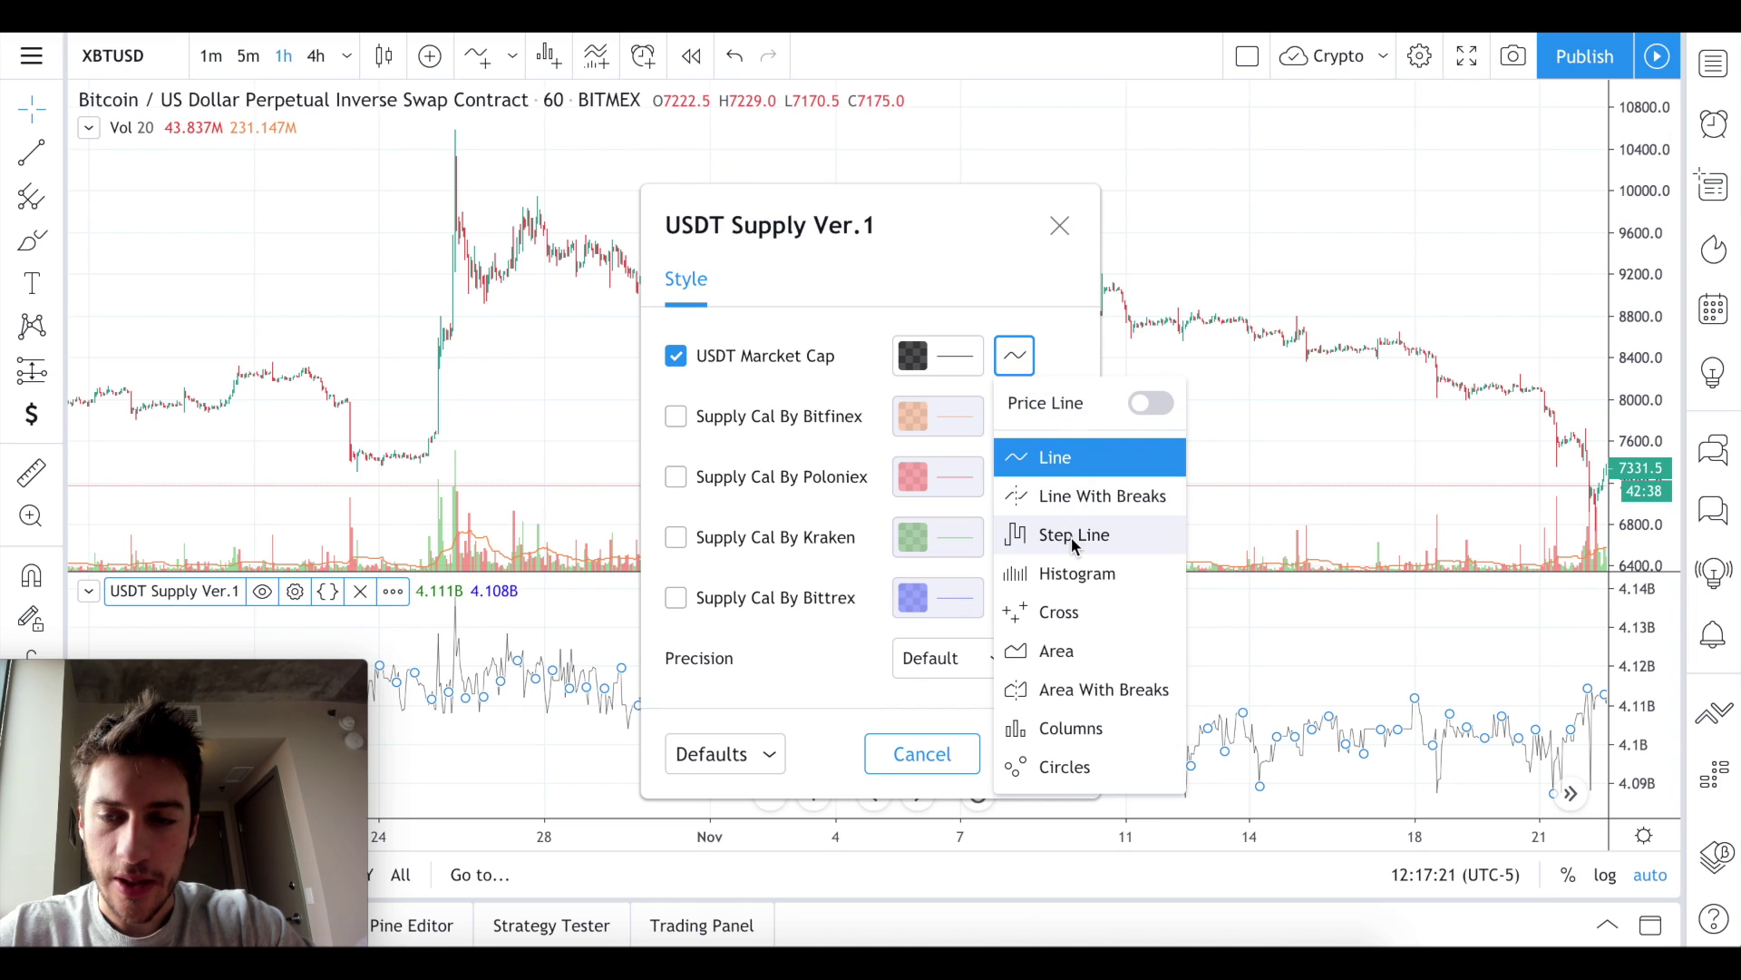
pyautogui.click(1070, 537)
# Try the Histogram and Columns plot types for the USDT Marcket Cap series.
pyautogui.click(1015, 363)
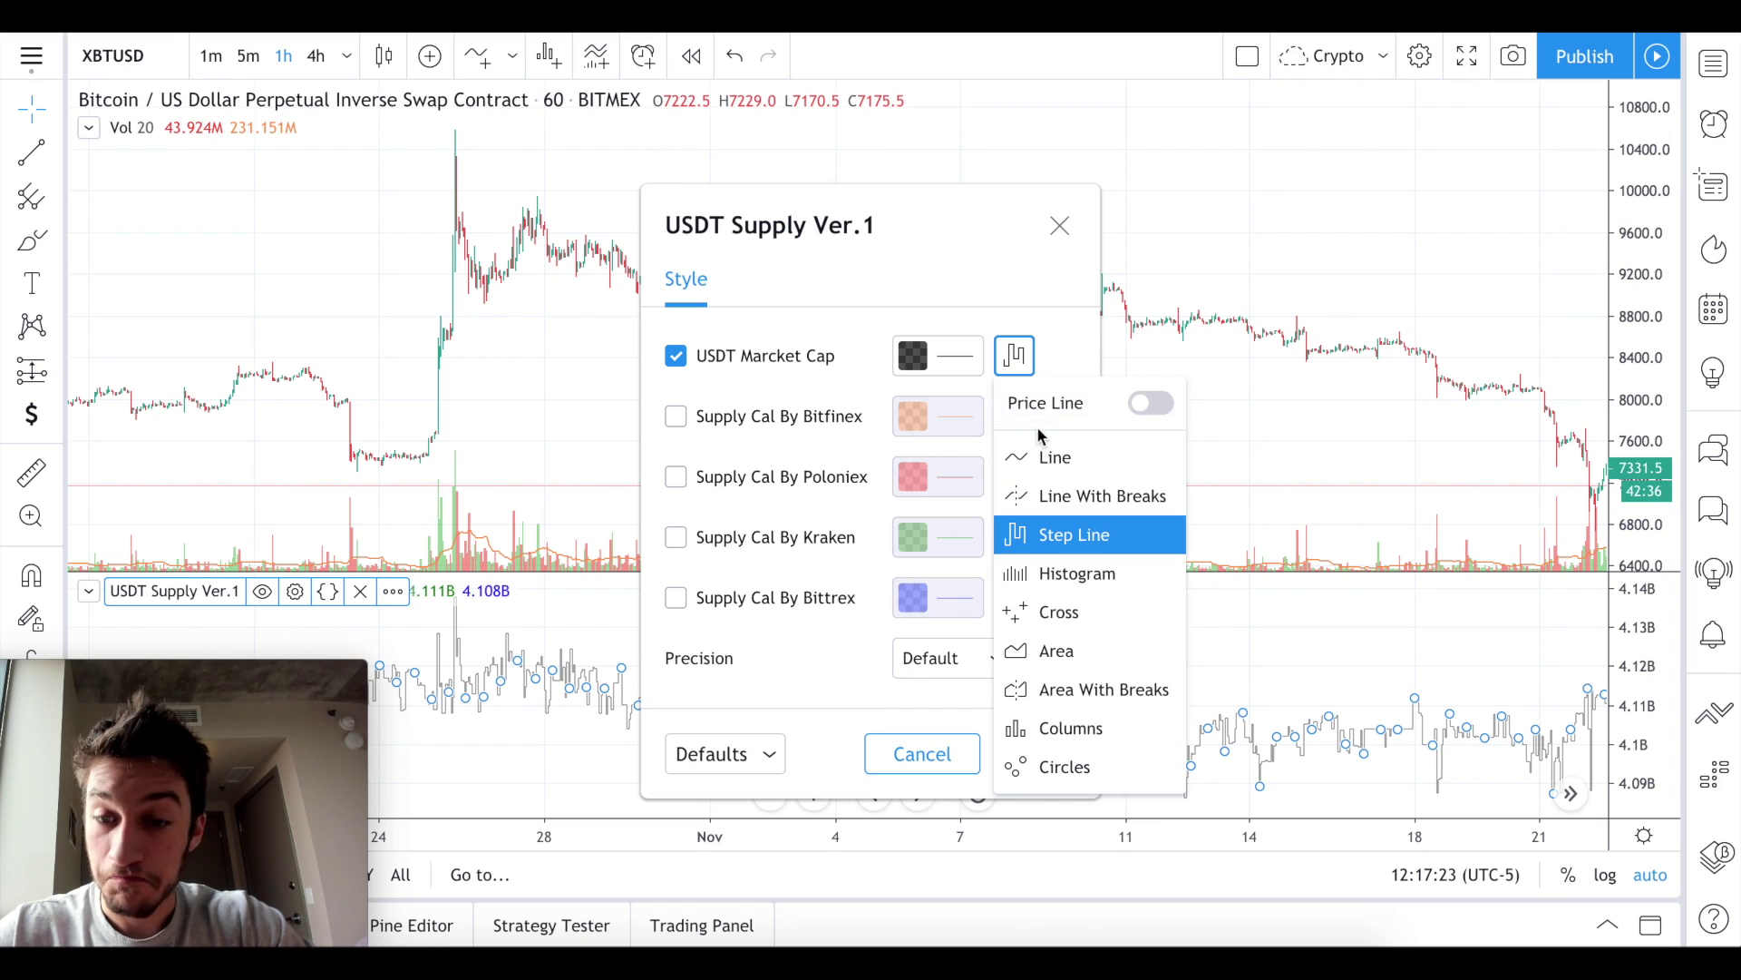
pyautogui.click(1097, 579)
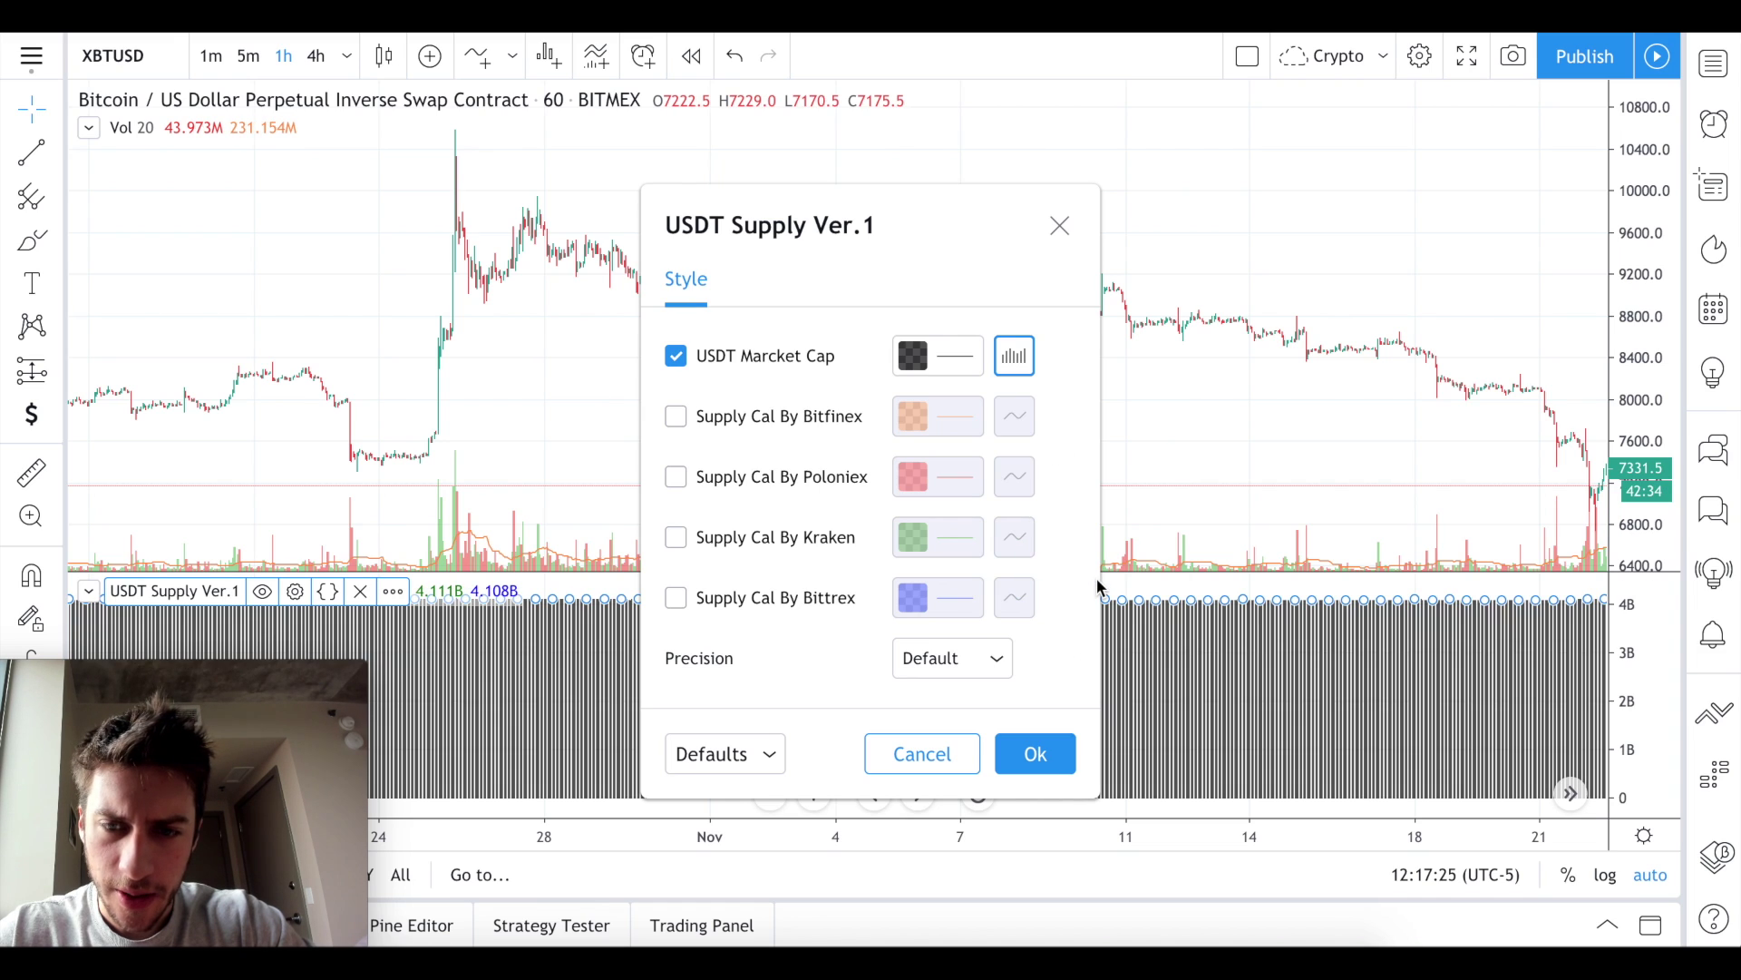
pyautogui.click(1015, 356)
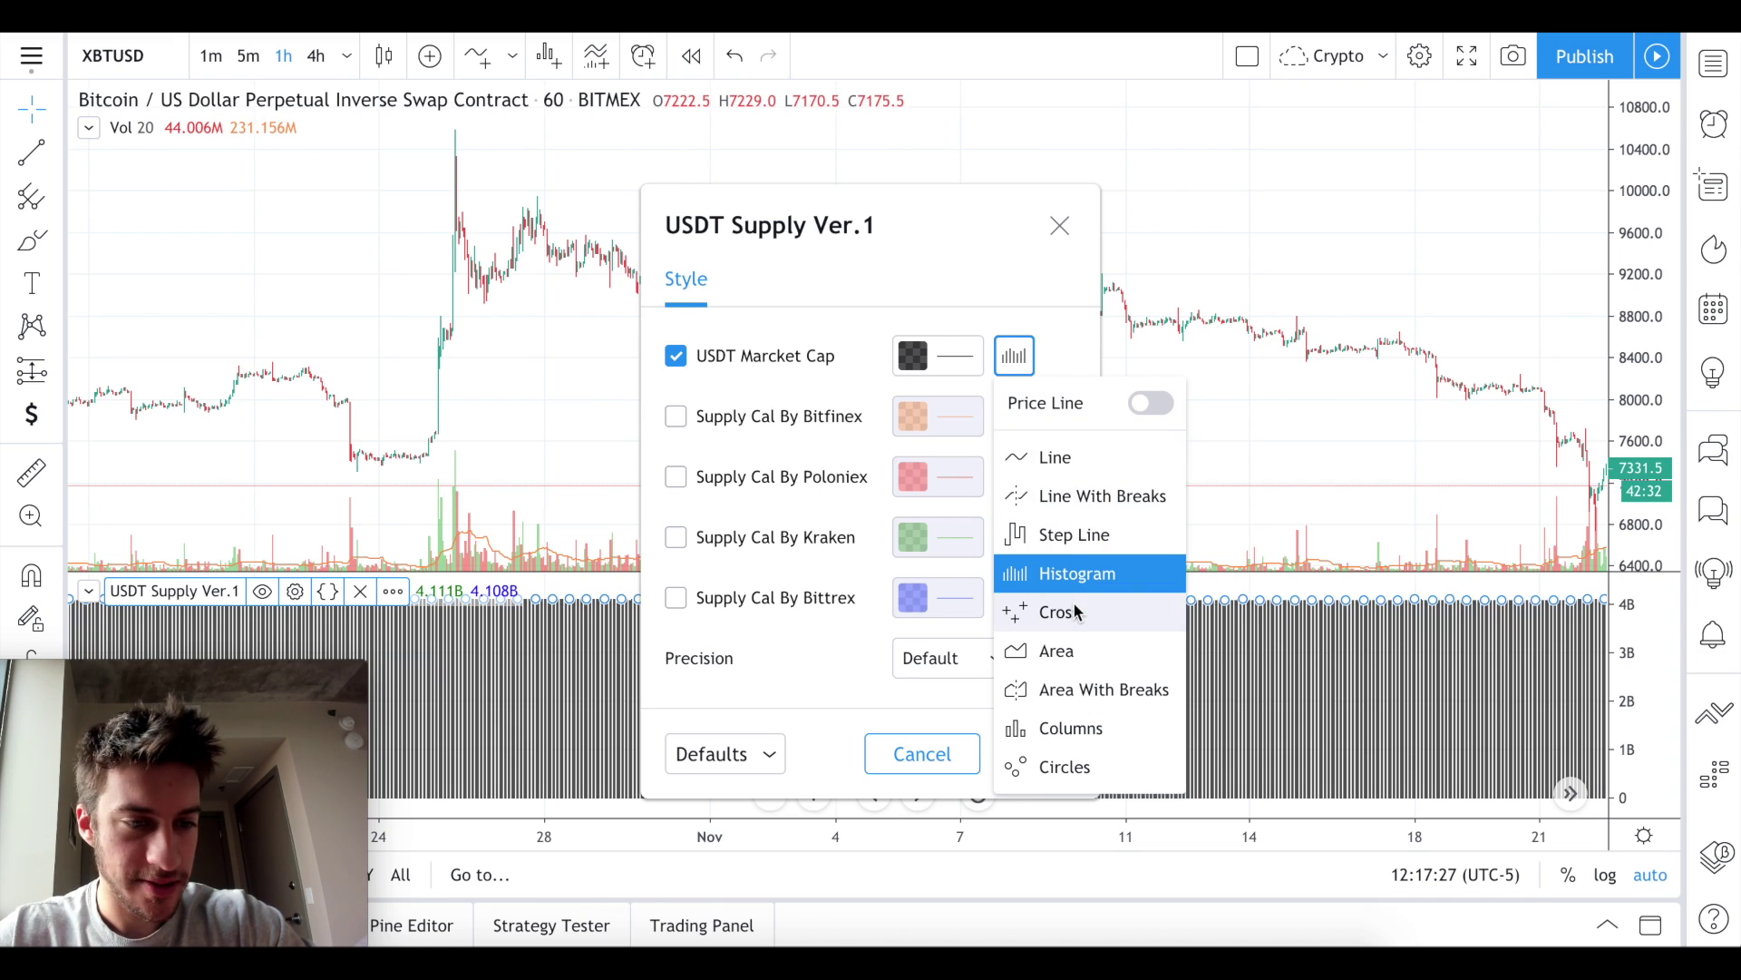
pyautogui.click(1066, 725)
# Return the USDT Marcket Cap plot to Step Line and apply the indicator style settings.
pyautogui.click(1014, 370)
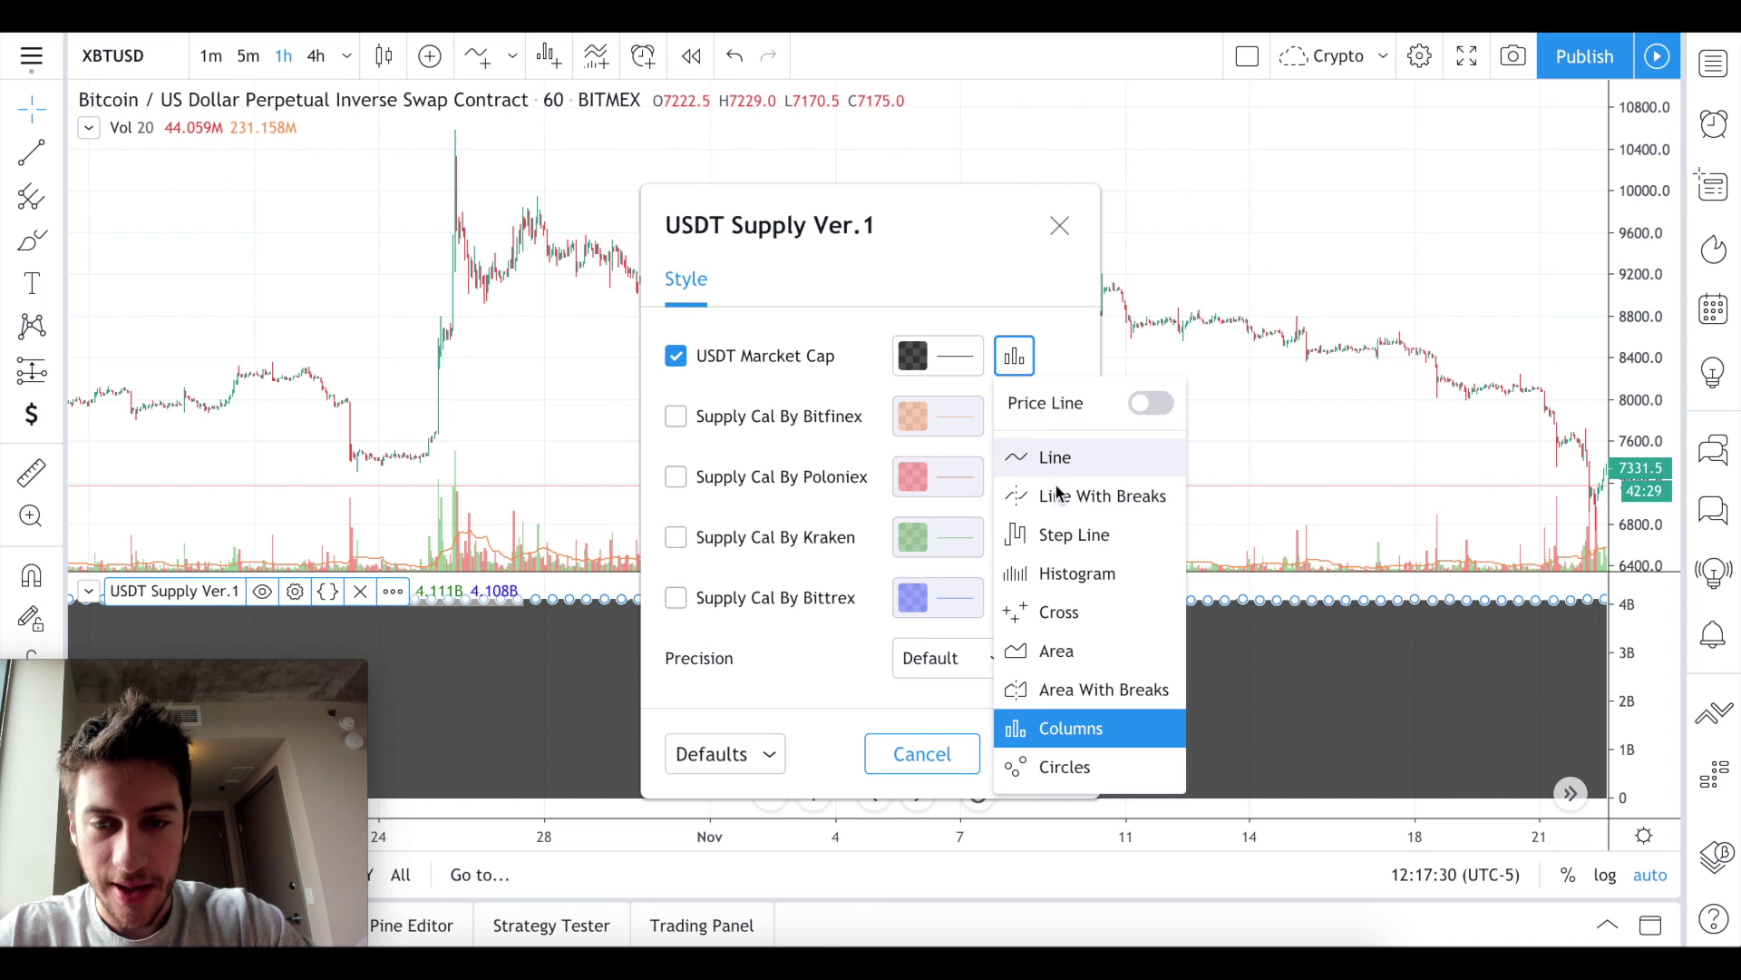
pyautogui.click(1075, 539)
pyautogui.click(1019, 357)
pyautogui.click(1018, 358)
pyautogui.click(1035, 754)
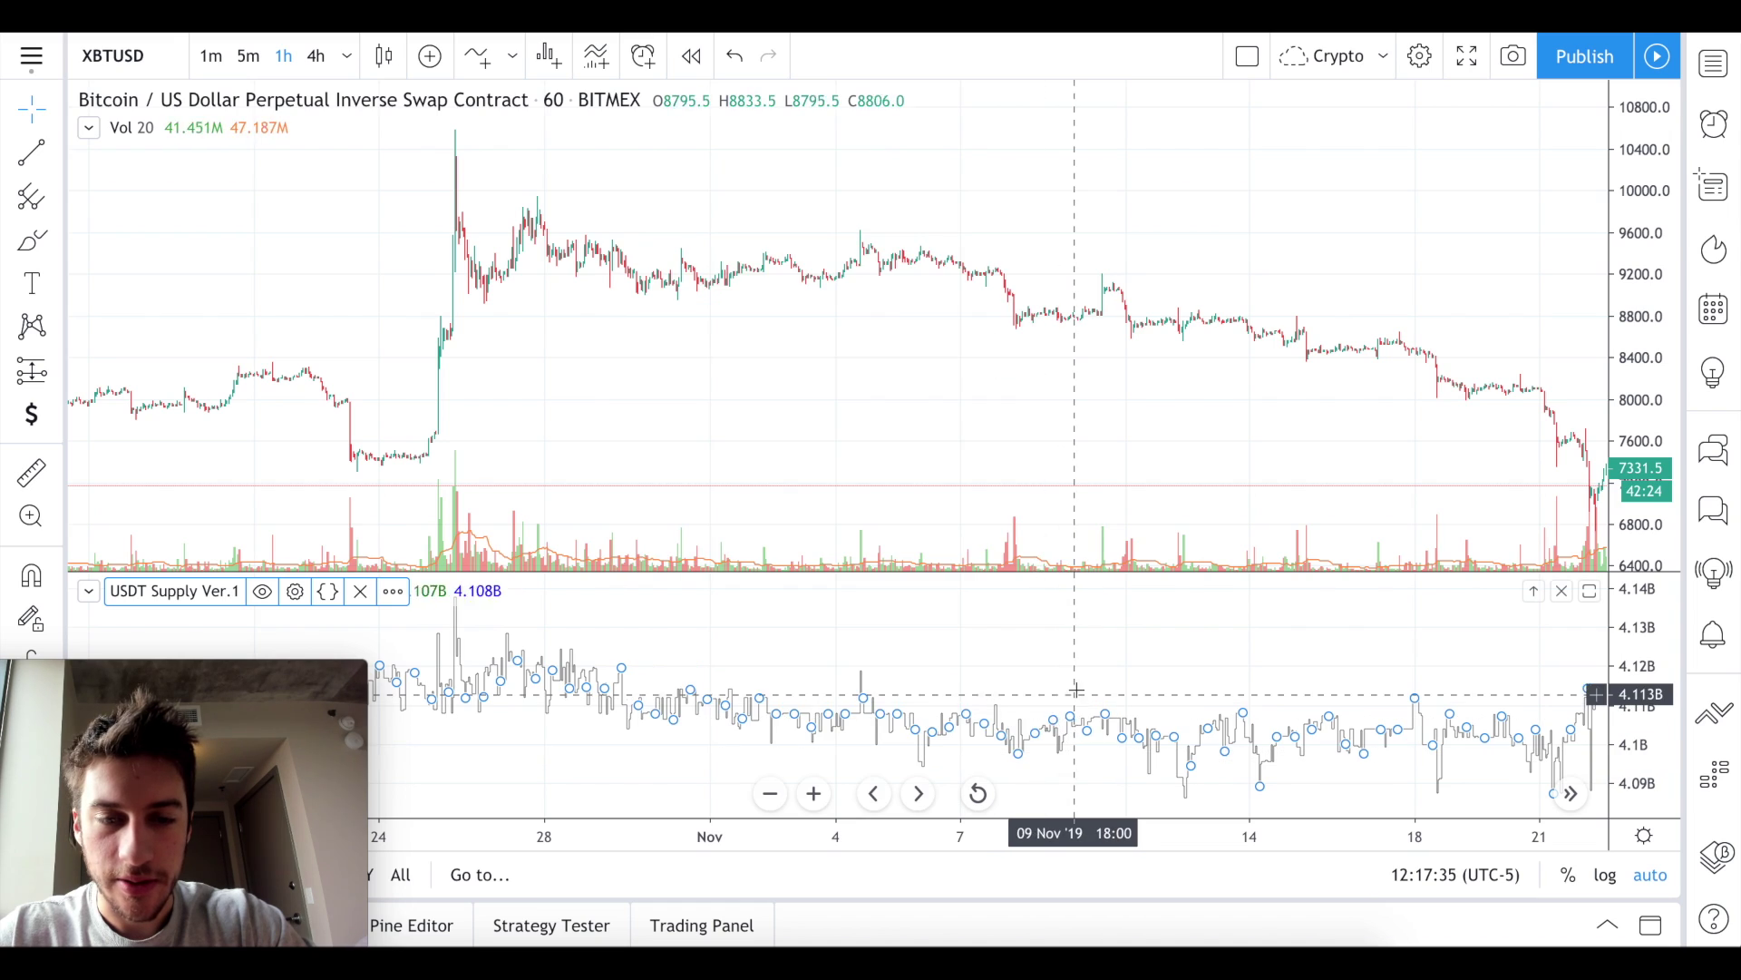
# Examine the USDT supply against the falling Bitcoin price between 18 and 25 November 2019.
pyautogui.hscroll(10, 1076, 689)
pyautogui.scroll(5, 1076, 689)
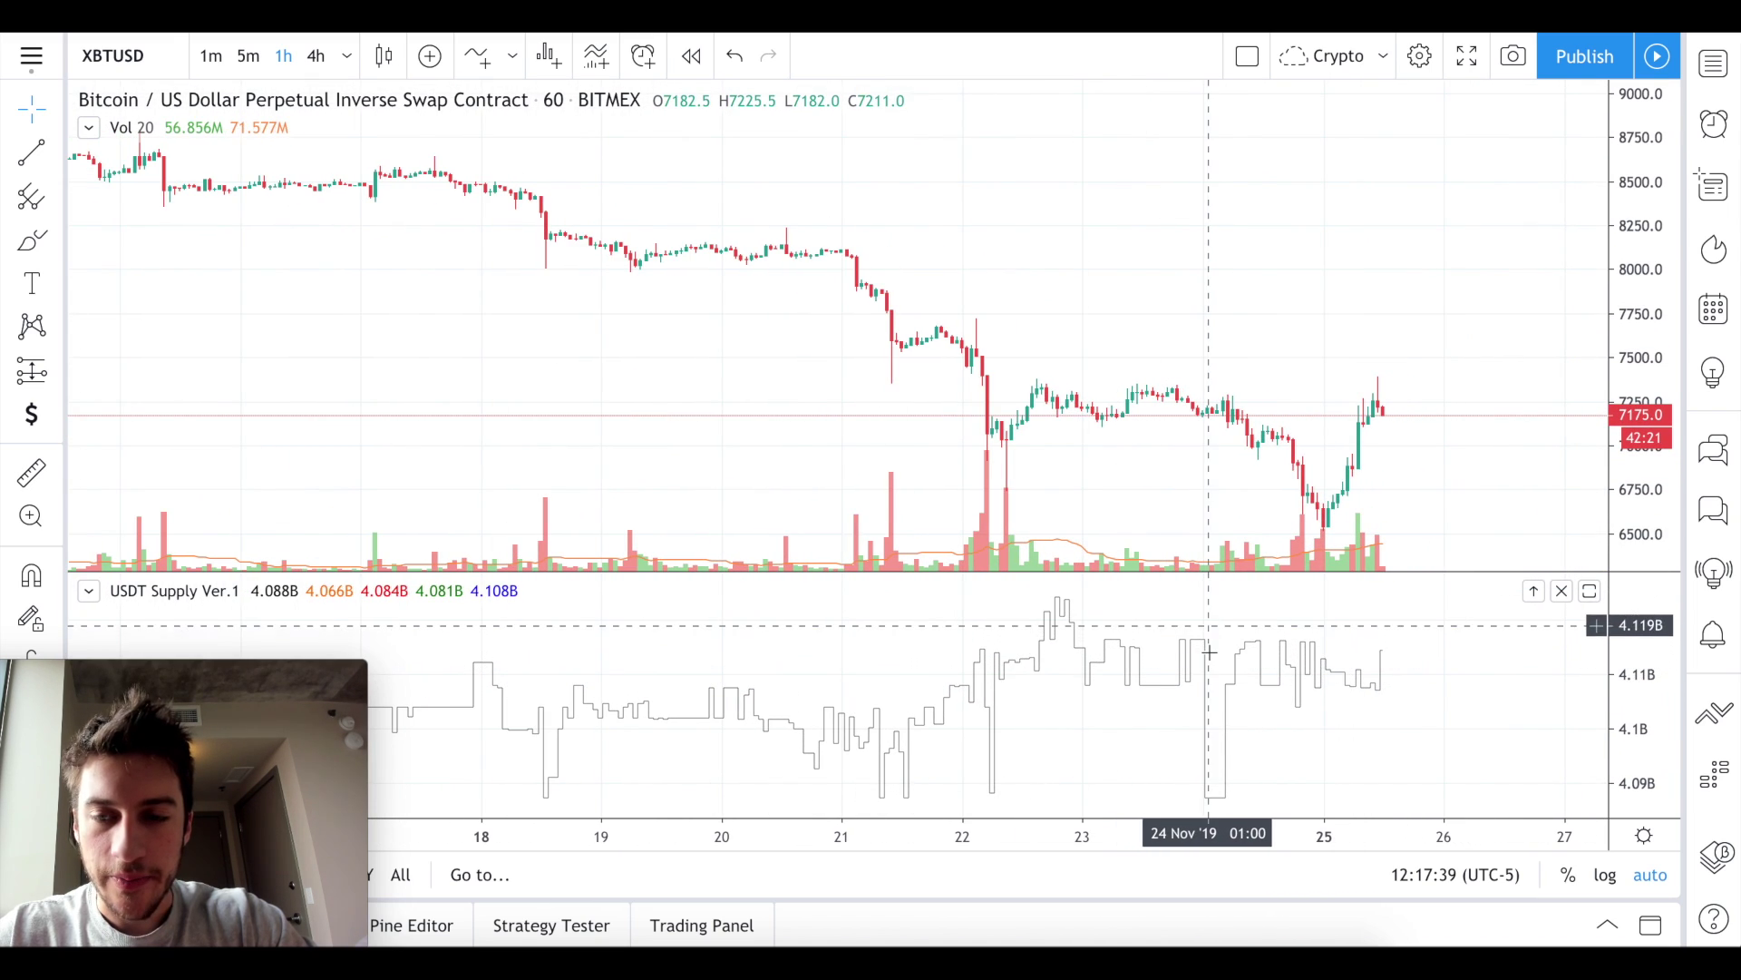
pyautogui.scroll(-10, 1209, 652)
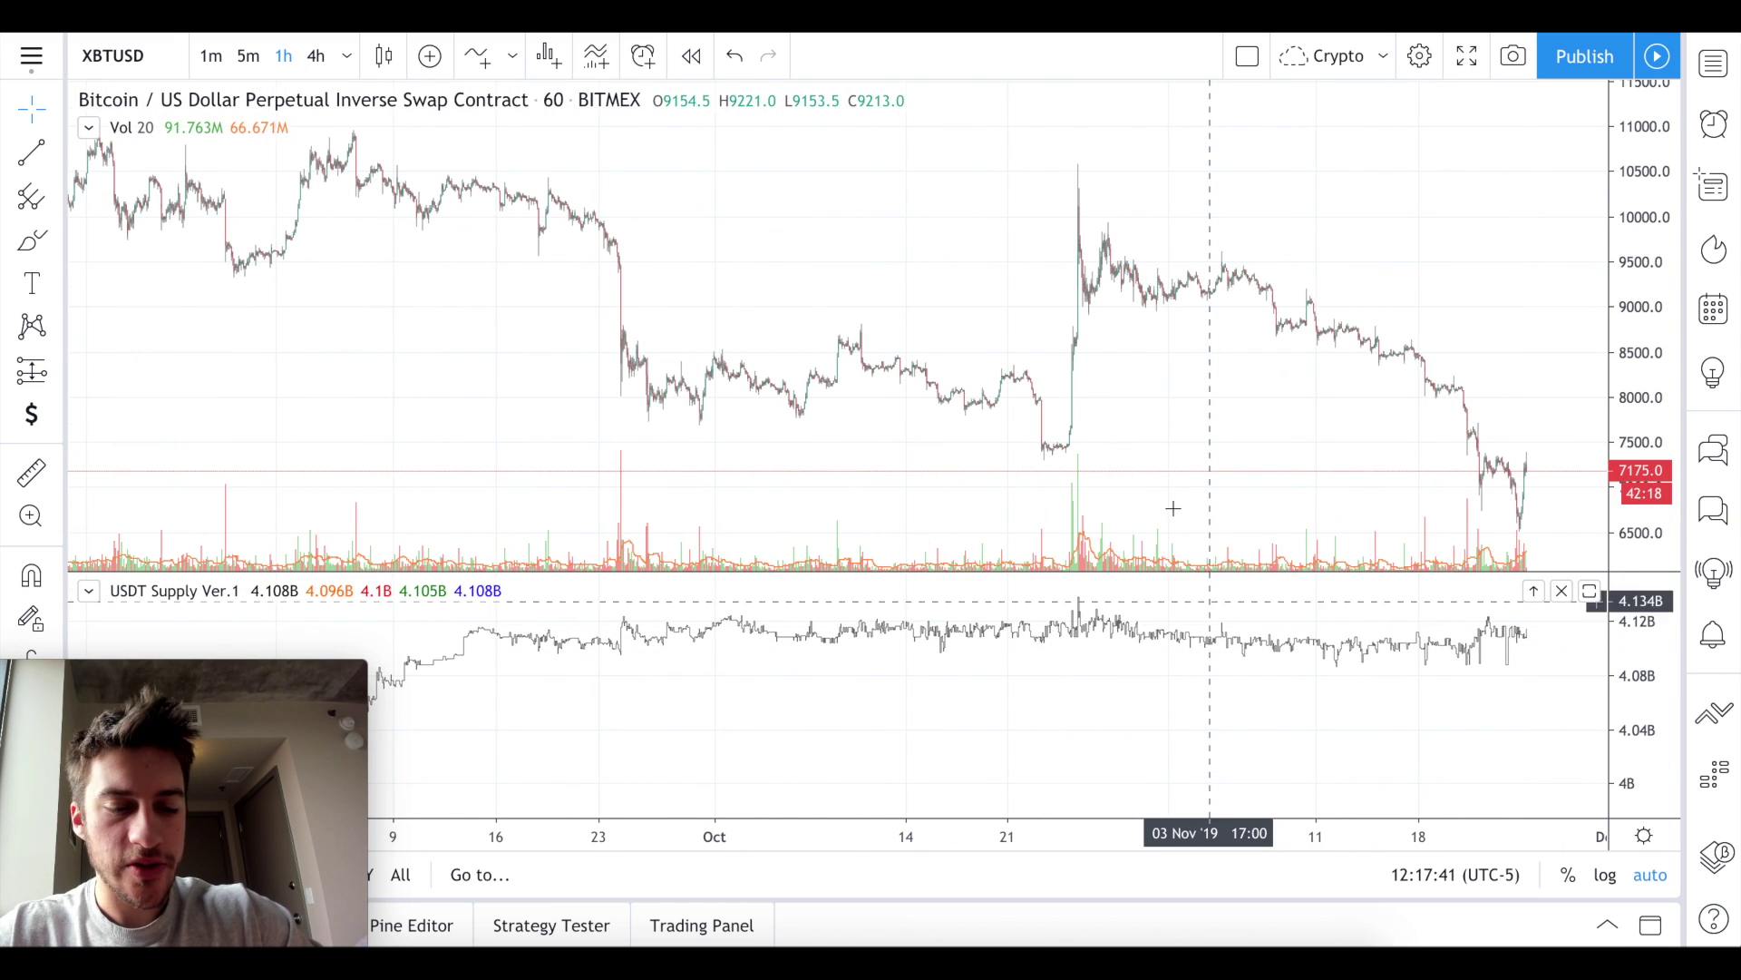
# Switch the chart to the daily interval and show the Bitcoin price and USDT supply from late 2017 to 2019.
pyautogui.write('1d')
pyautogui.press('Return')
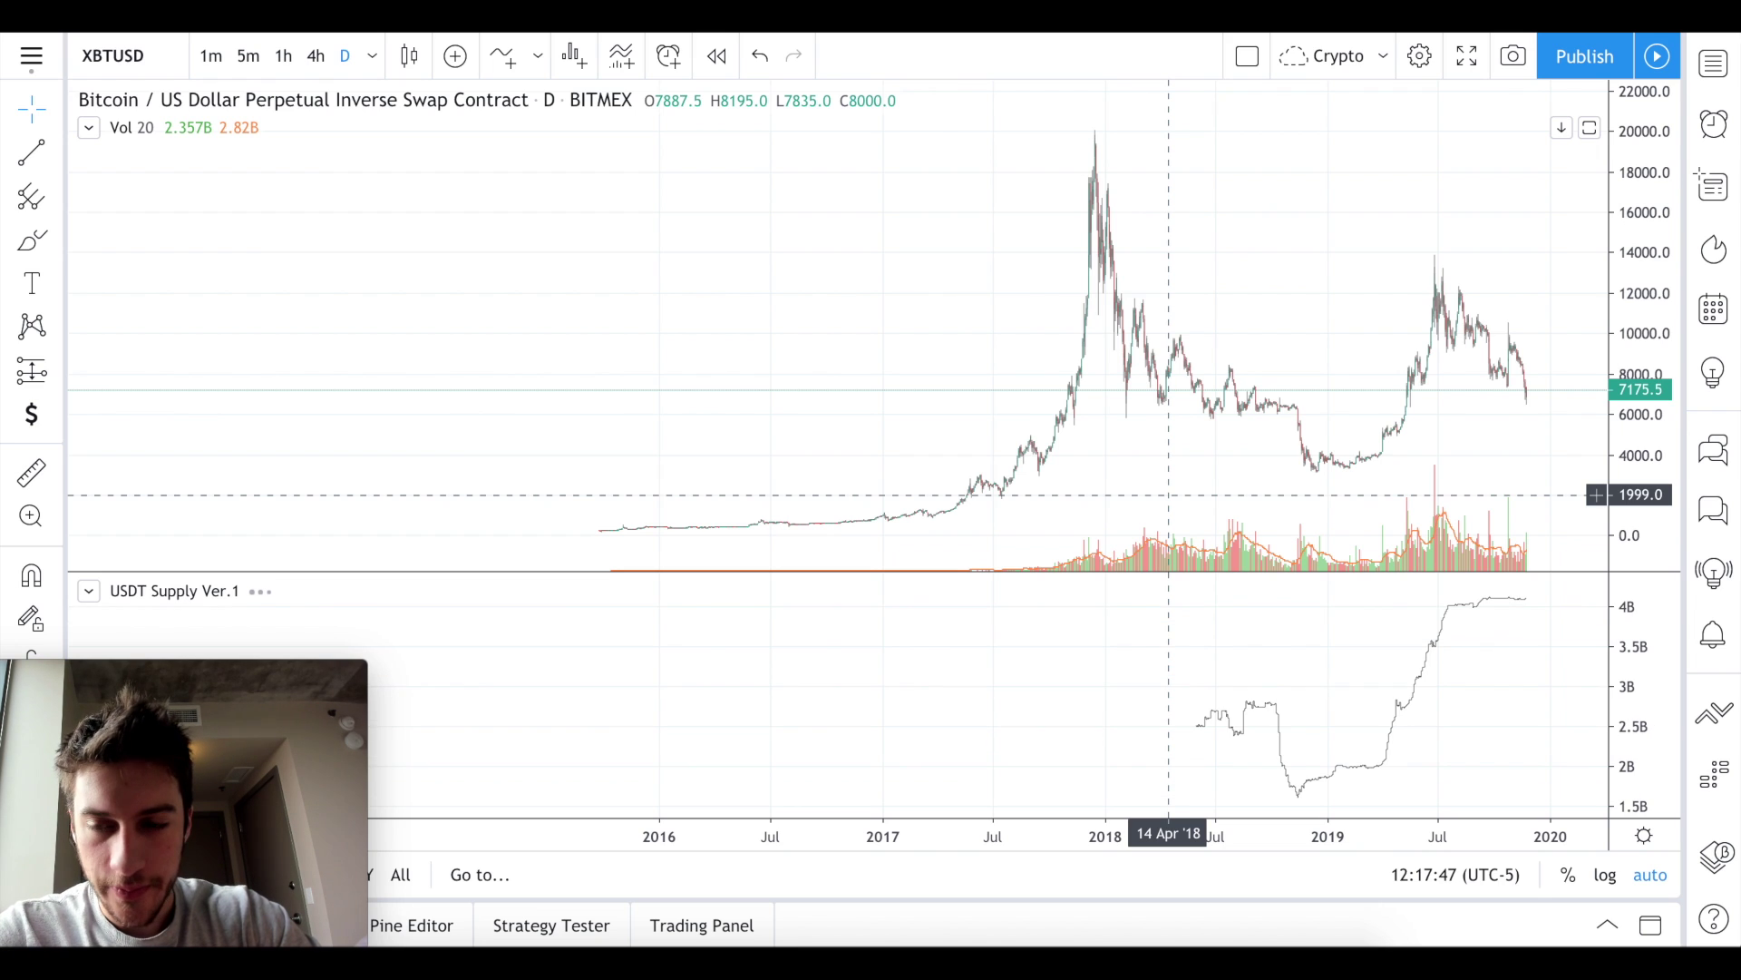
pyautogui.scroll(8, 1169, 495)
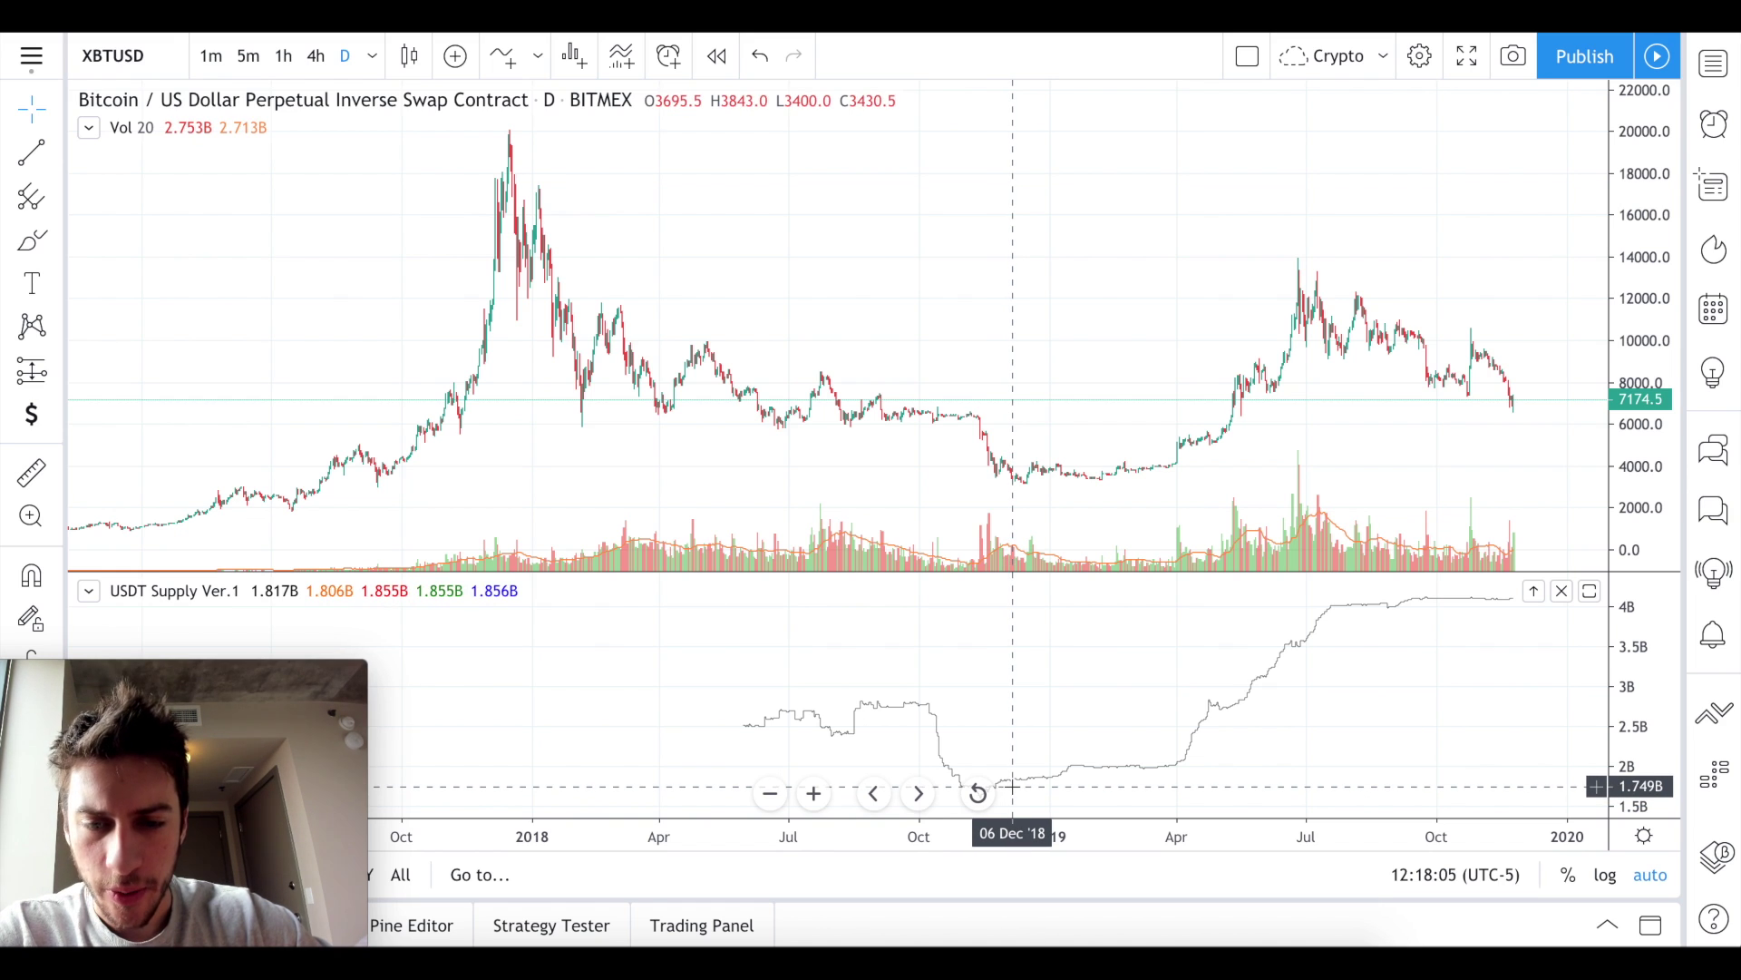
# Measure the October 2018 drop in USDT supply, then clear the measurement.
pyautogui.scroll(2, 1013, 788)
pyautogui.keyDown('shift'); pyautogui.click(907, 702); pyautogui.keyUp('shift')
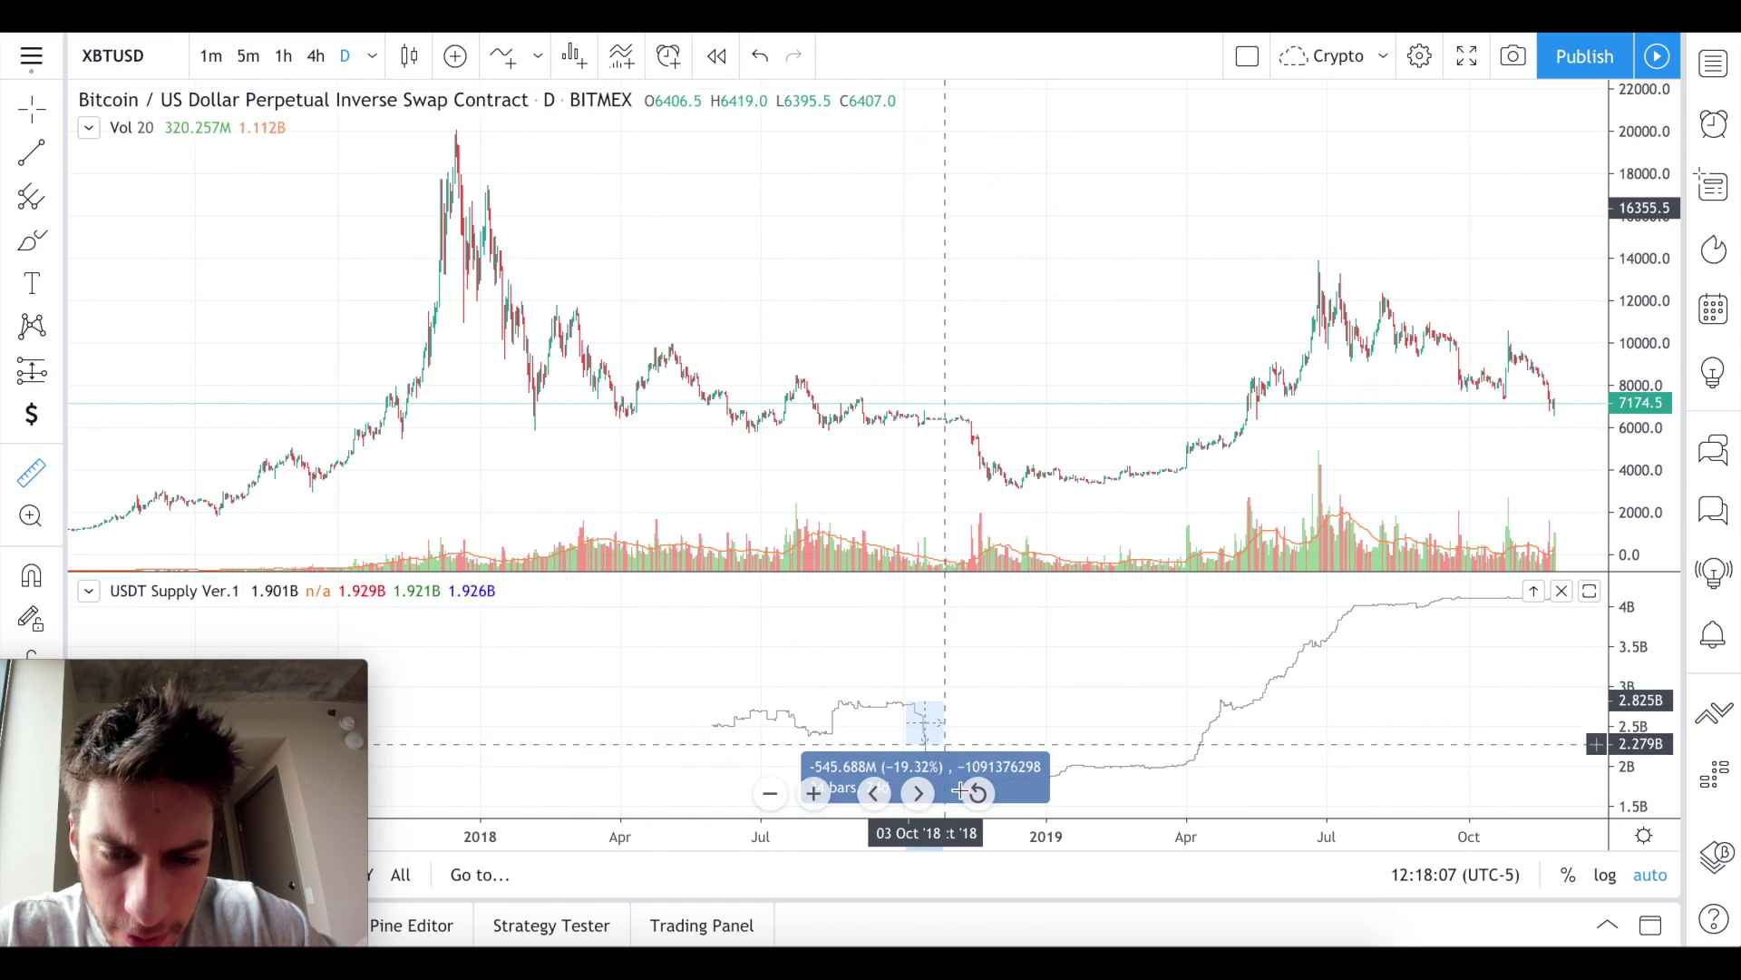
pyautogui.scroll(4, 1048, 782)
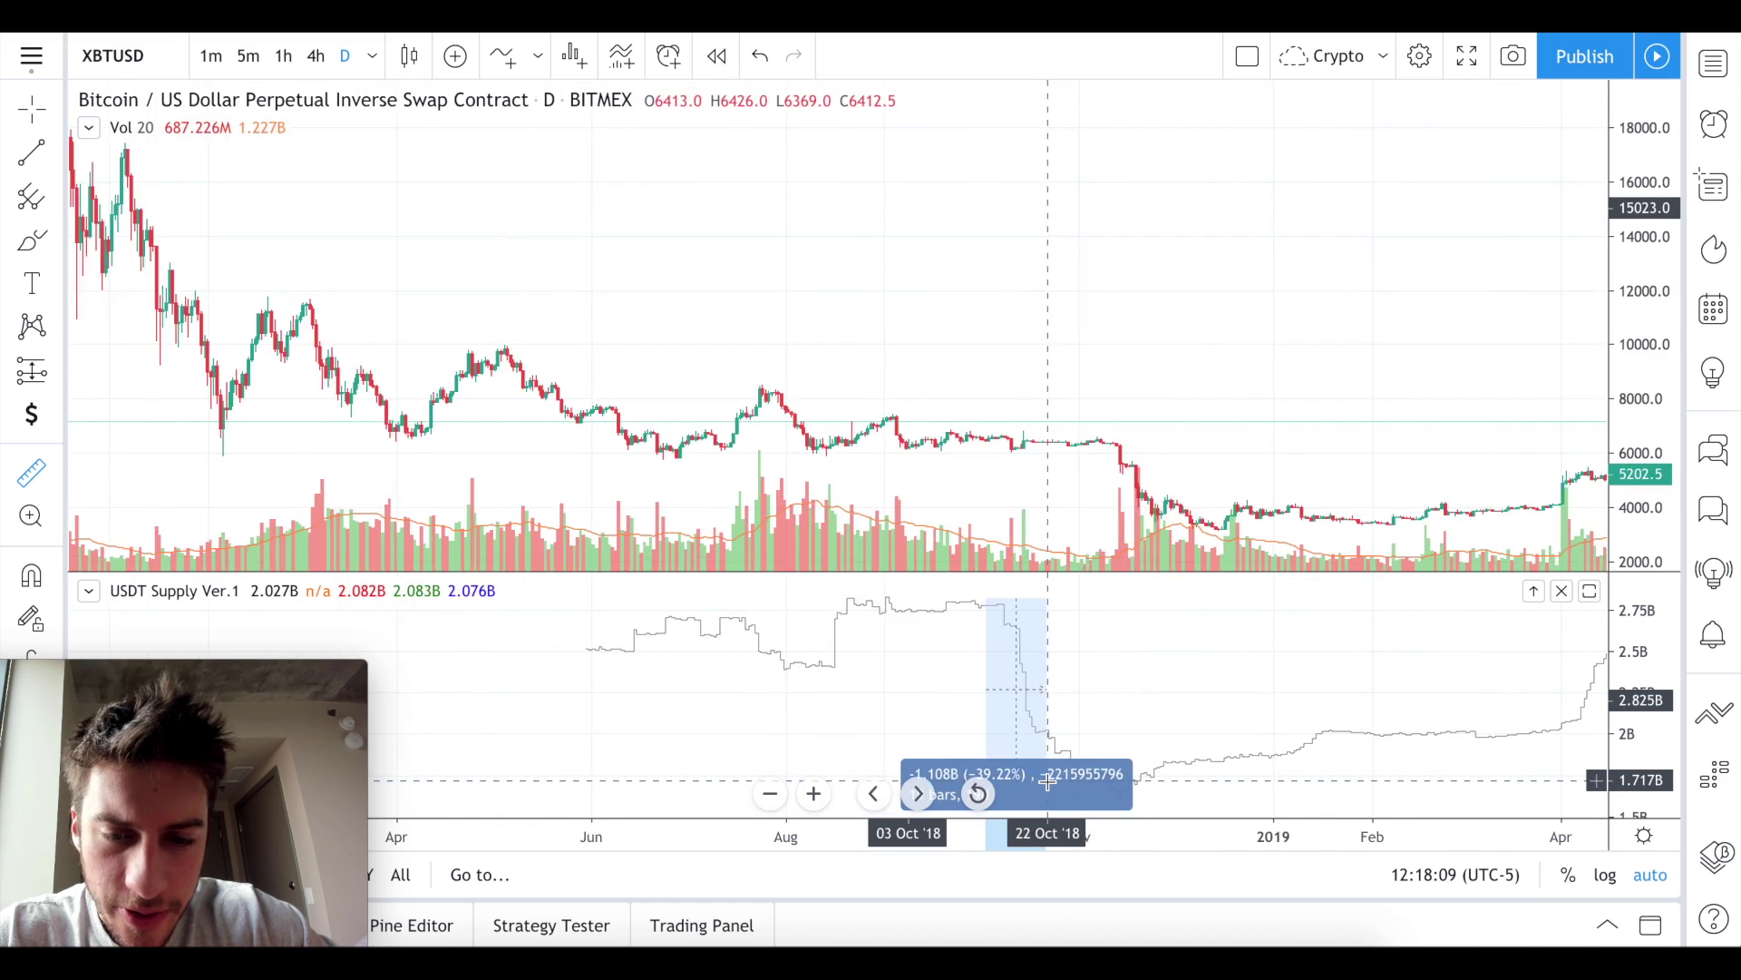
pyautogui.hscroll(3, 635, 662)
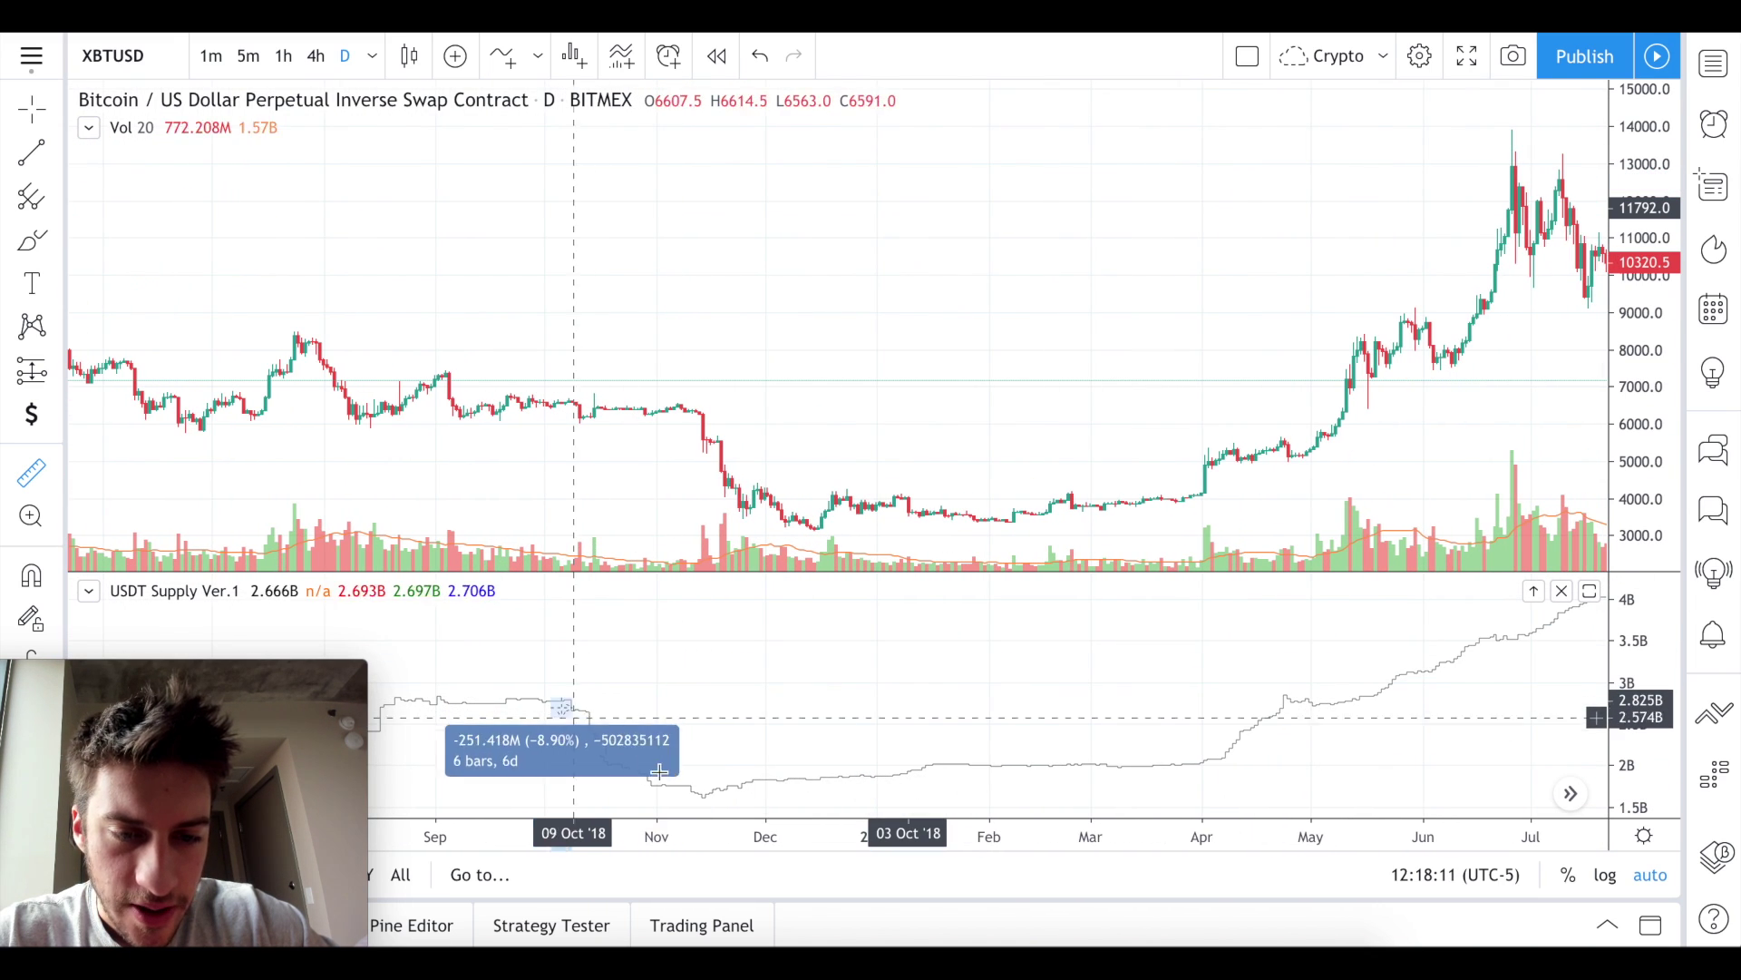
pyautogui.press('Escape')
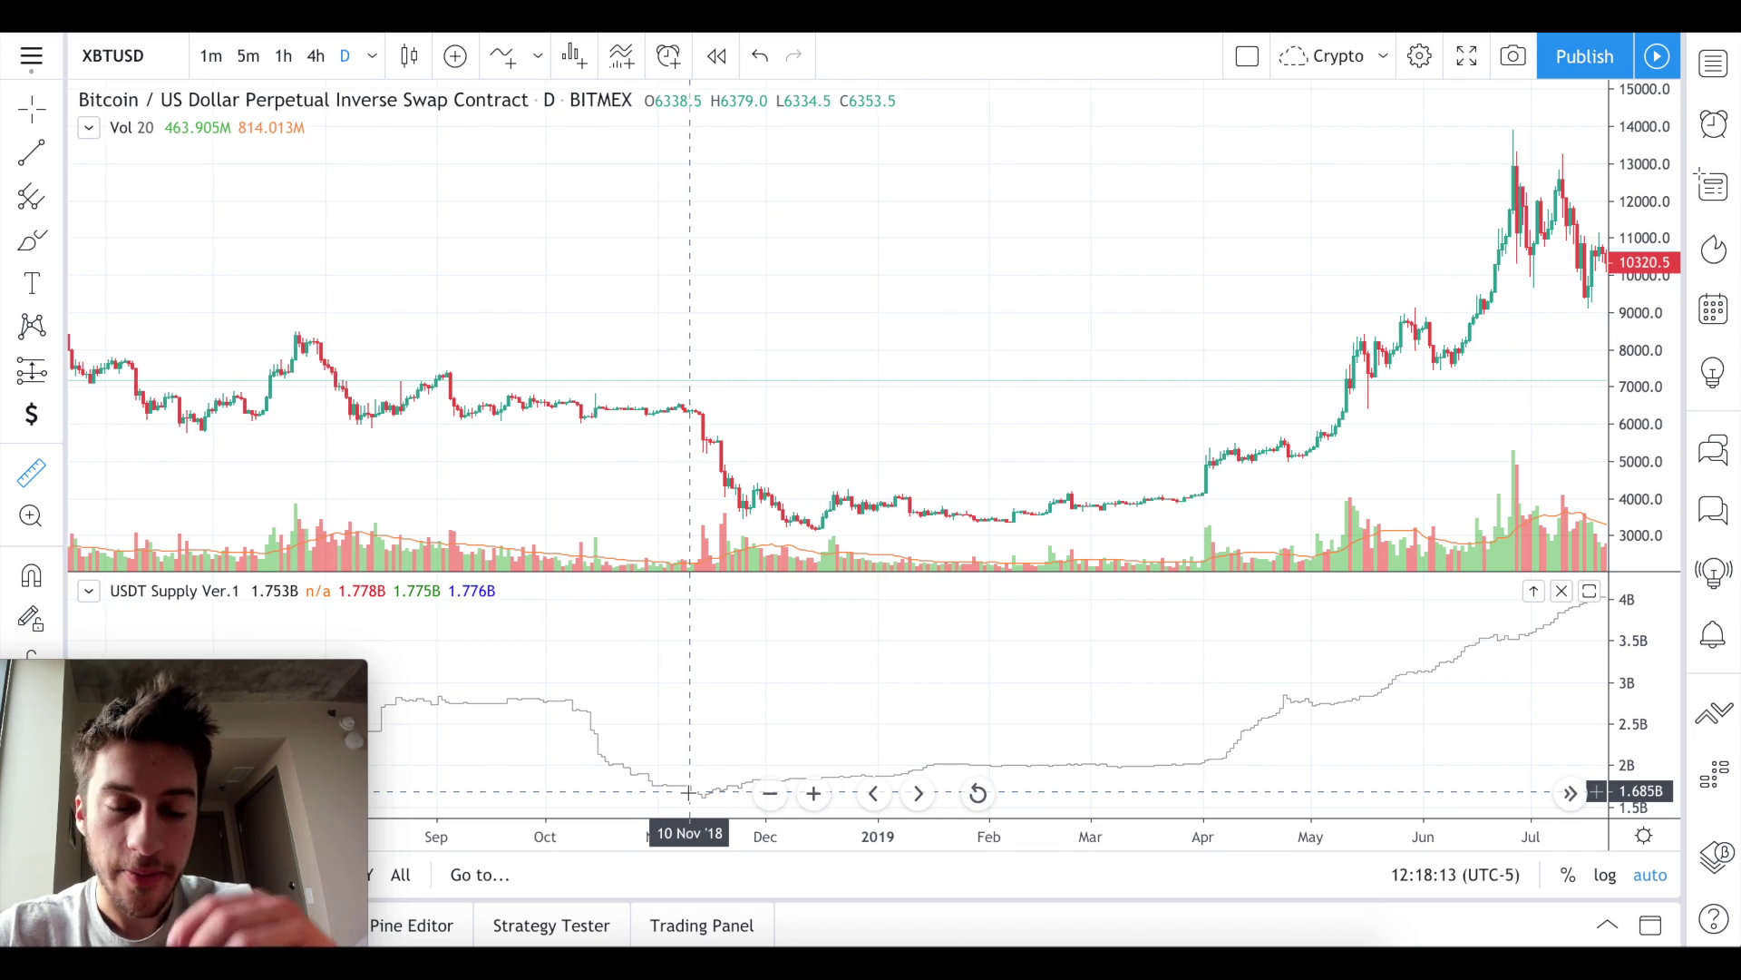
# Compare the November 2018 Bitcoin price fall and the August 2018 USDT supply rise across the two panes.
pyautogui.scroll(-5, 689, 793)
pyautogui.scroll(-1, 688, 793)
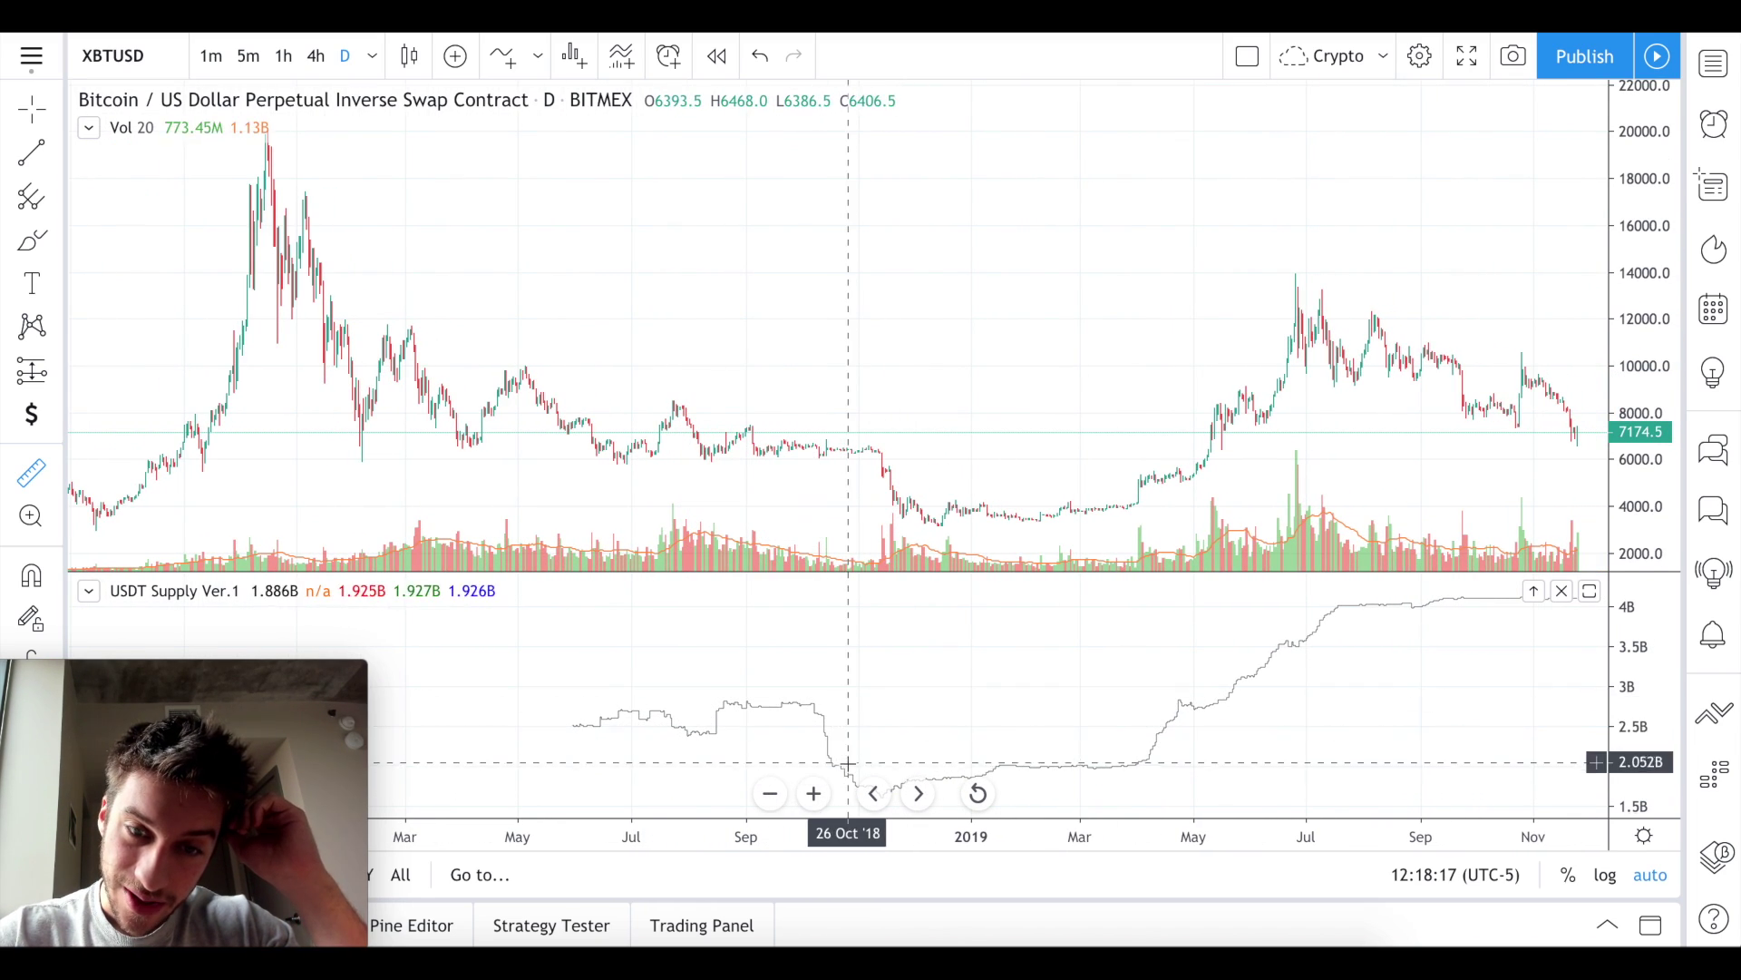
pyautogui.moveTo(864, 445); pyautogui.dragTo(892, 555)
pyautogui.scroll(-2, 861, 589)
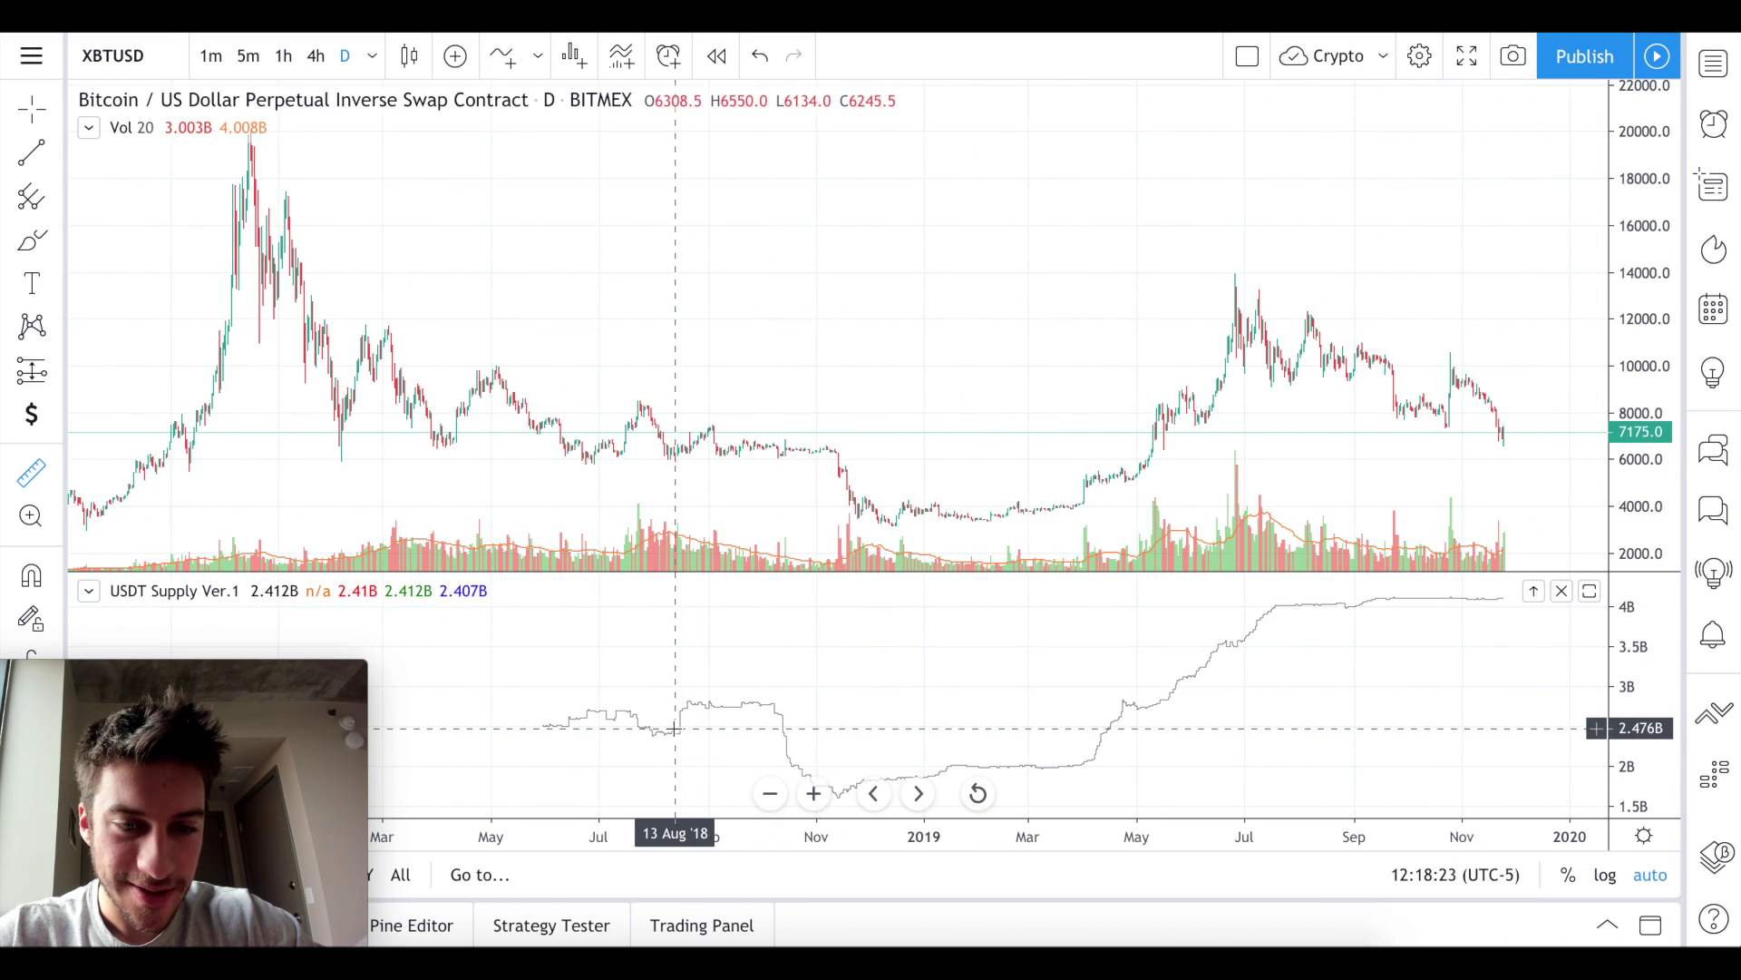
pyautogui.moveTo(675, 733); pyautogui.dragTo(684, 694)
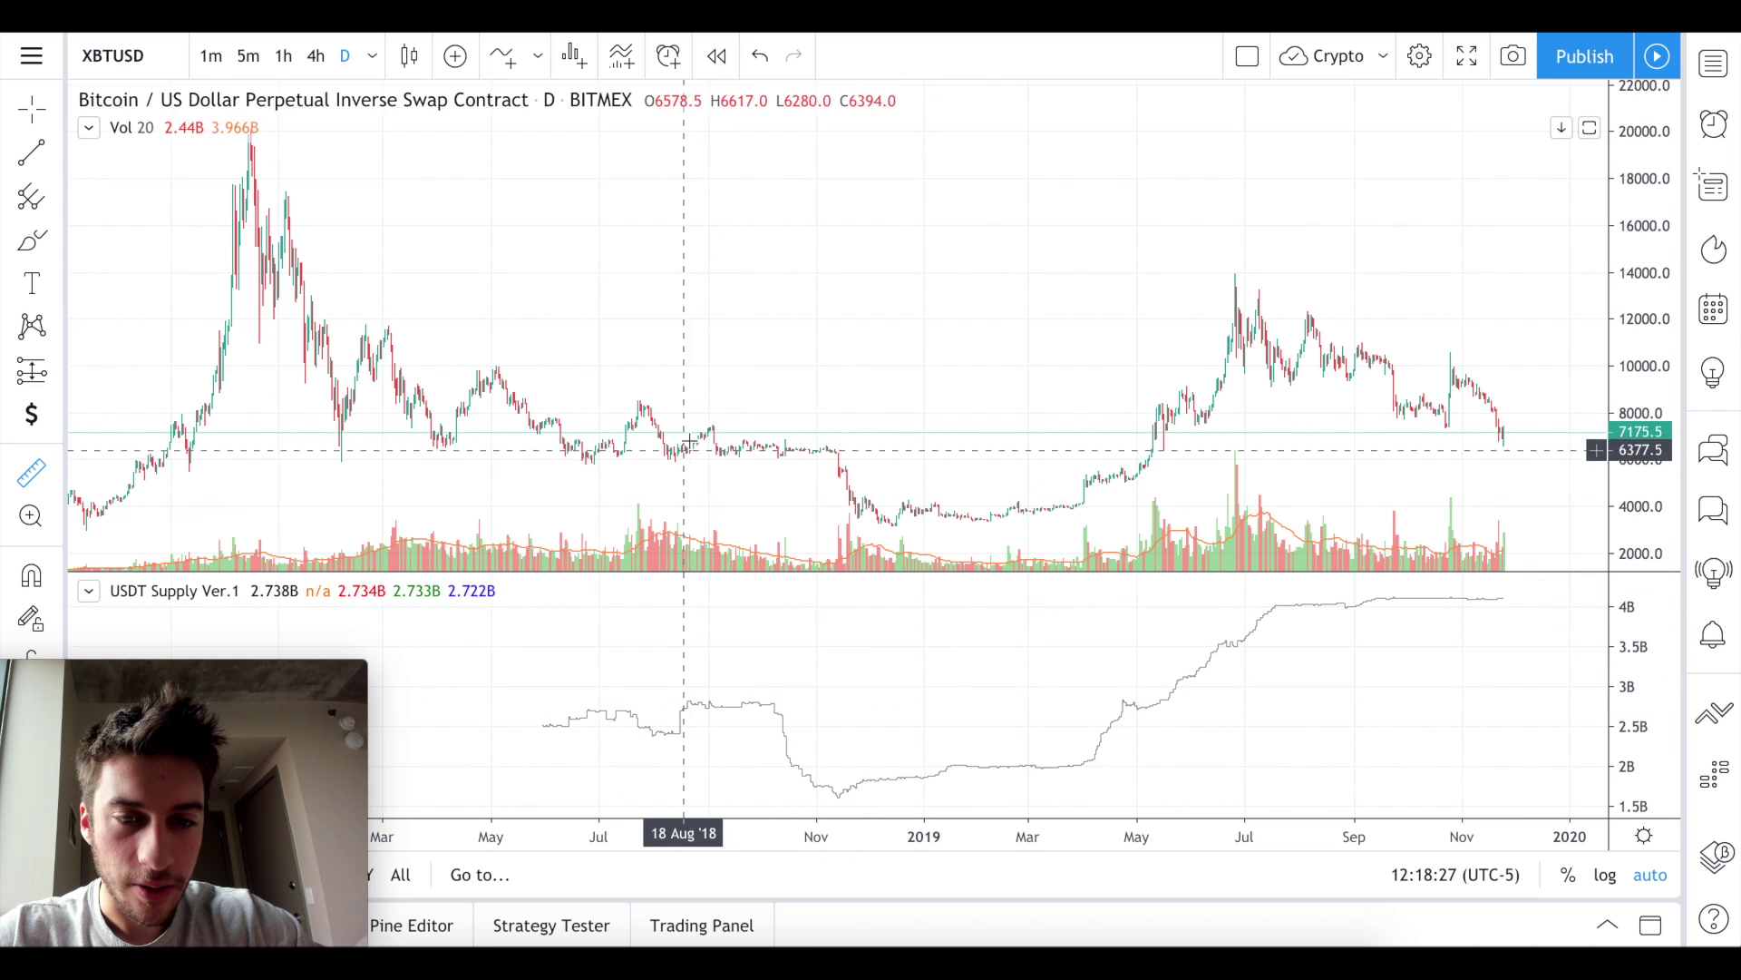
# Compare the growth of USDT supply with the daily Bitcoin price from spring to autumn 2019.
pyautogui.scroll(5, 682, 583)
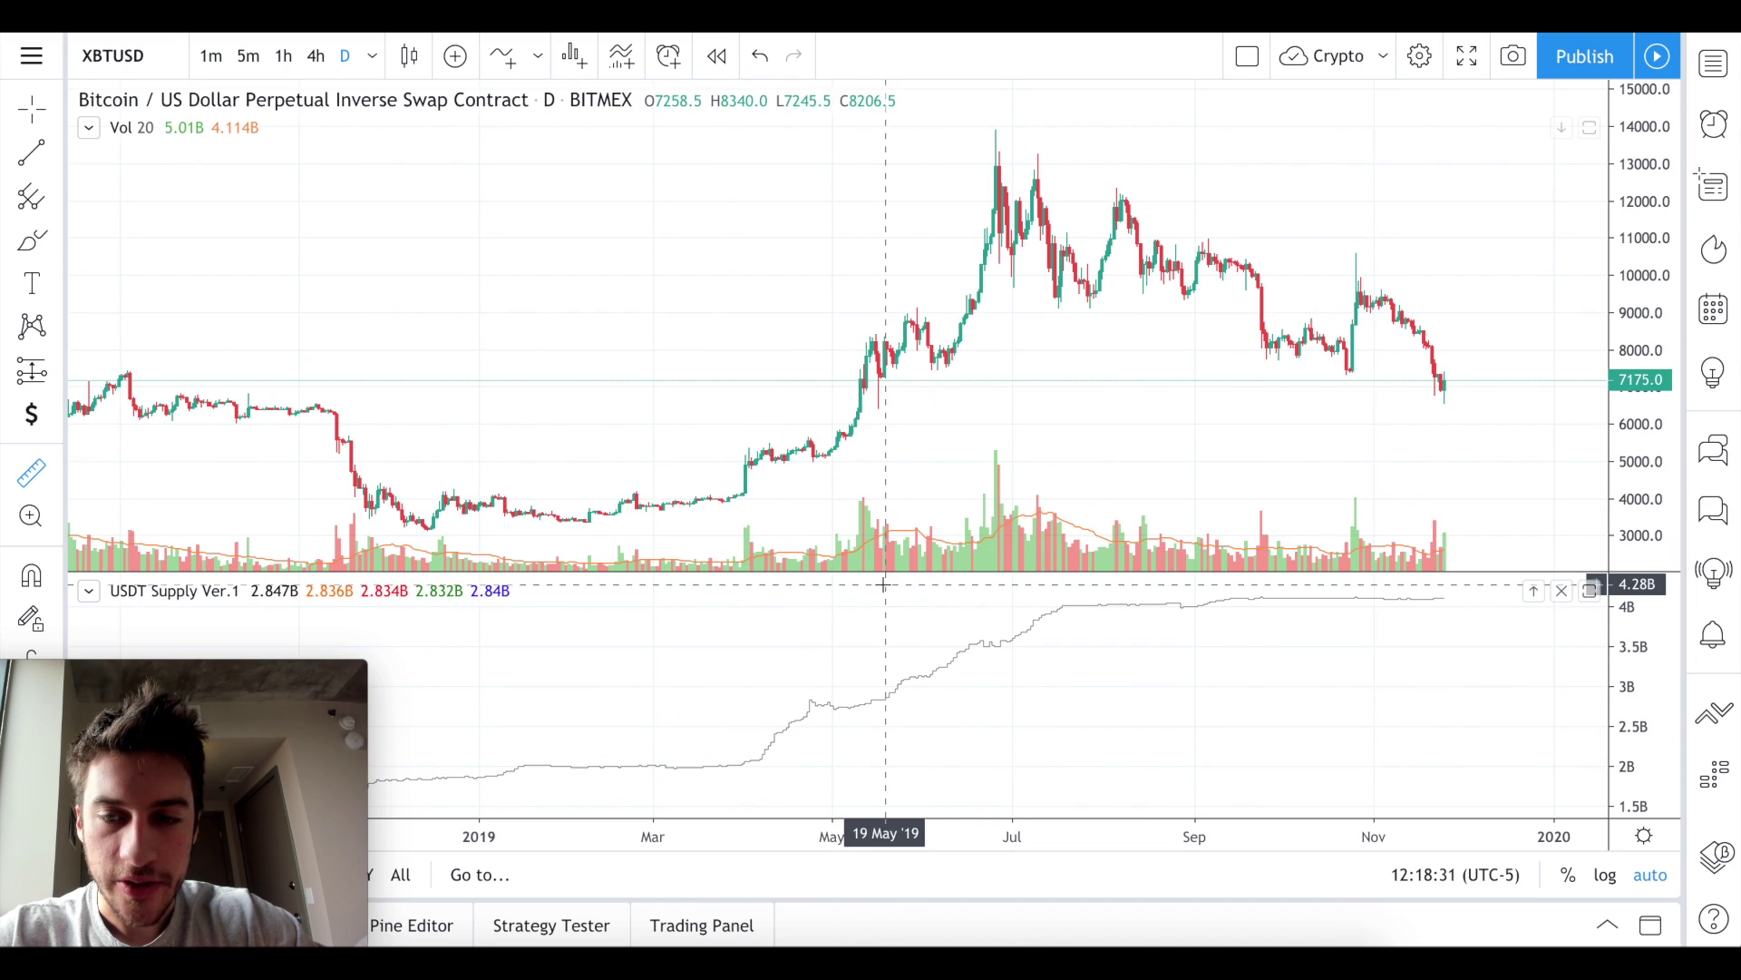
pyautogui.scroll(5, 884, 585)
pyautogui.scroll(5, 920, 704)
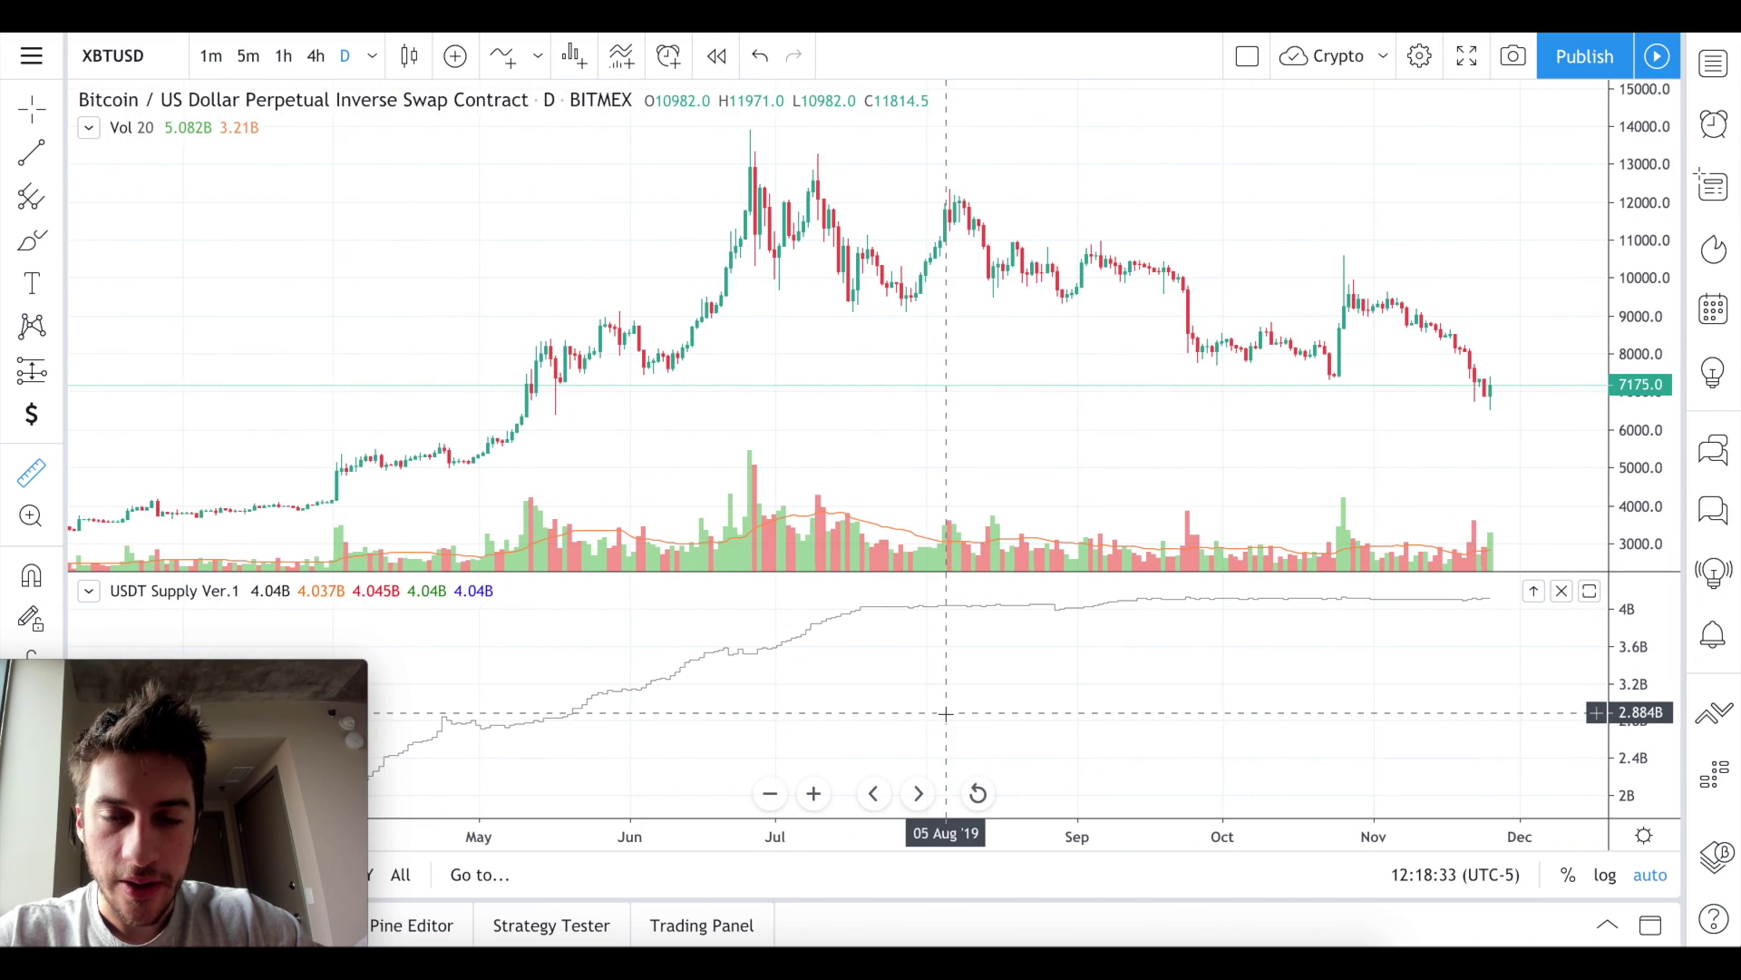
pyautogui.scroll(5, 944, 714)
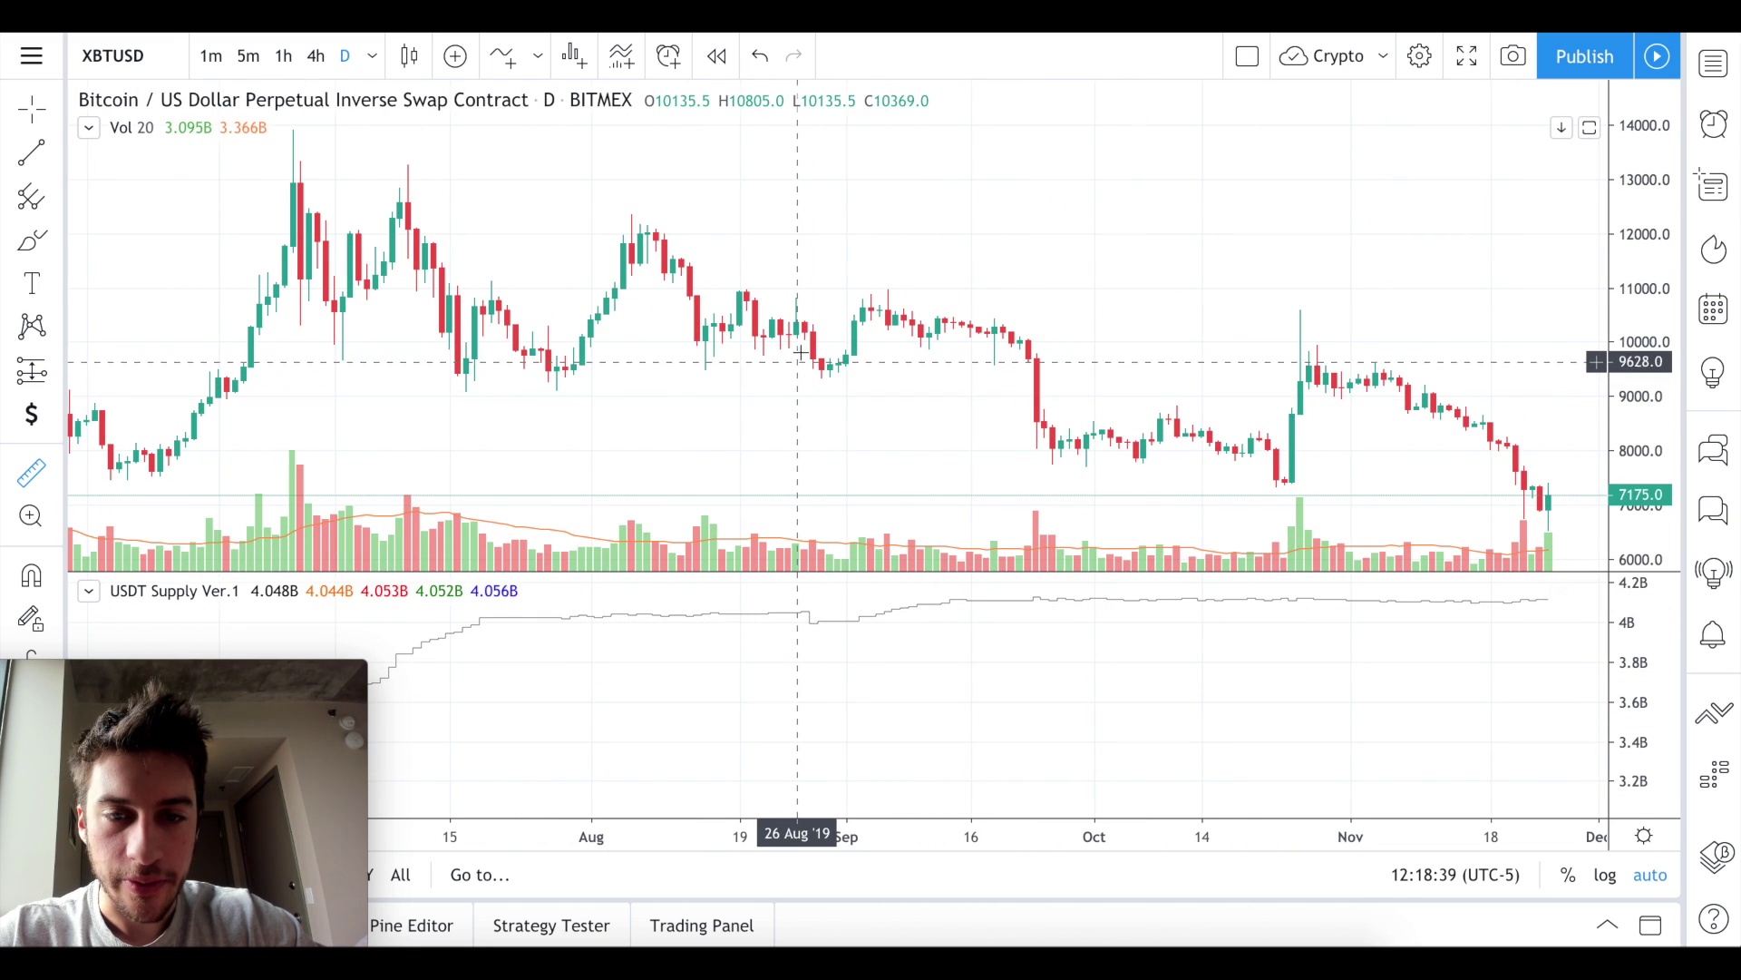
# Review the October 2018 USDT supply drop within the full 2018 to 2019 daily price history.
pyautogui.scroll(-15, 860, 464)
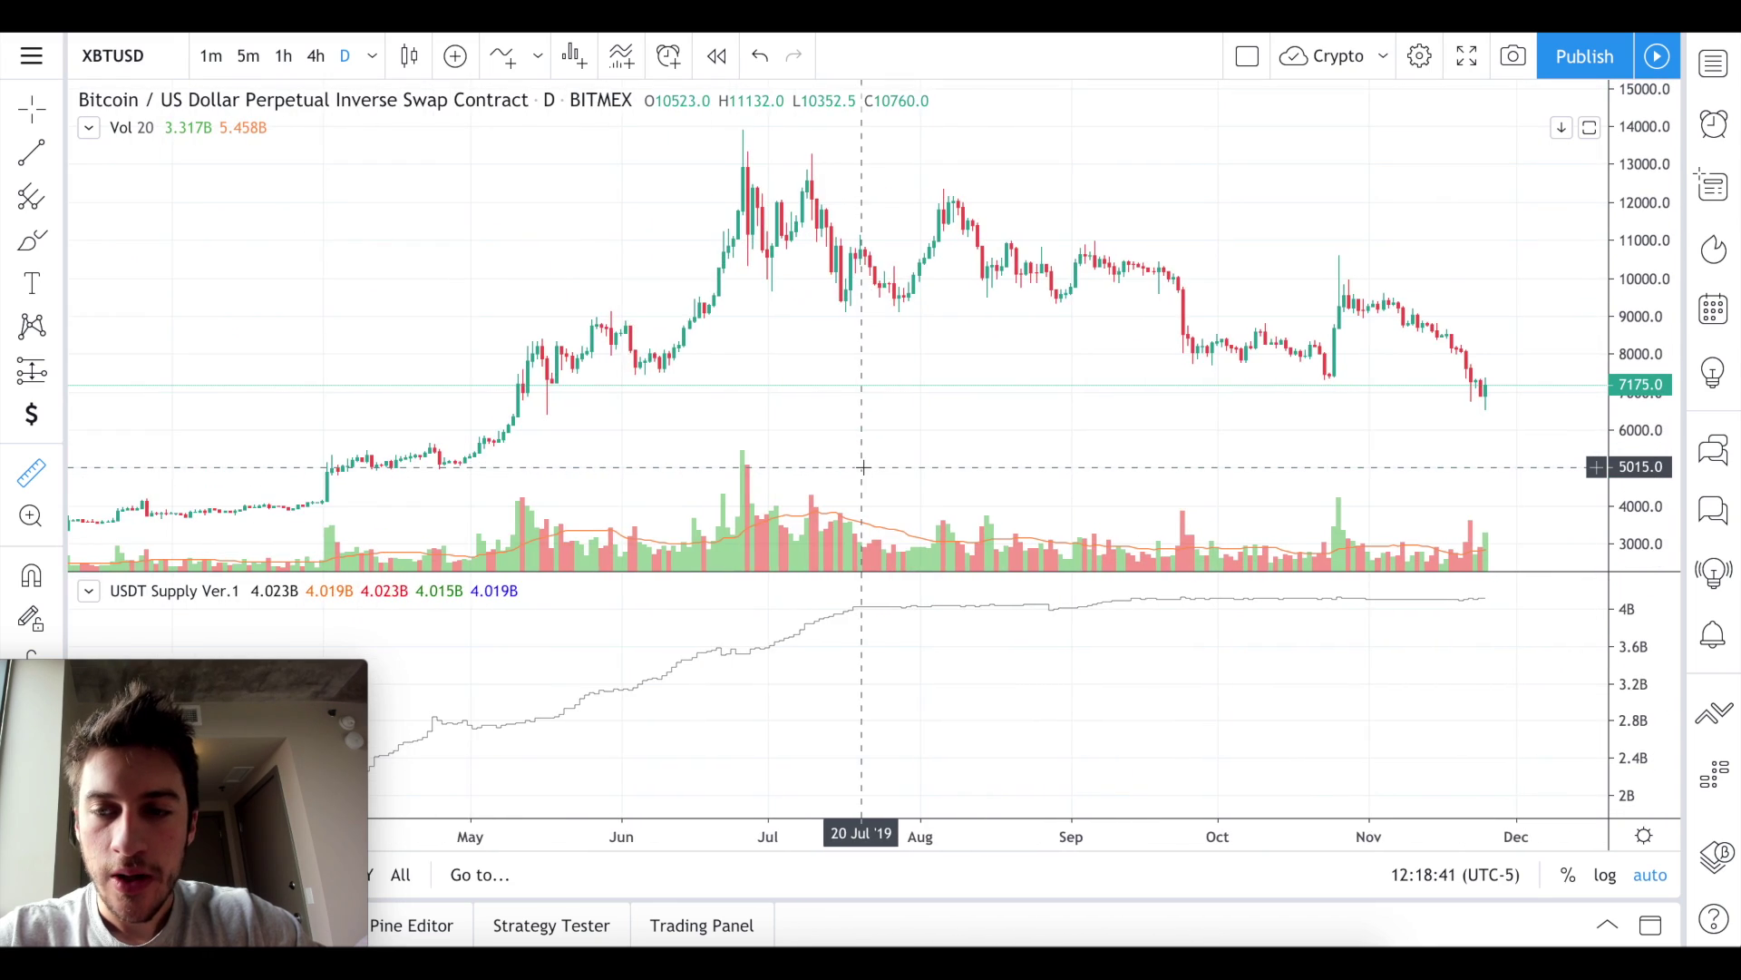
pyautogui.scroll(-1, 863, 467)
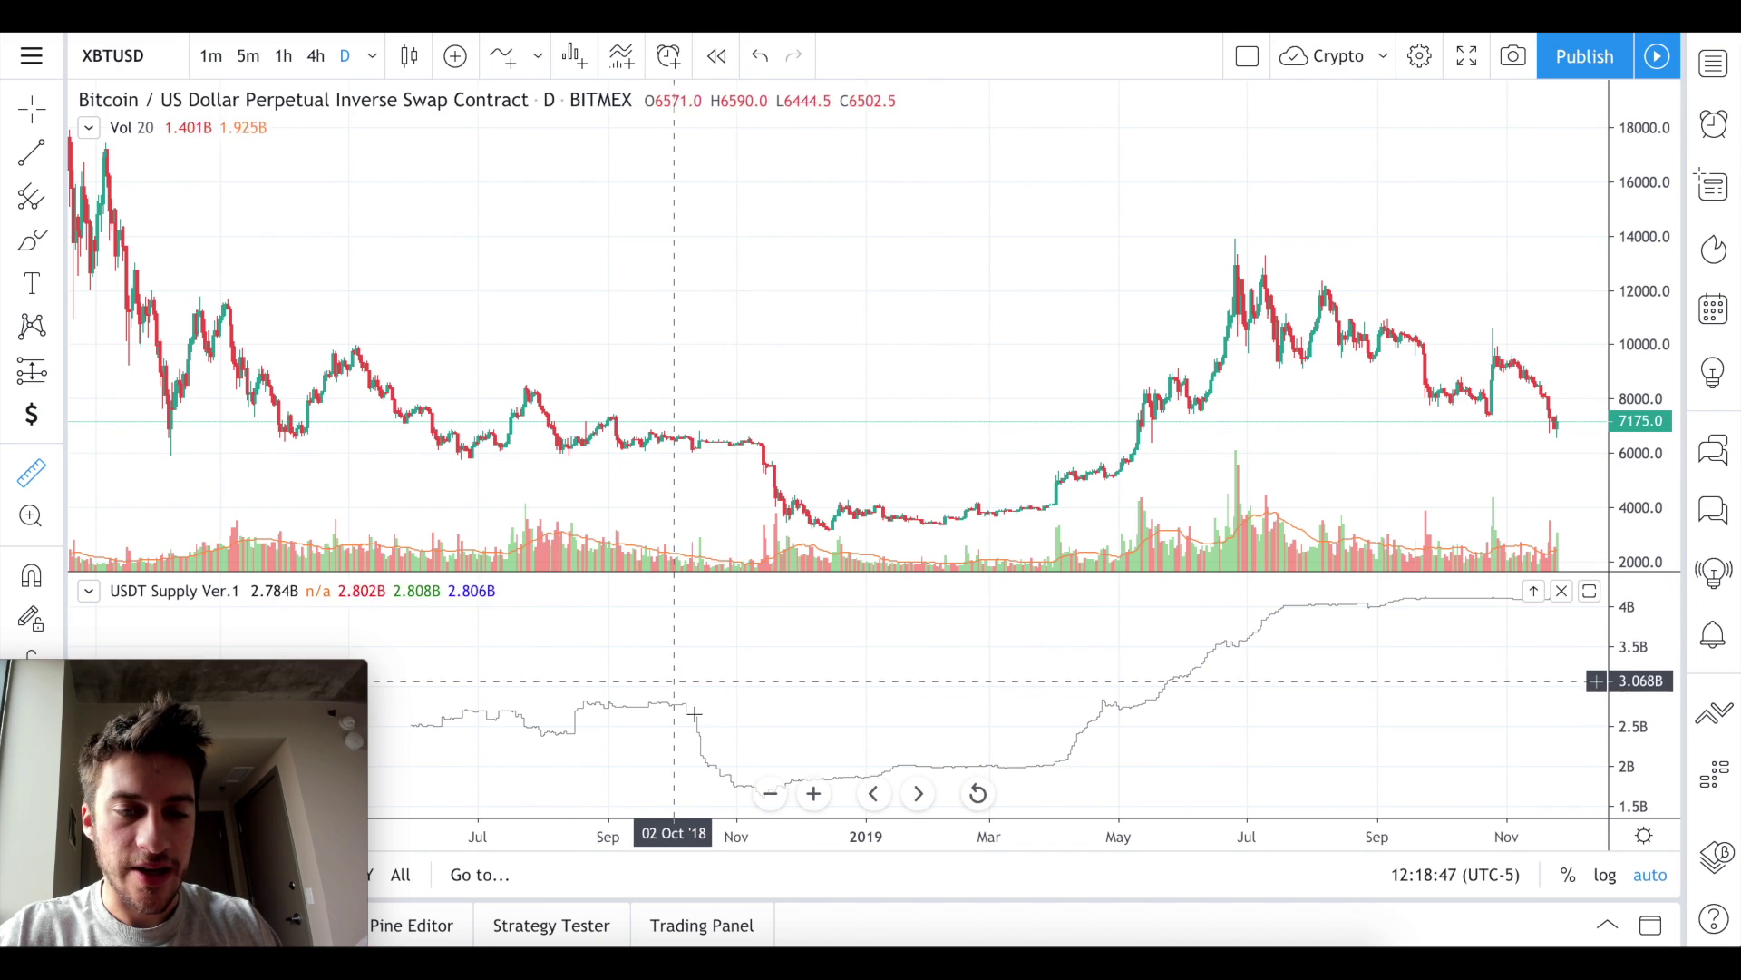
pyautogui.scroll(-3, 689, 744)
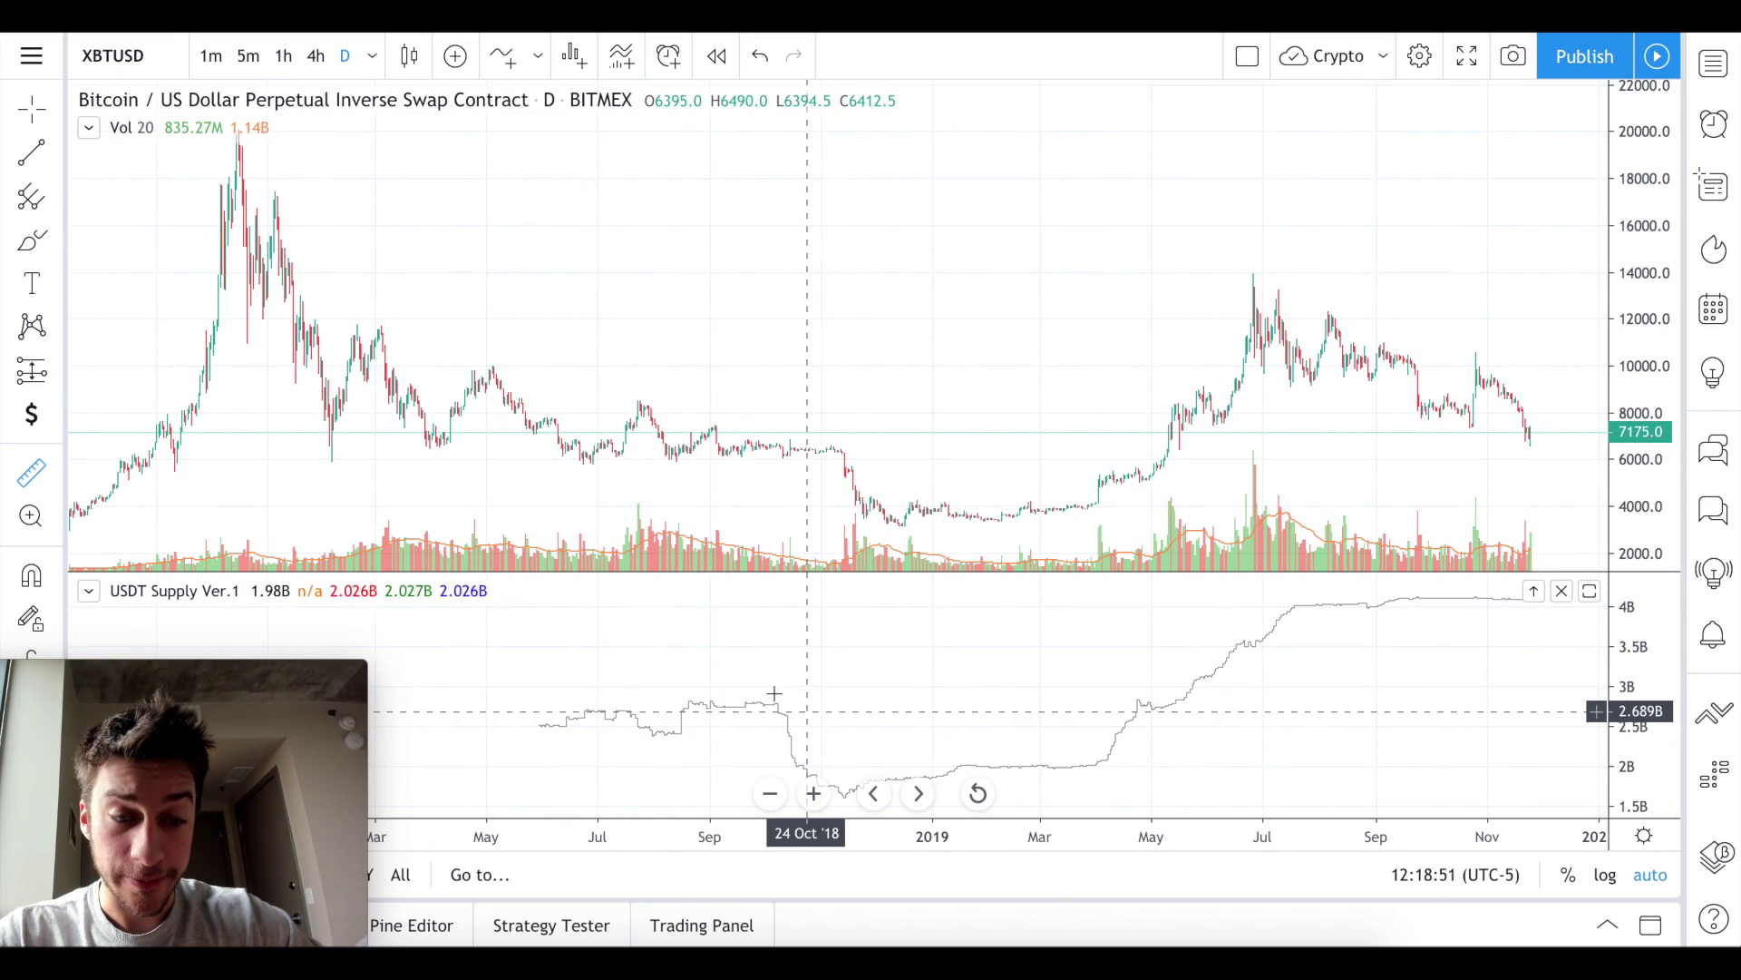
pyautogui.scroll(-1, 785, 692)
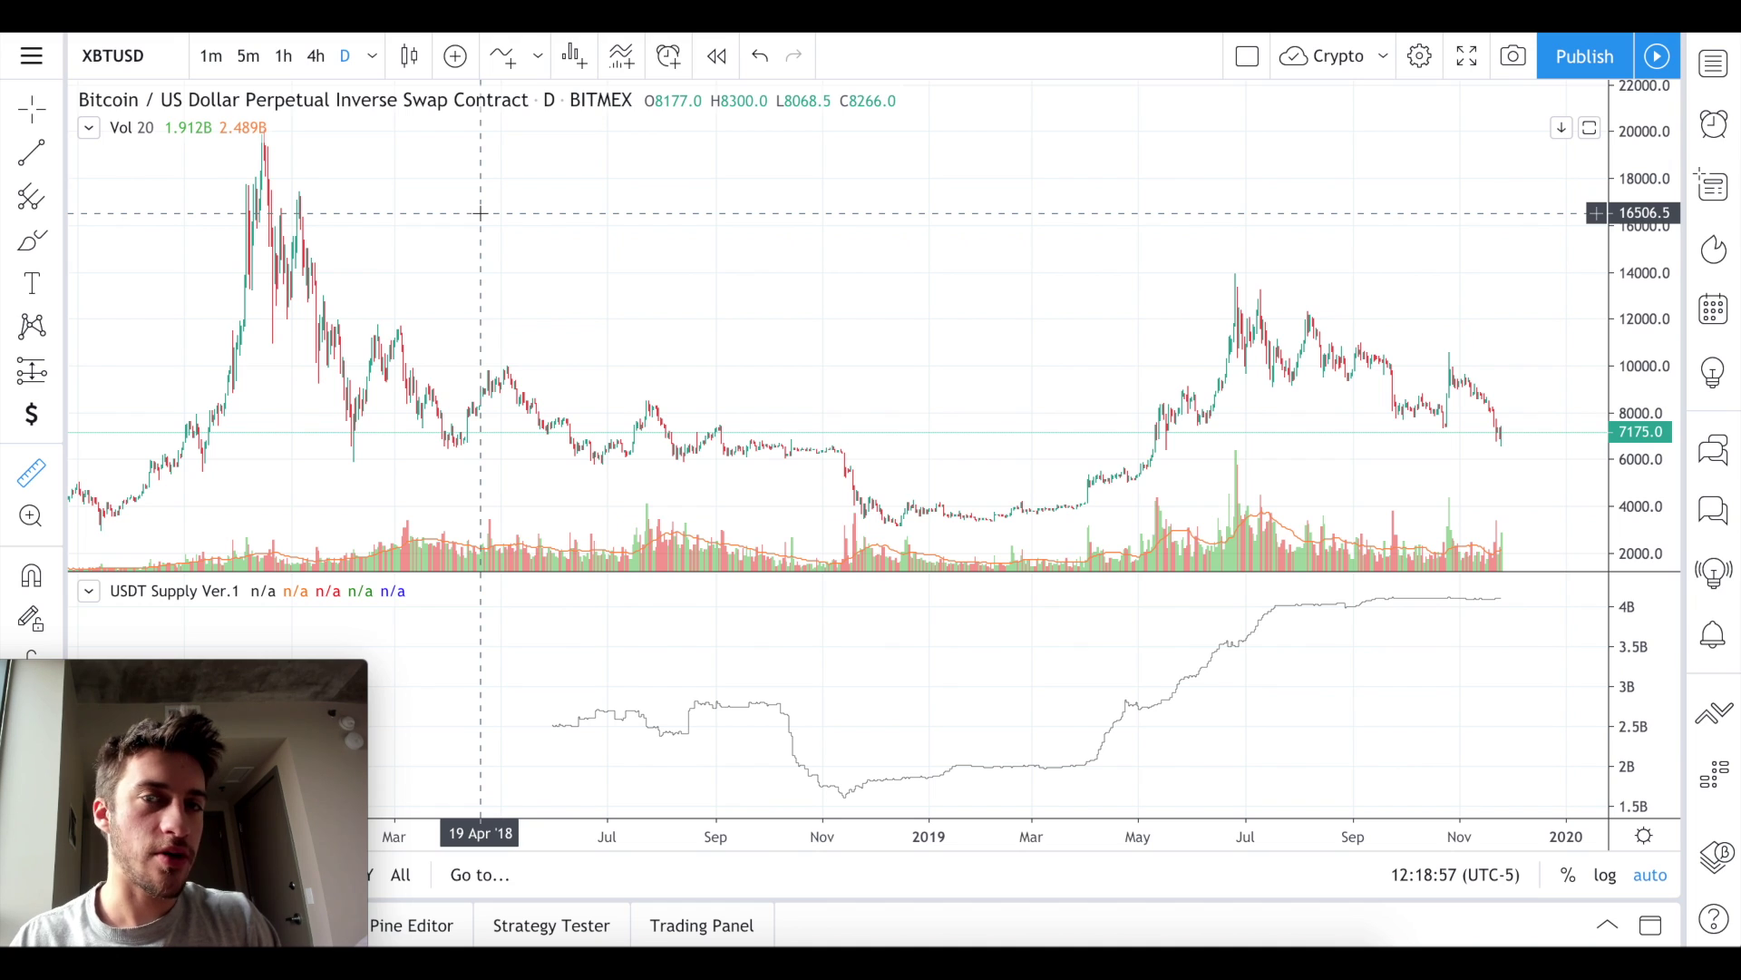
# Switch the chart to the weekly interval and compare the USDT supply with the Bitcoin price across 2018 and 2019.
pyautogui.write('1w')
pyautogui.press('Return')
pyautogui.scroll(8, 481, 213)
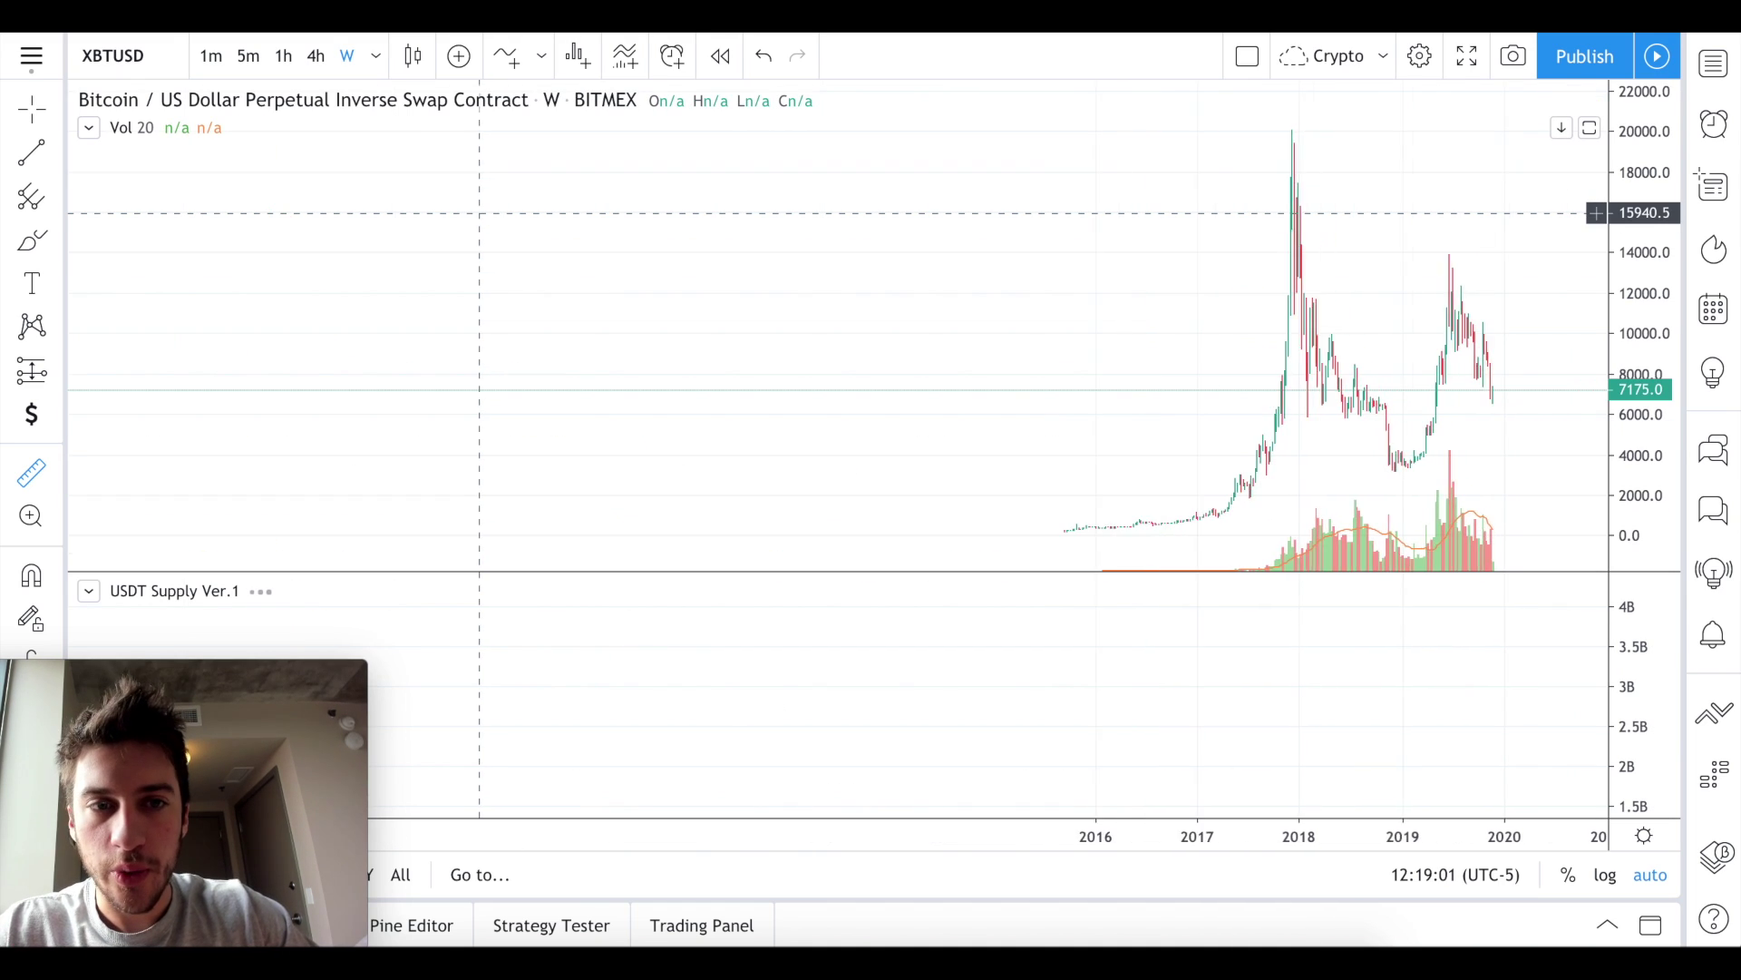
pyautogui.scroll(4, 481, 213)
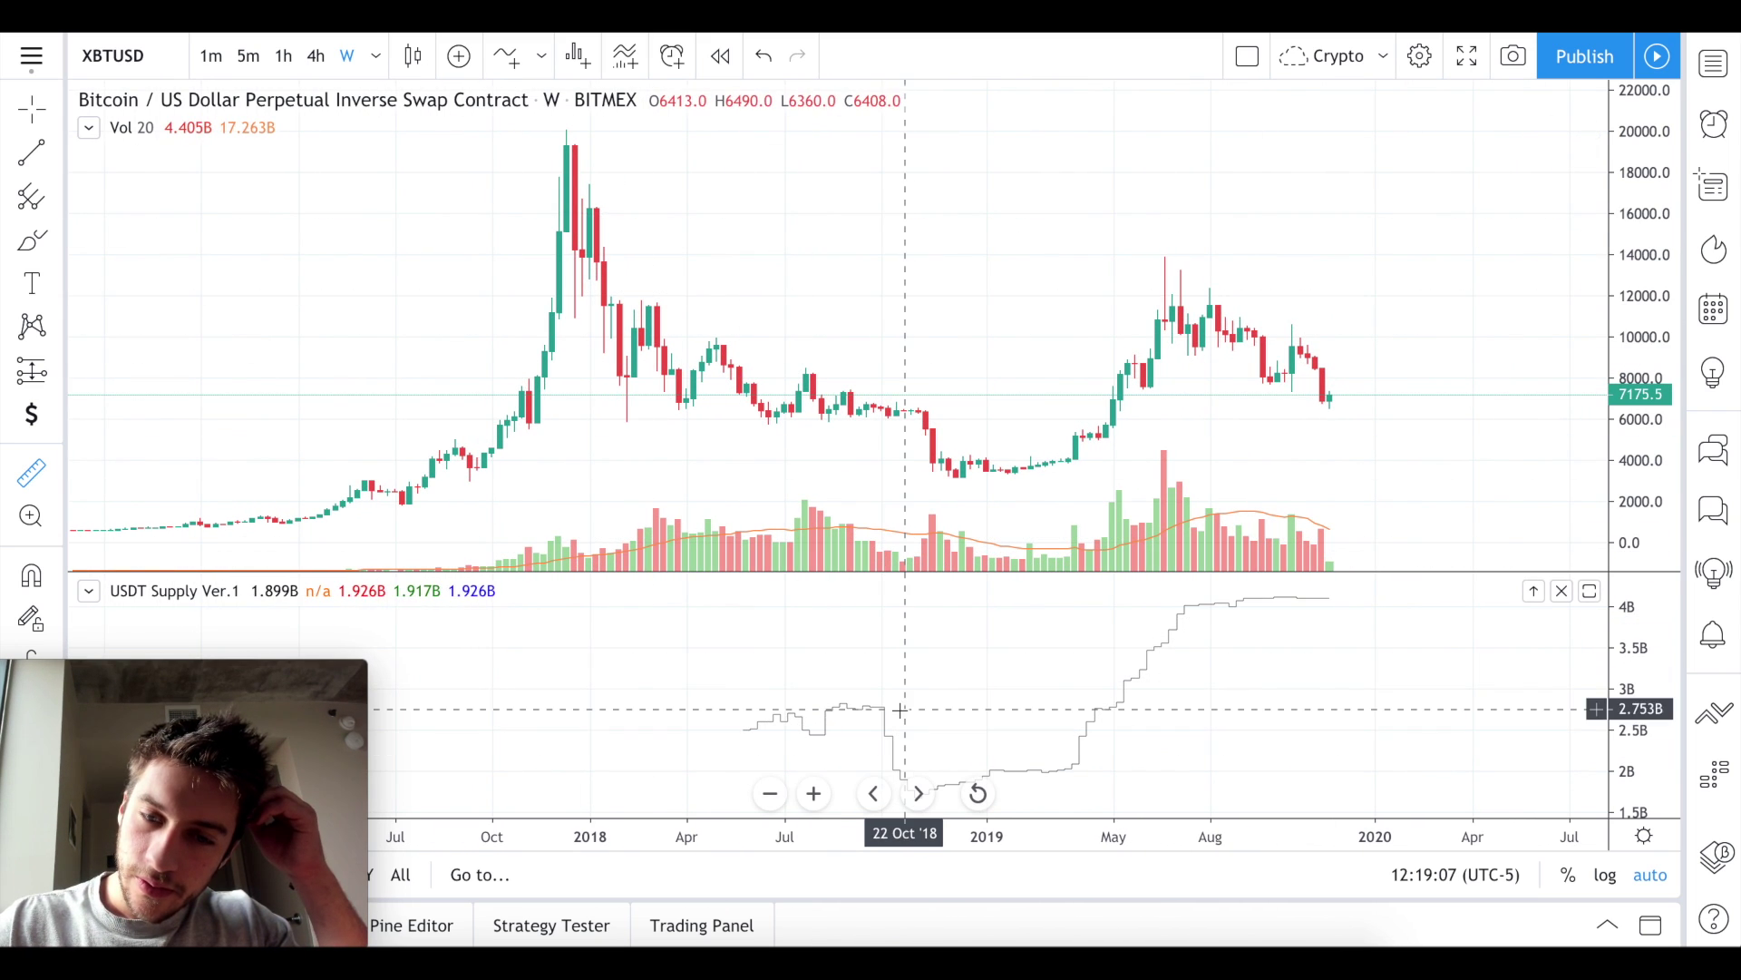
pyautogui.hscroll(5, 885, 685)
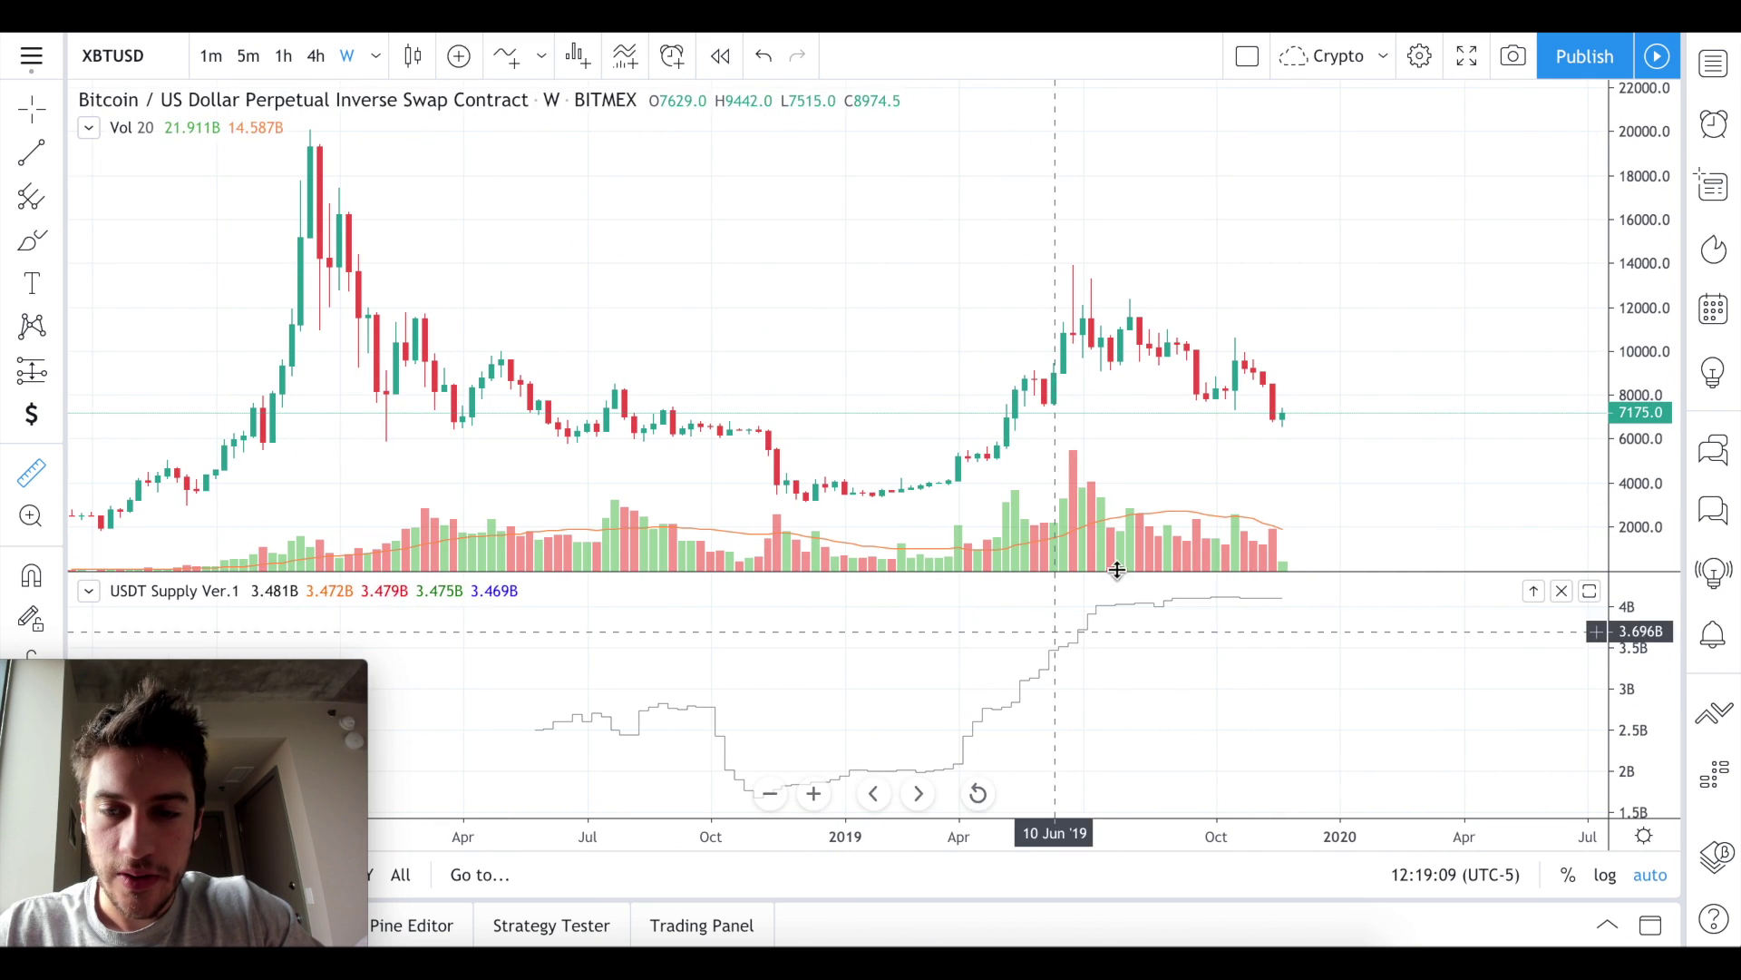
pyautogui.scroll(3, 1134, 535)
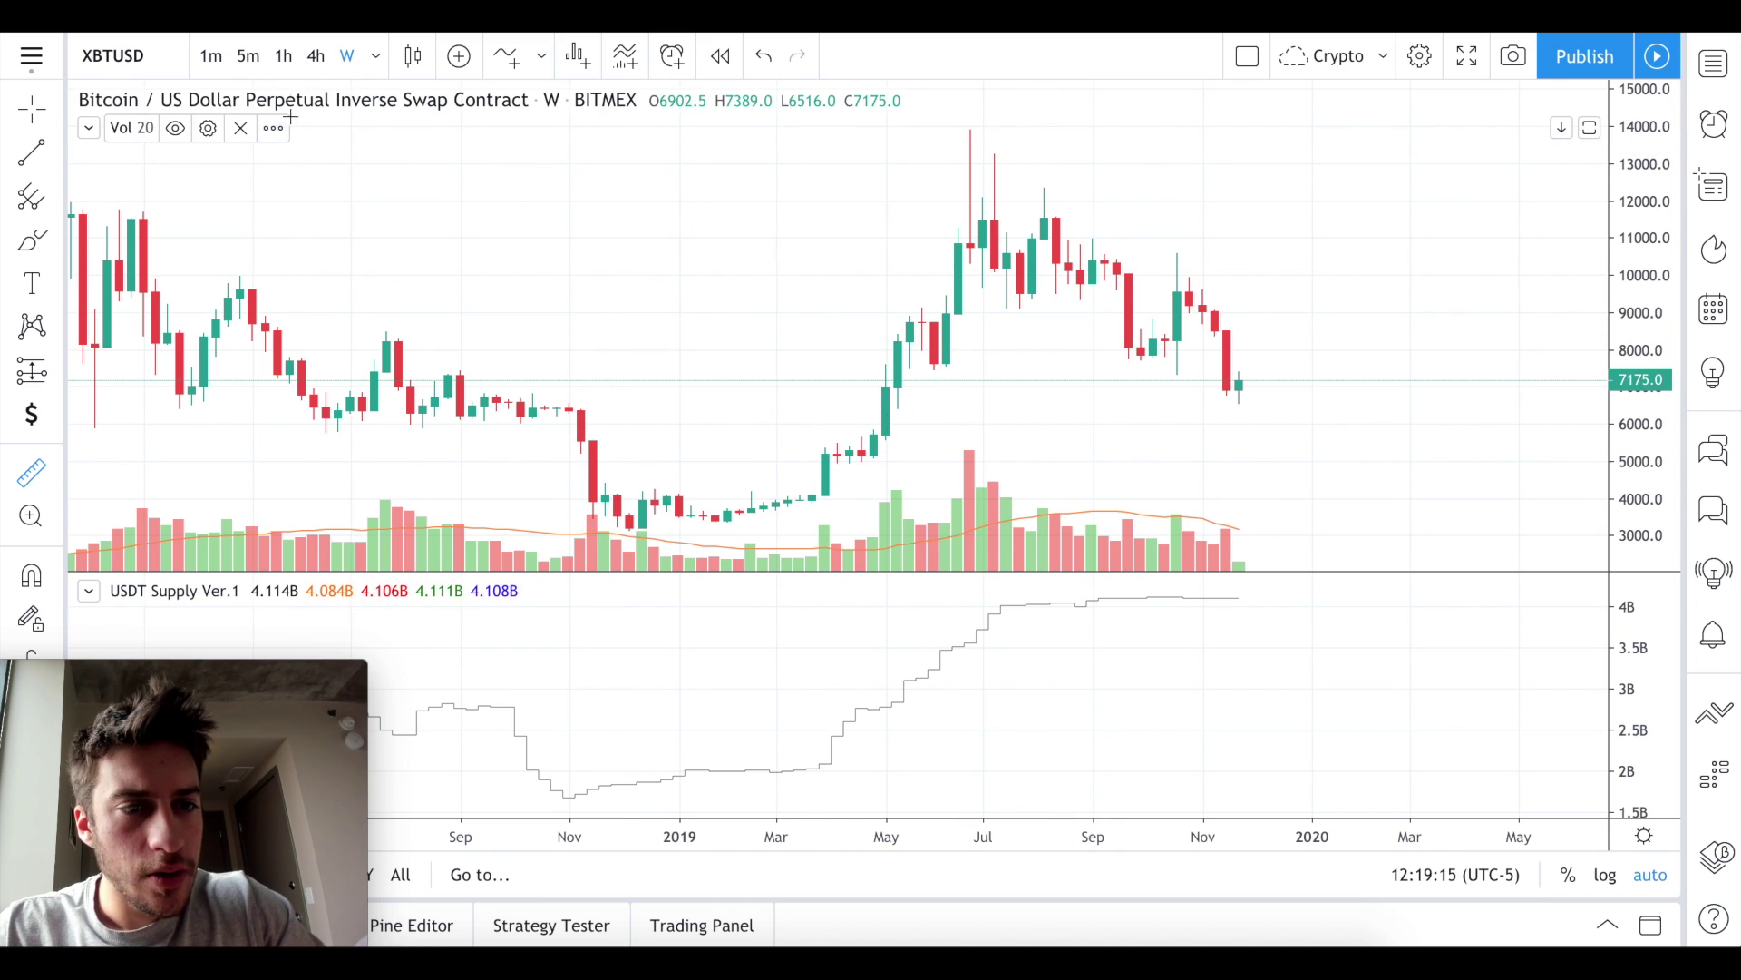
# Switch the chart to the 4-hour interval and show the Bitcoin price and USDT supply from September to November 2019.
pyautogui.click(314, 56)
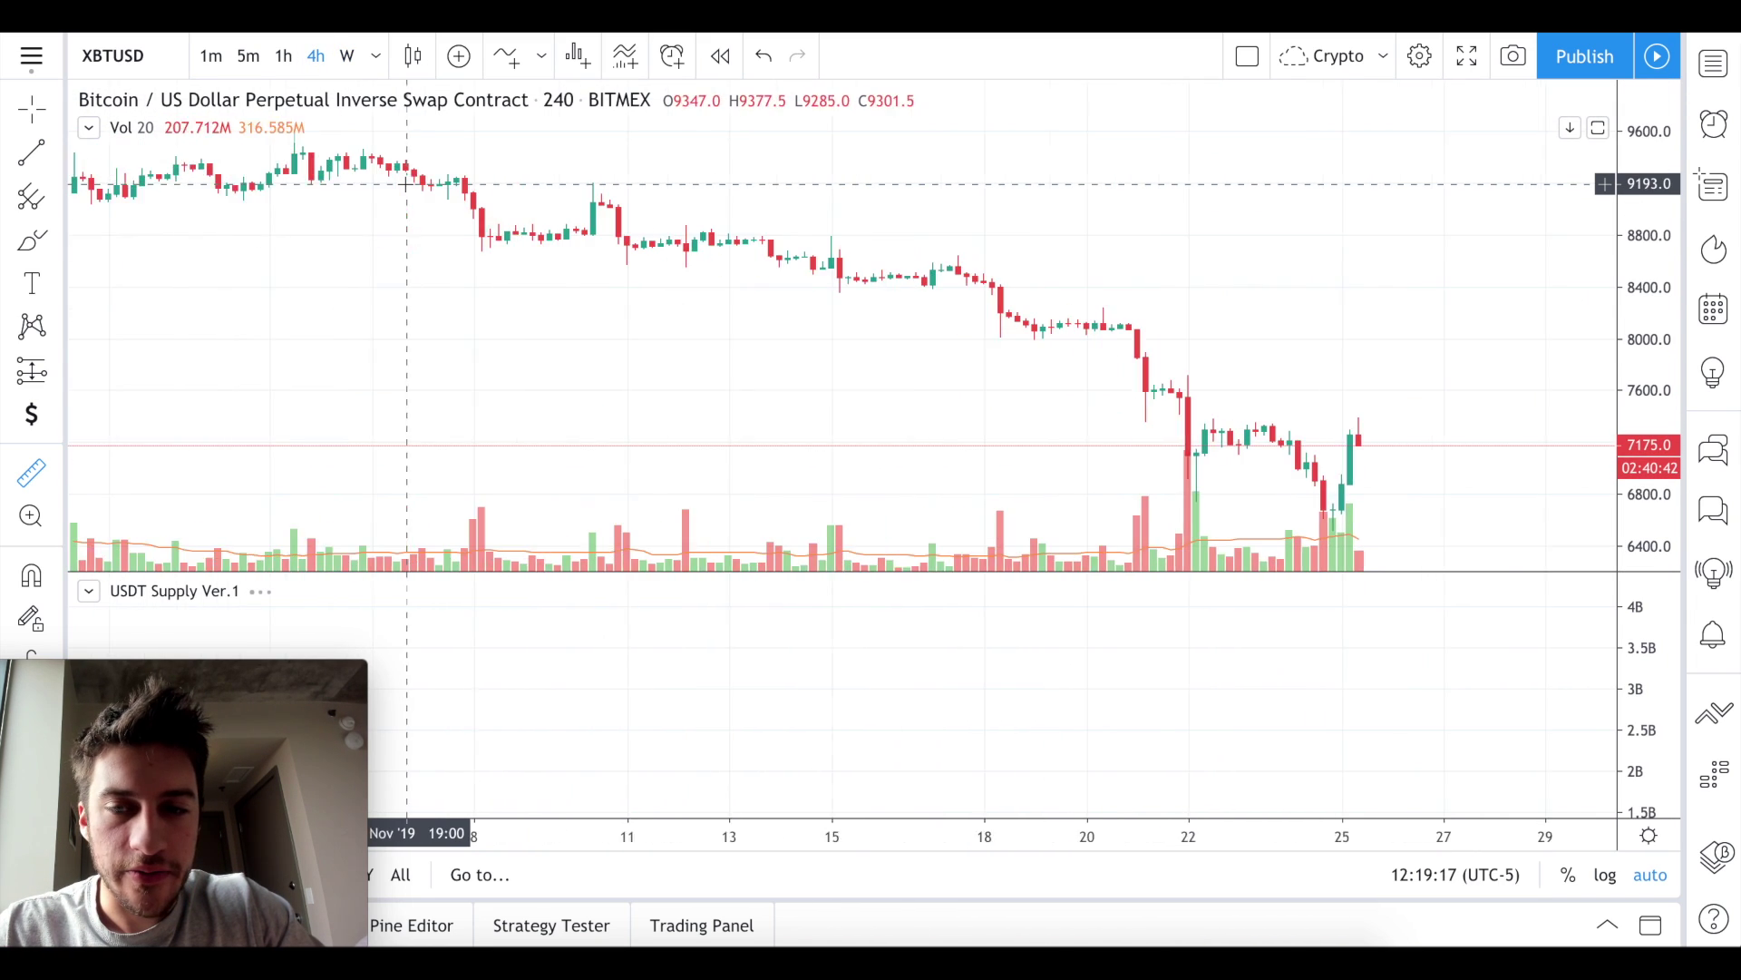
pyautogui.scroll(-6, 406, 184)
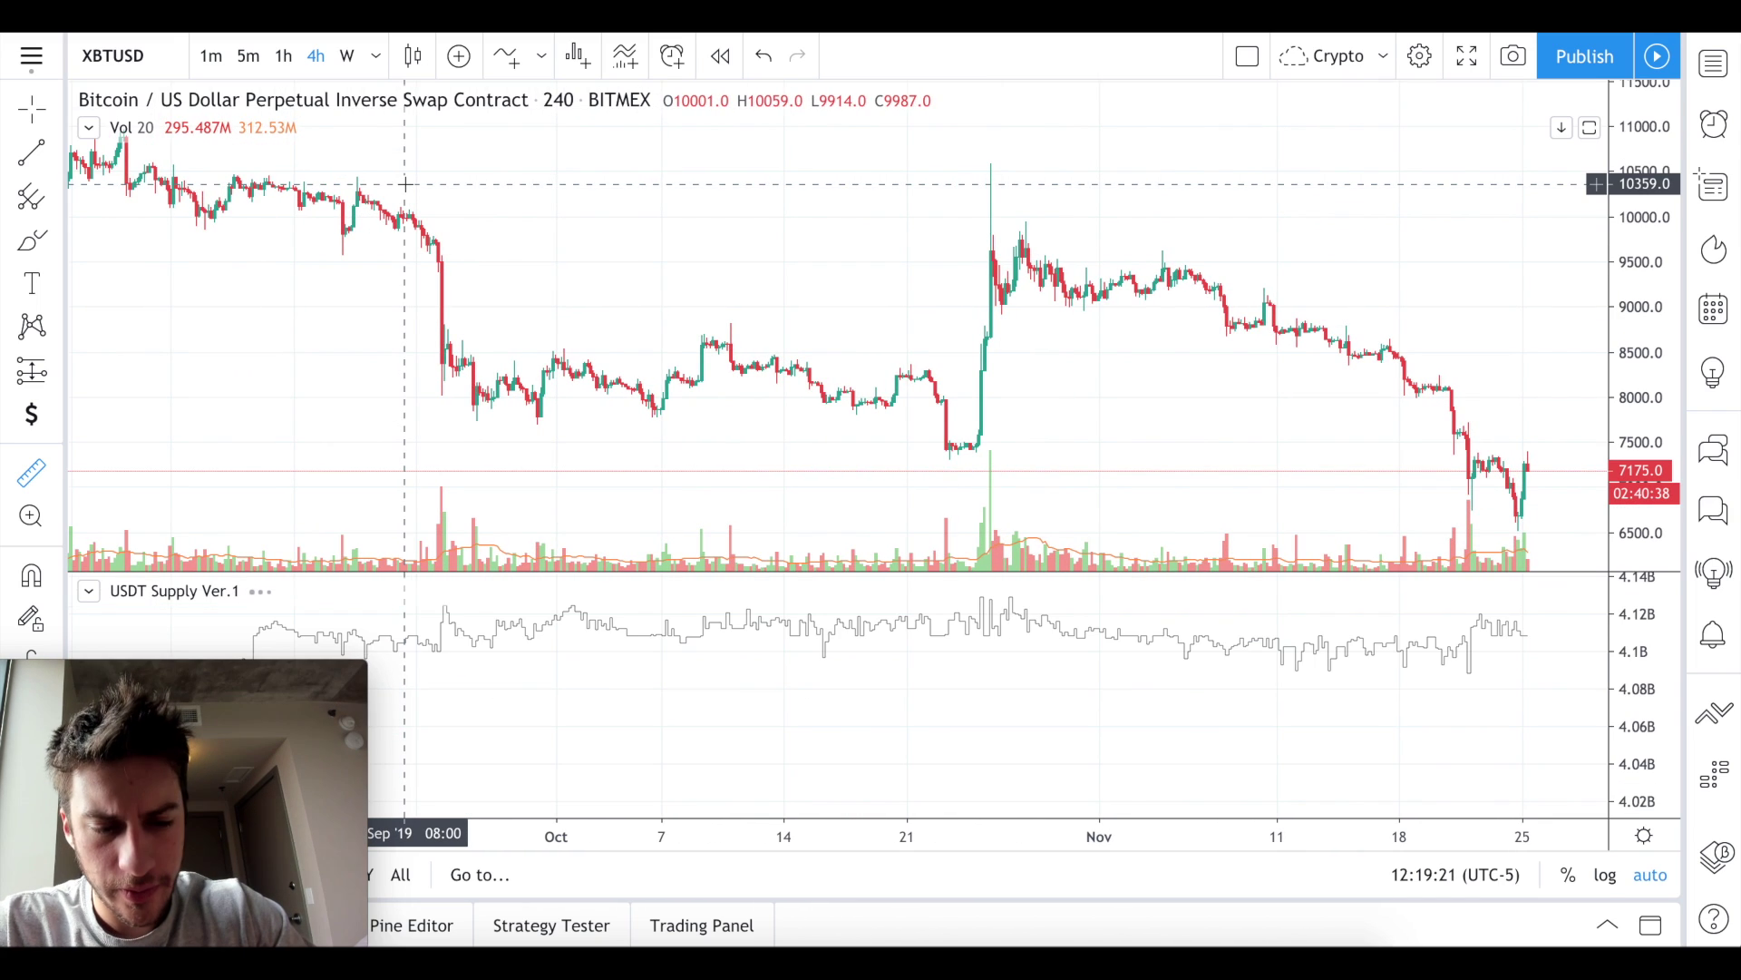
# Trace the 4-hour Bitcoin price and USDT supply back from November to spring 2019.
pyautogui.scroll(-5, 406, 184)
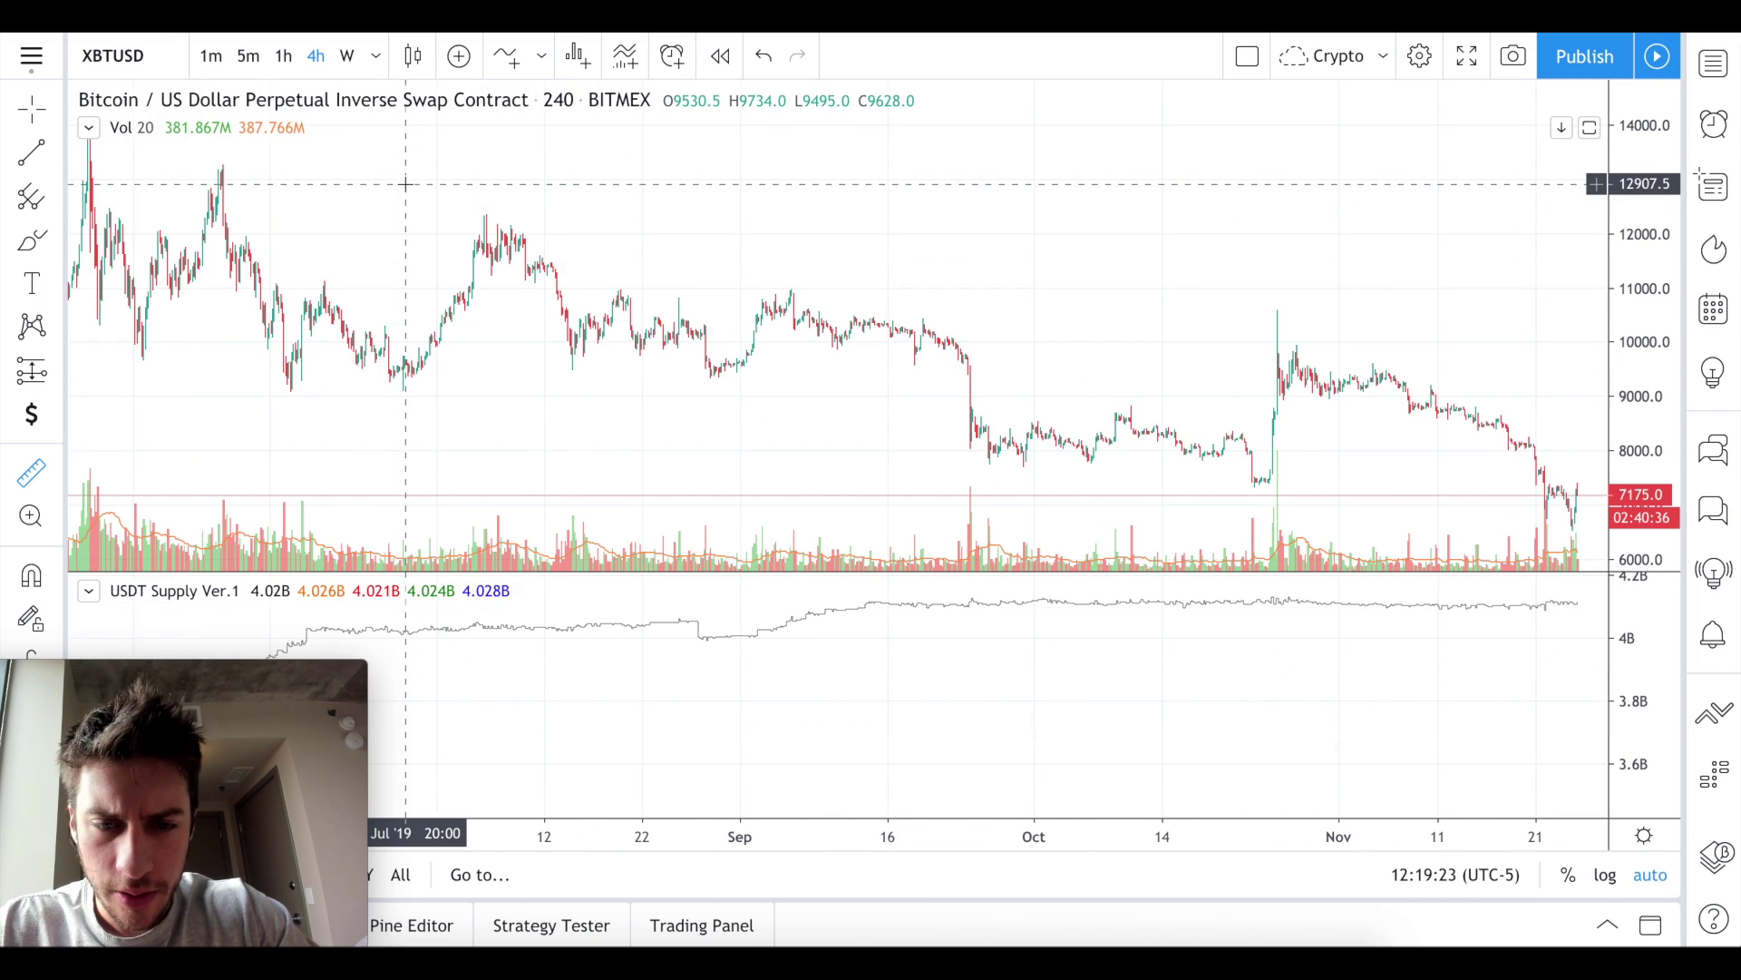
pyautogui.scroll(-2, 405, 184)
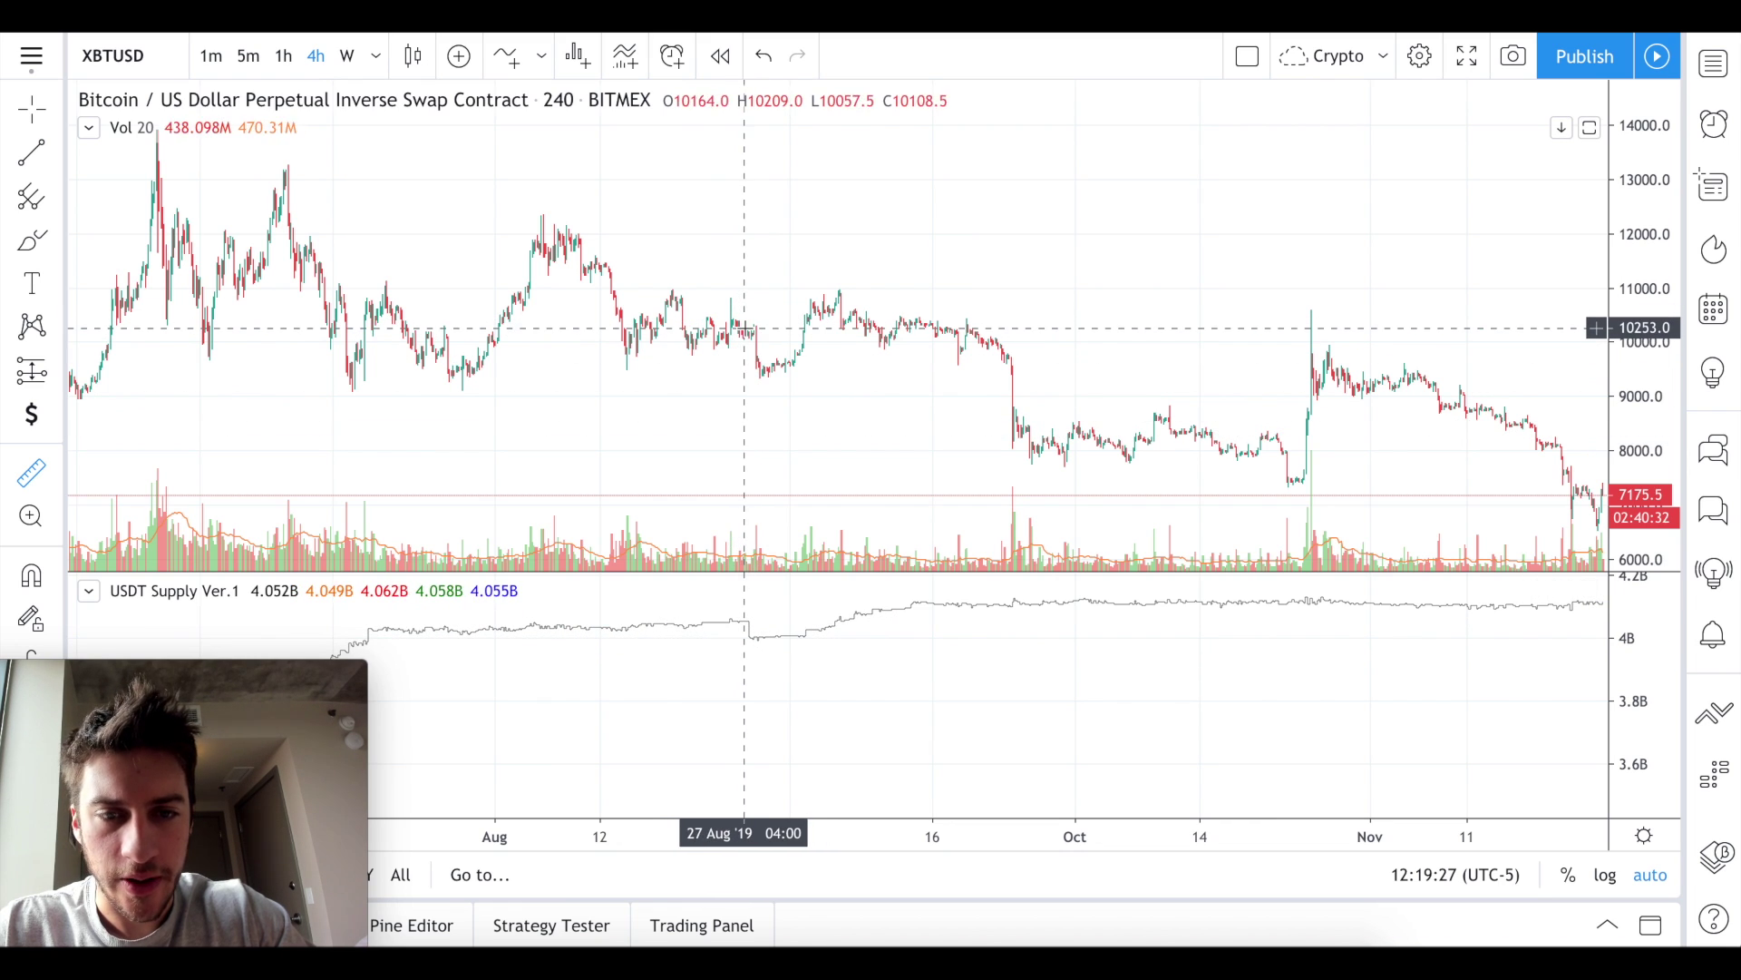
pyautogui.scroll(-3, 752, 365)
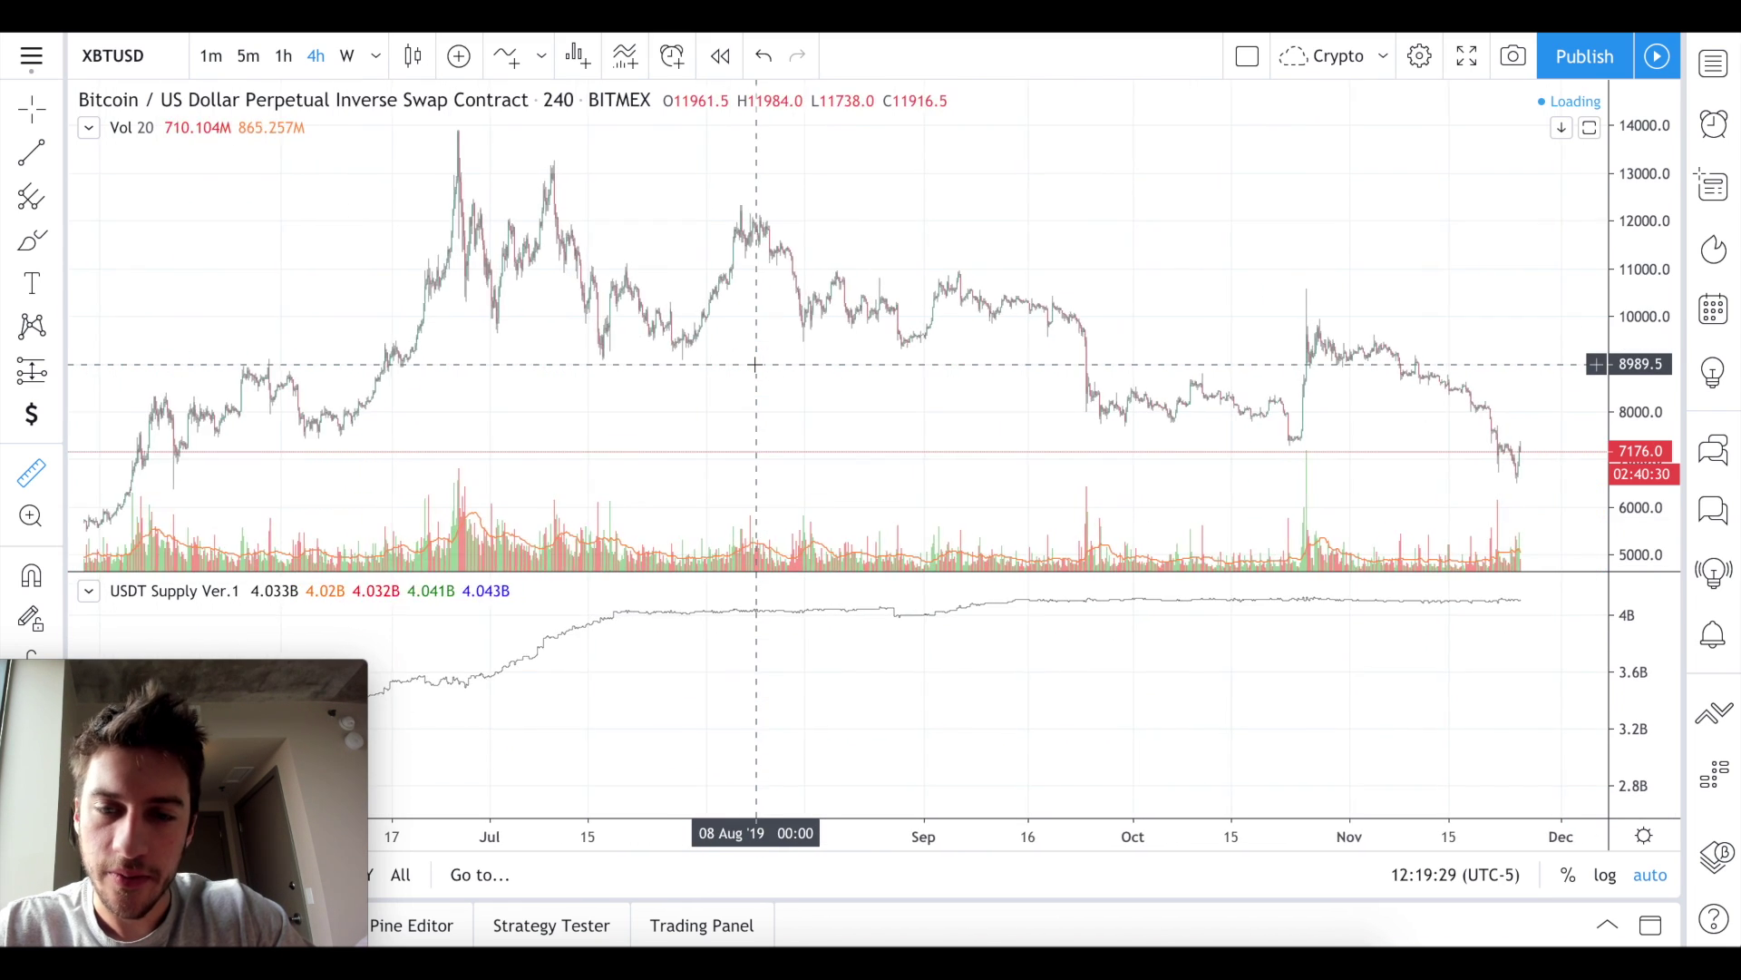
pyautogui.hscroll(-10, 753, 365)
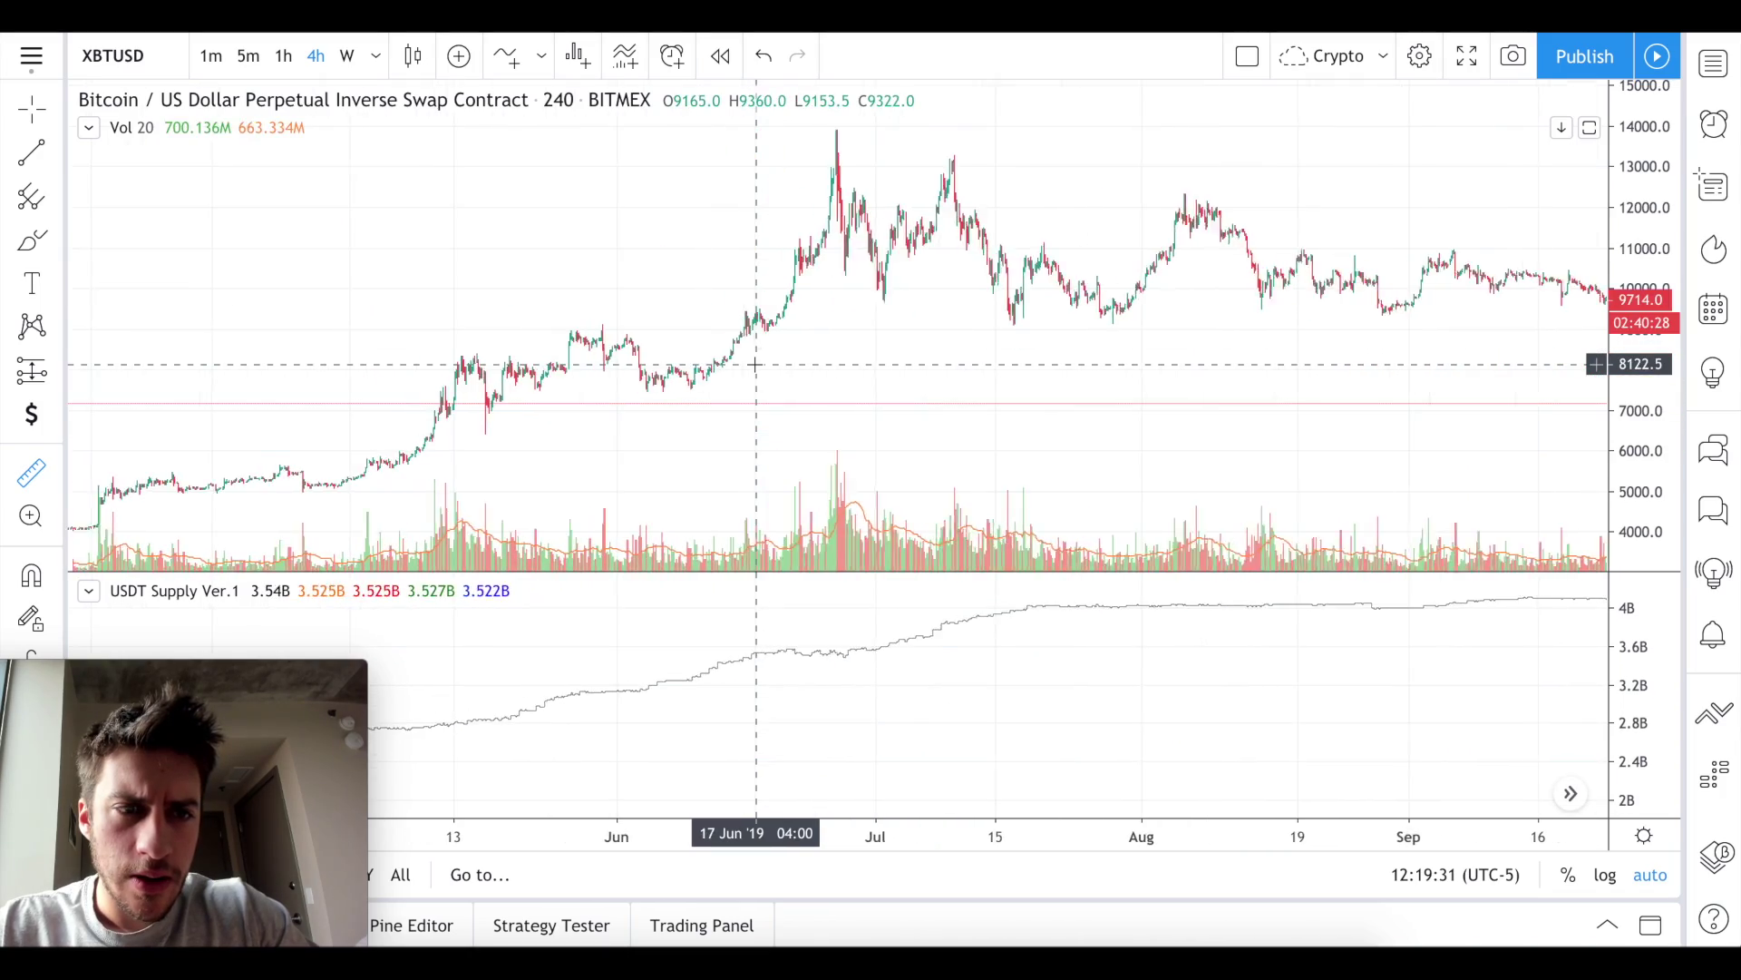
pyautogui.hscroll(-5, 756, 364)
pyautogui.hscroll(-10, 713, 390)
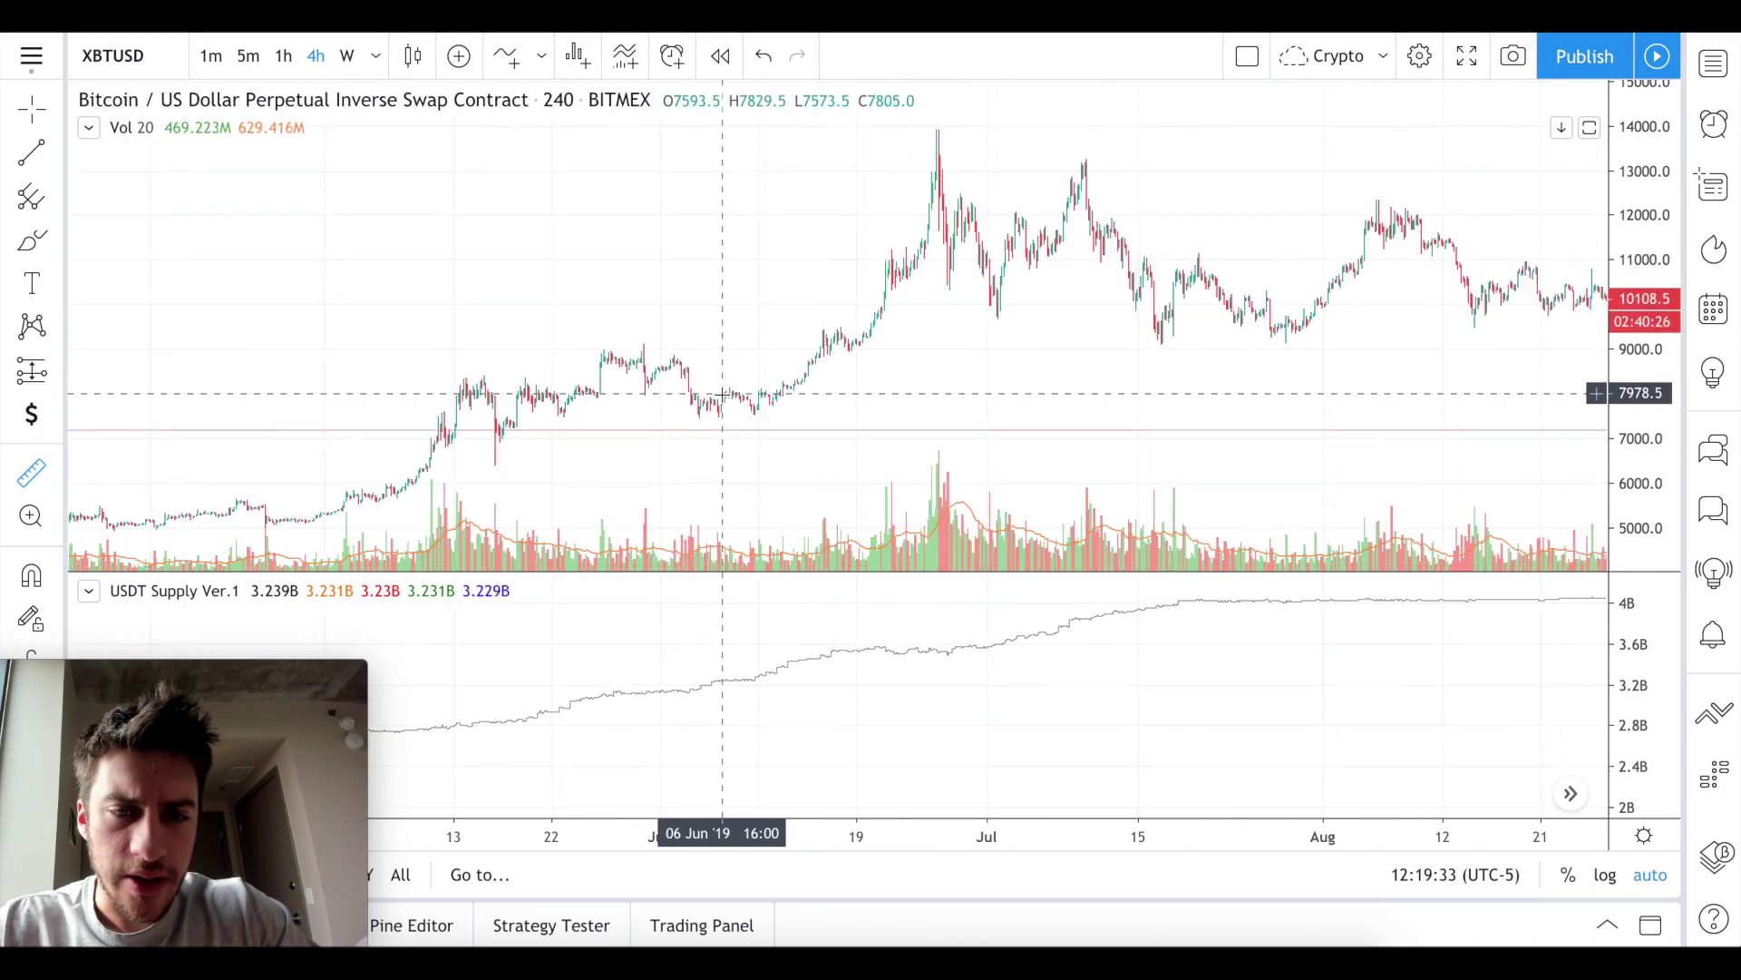
# Compare the stepwise USDT supply growth with the Bitcoin price run-up in June 2019 on the 4-hour chart.
pyautogui.scroll(6, 712, 382)
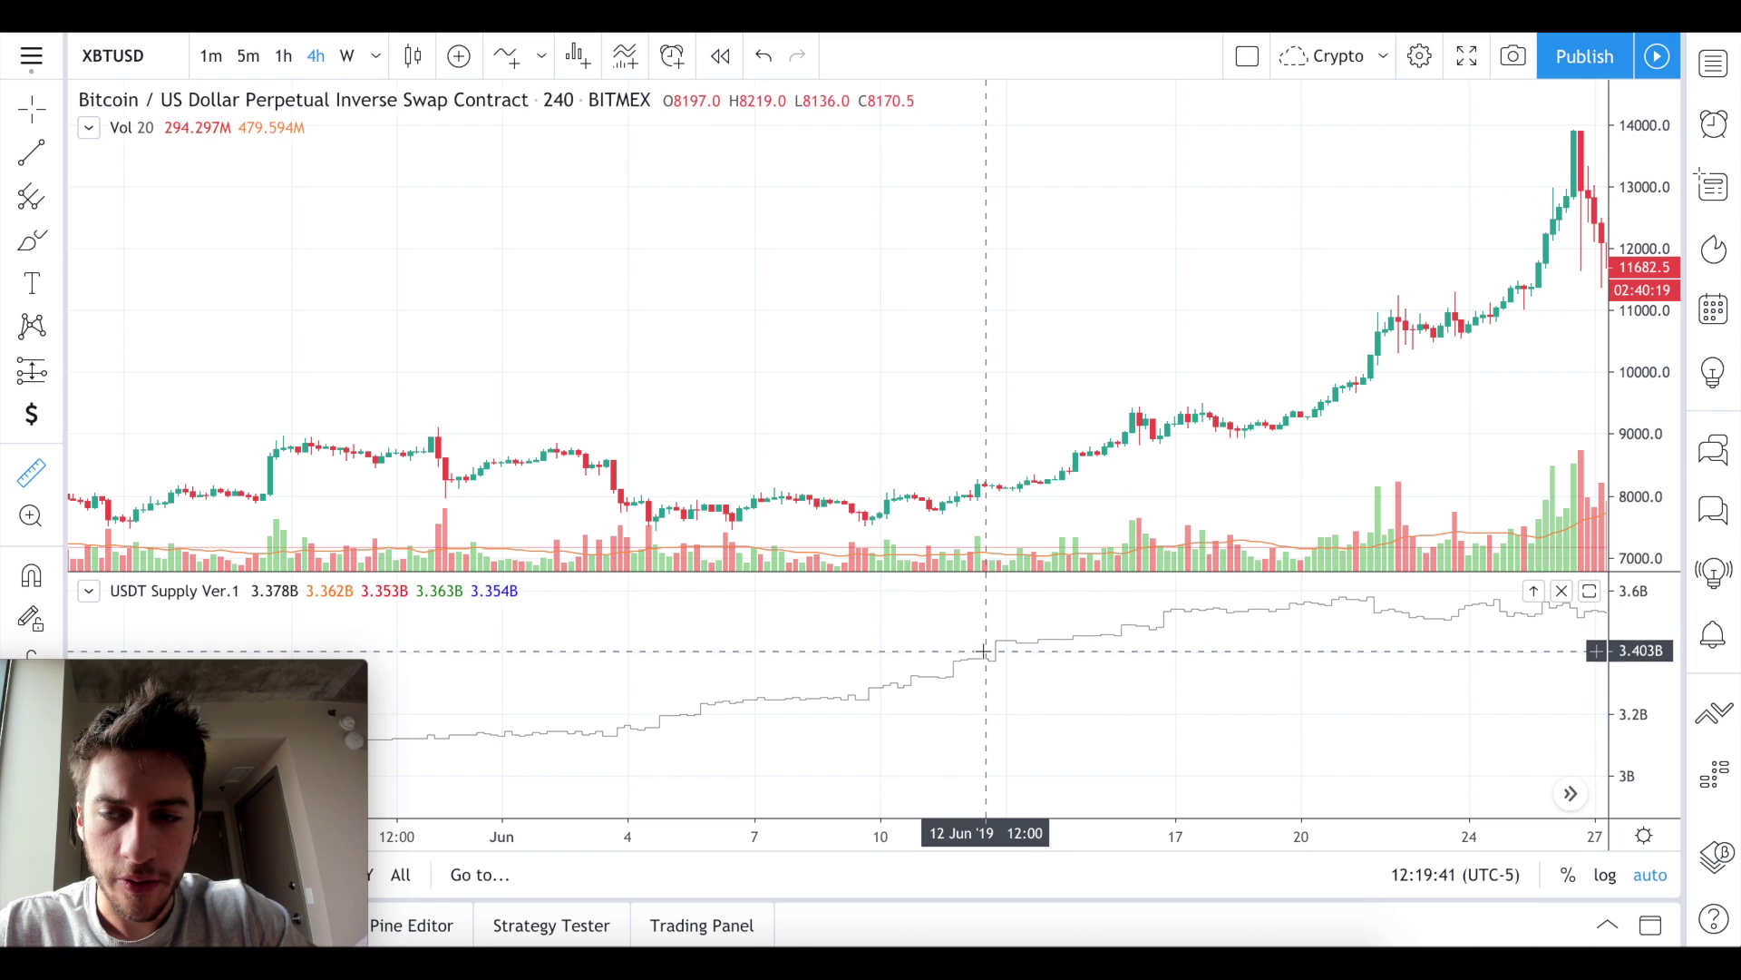
pyautogui.scroll(-2, 970, 653)
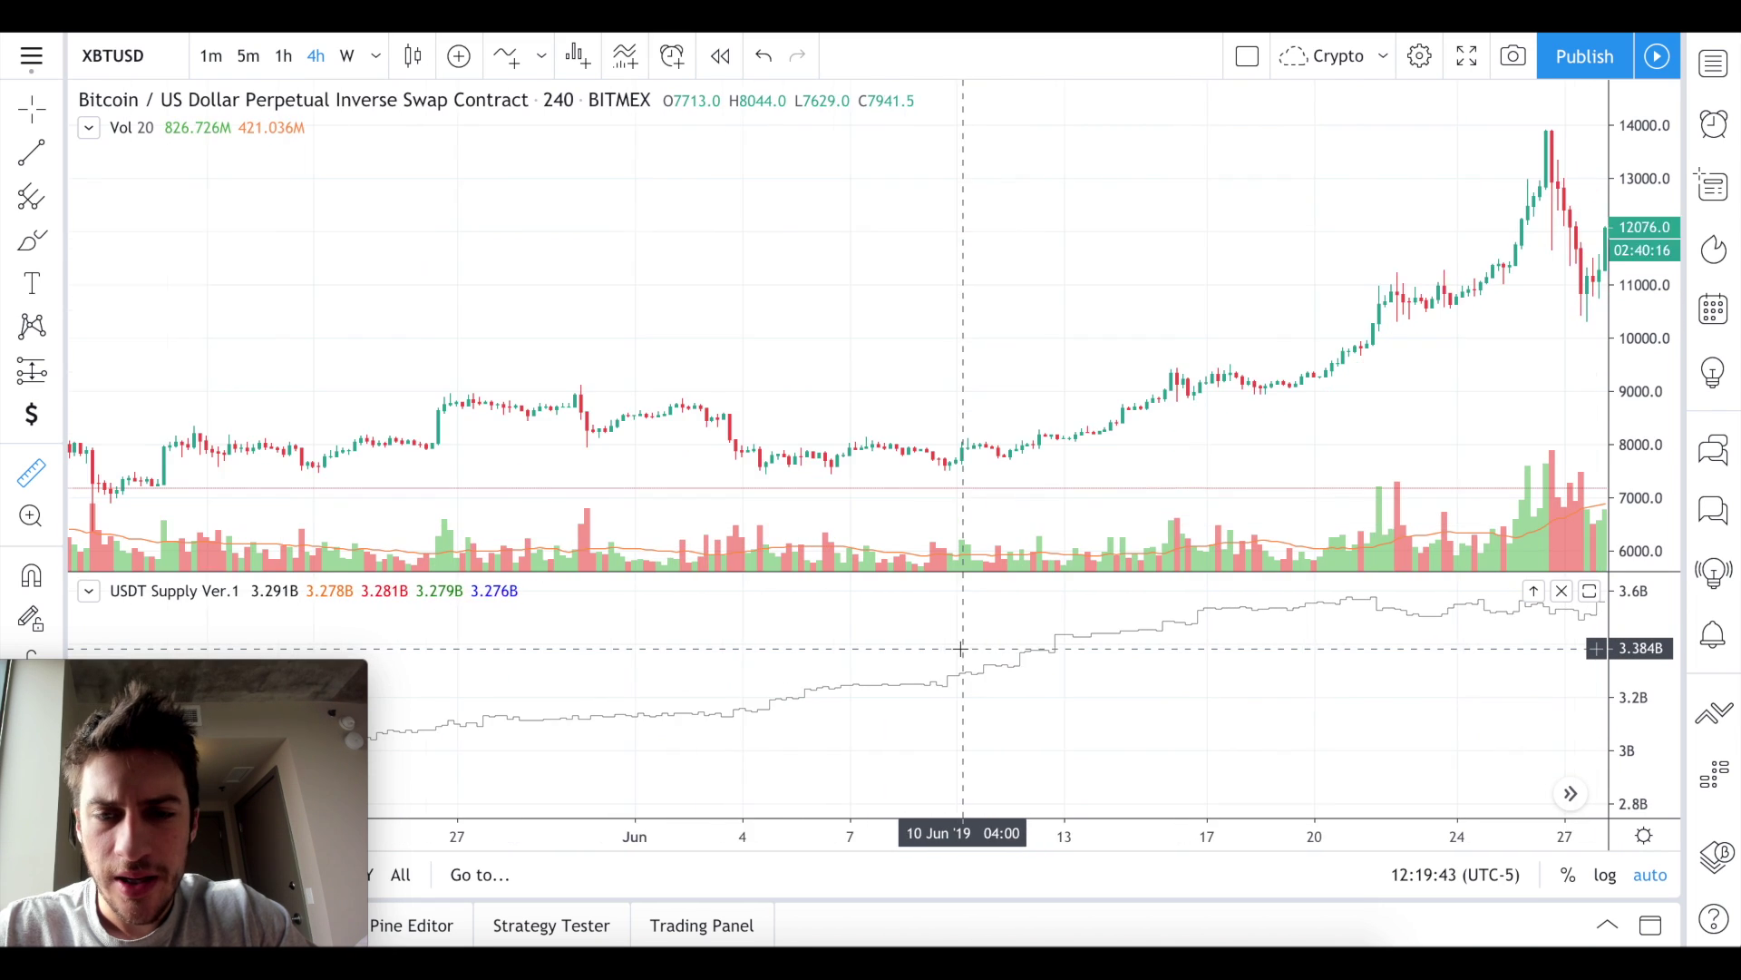
pyautogui.scroll(-1, 892, 482)
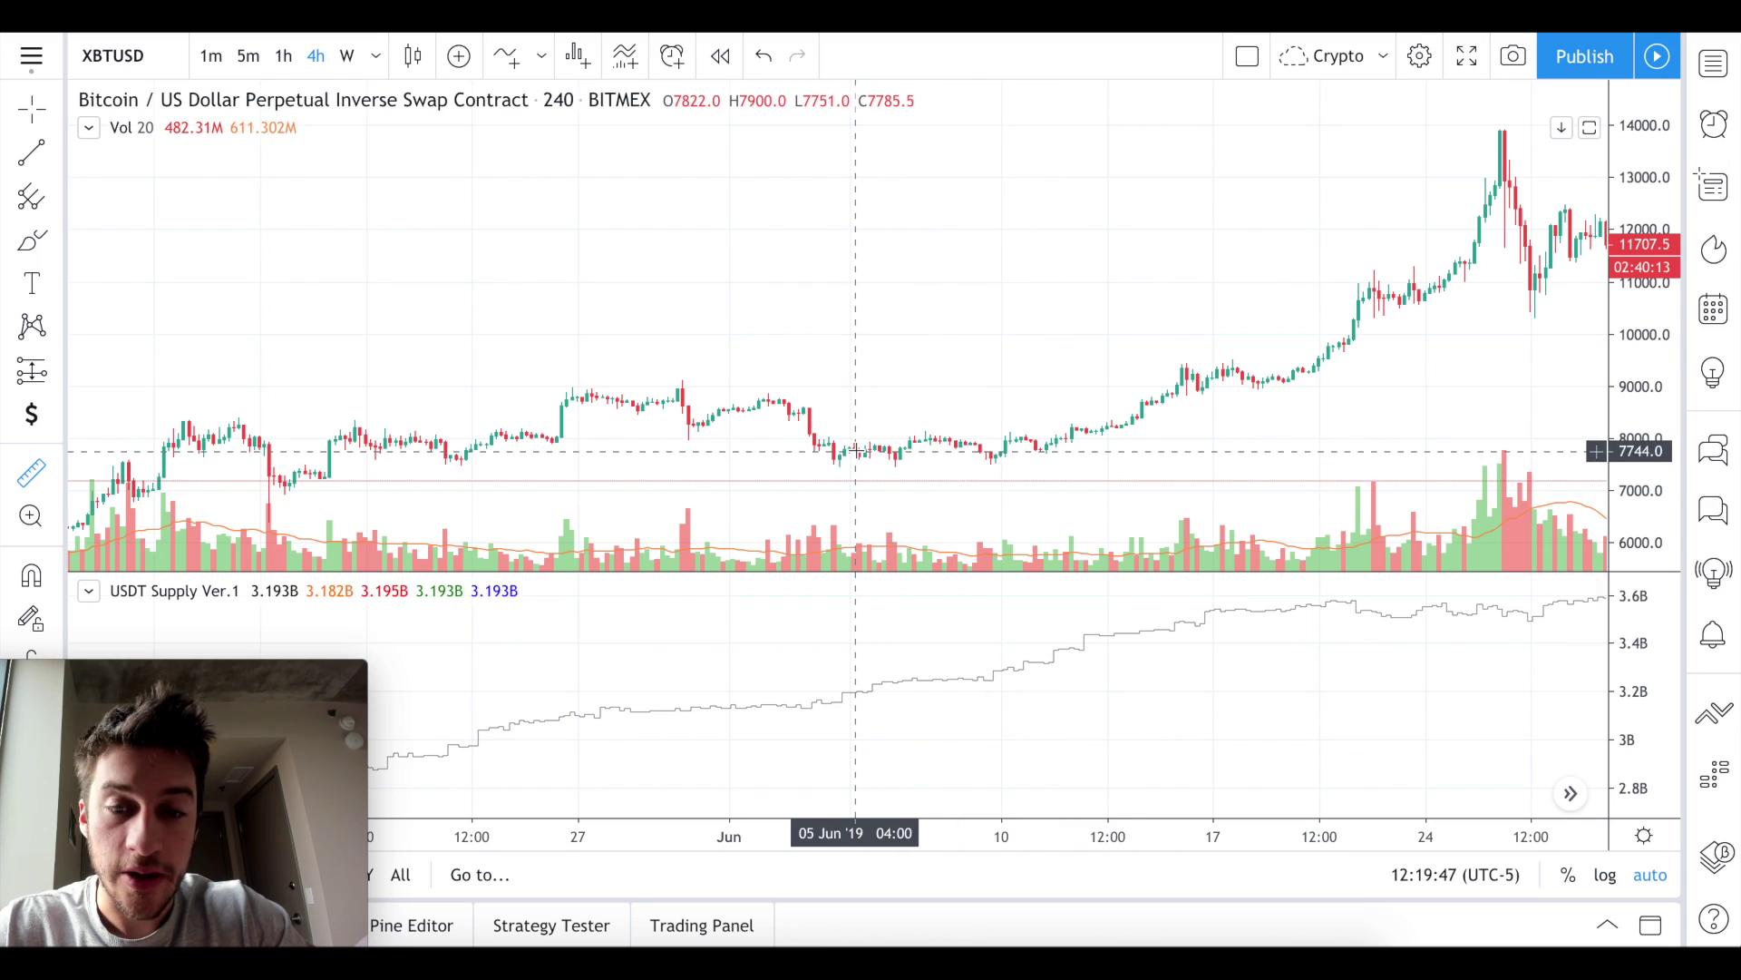
pyautogui.moveTo(859, 449); pyautogui.dragTo(1394, 201)
pyautogui.scroll(-3, 1394, 201)
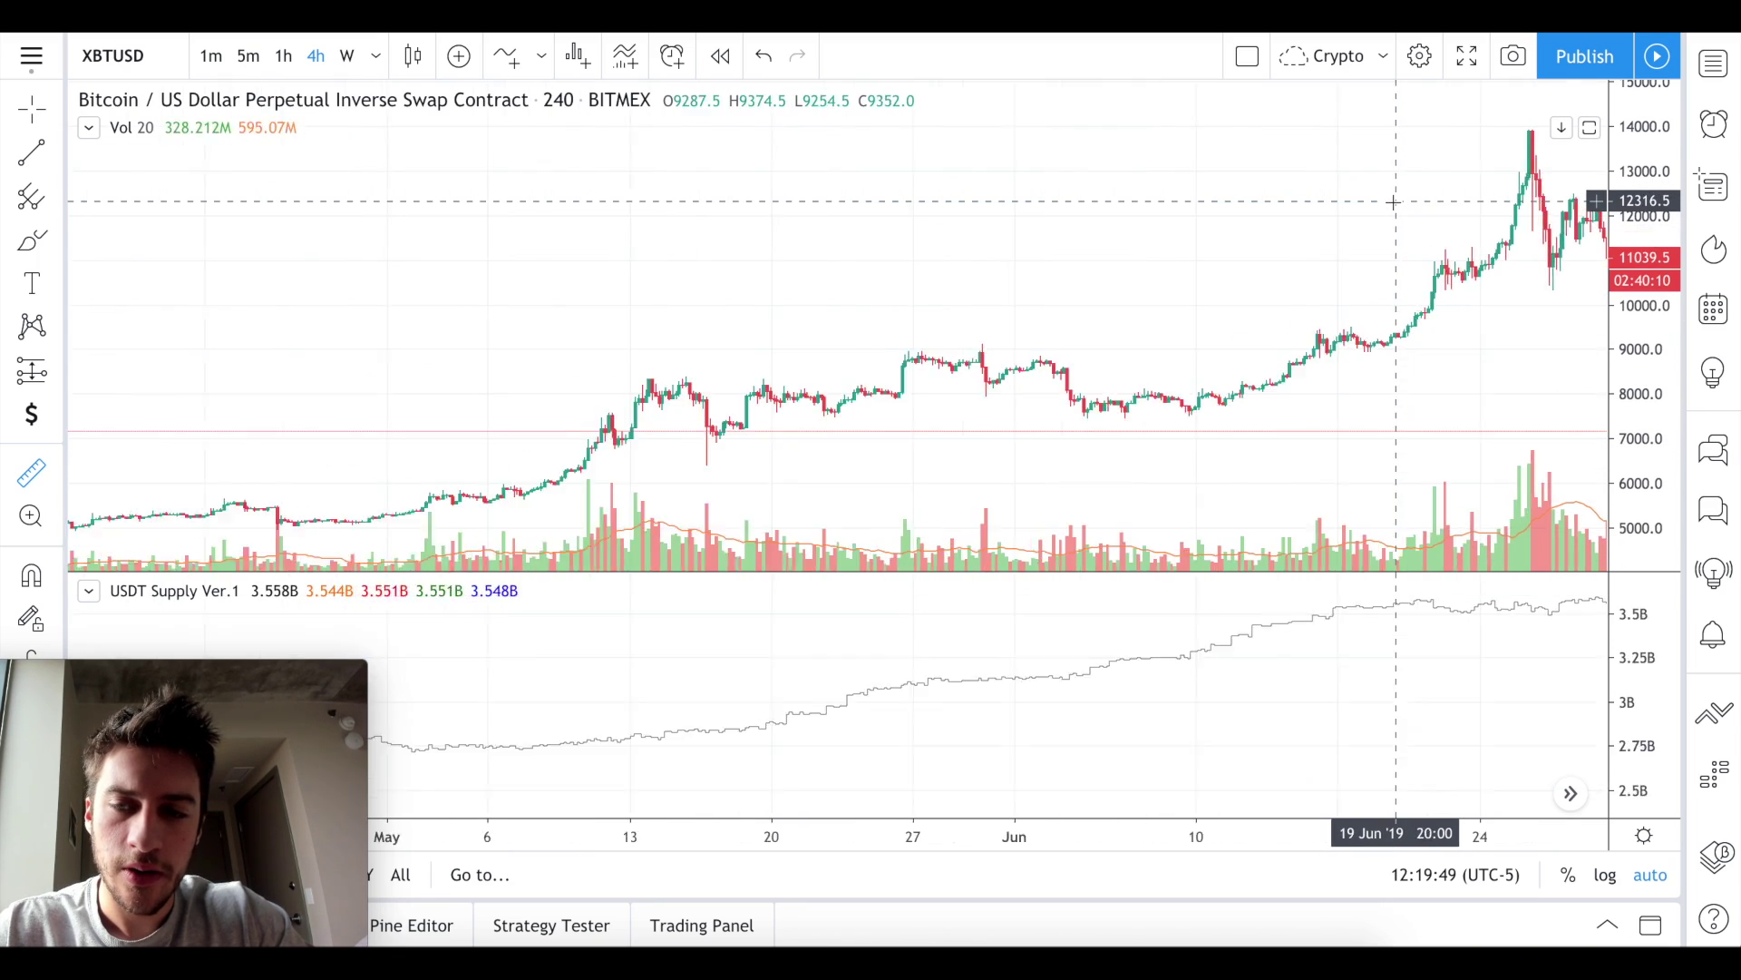
# Examine the USDT supply change and Bitcoin price around 23 to 25 April 2019.
pyautogui.scroll(5, 1197, 439)
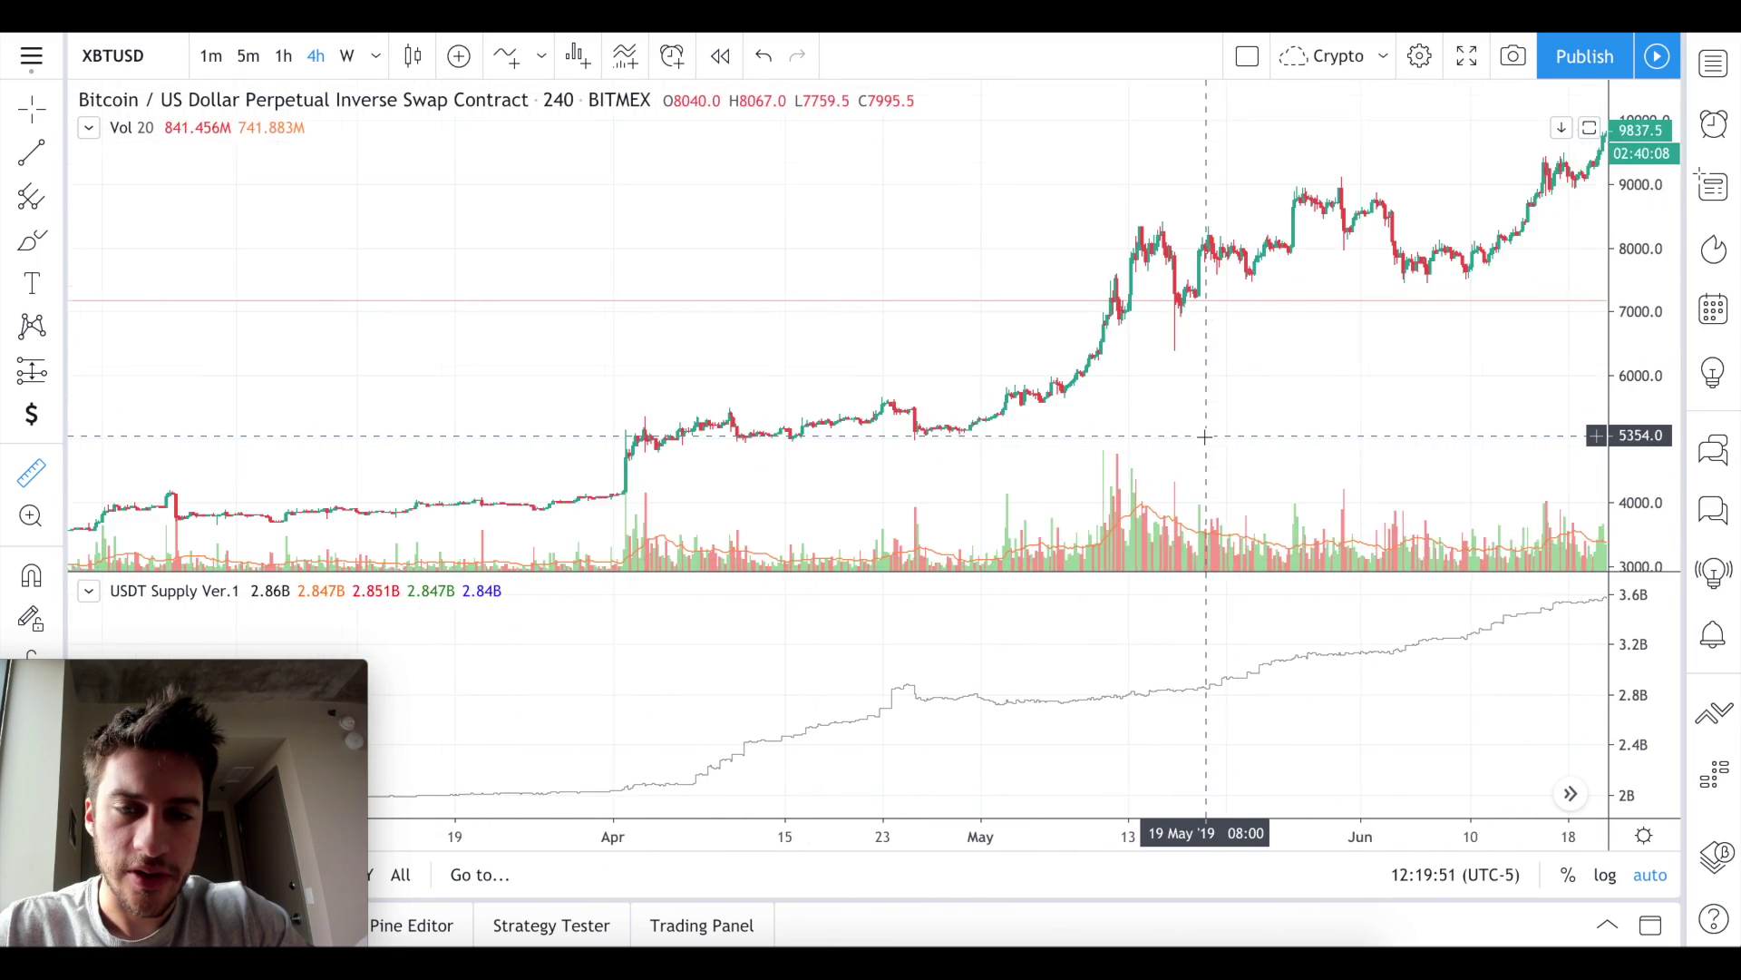
pyautogui.scroll(5, 1204, 437)
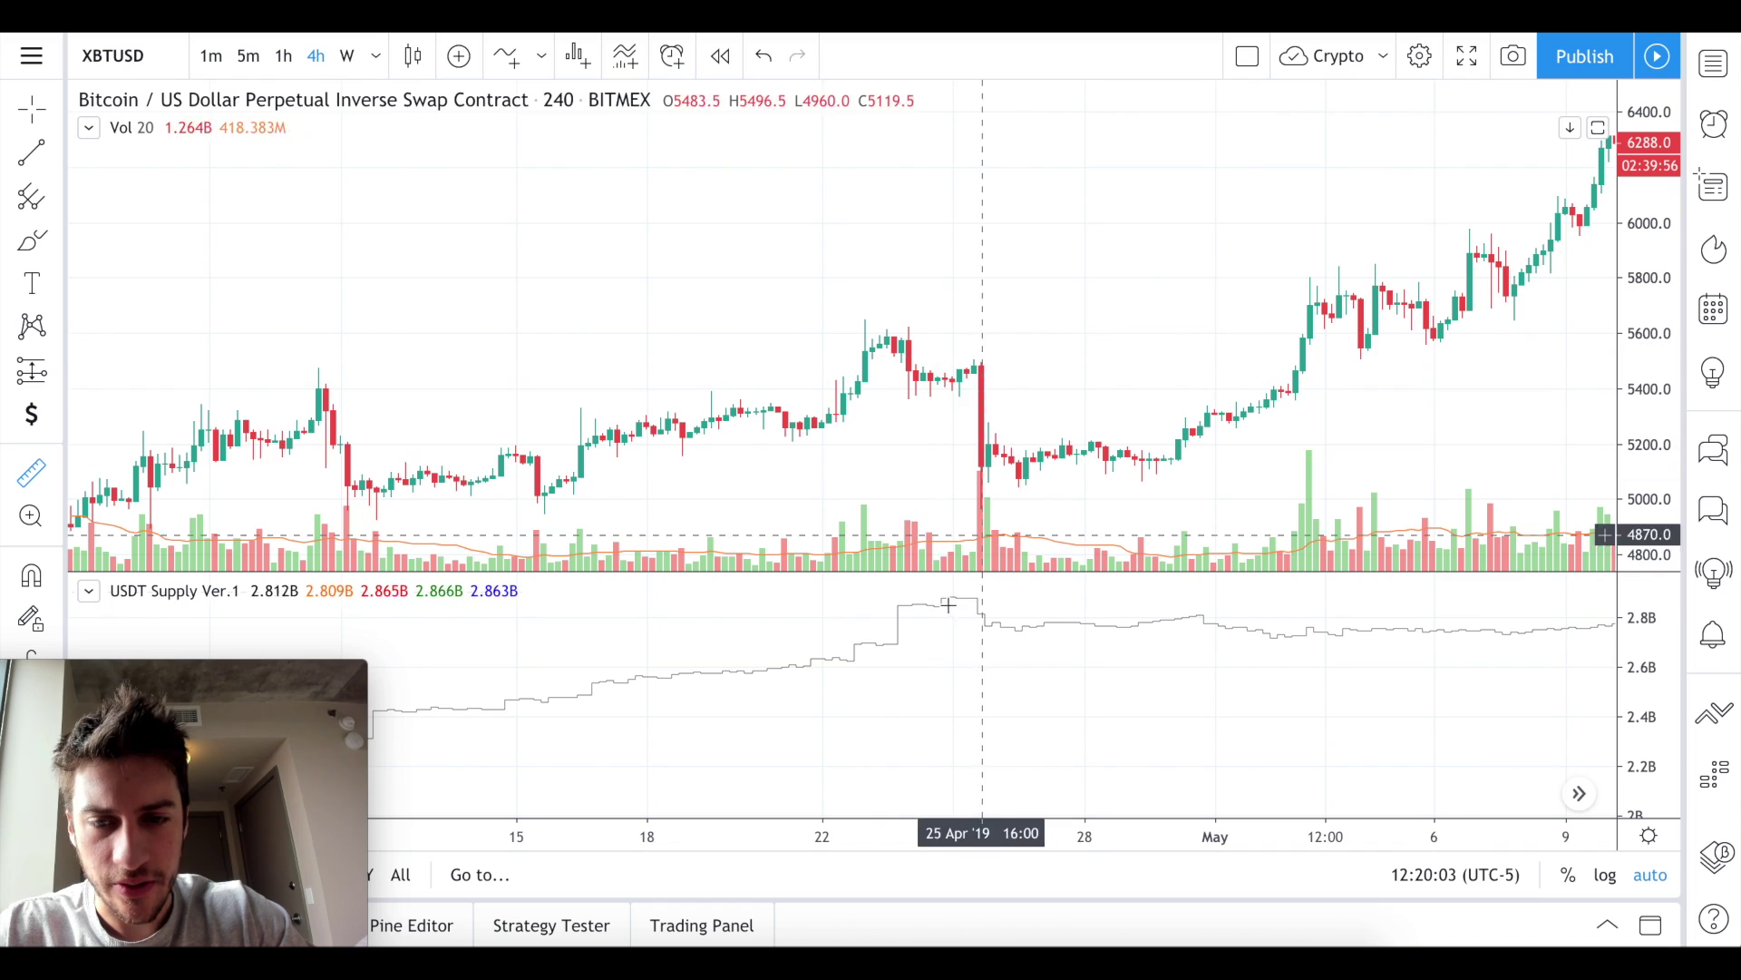
pyautogui.scroll(-2, 1049, 518)
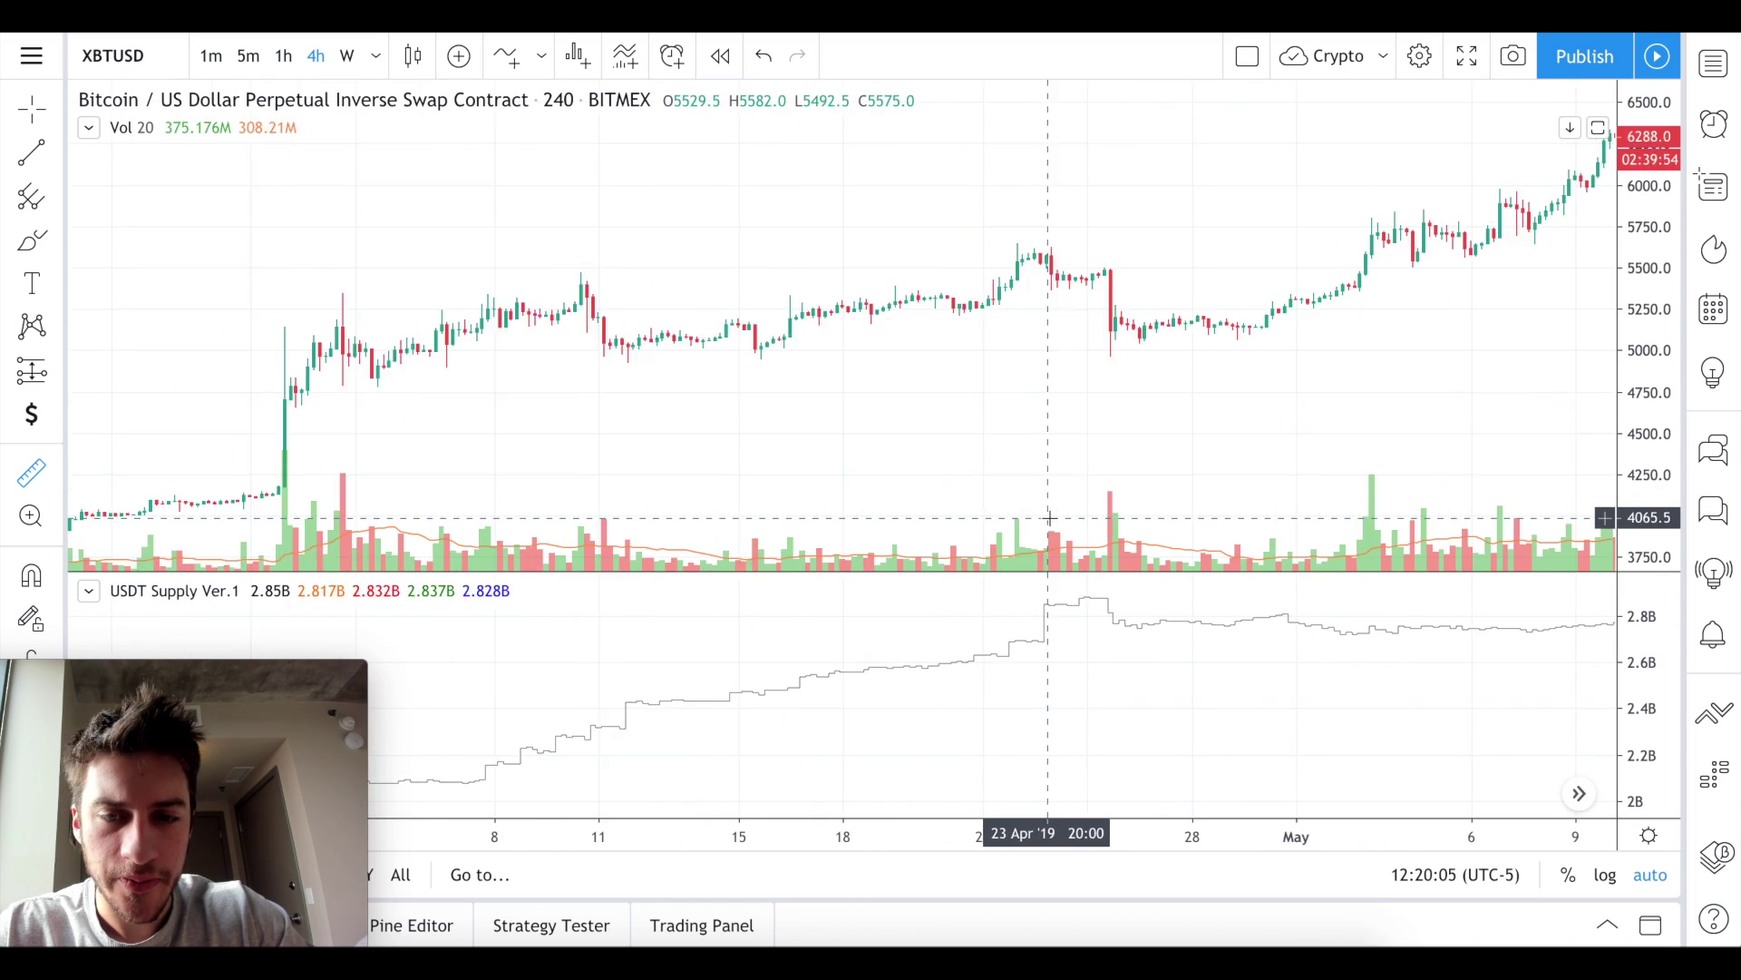
# Compare the USDT supply with the Bitcoin price from July 2019 through the latest November candles.
pyautogui.scroll(-5, 1094, 262)
pyautogui.scroll(-5, 1094, 261)
pyautogui.hscroll(10, 1094, 261)
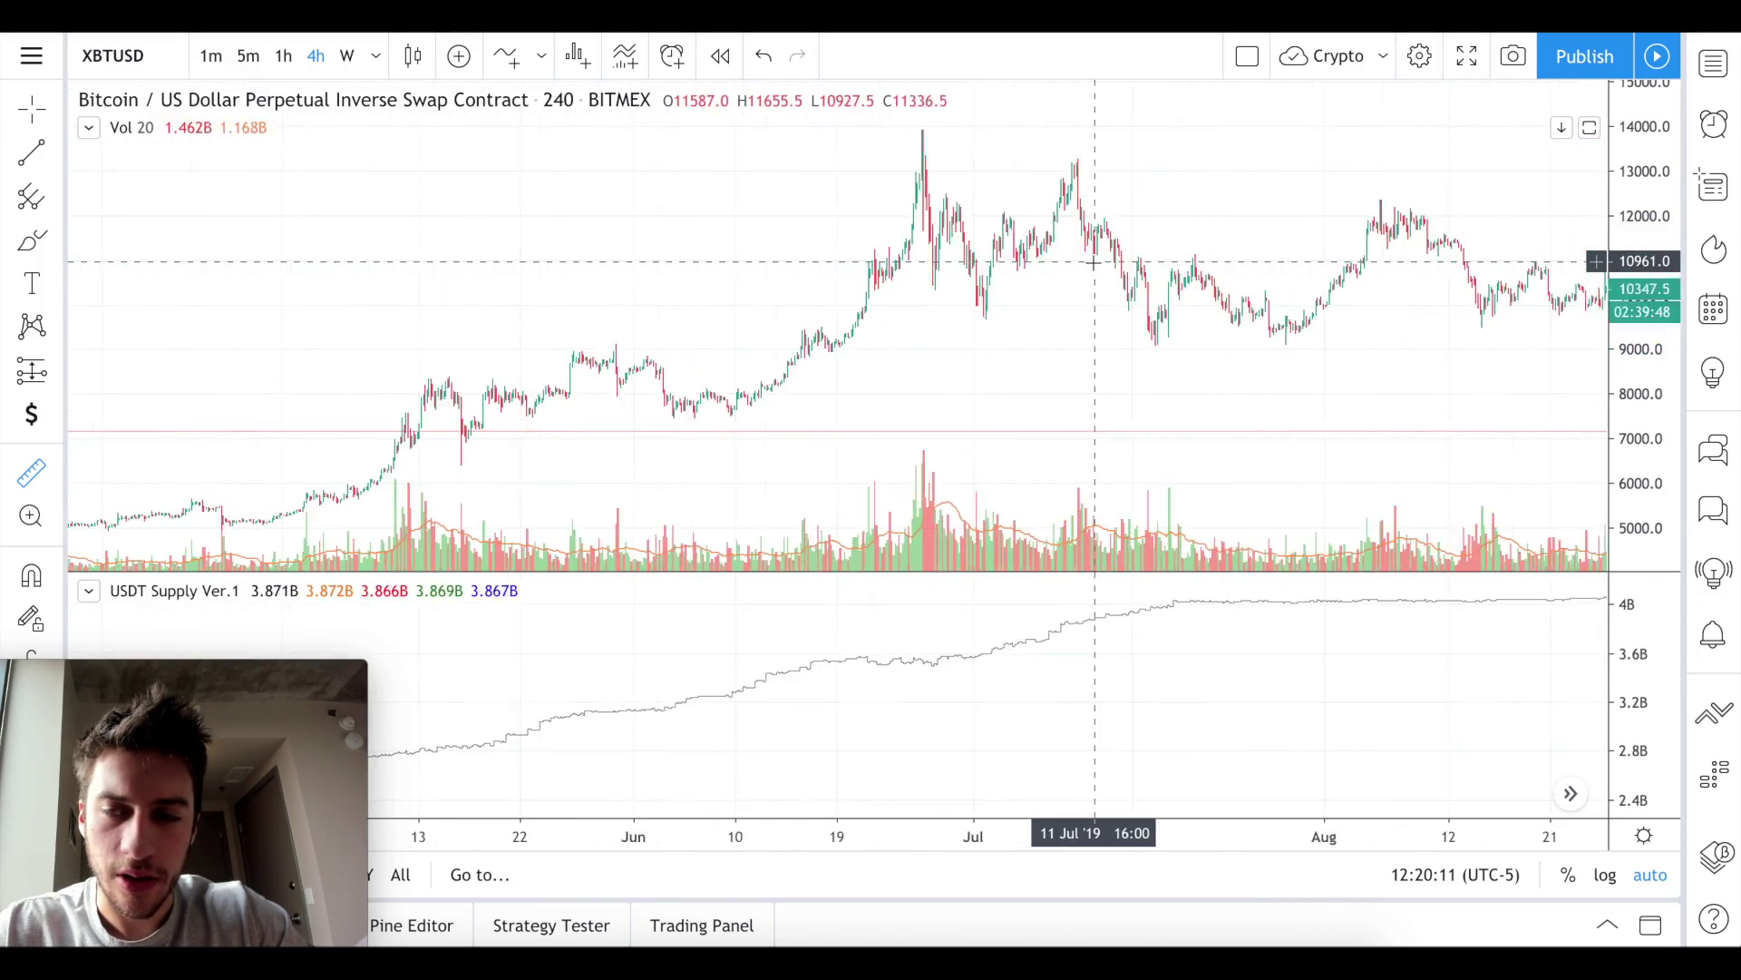
pyautogui.hscroll(10, 1095, 261)
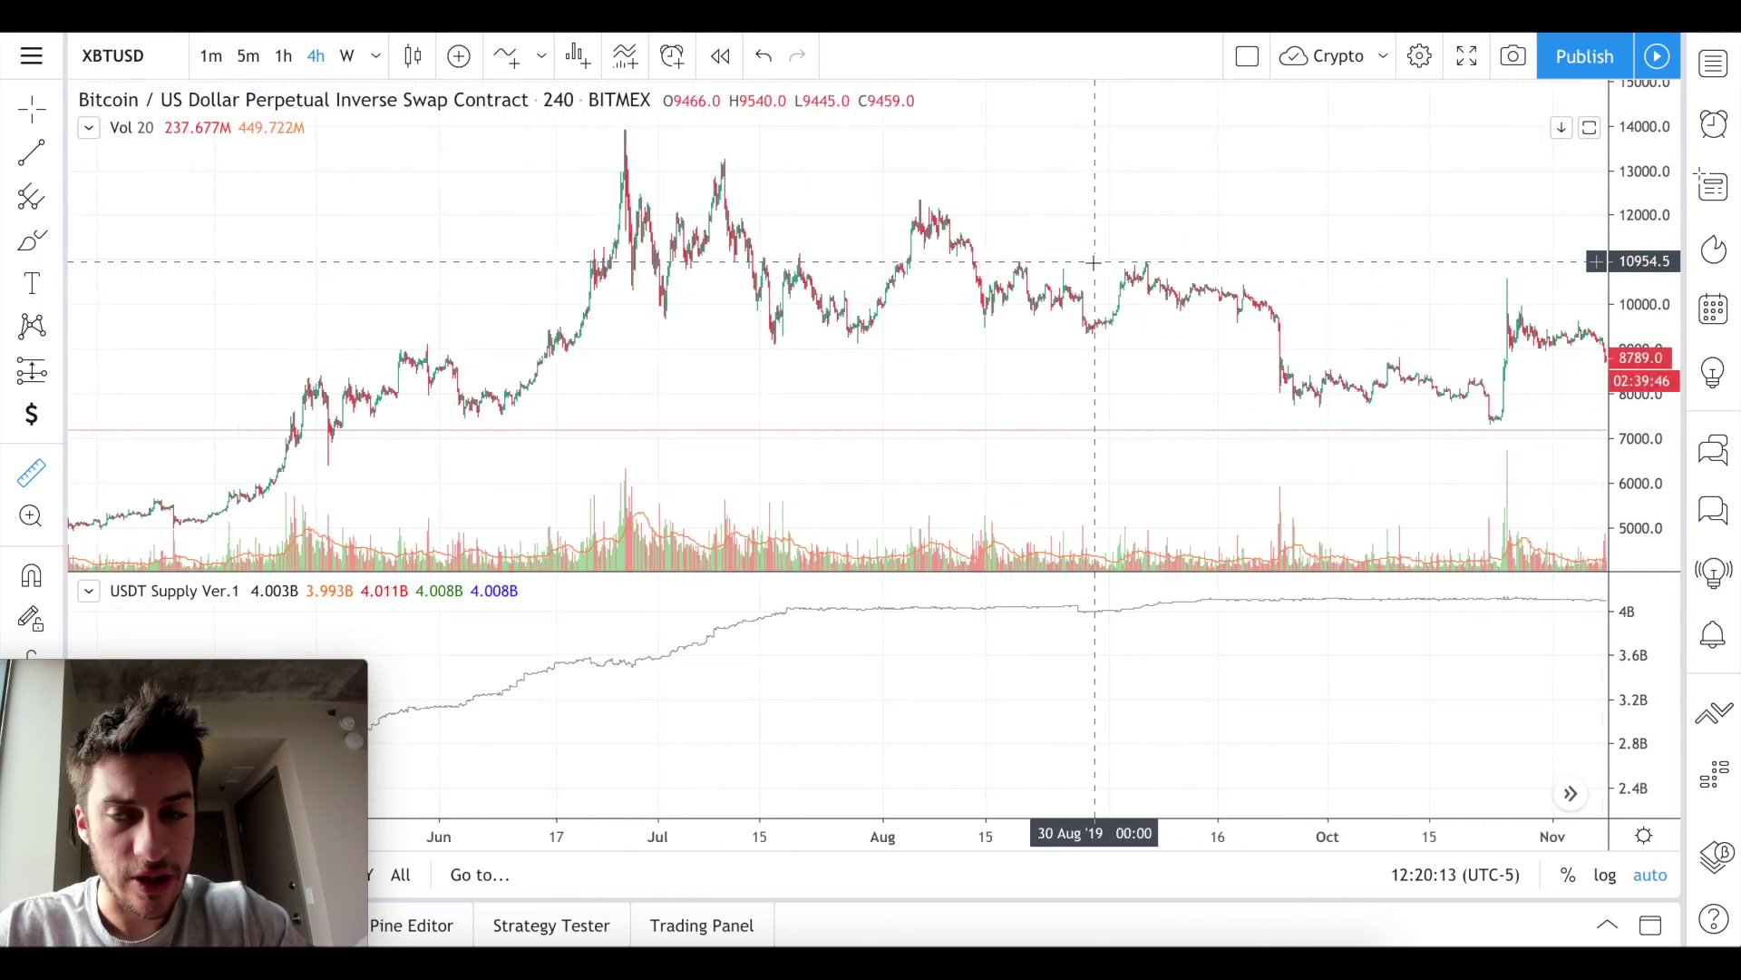
pyautogui.scroll(-2, 1095, 261)
pyautogui.scroll(3, 1095, 261)
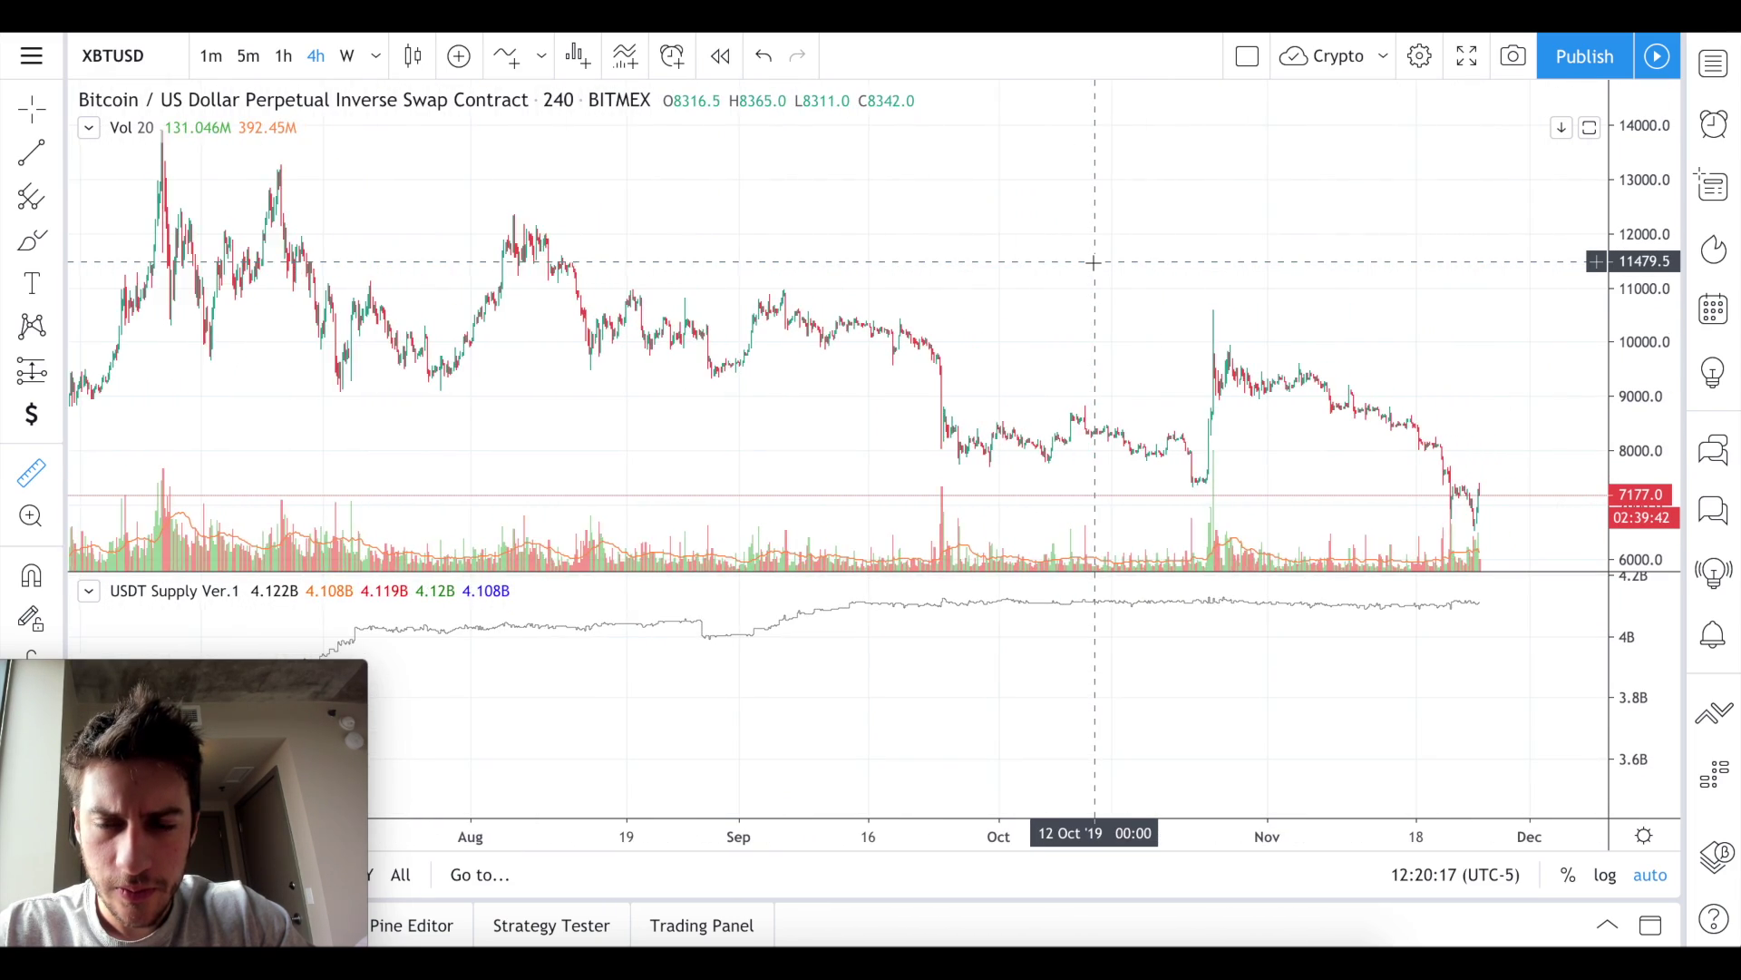
pyautogui.scroll(1, 1094, 262)
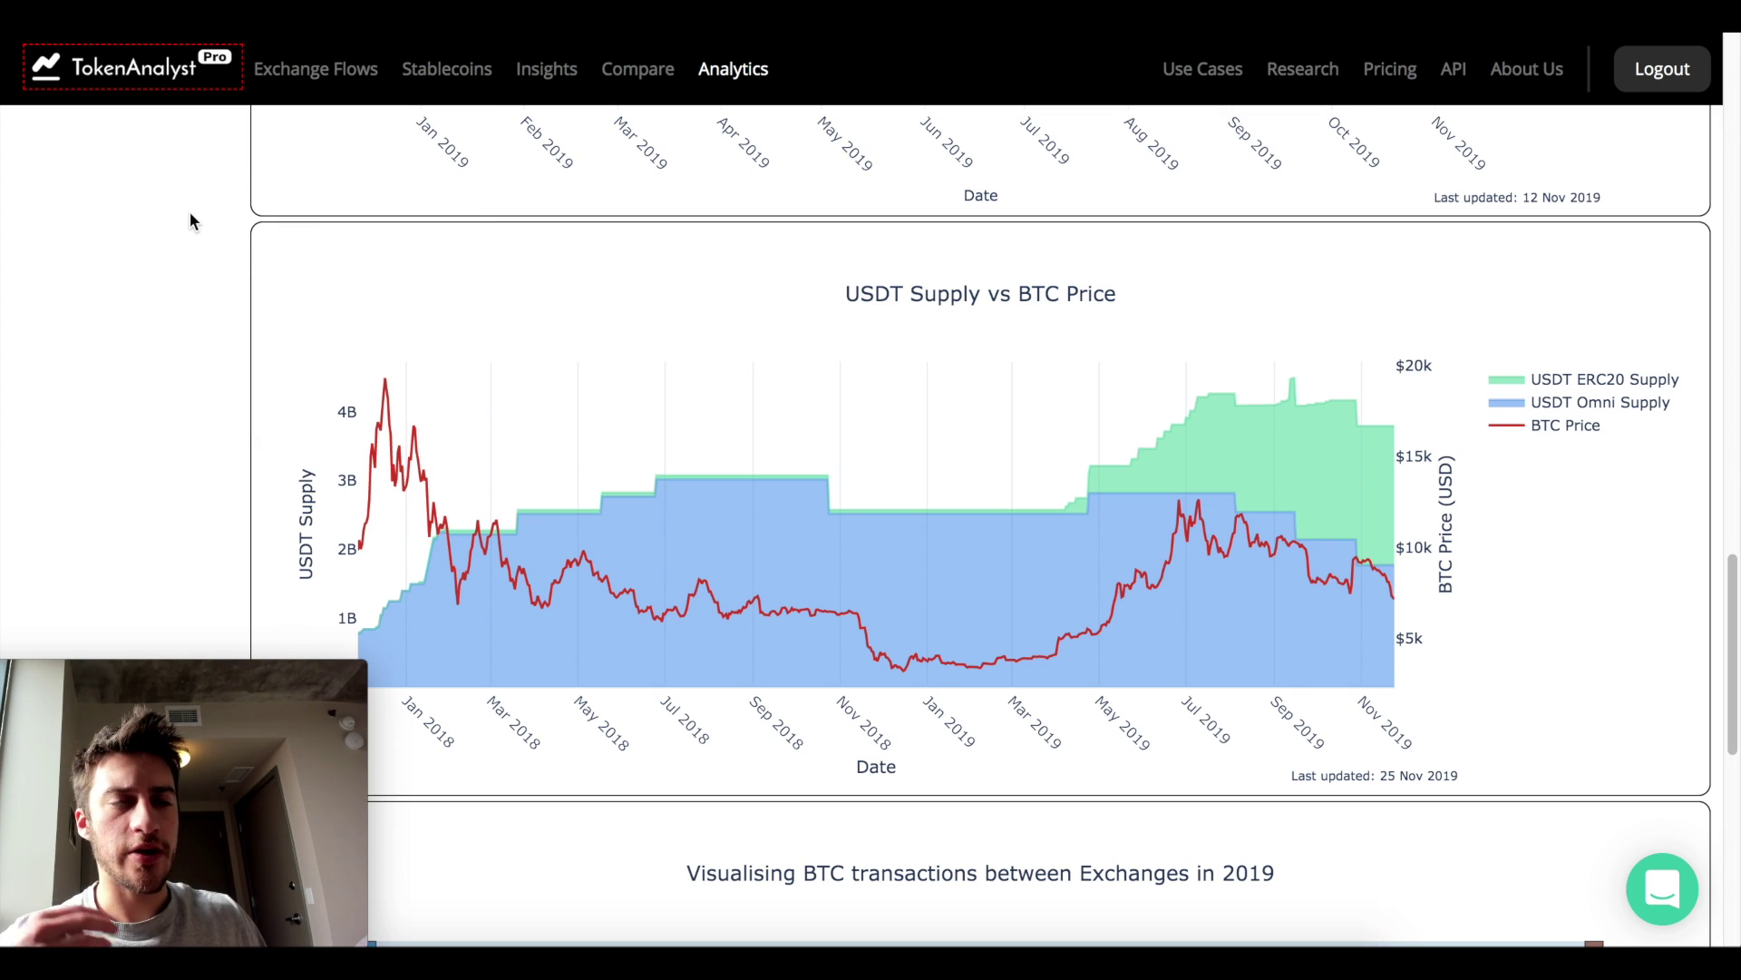
# Switch to TokenAnalyst and review the Stablecoins volume and transaction charts and the 24 hr stats table.
pyautogui.click(449, 71)
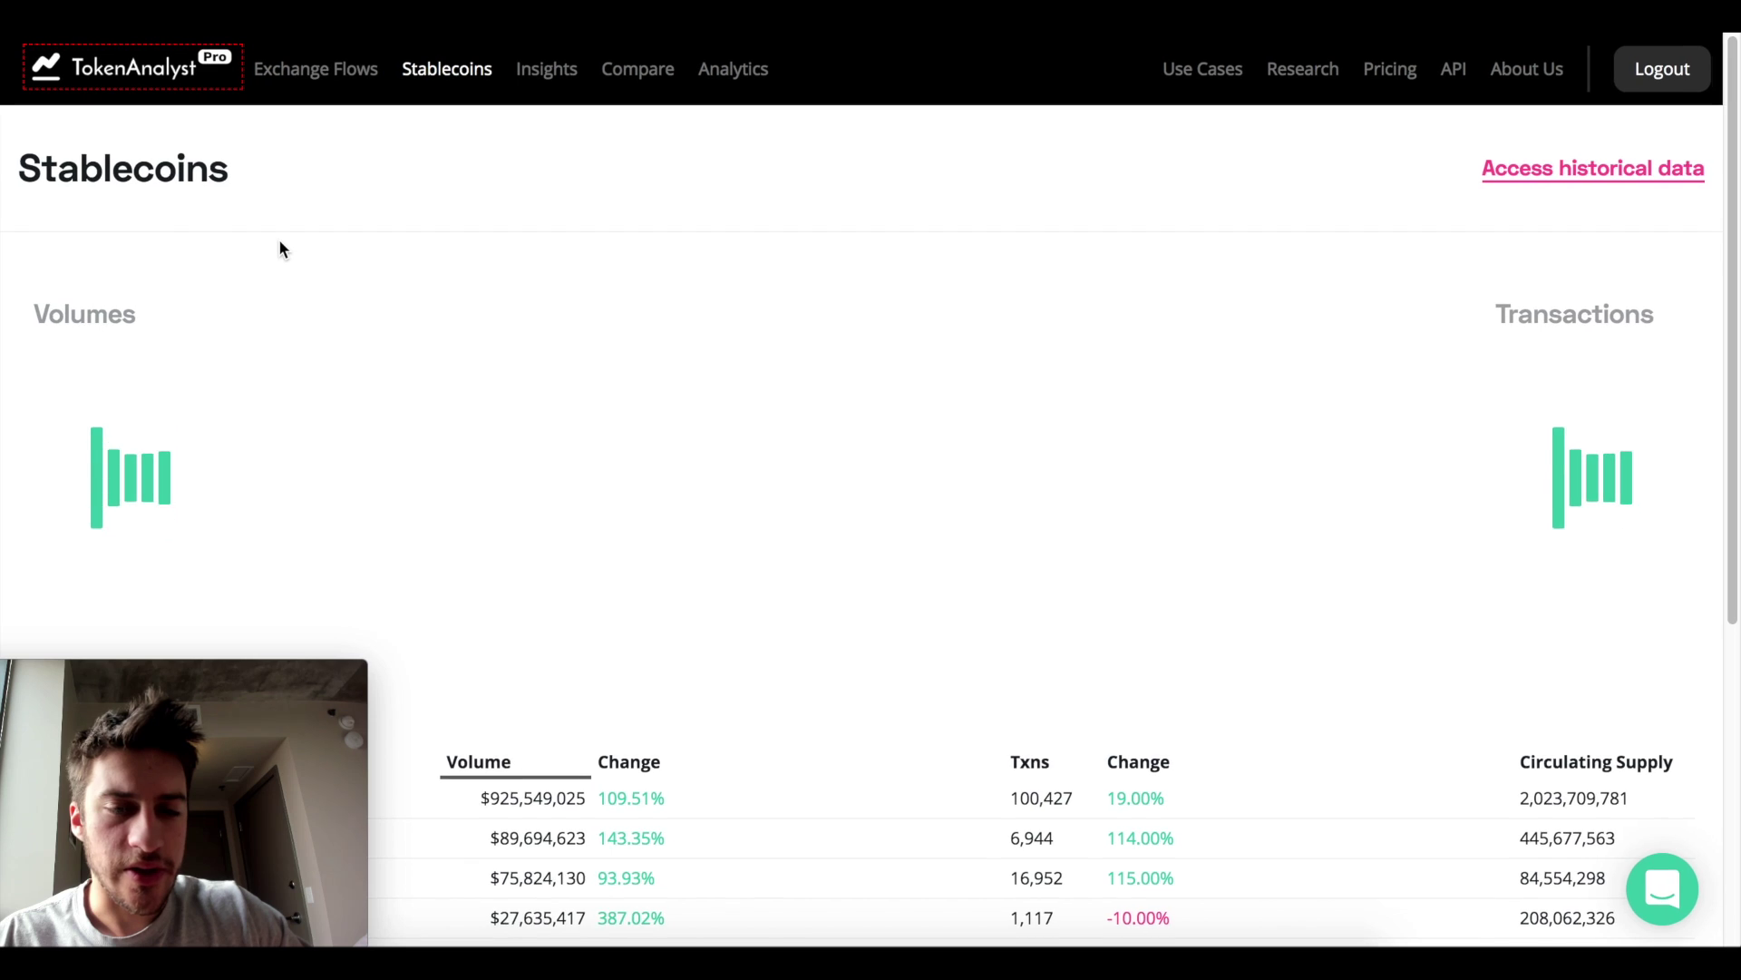
pyautogui.scroll(-2, 280, 241)
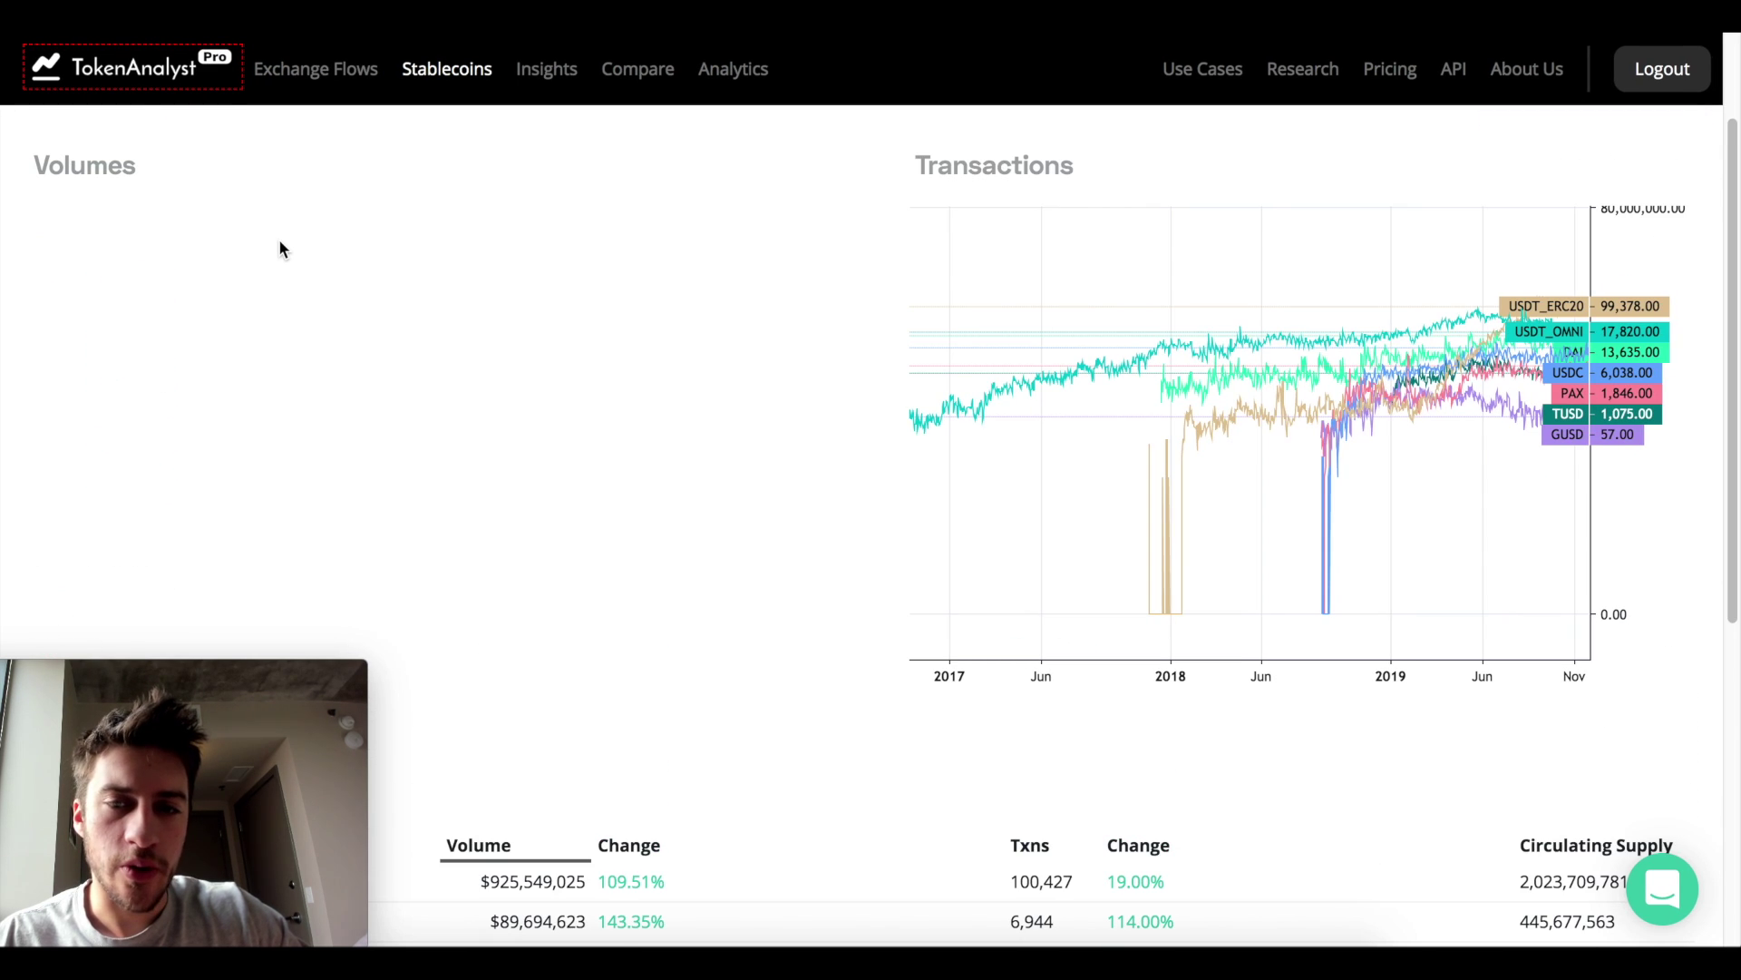
pyautogui.scroll(2, 684, 182)
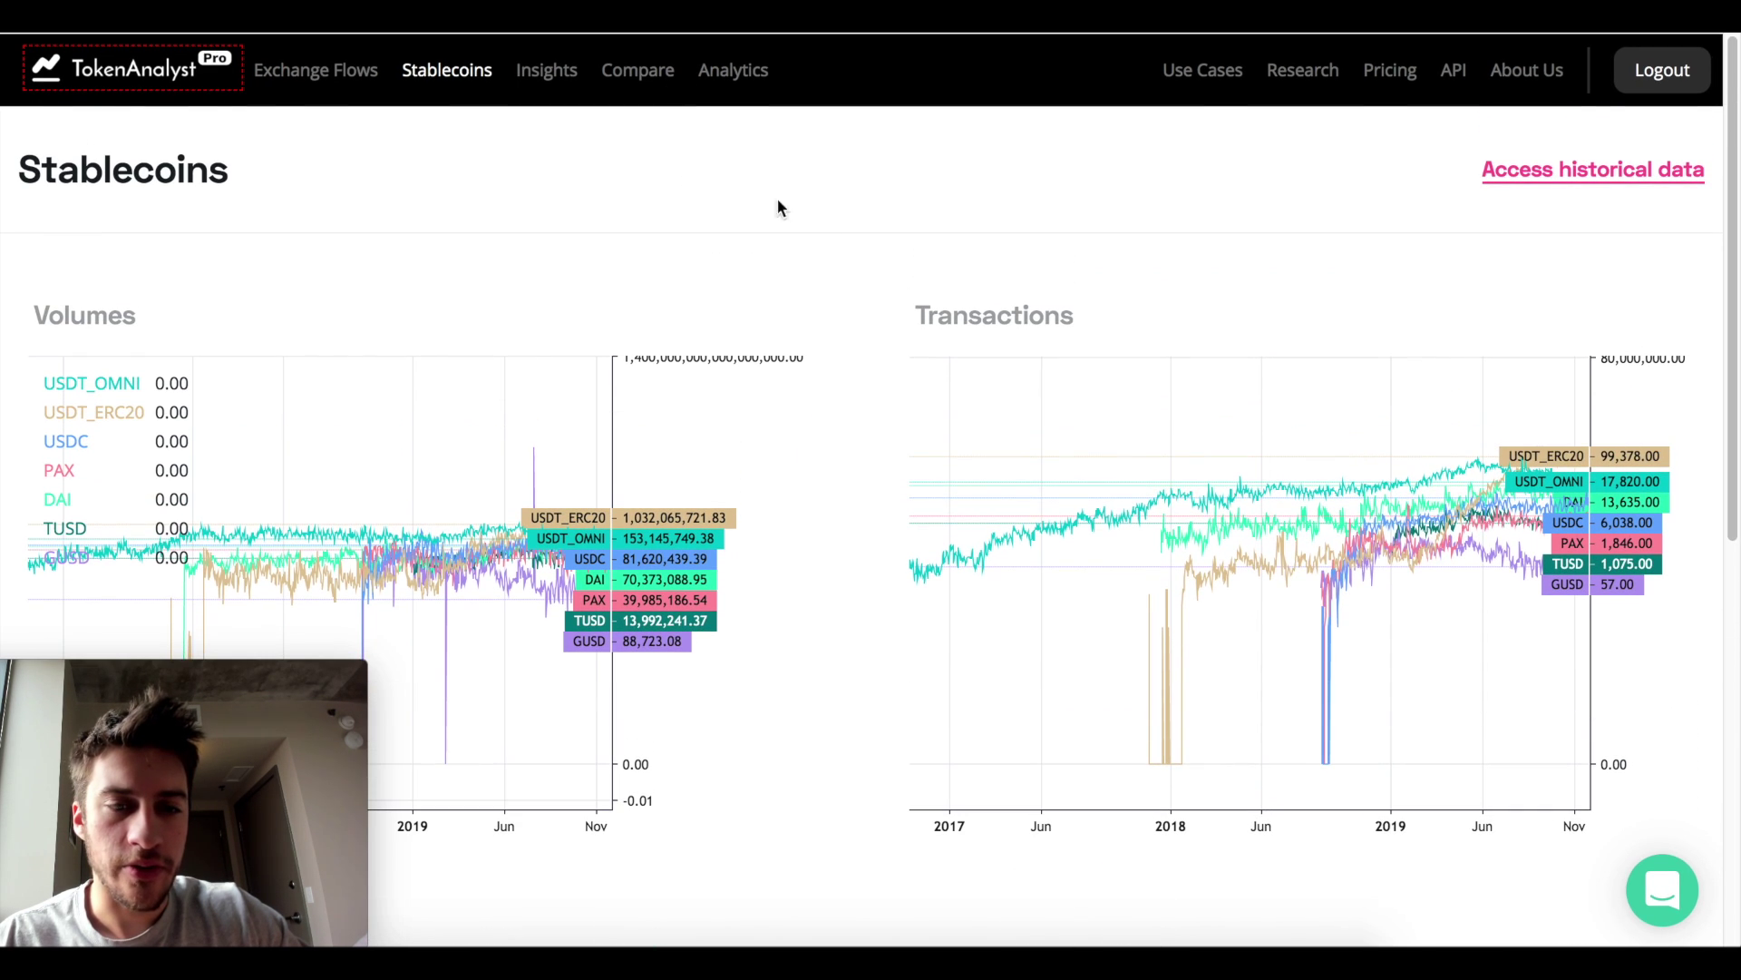
pyautogui.scroll(-8, 819, 242)
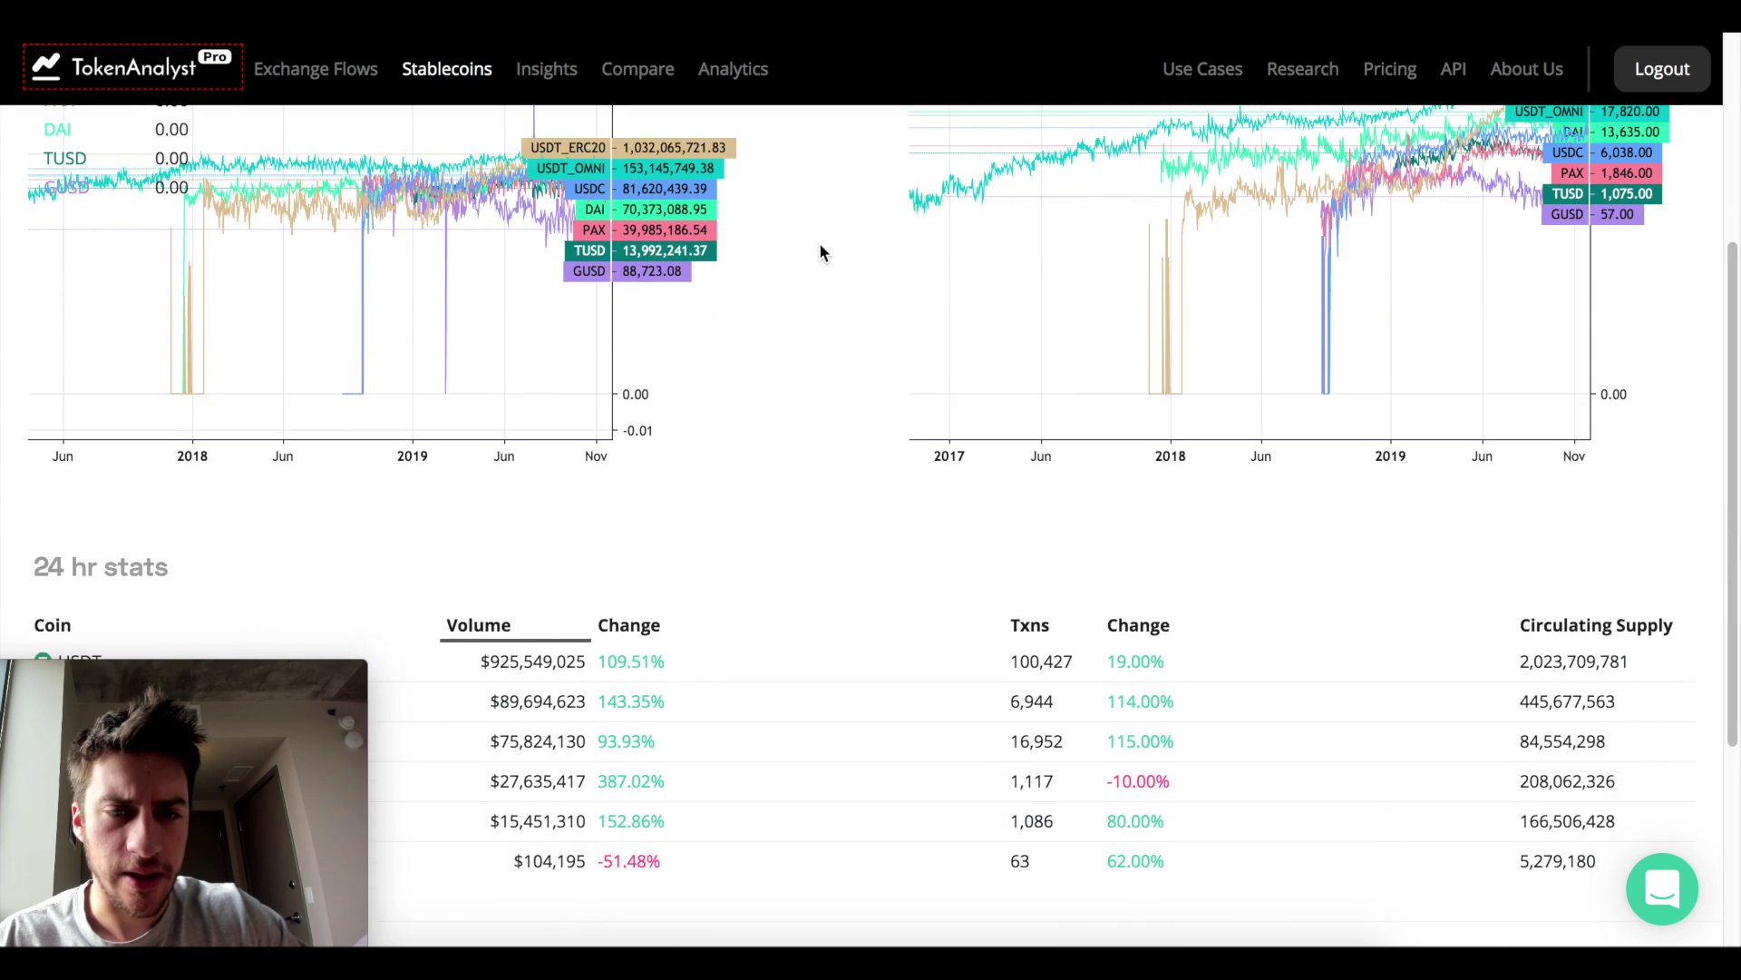
pyautogui.scroll(-1, 819, 242)
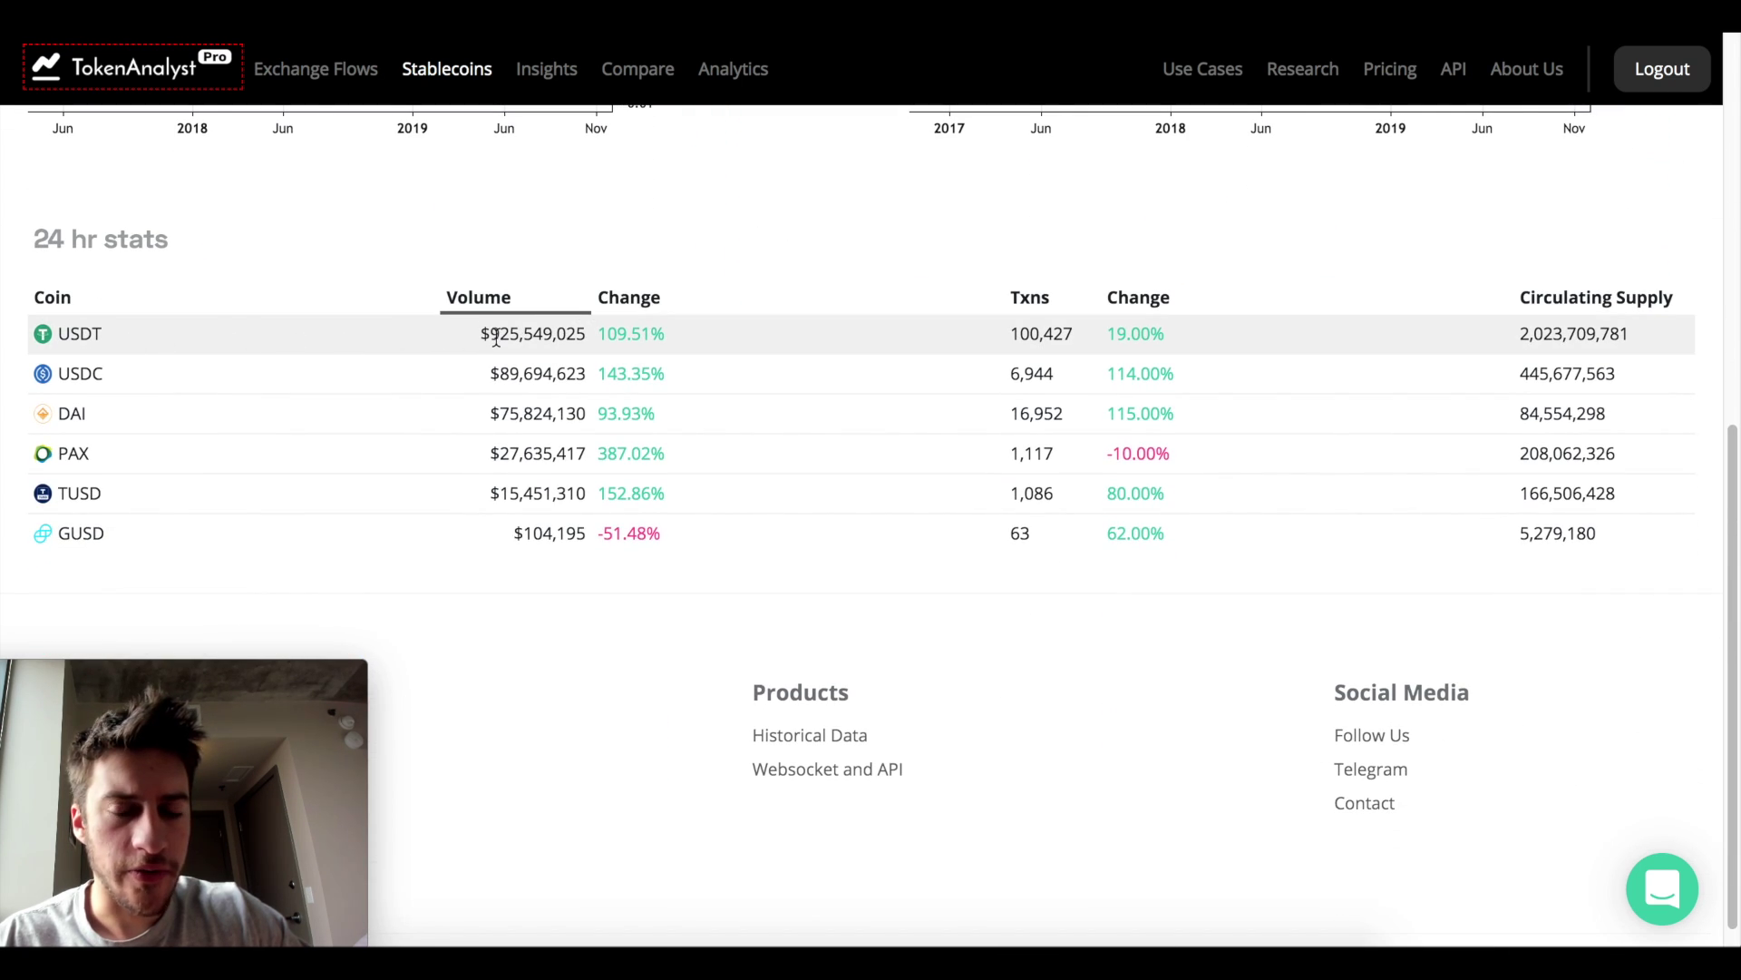
pyautogui.scroll(7, 774, 346)
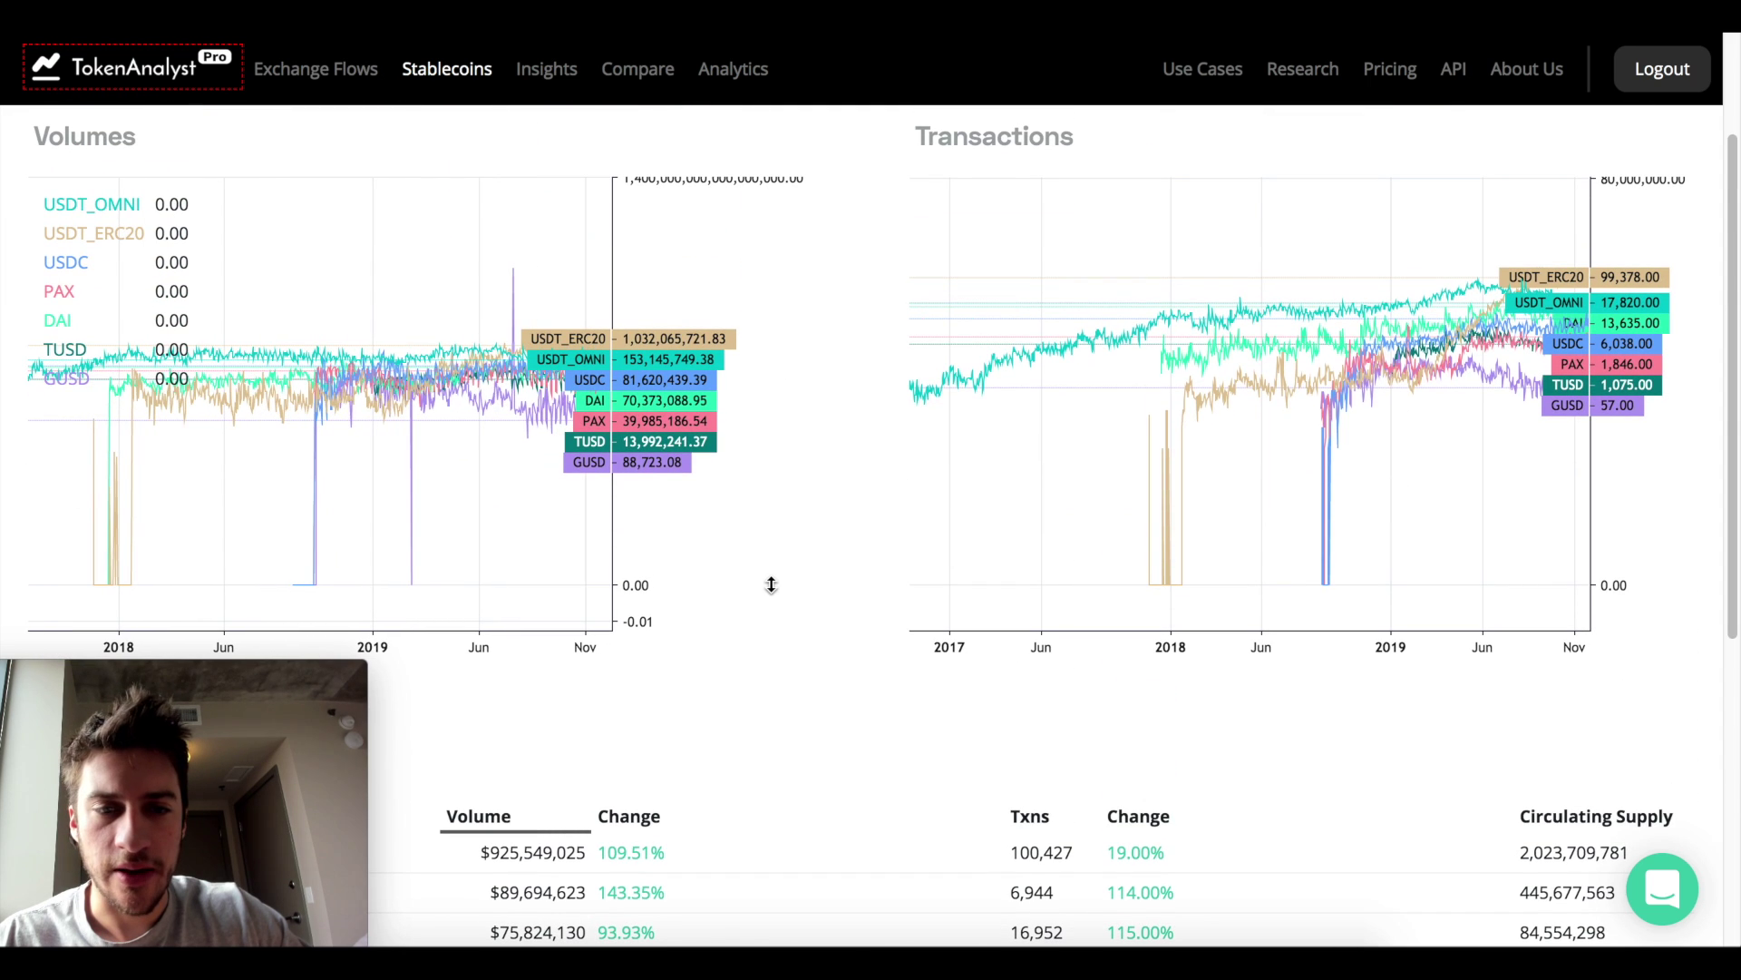
pyautogui.scroll(3, 772, 555)
pyautogui.scroll(2, 771, 835)
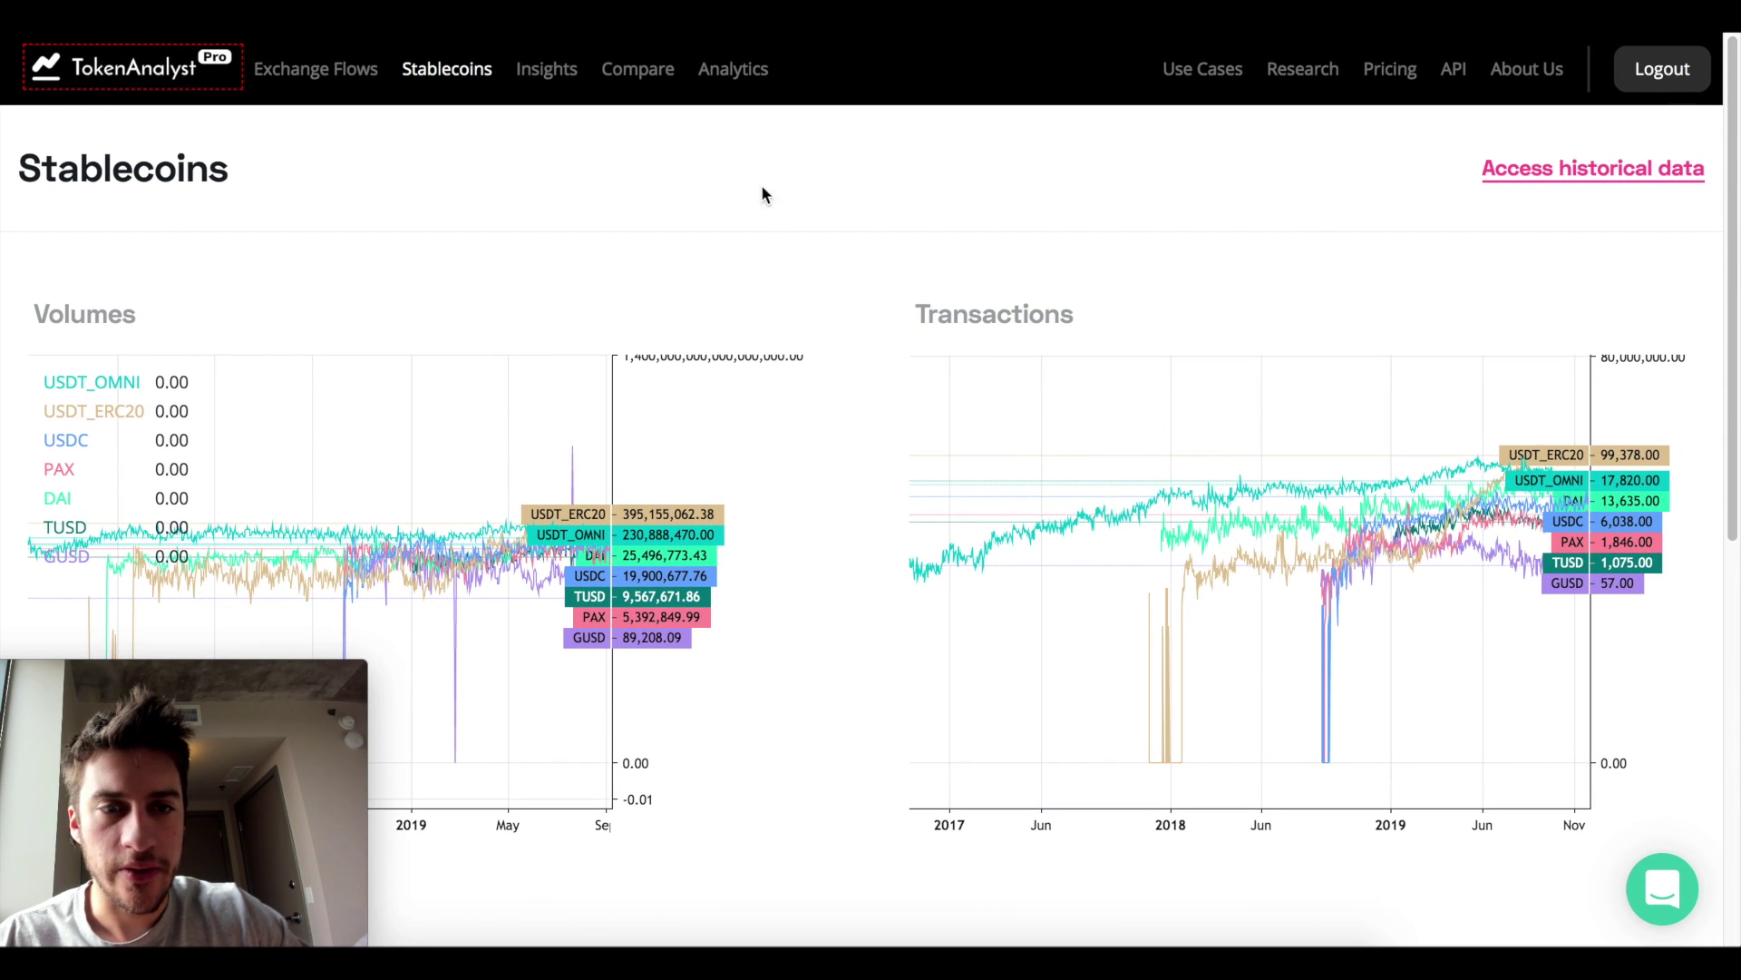
# Open the BTC Binance exchange flows in TokenAnalyst and change the token to USDT ERC20.
pyautogui.moveTo(325, 70)
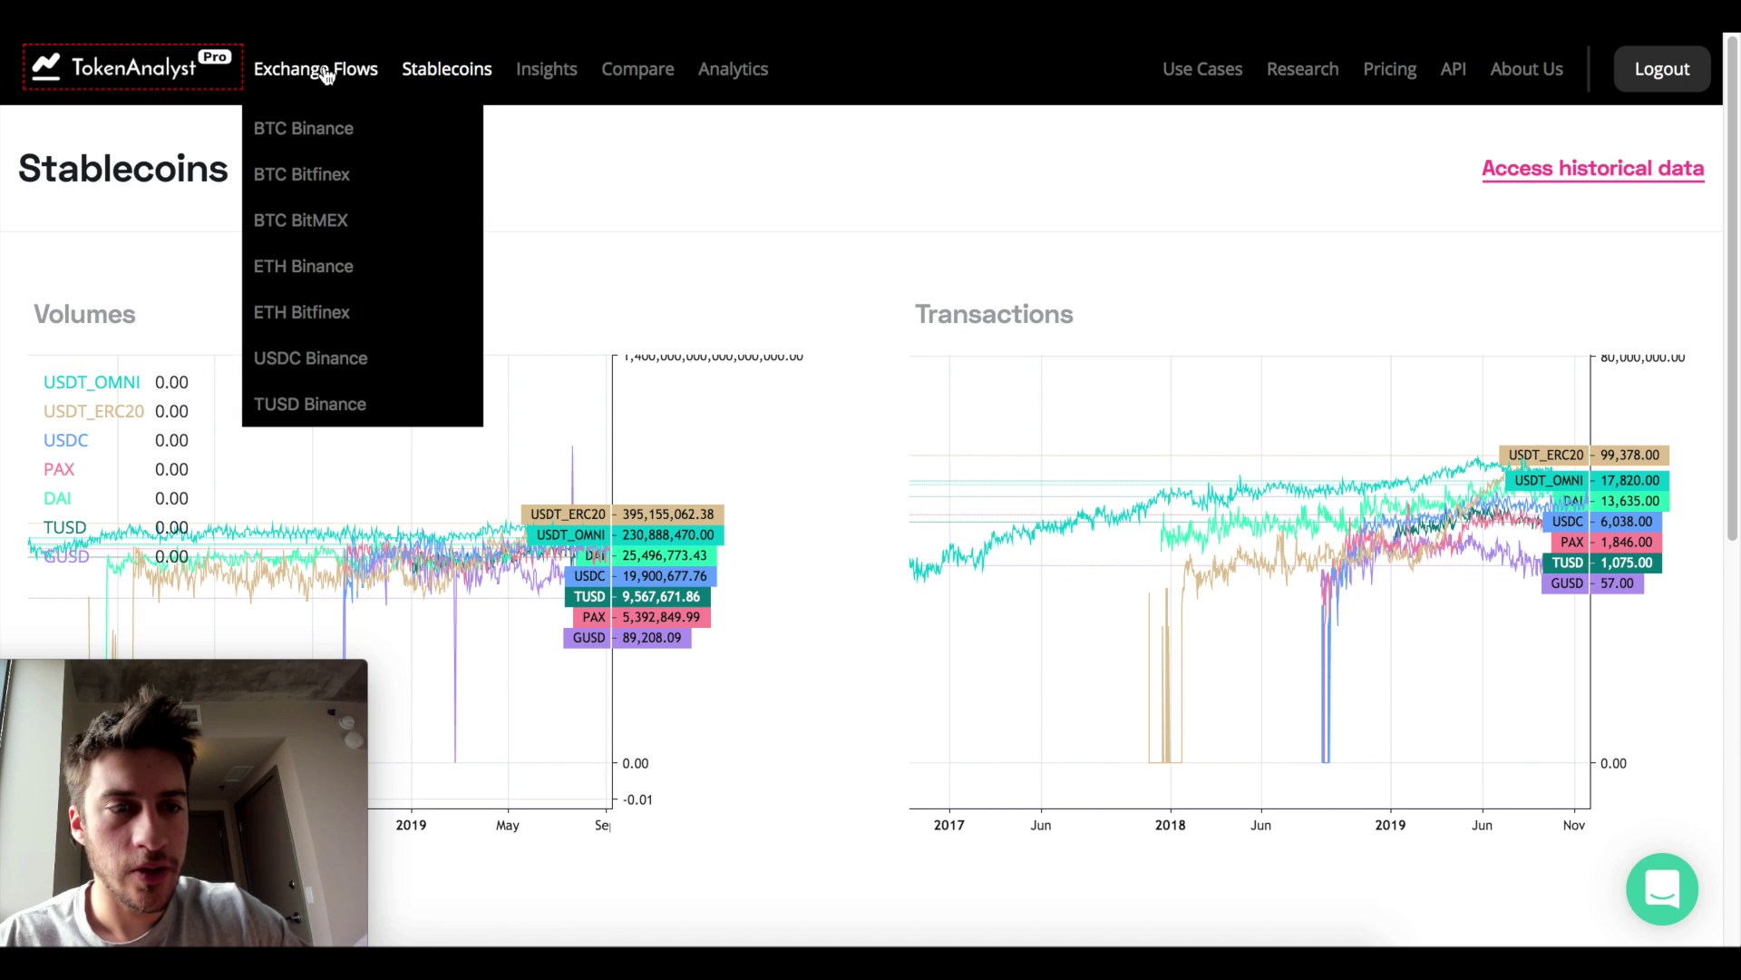
pyautogui.click(309, 128)
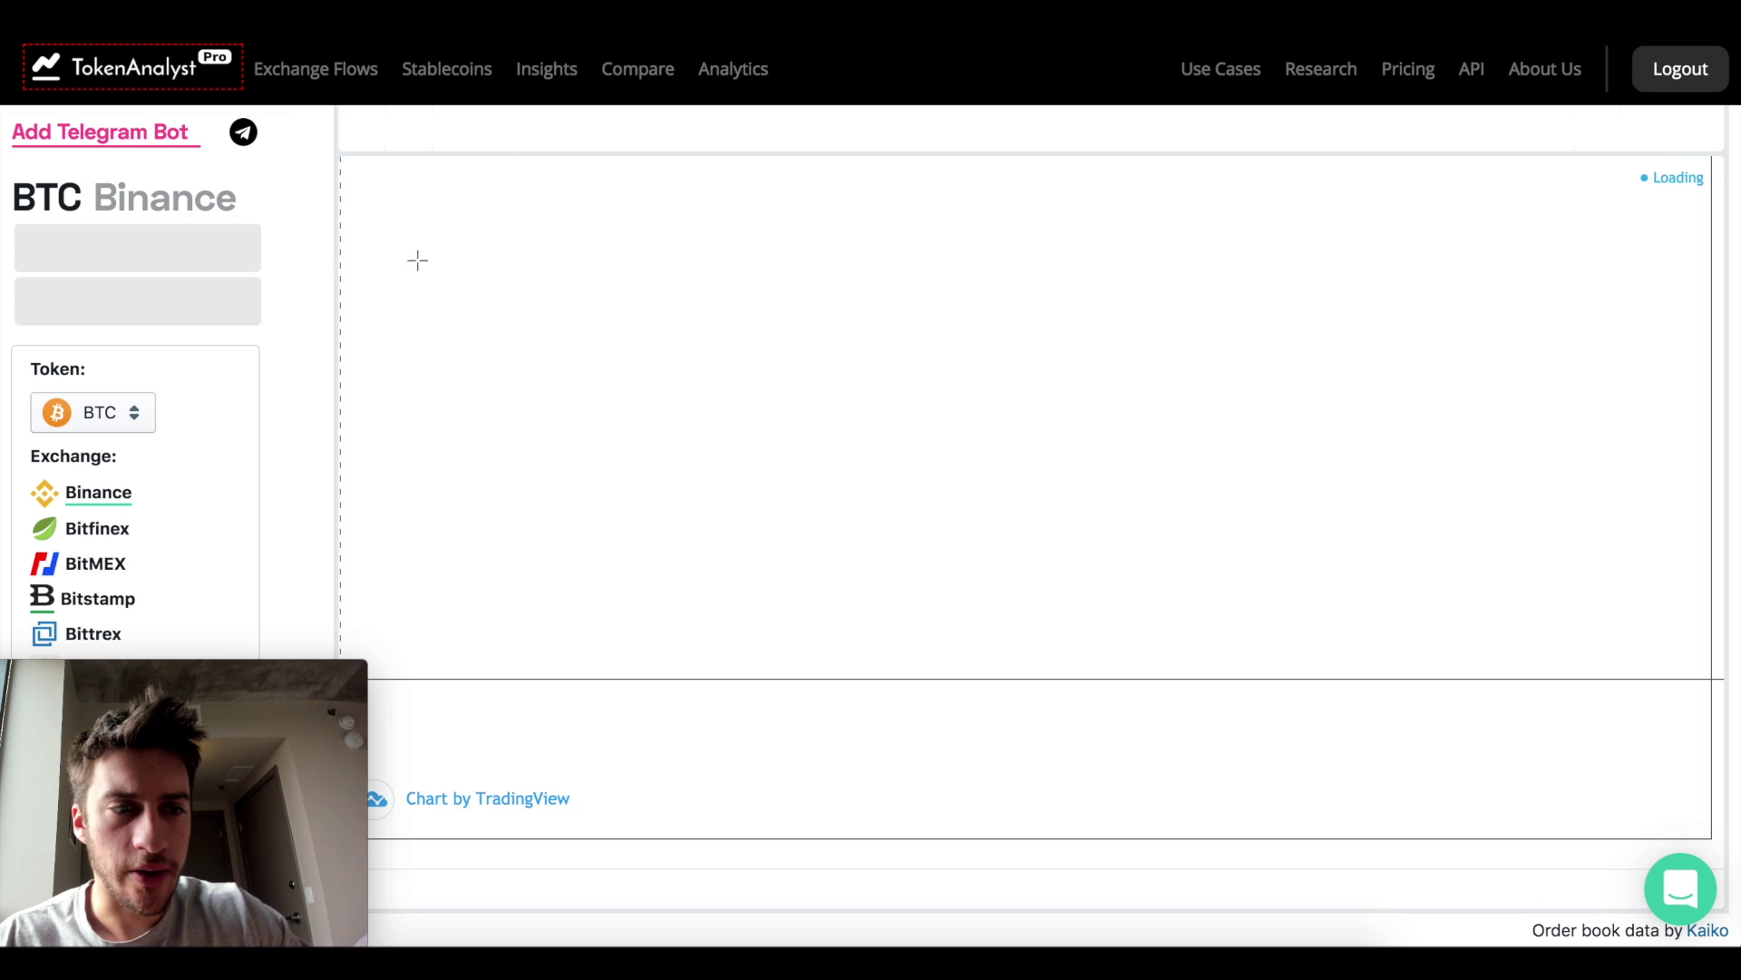
pyautogui.click(101, 434)
pyautogui.write('usd')
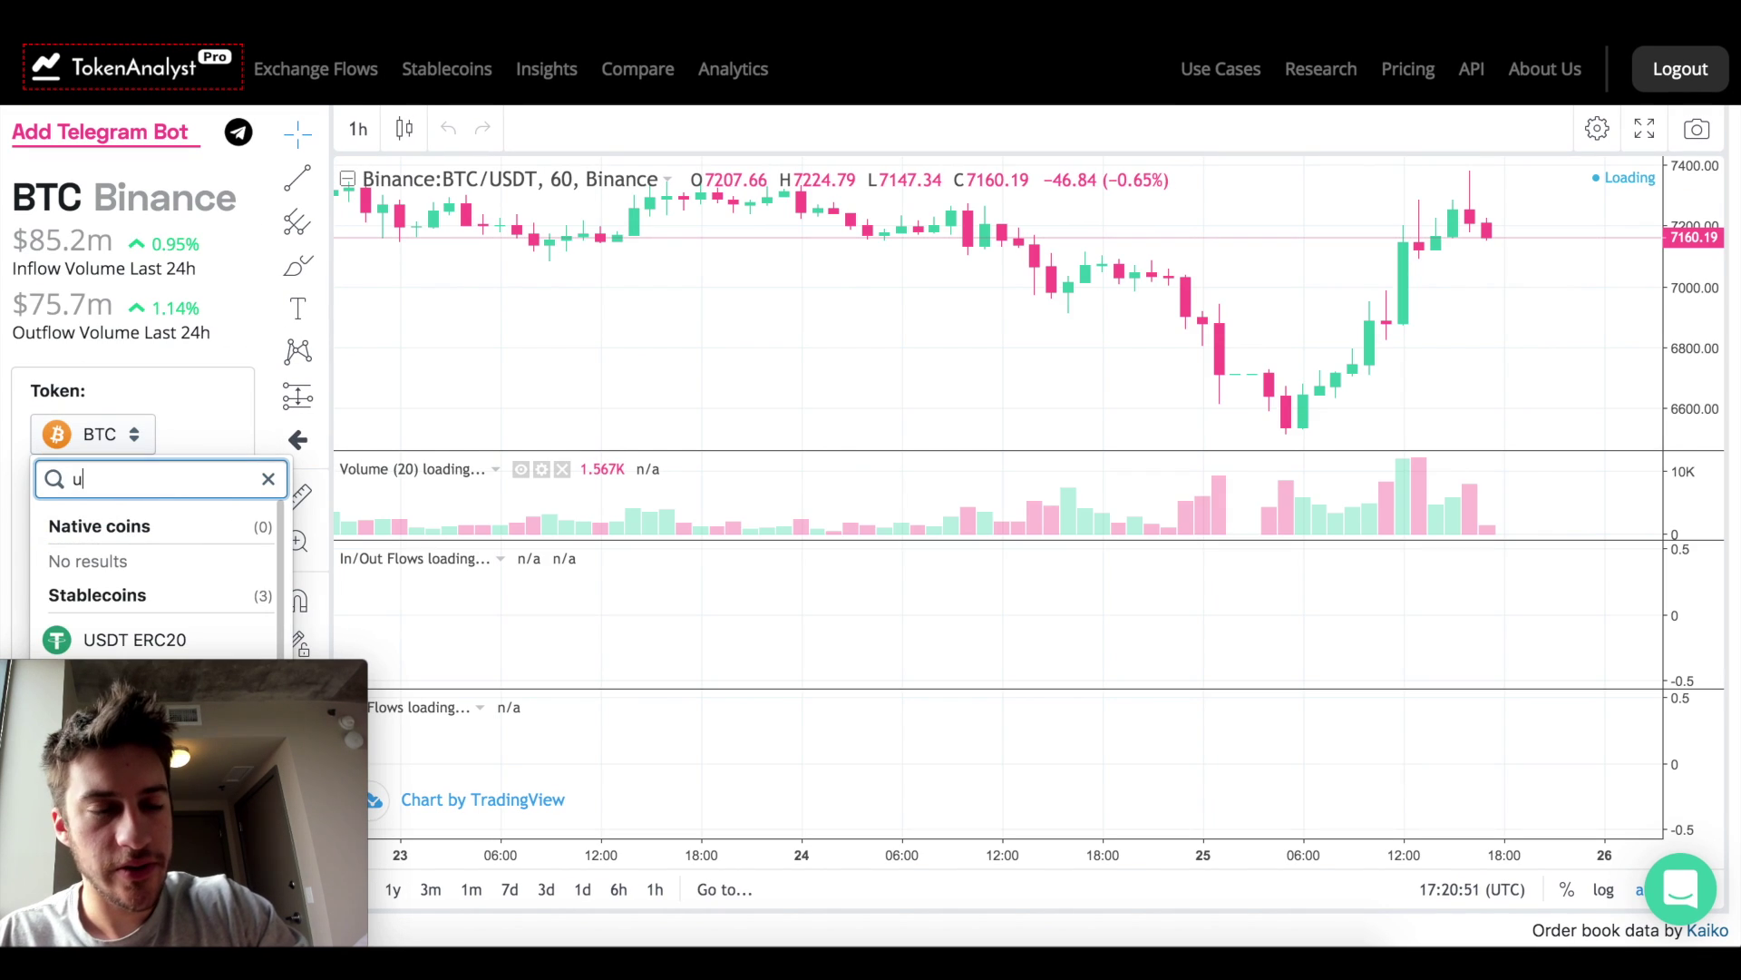
pyautogui.click(118, 641)
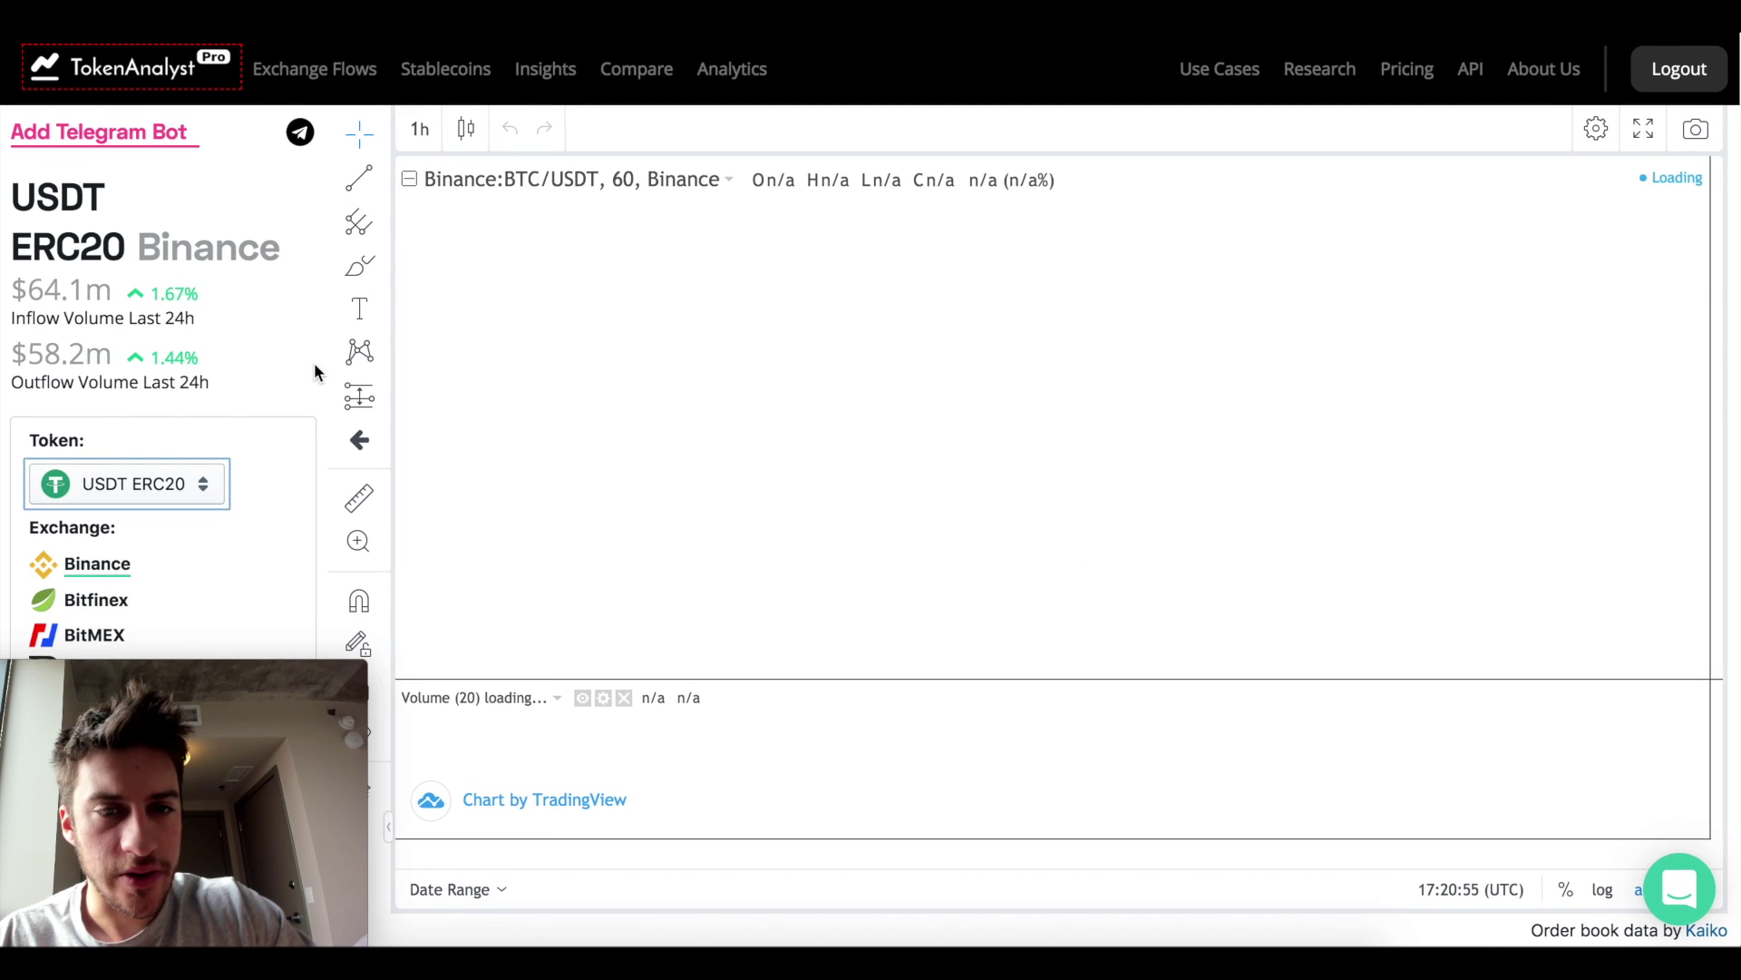
# Examine the USDT ERC20 in/out flows and net flows on Binance around the 29 October 2019 spike.
pyautogui.scroll(-10, 919, 324)
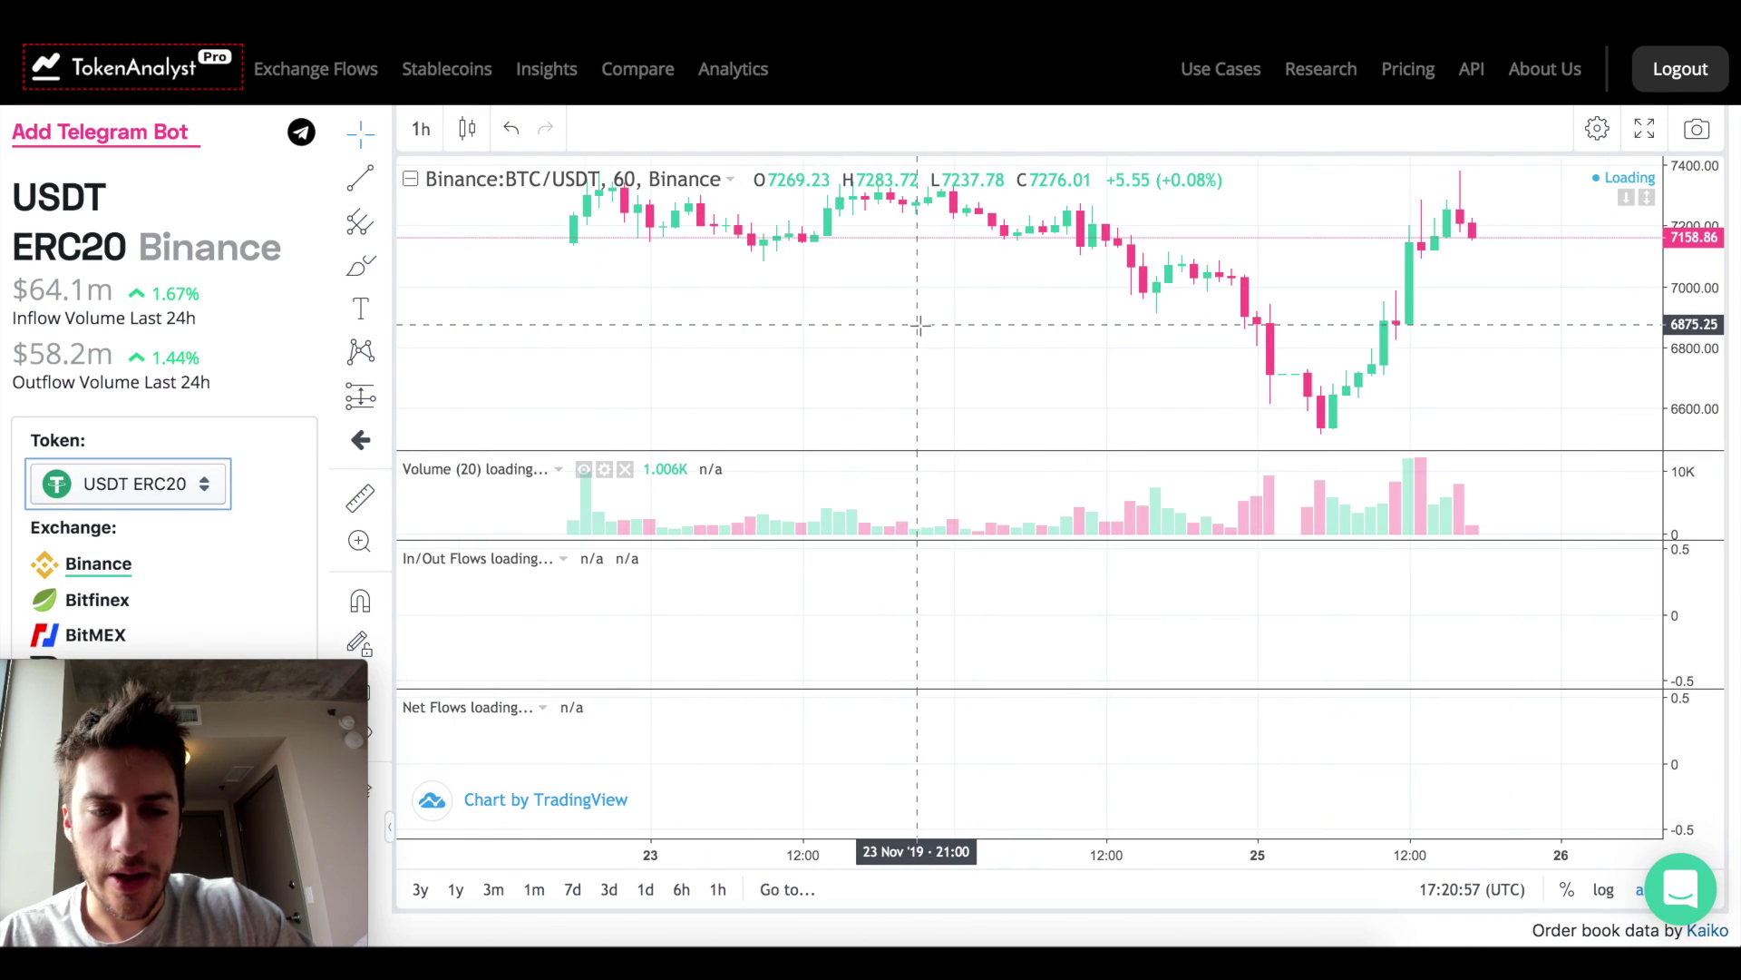
pyautogui.scroll(5, 918, 325)
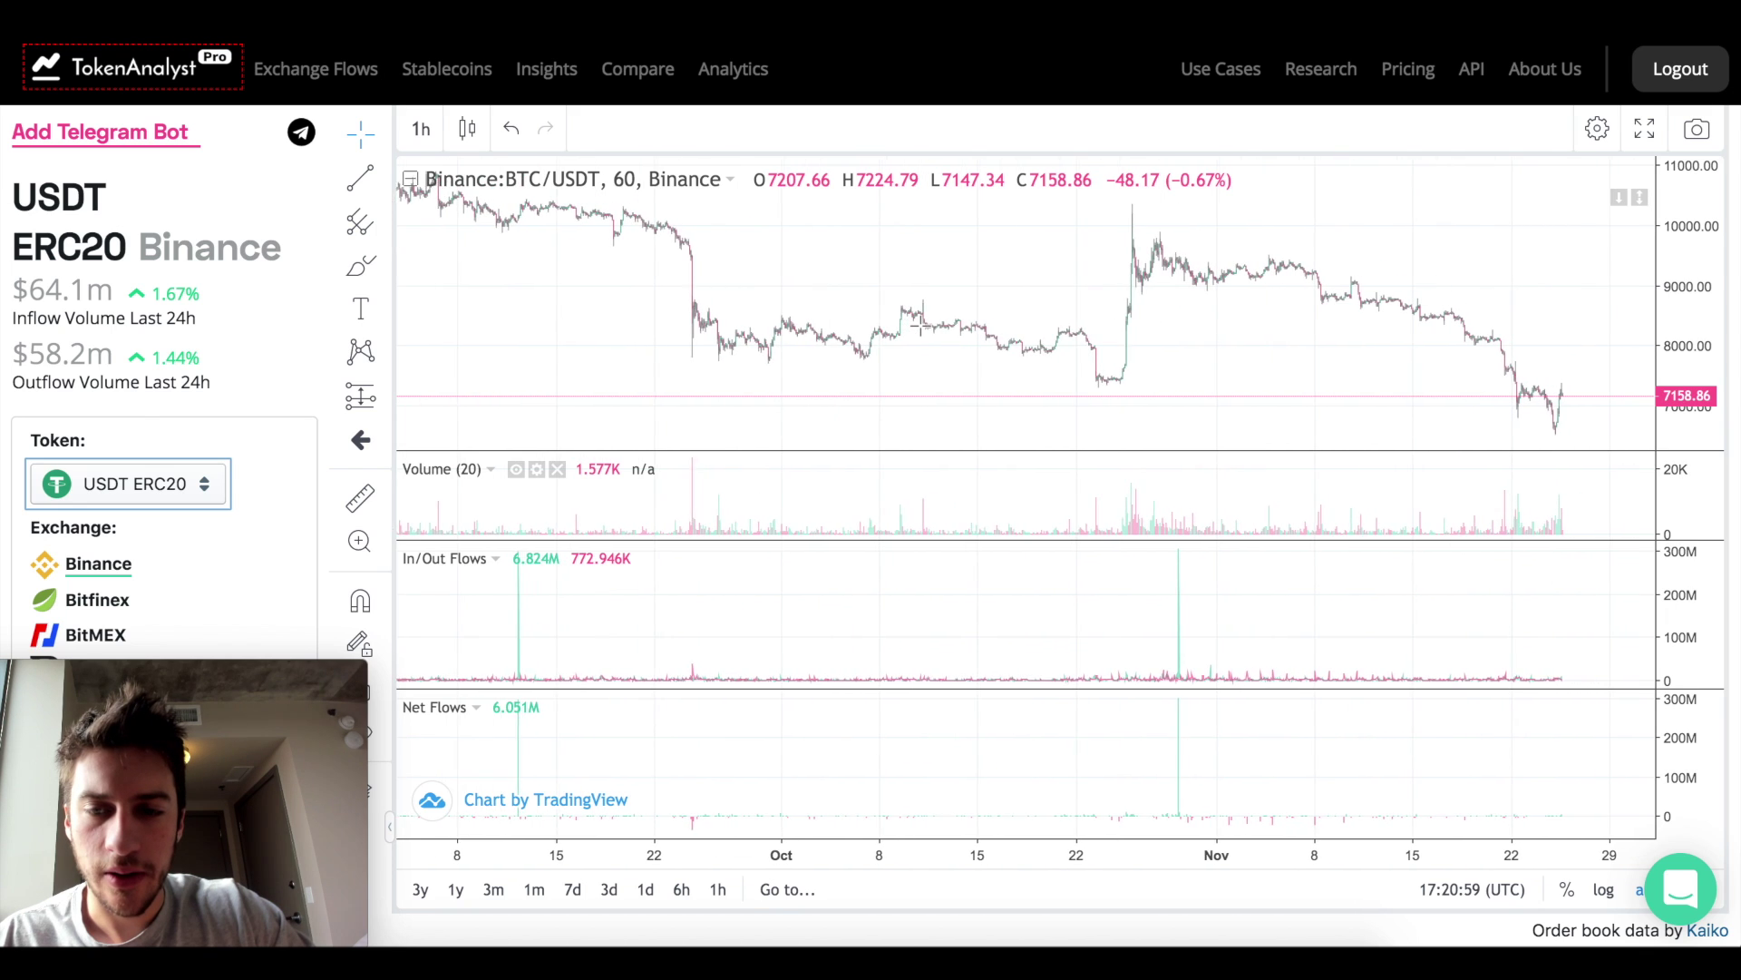
pyautogui.scroll(3, 919, 325)
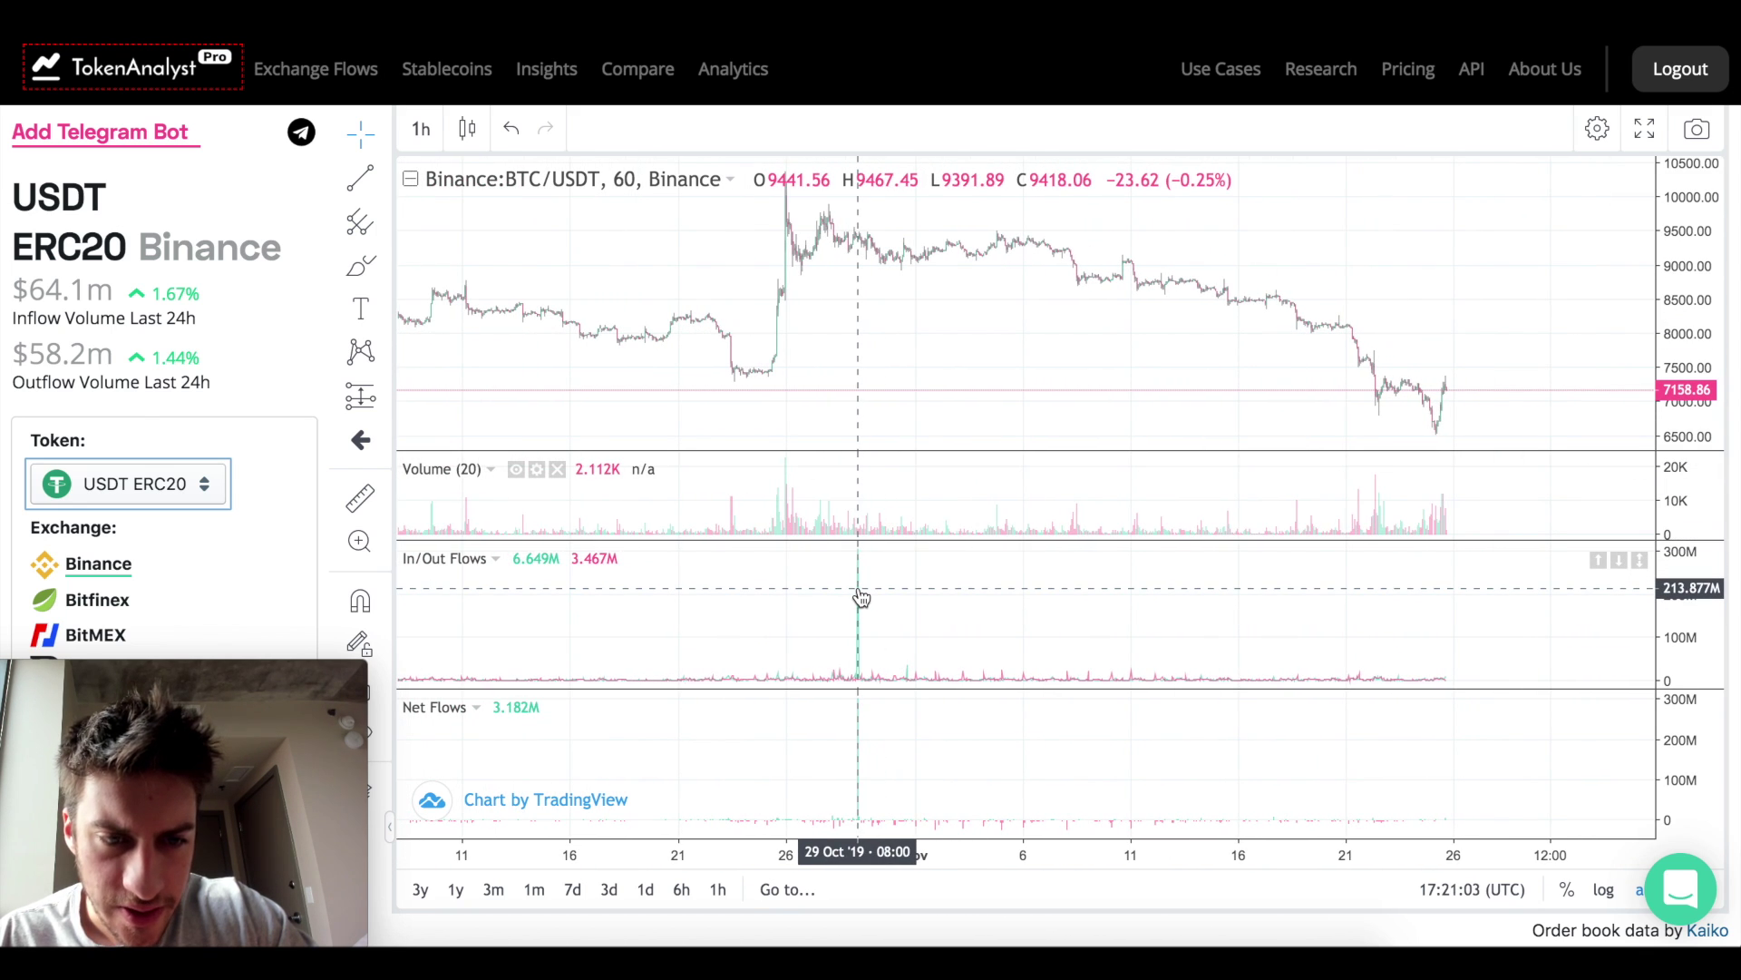
pyautogui.scroll(3, 861, 596)
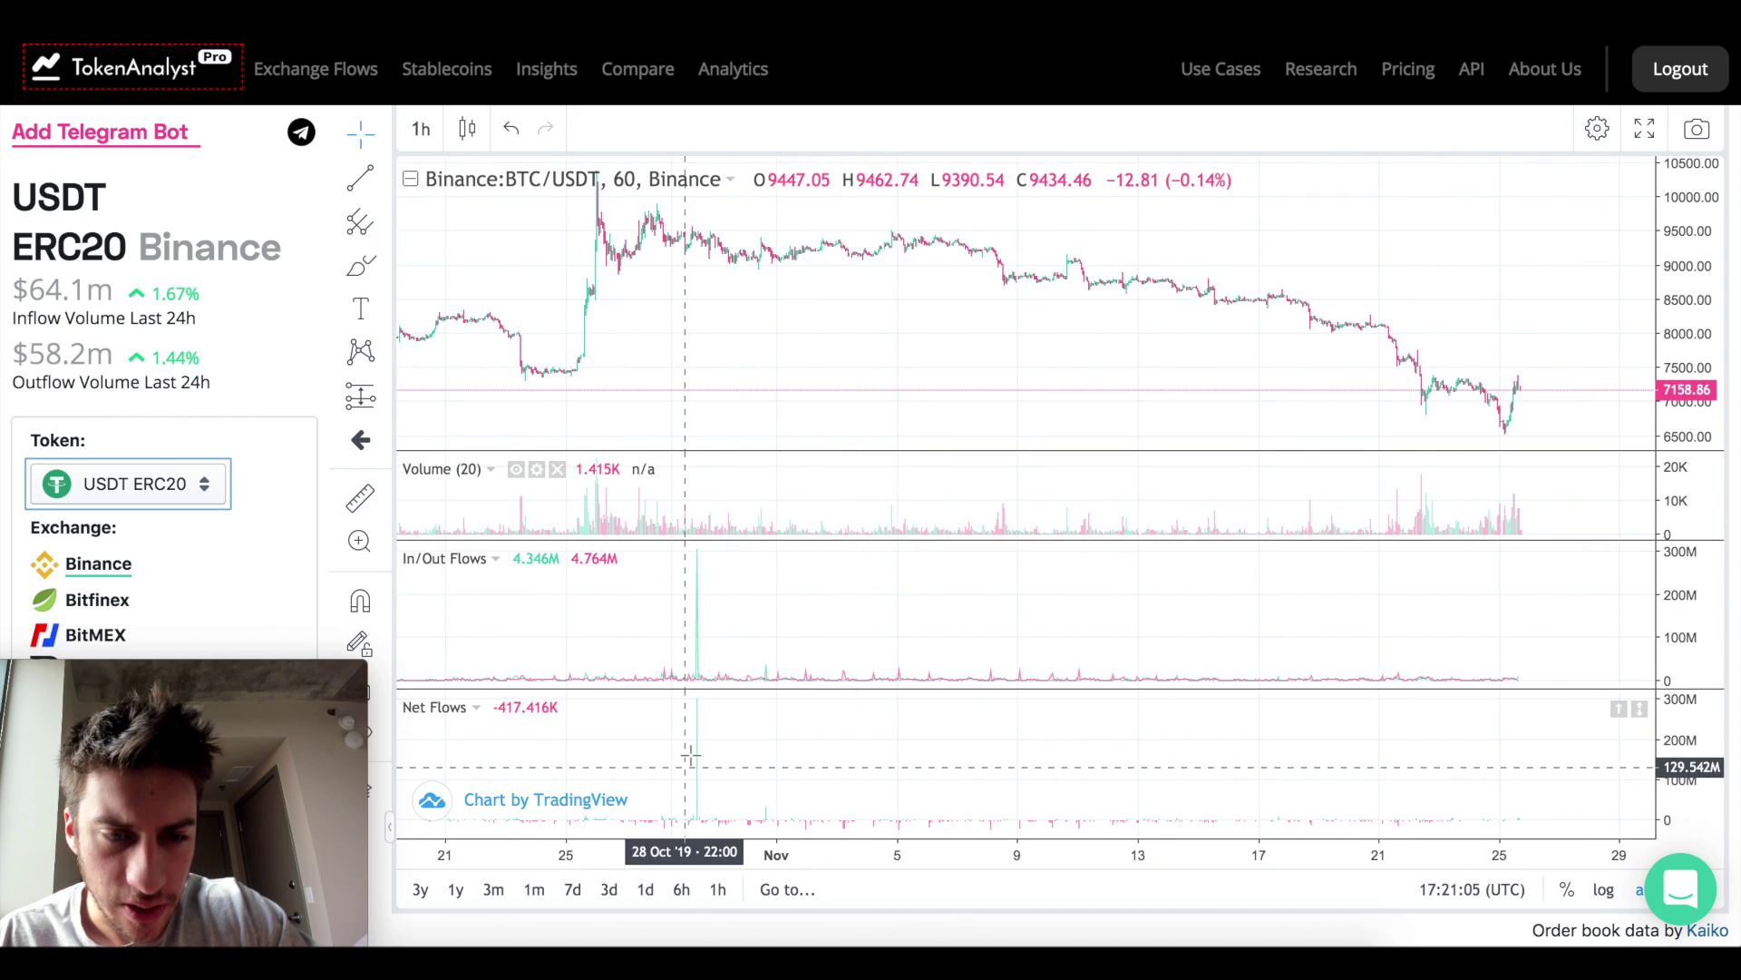
pyautogui.scroll(10, 698, 762)
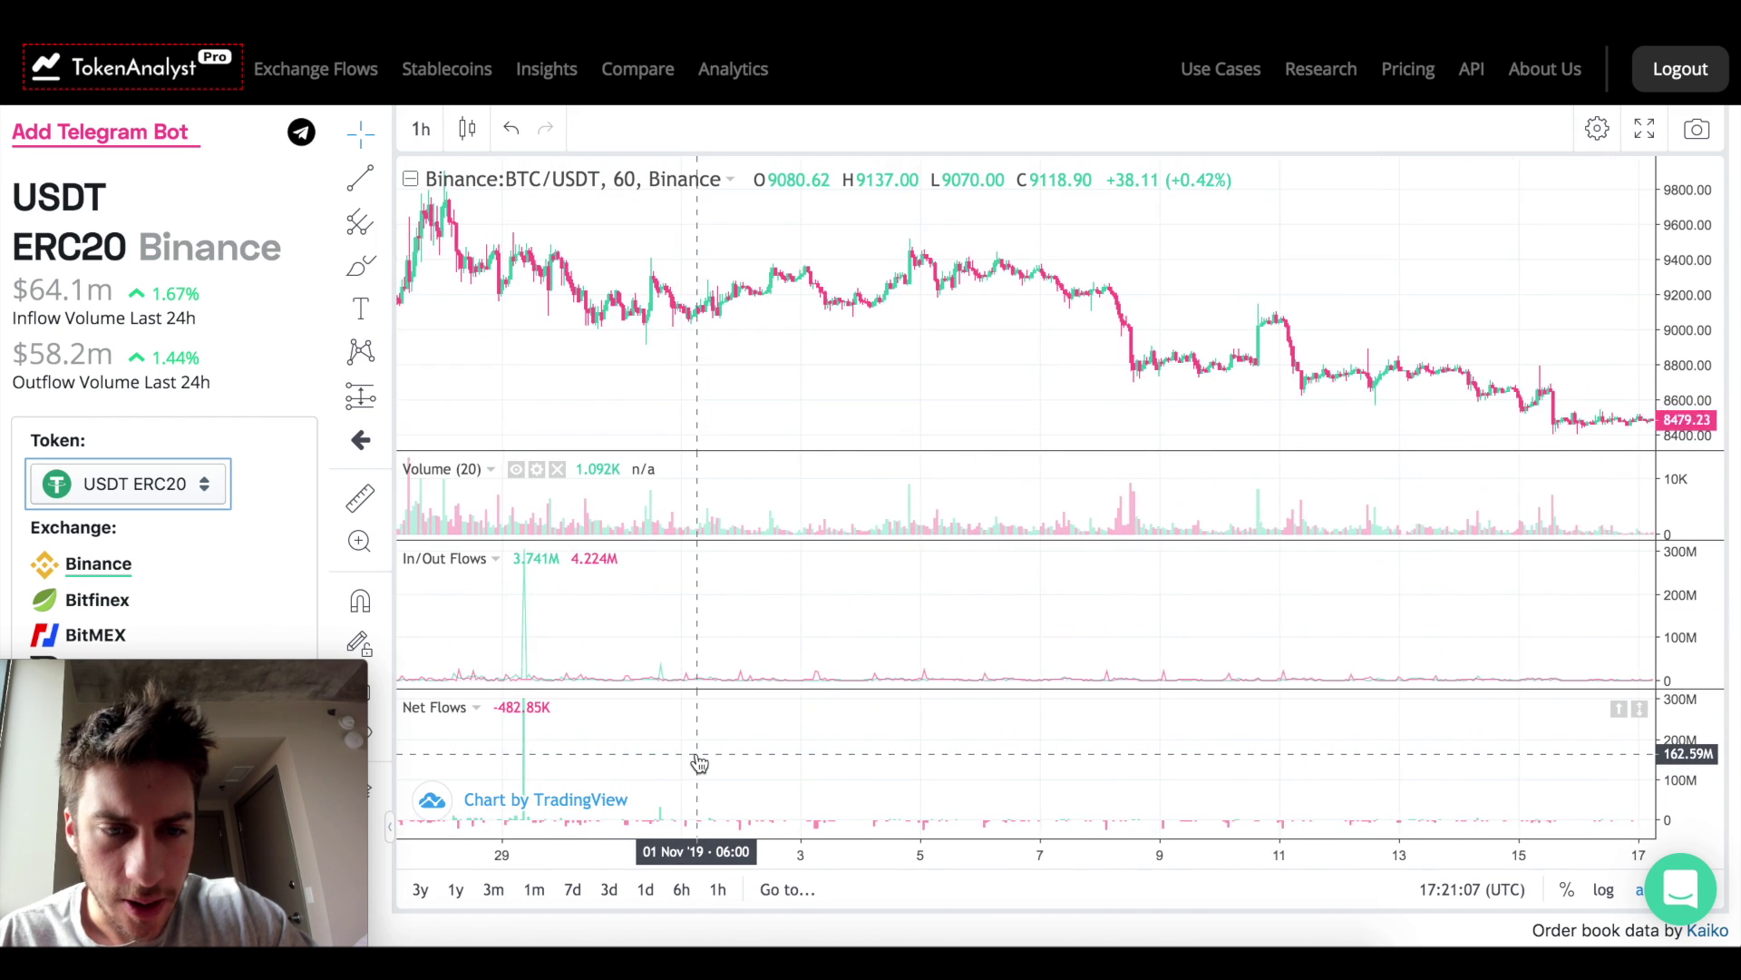
pyautogui.scroll(10, 699, 762)
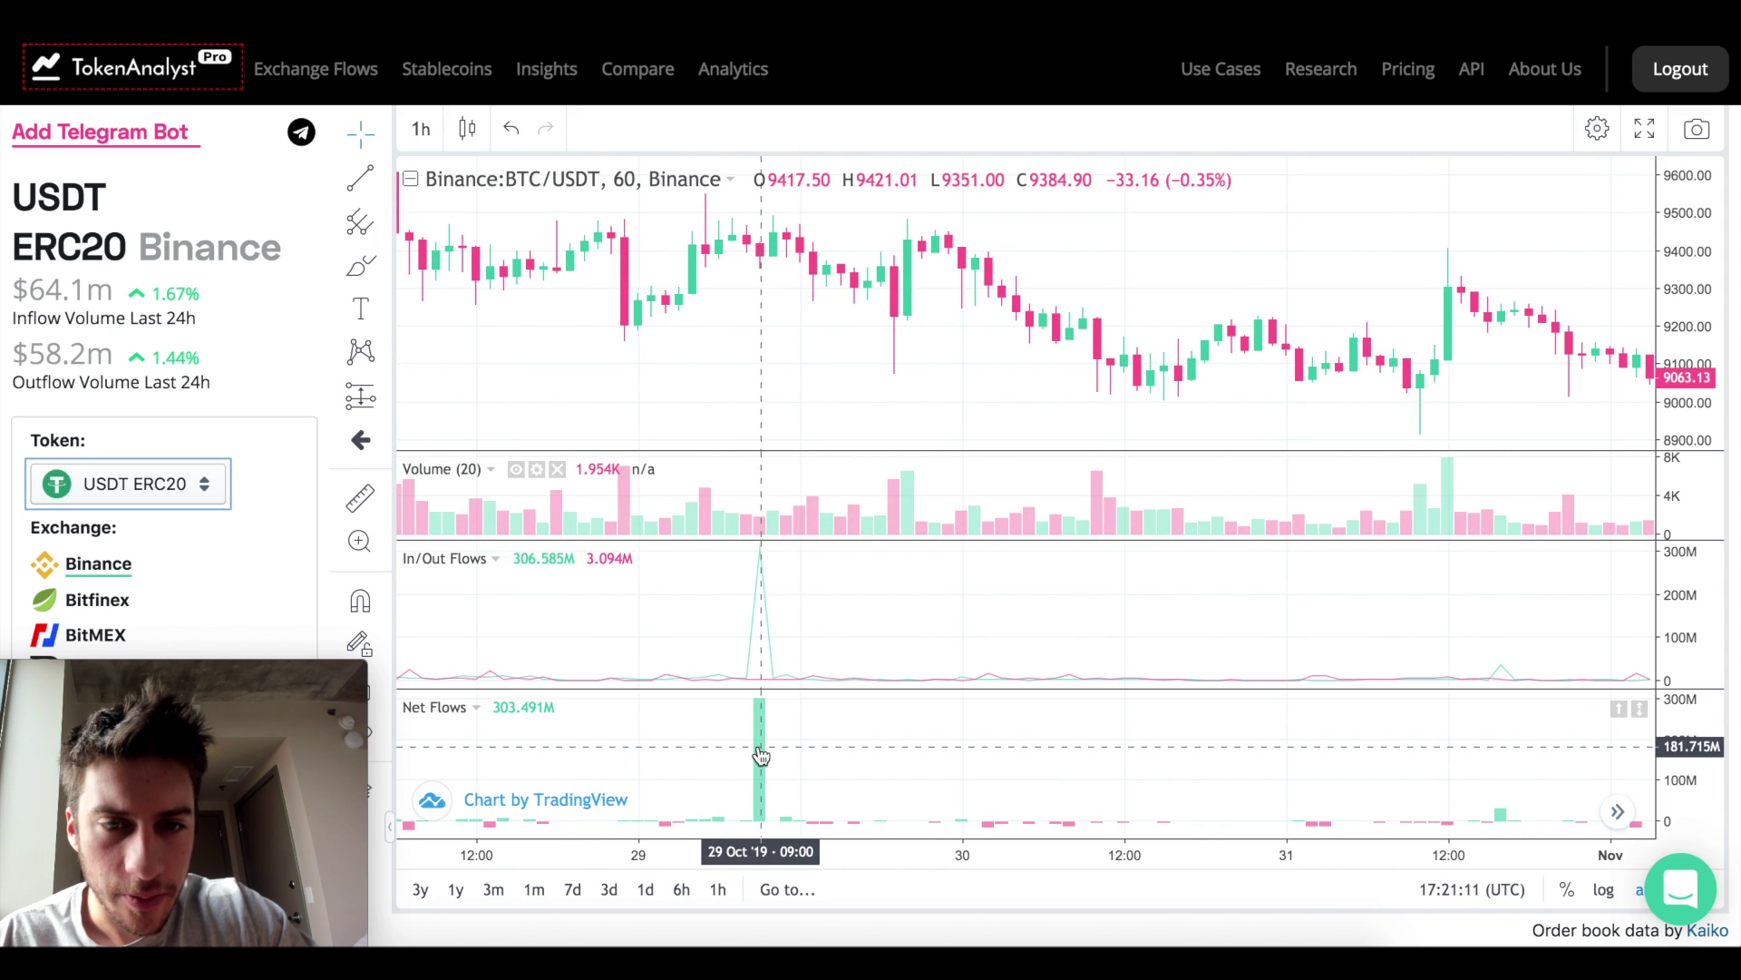
pyautogui.scroll(-5, 761, 755)
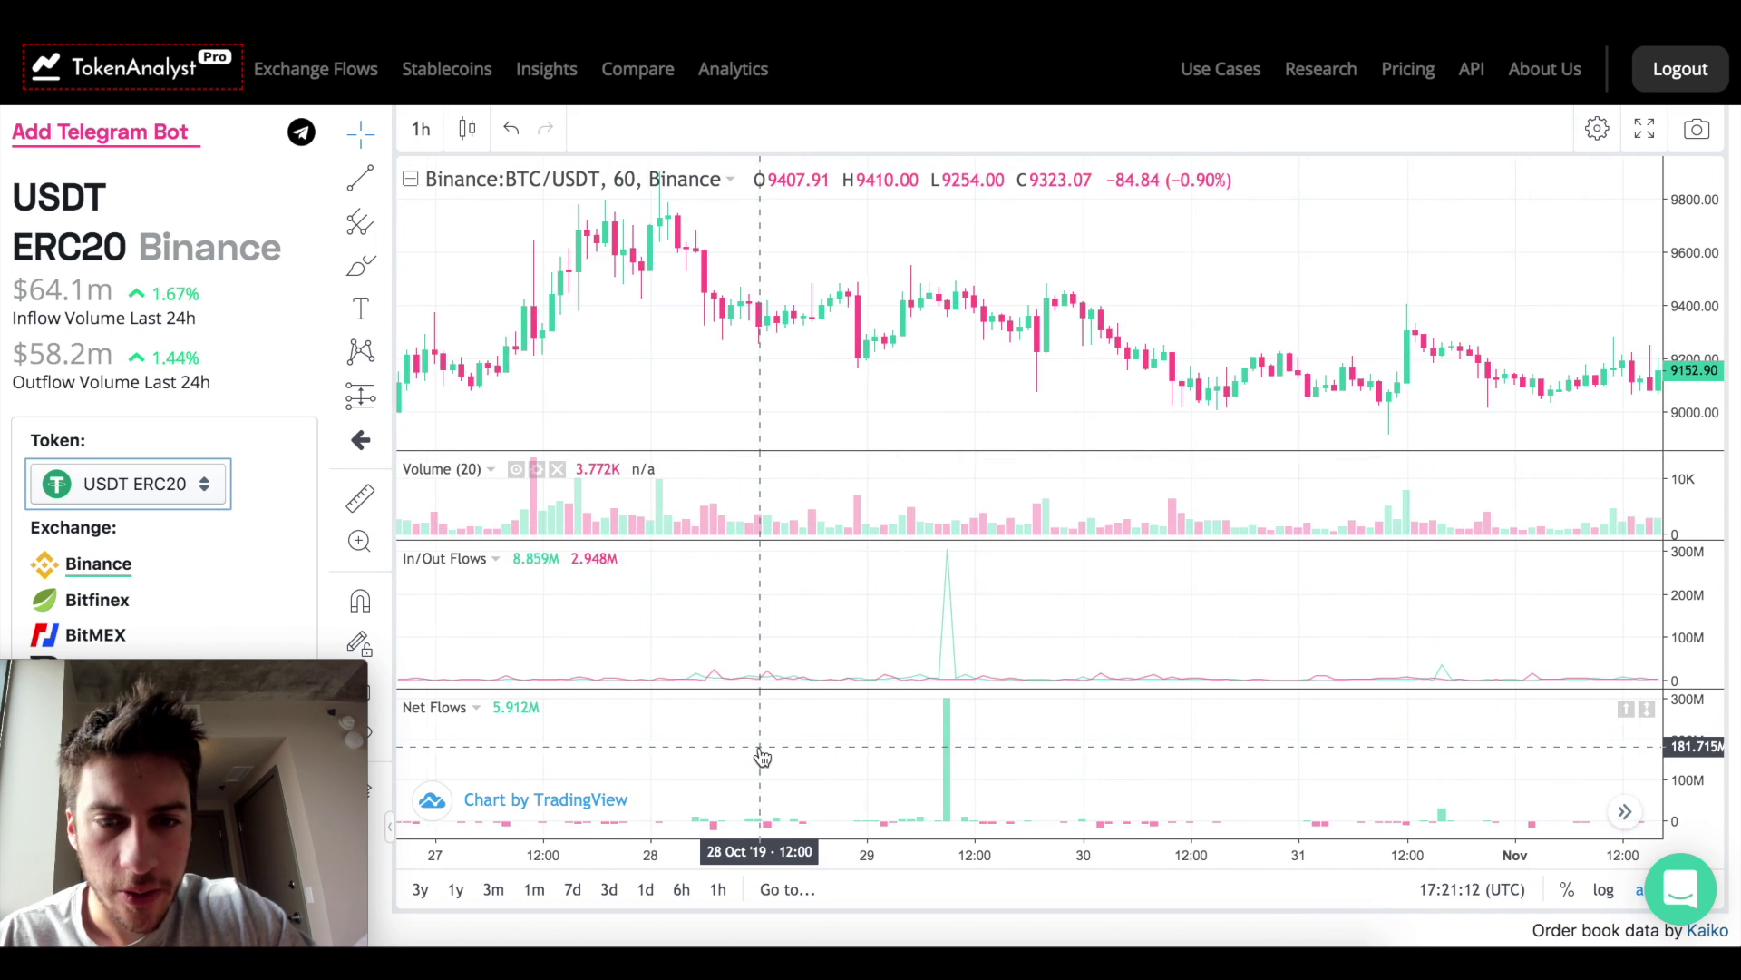
pyautogui.scroll(-8, 762, 756)
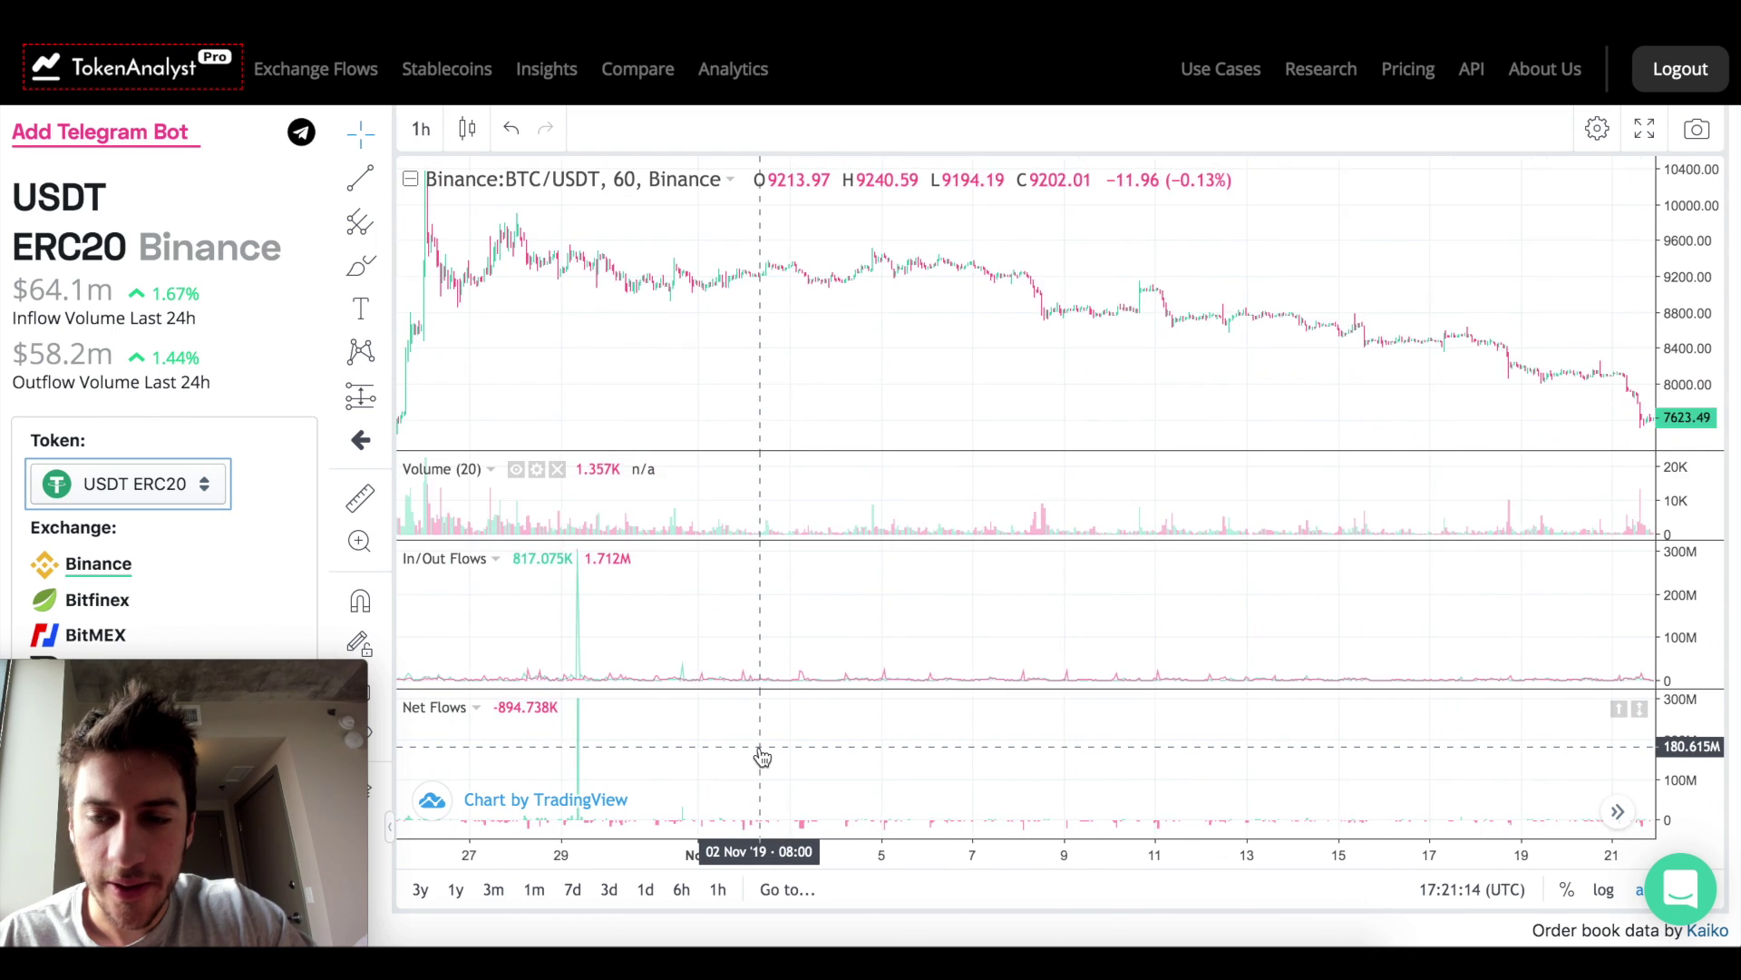
# Examine the USDT ERC20 flows on Binance against the Bitcoin price from early September through late November 2019.
pyautogui.scroll(-2, 761, 756)
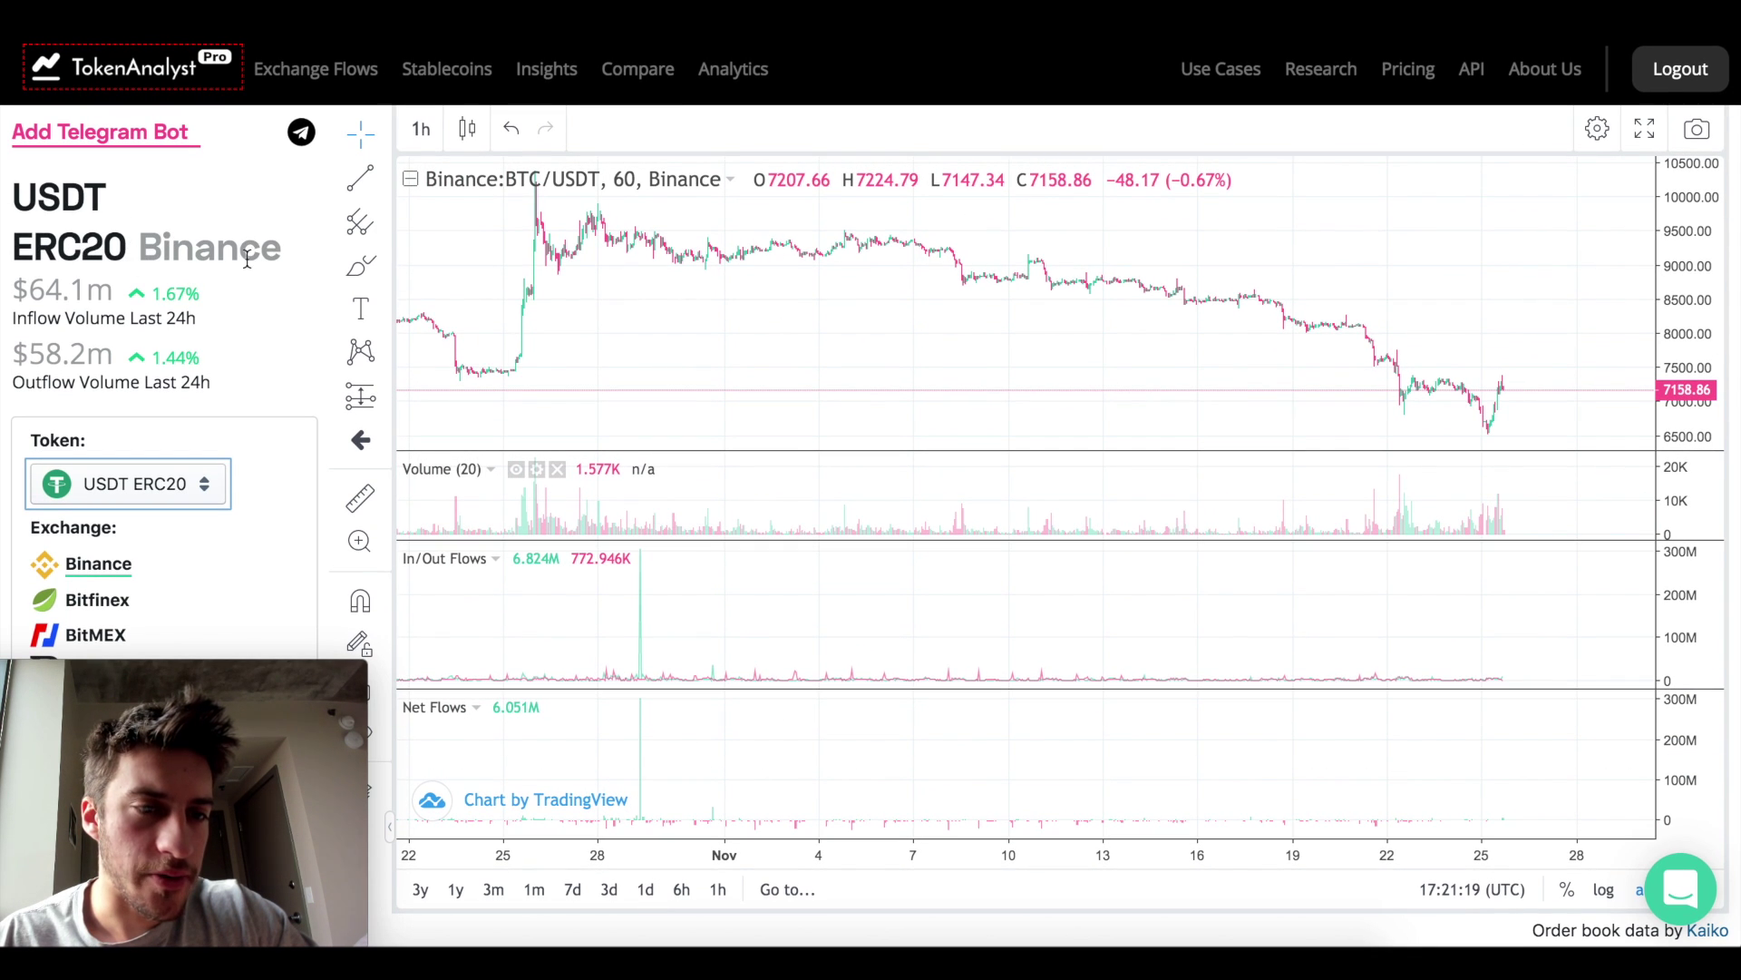
pyautogui.hscroll(-10, 690, 352)
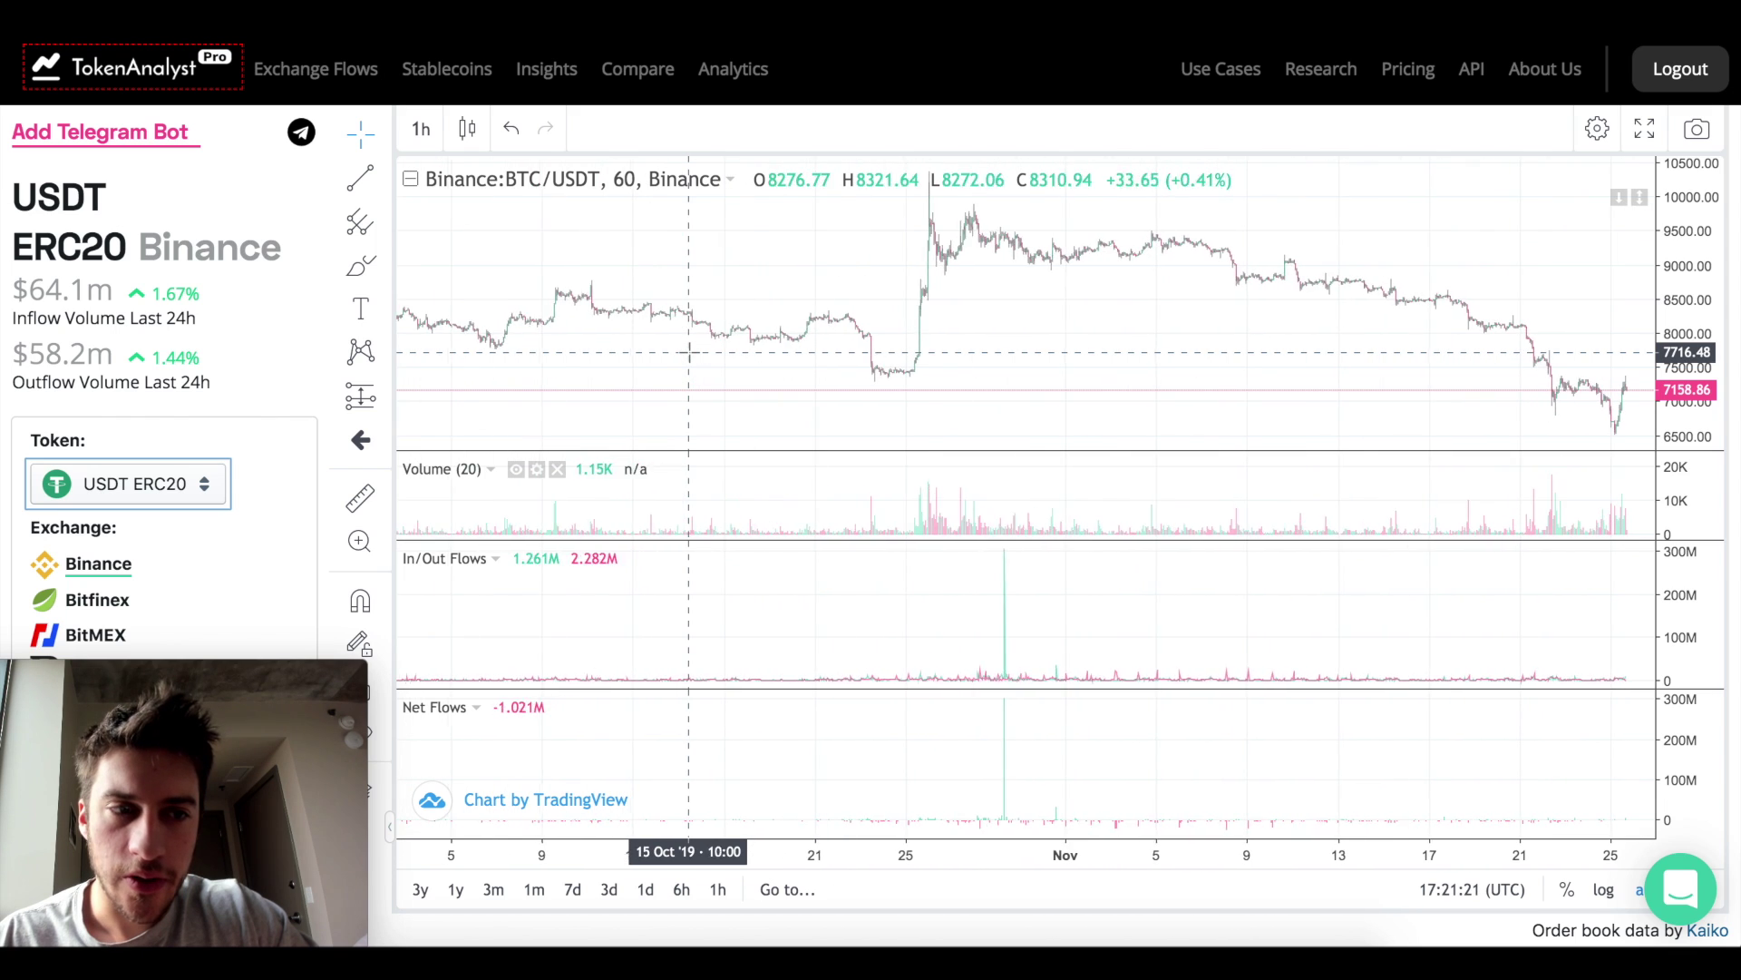
pyautogui.scroll(-5, 690, 352)
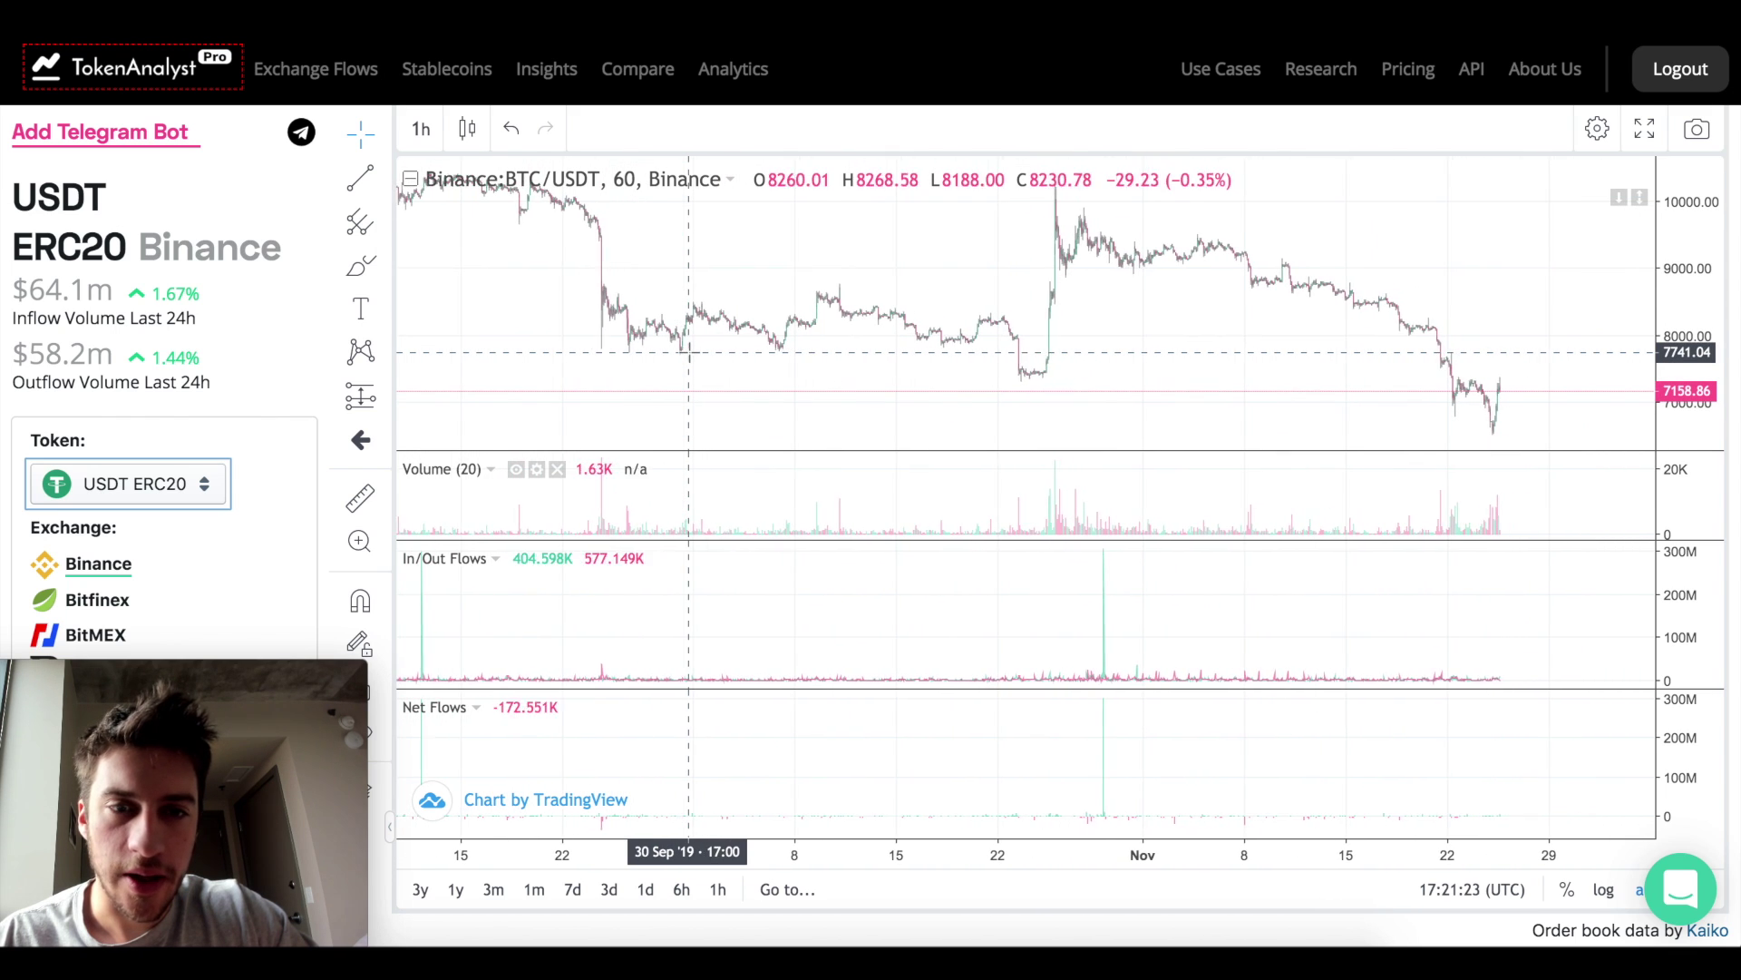
pyautogui.hscroll(-2, 690, 352)
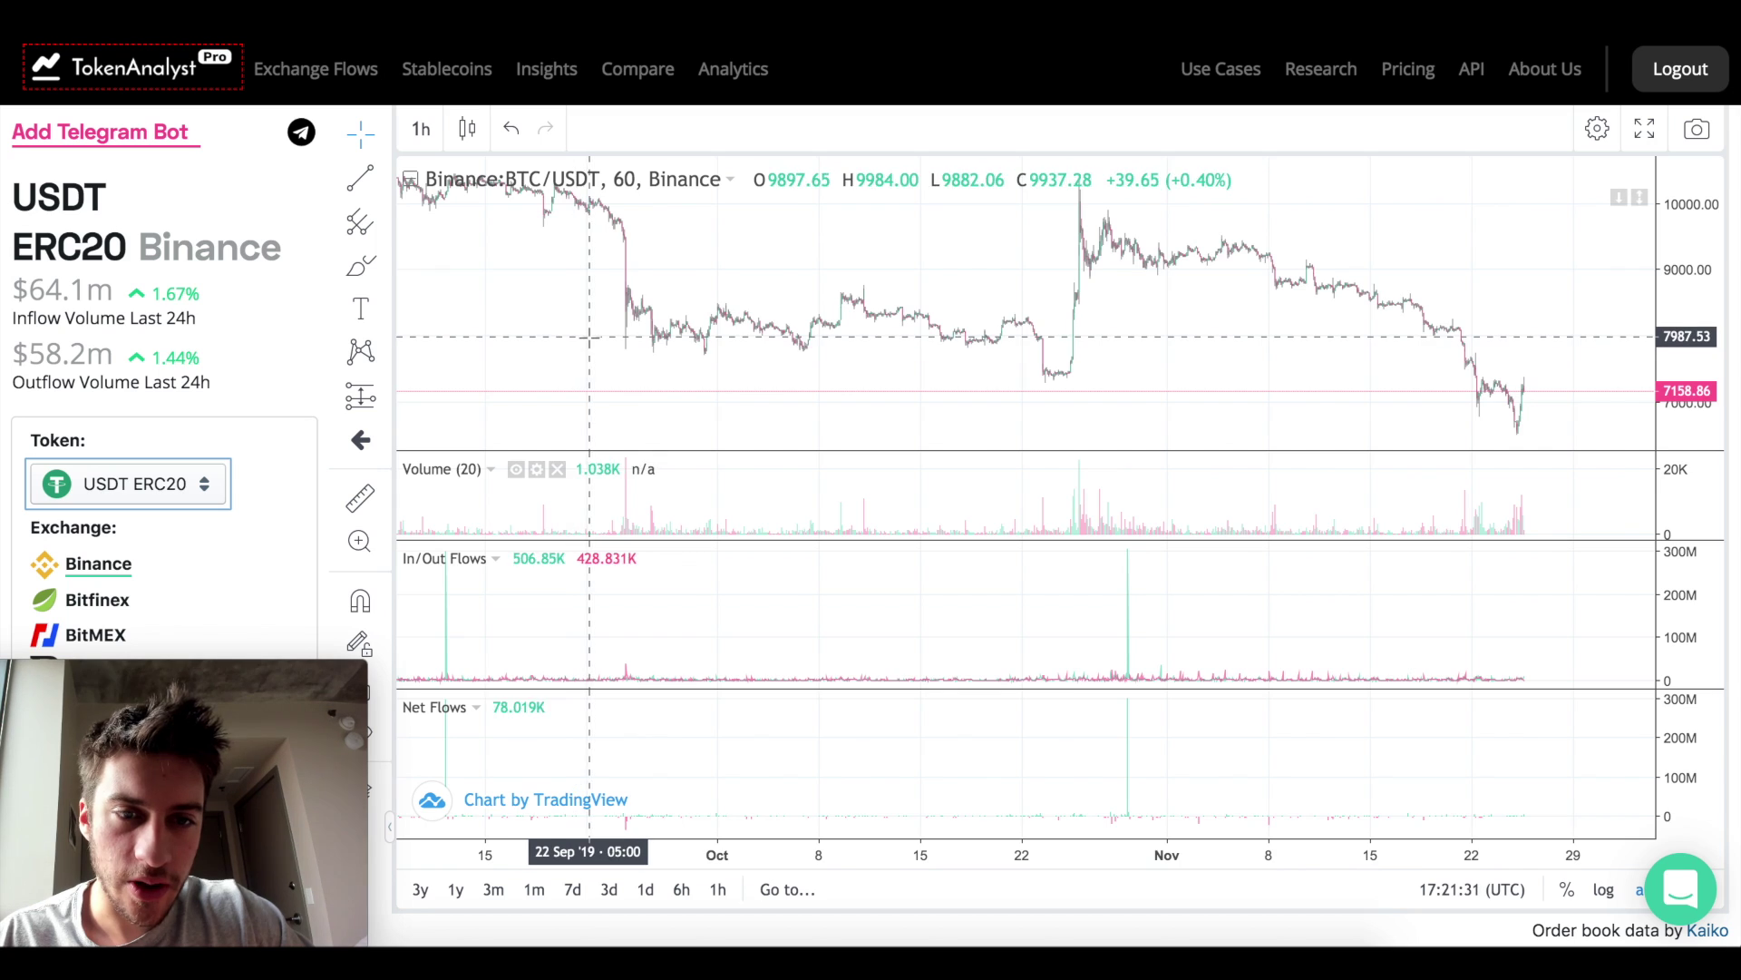
pyautogui.moveTo(544, 272); pyautogui.dragTo(585, 272)
# Open the chart's interval choices, check the Bitcoin price and USDT supply chart in TradingView, and return to TokenAnalyst.
pyautogui.click(438, 130)
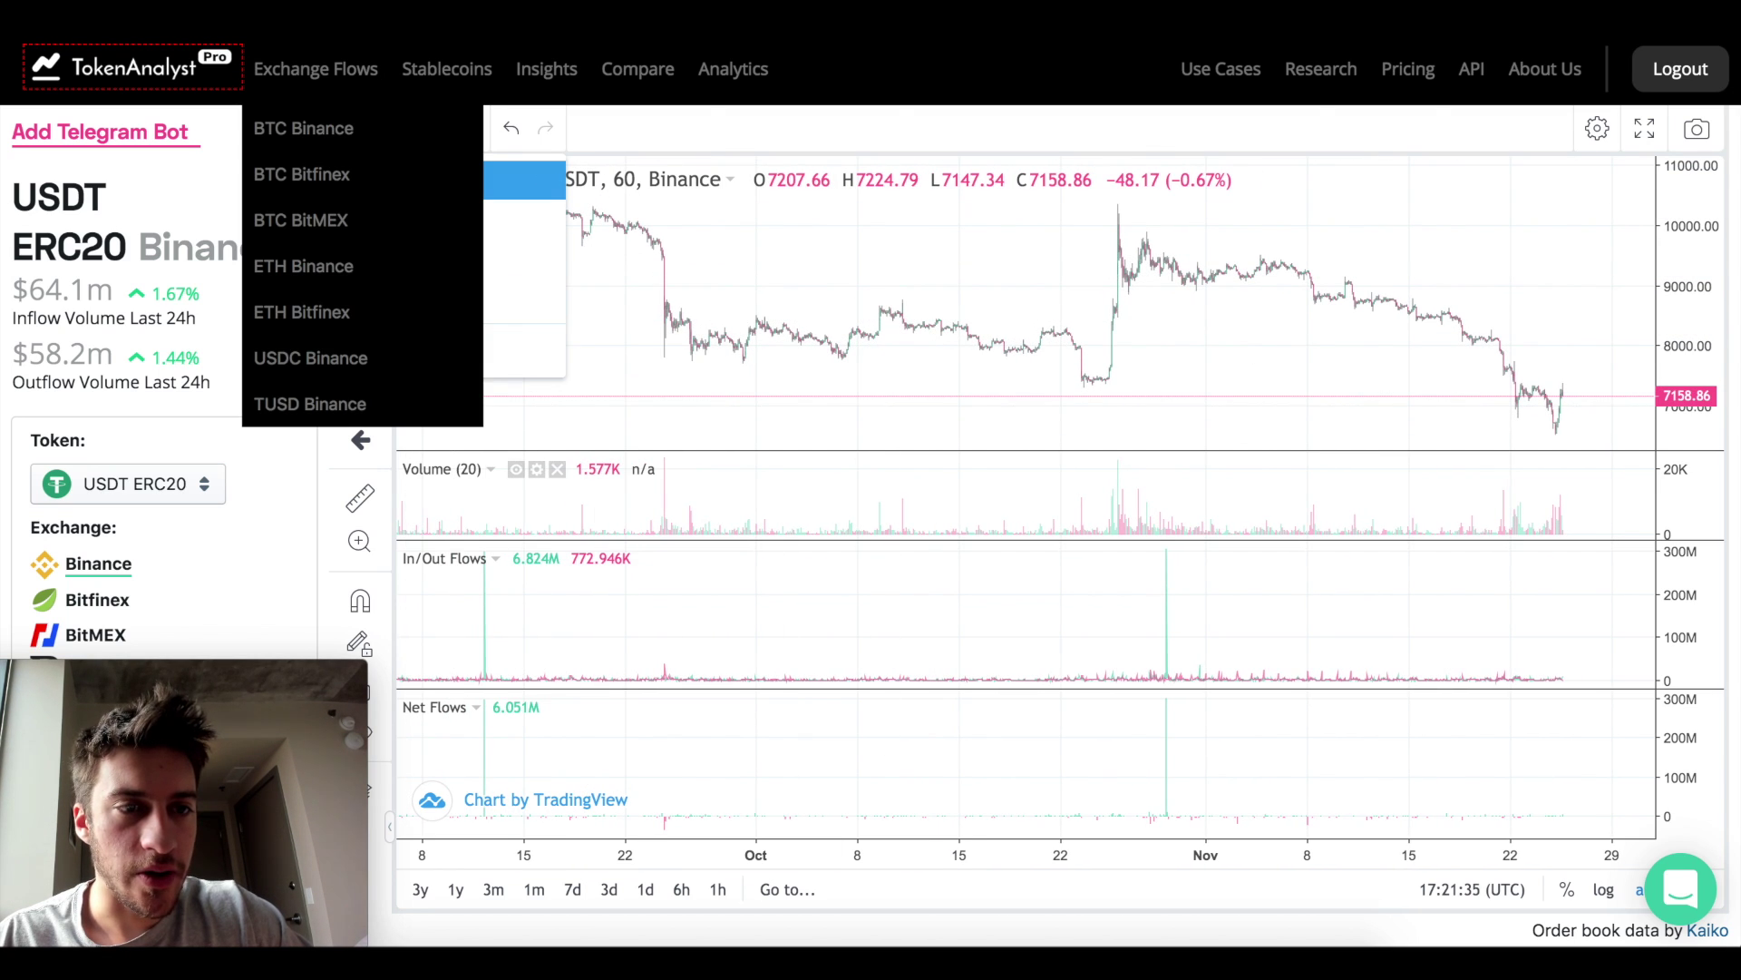
pyautogui.hotkey('ctrl', 'Tab')
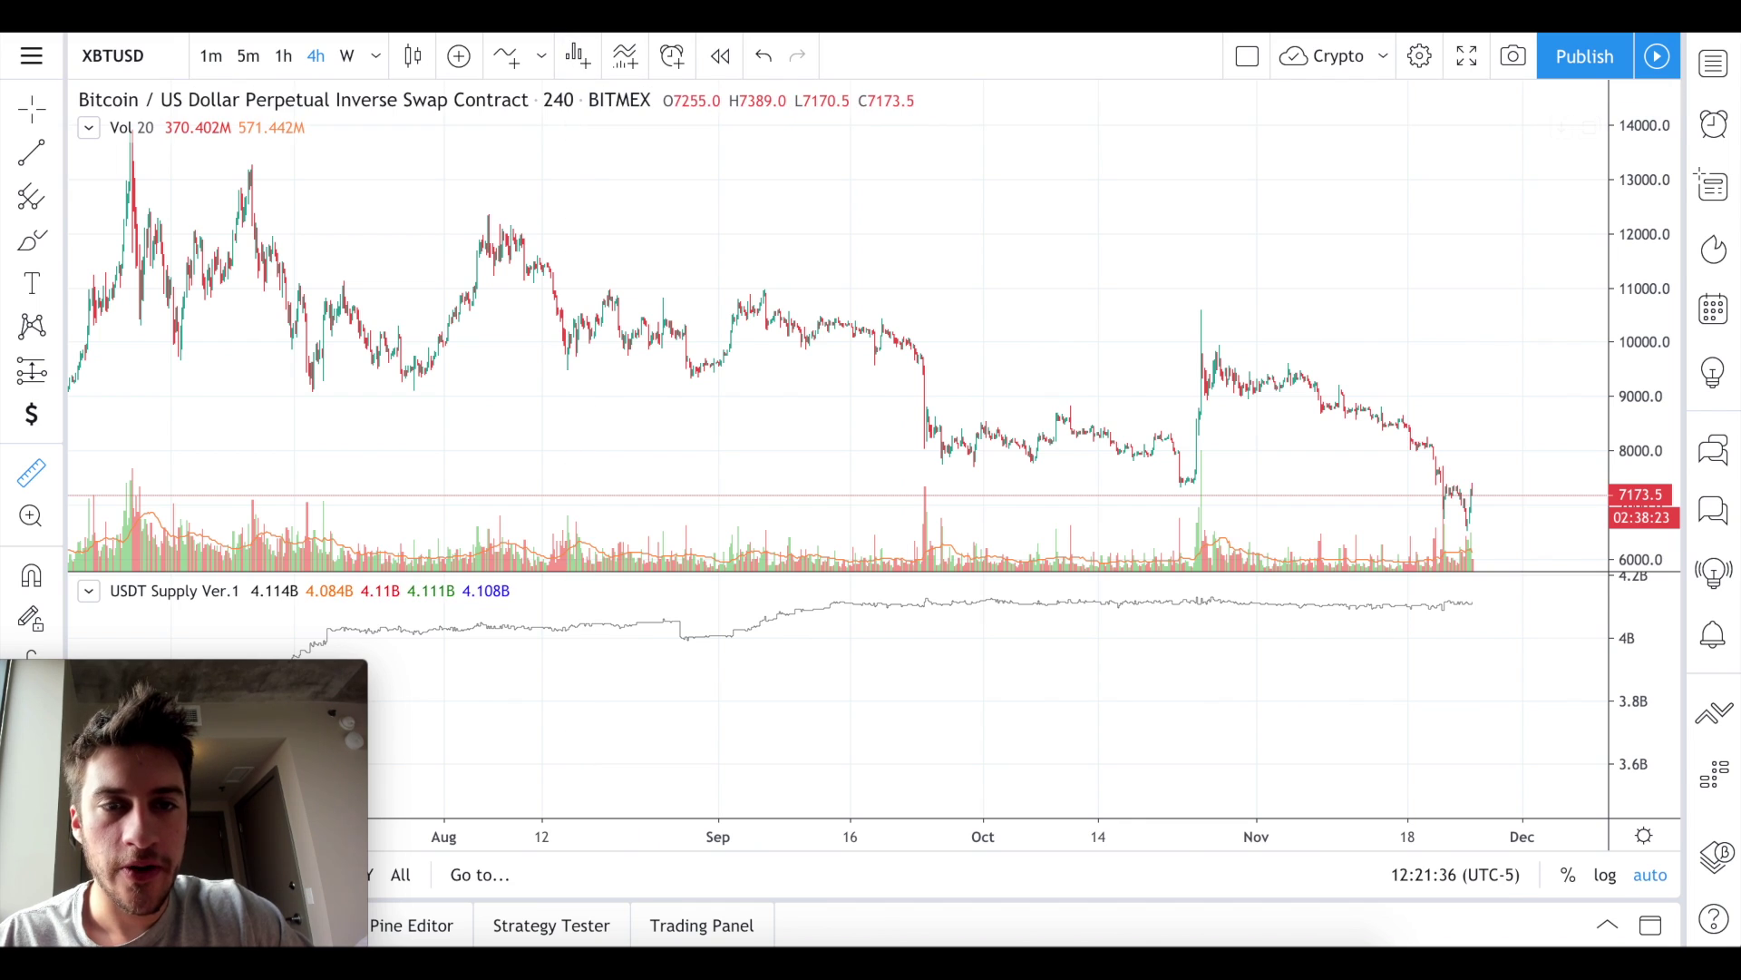
pyautogui.hotkey('ctrl', 'shift', 'Tab')
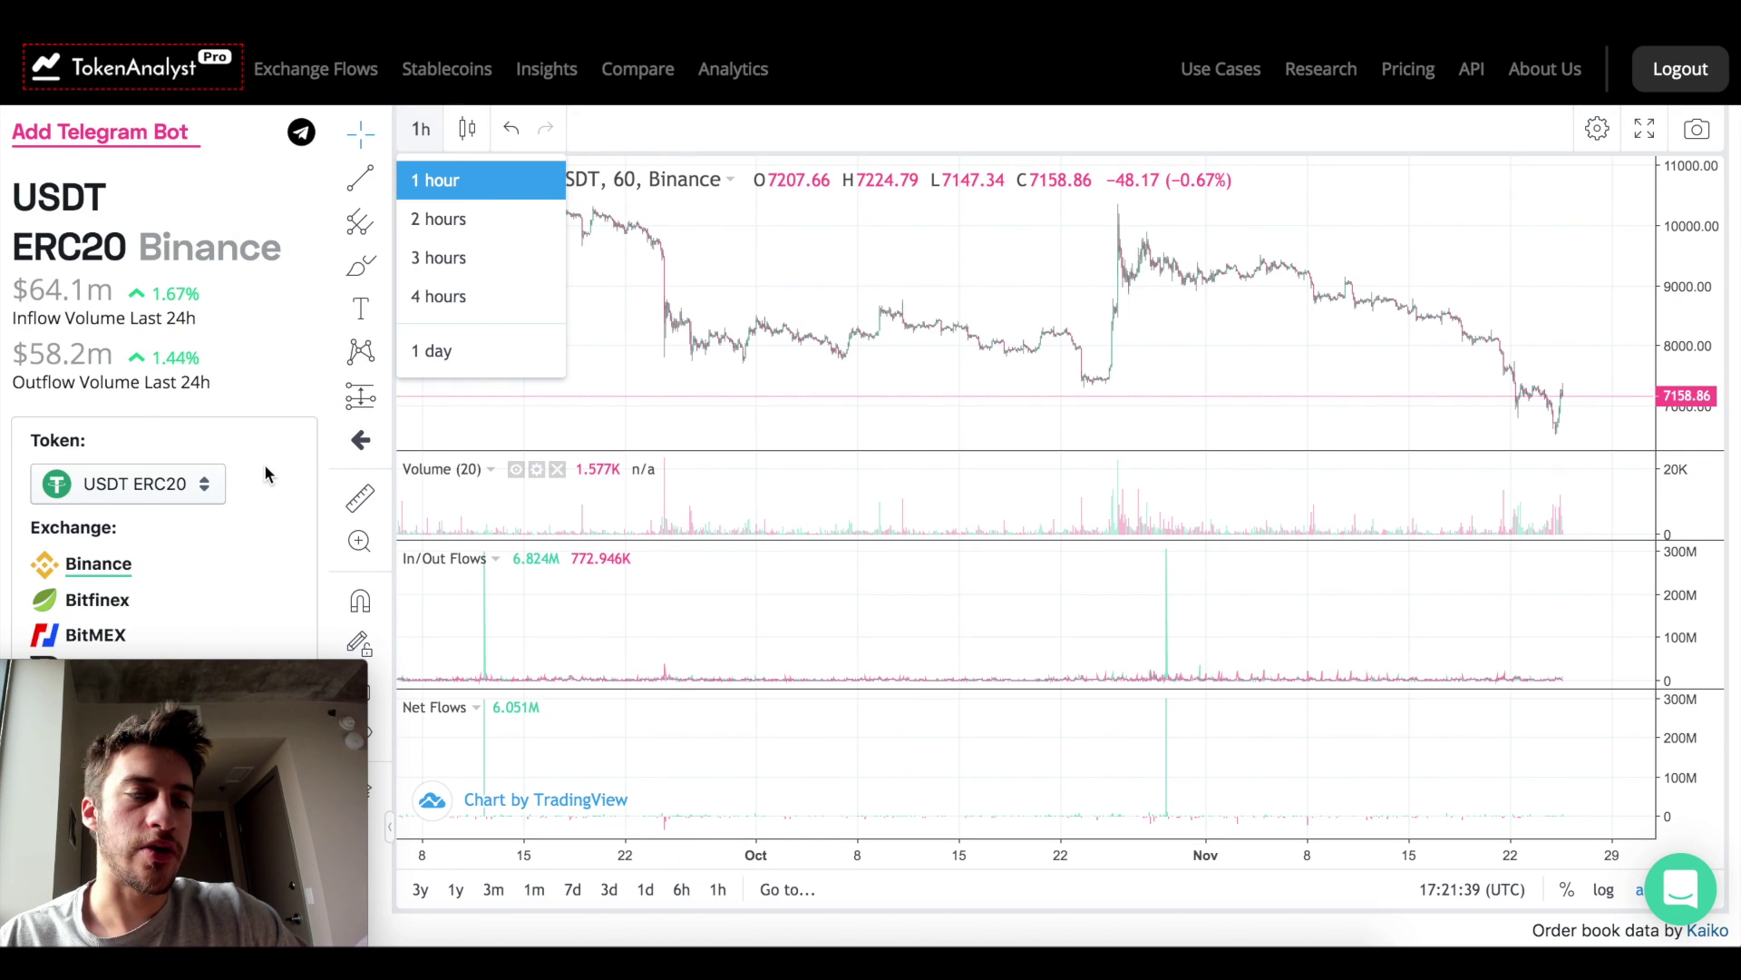